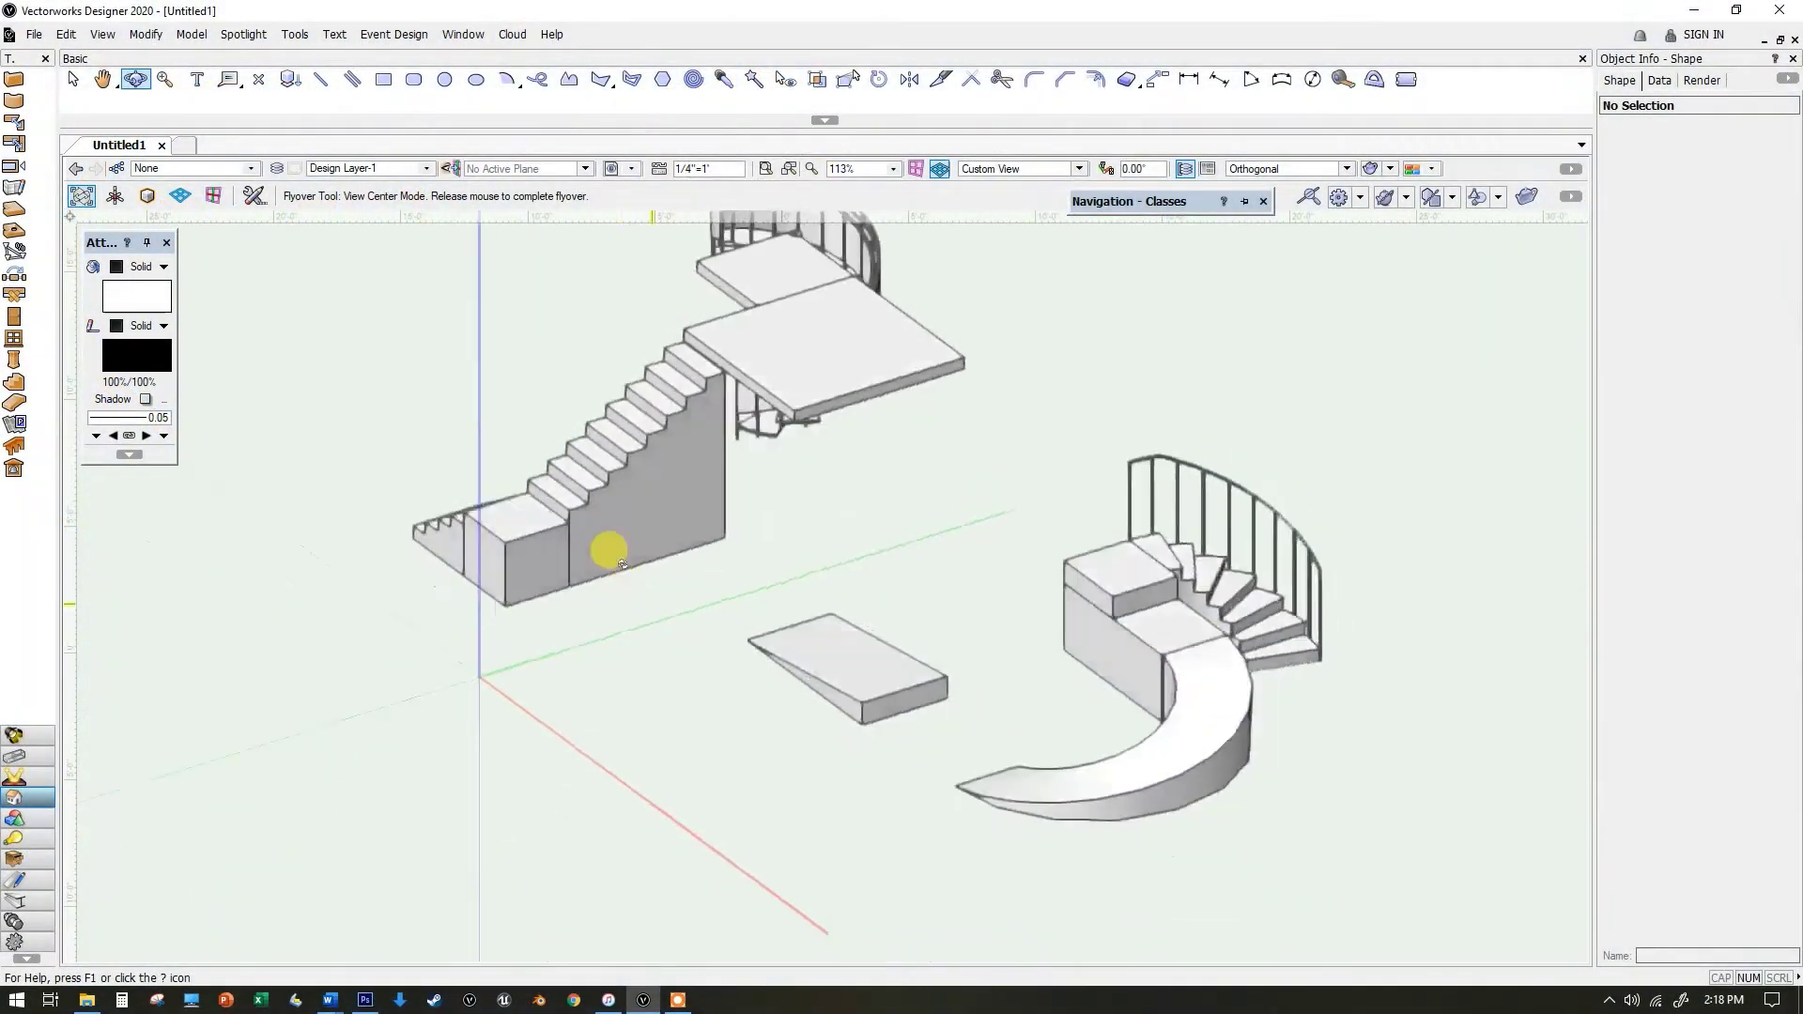
- Orbit and pan around the existing stairs to view them from several angles
mouse_move(604, 544)
left_mouse_down()
mouse_move(889, 418)
mouse_move(878, 342)
left_mouse_up()
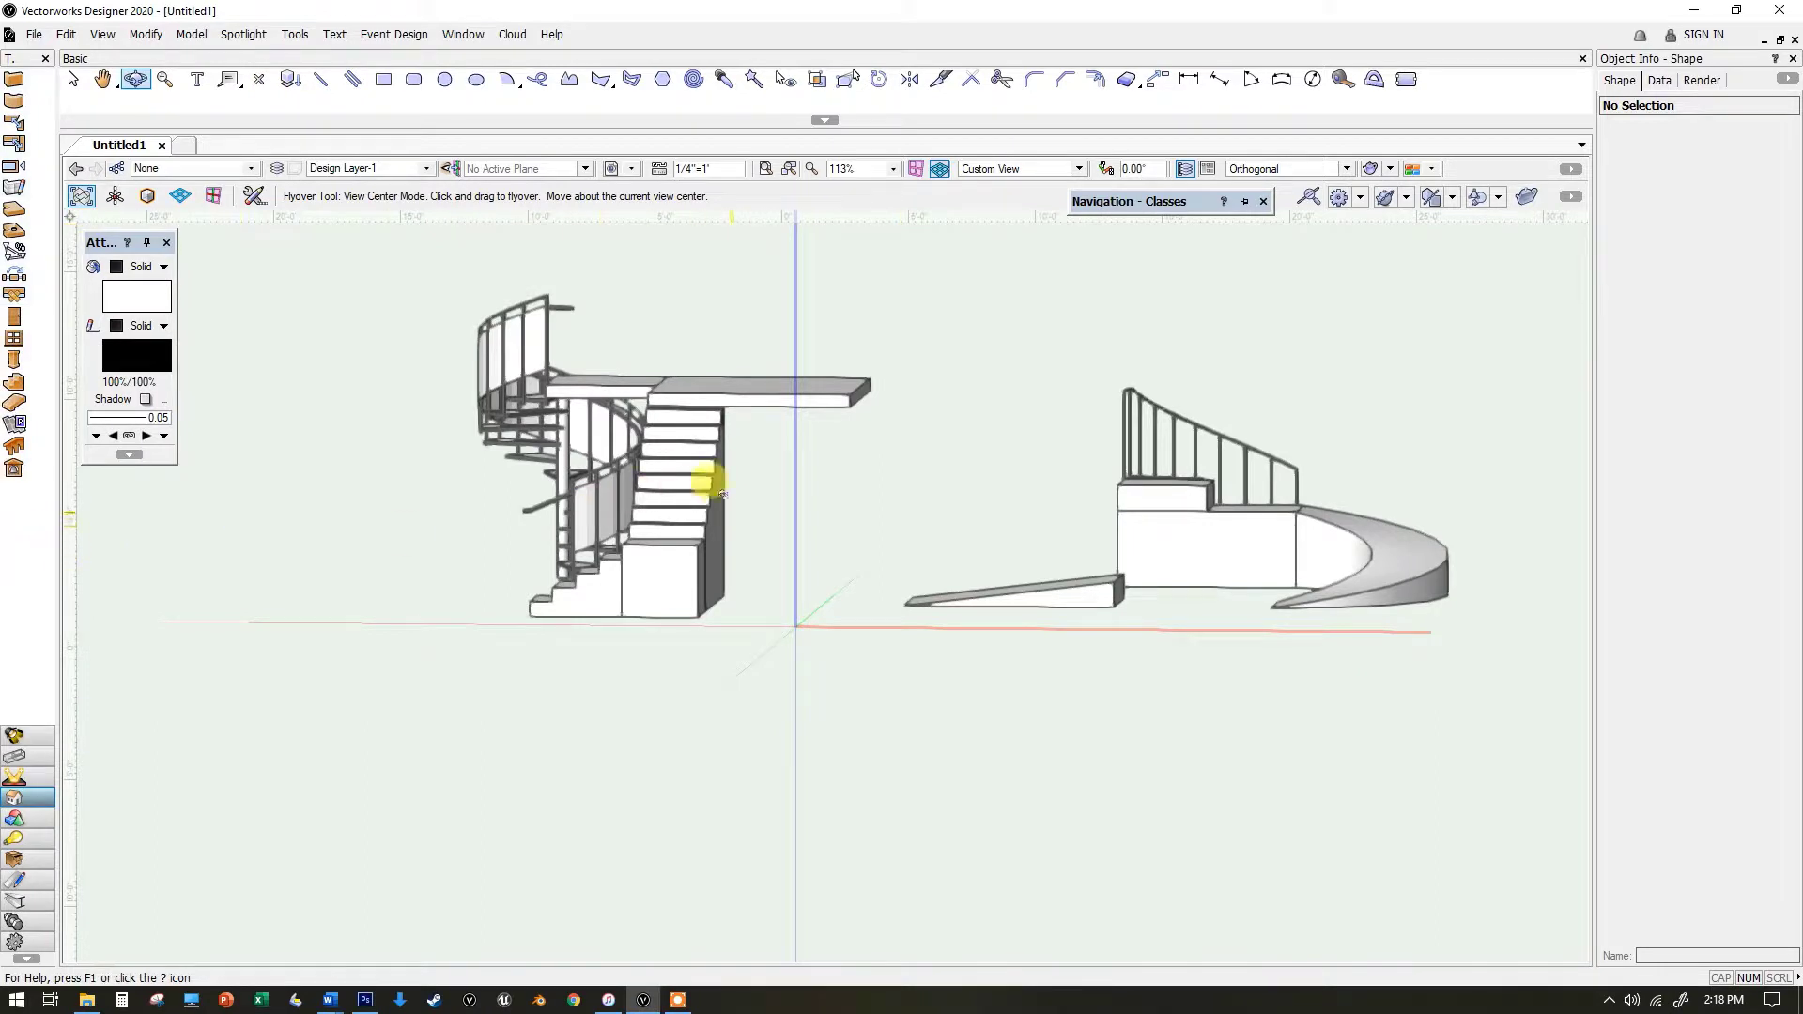
mouse_move(711, 482)
left_mouse_down()
mouse_move(845, 553)
mouse_move(230, 540)
left_mouse_up()
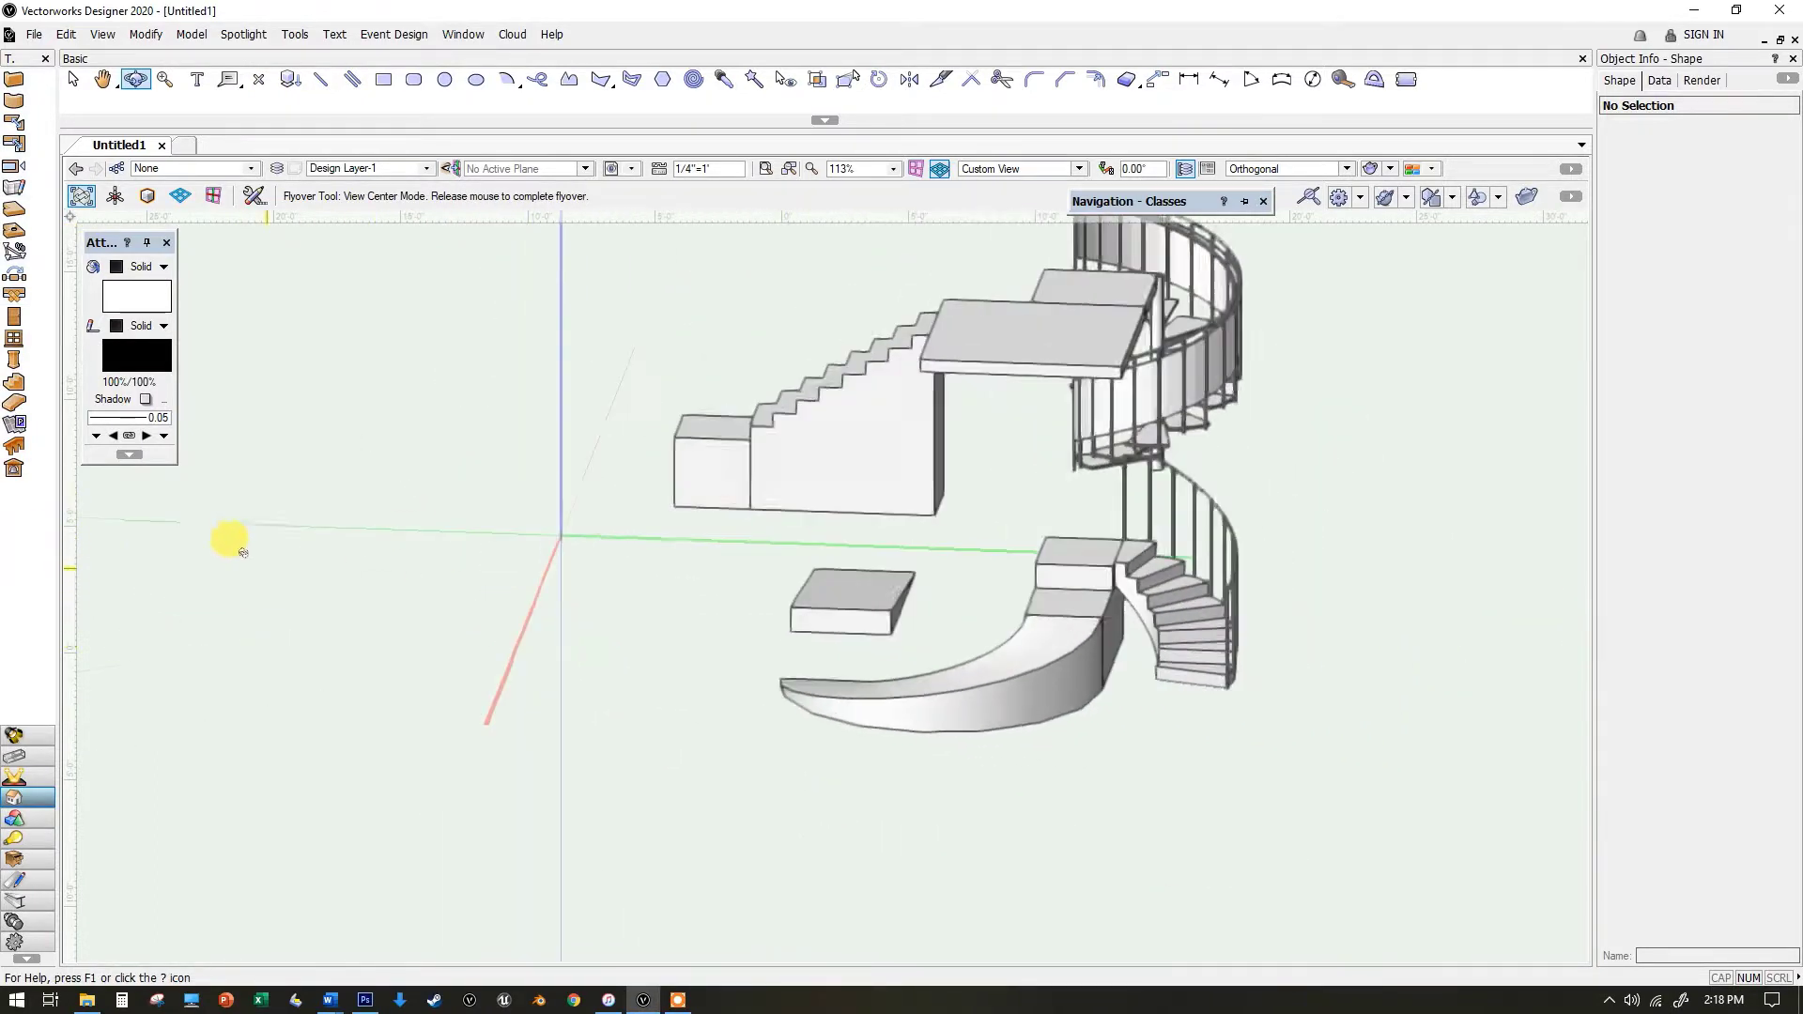
left_click_drag(643, 513, 1039, 523)
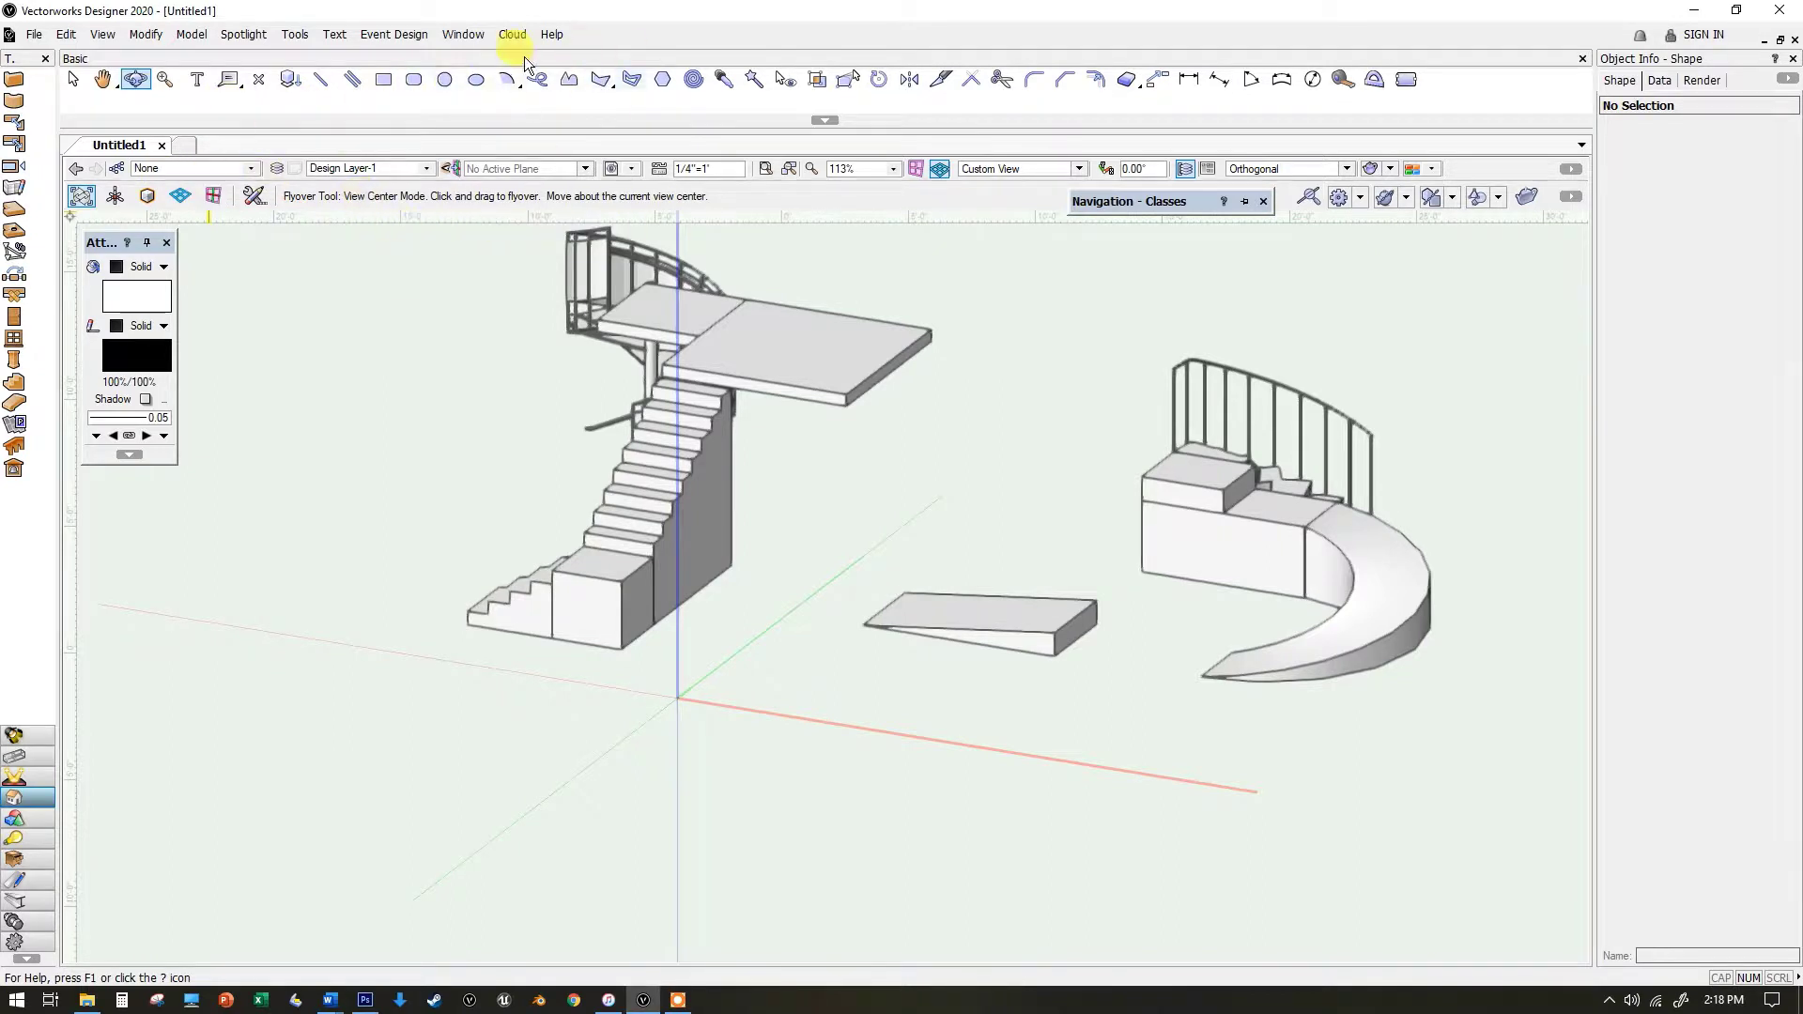
key("space")
left_click_drag(957, 338, 784, 424)
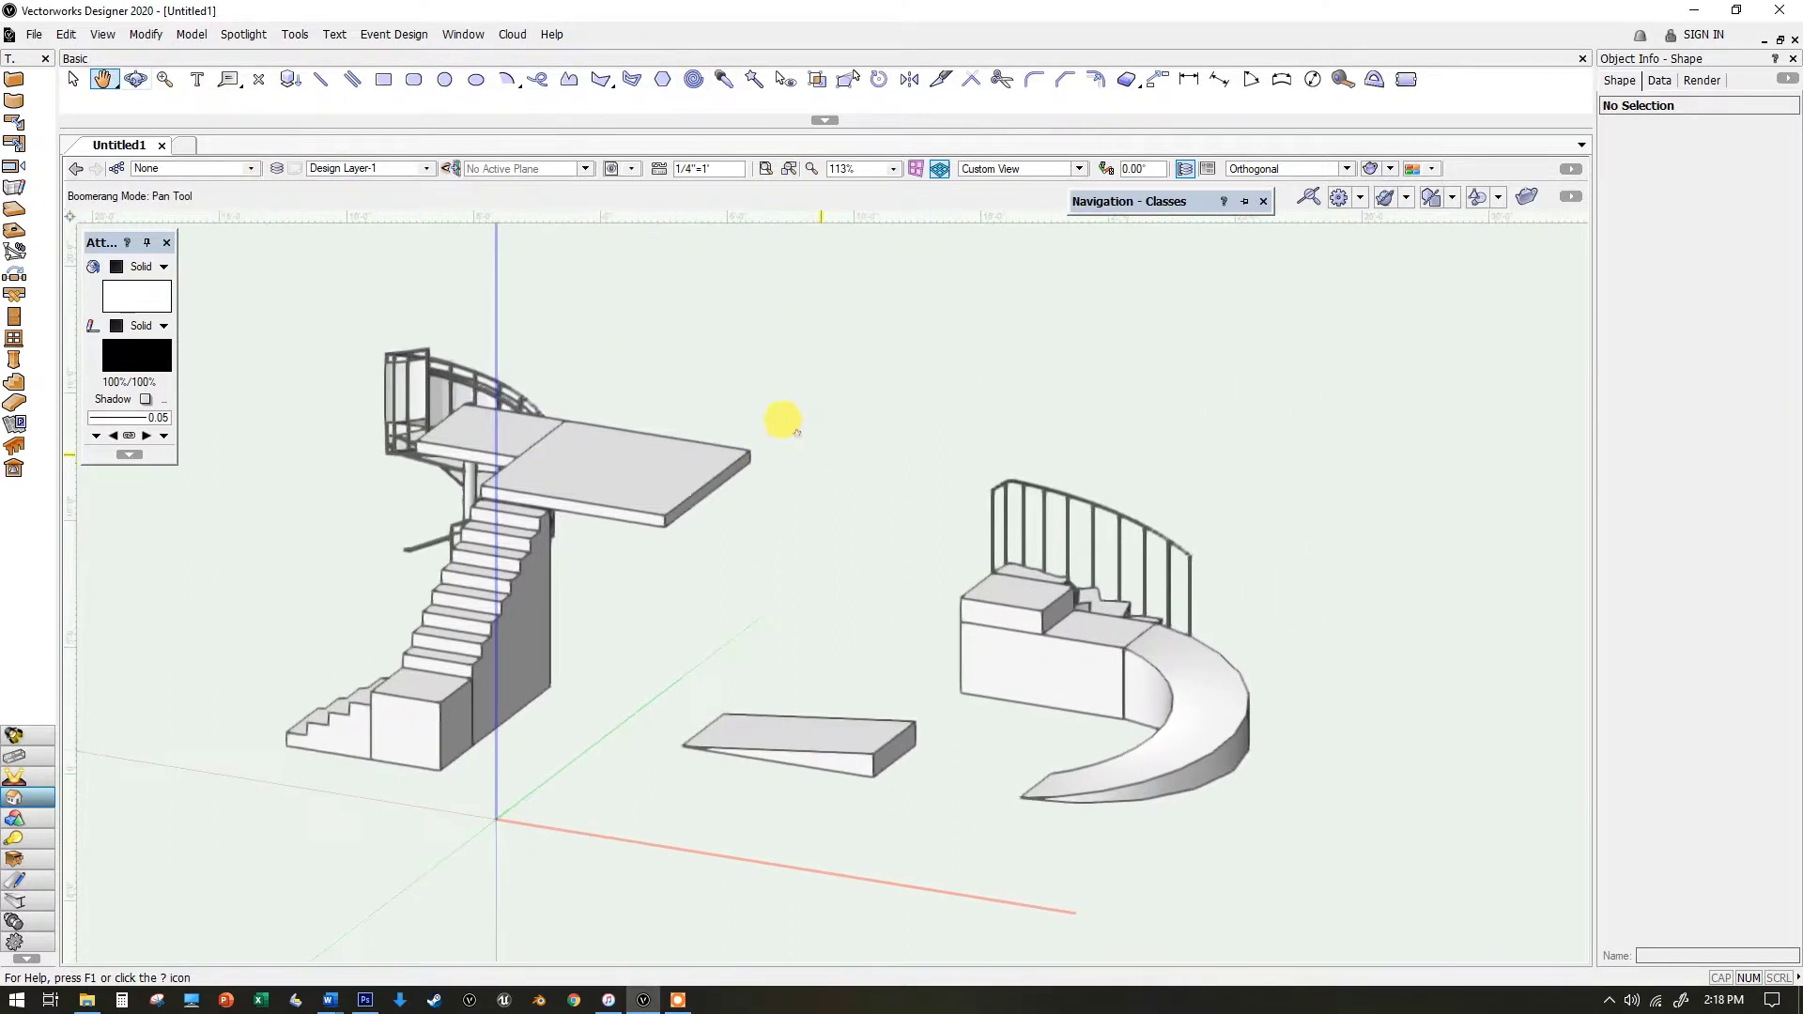
mouse_move(592, 598)
left_mouse_down()
mouse_move(972, 535)
mouse_move(593, 691)
left_mouse_up()
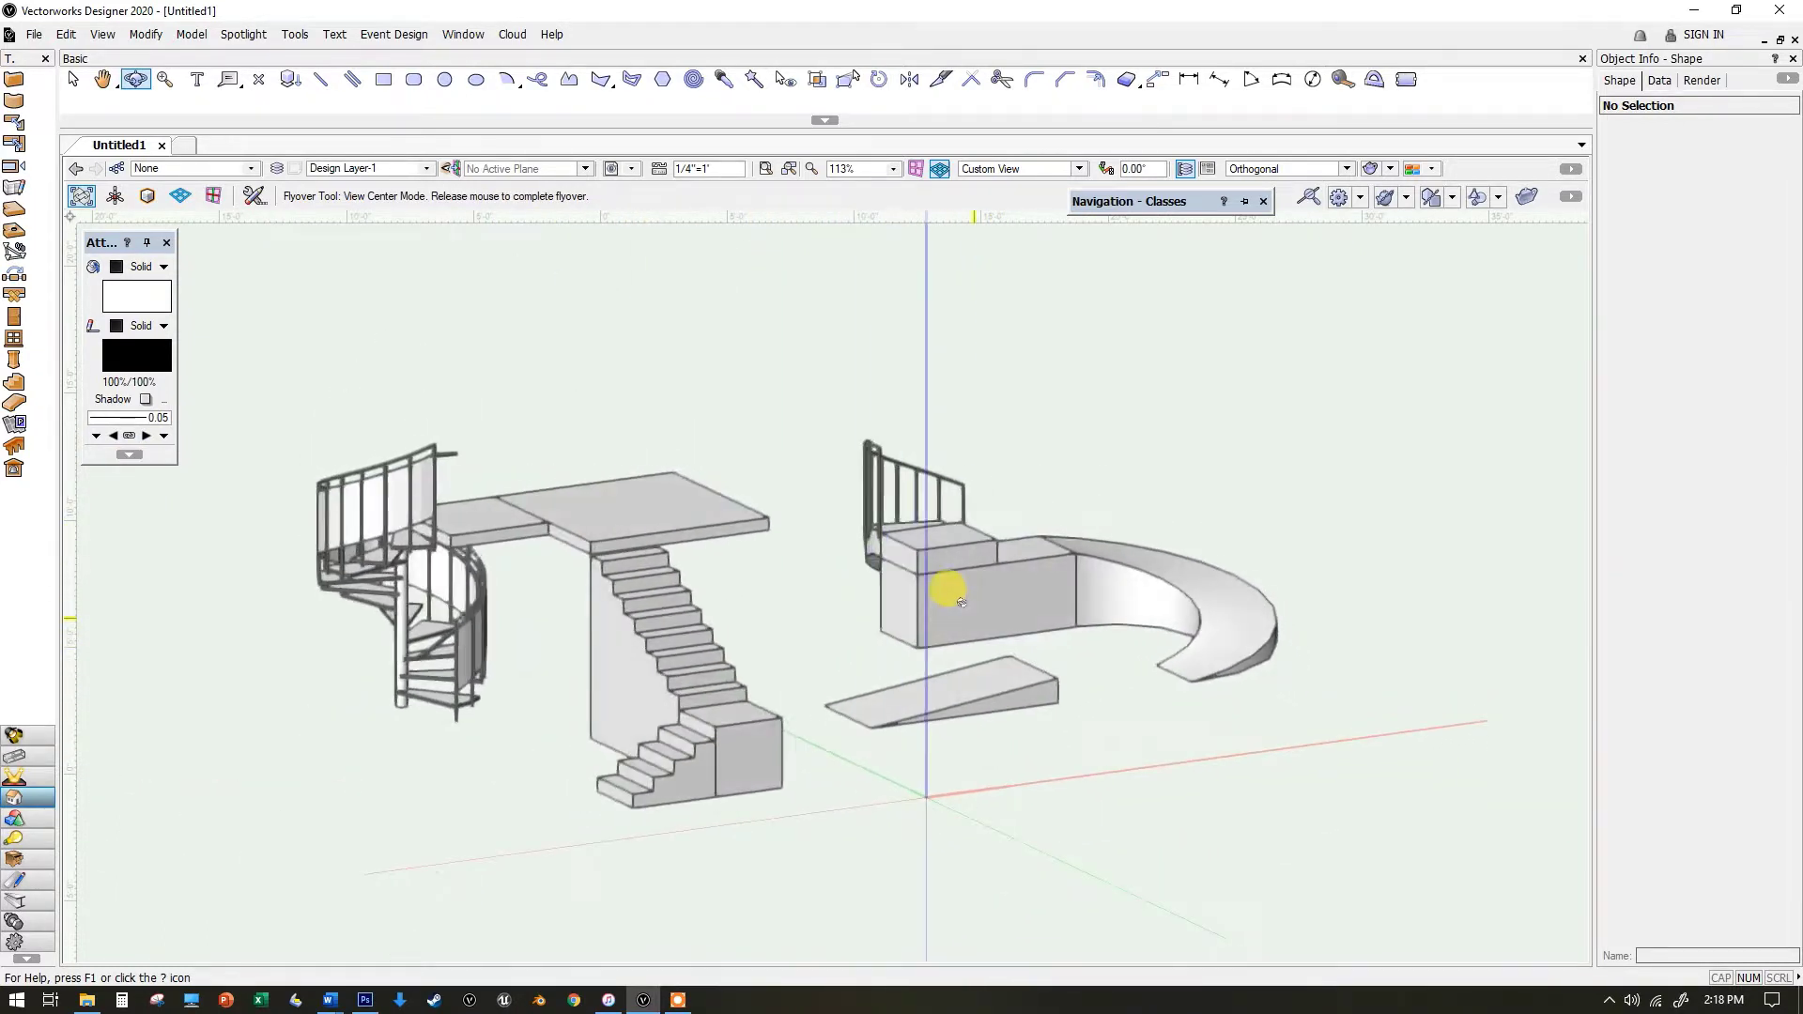
left_click_drag(593, 691, 919, 589)
left_click_drag(704, 429, 648, 679)
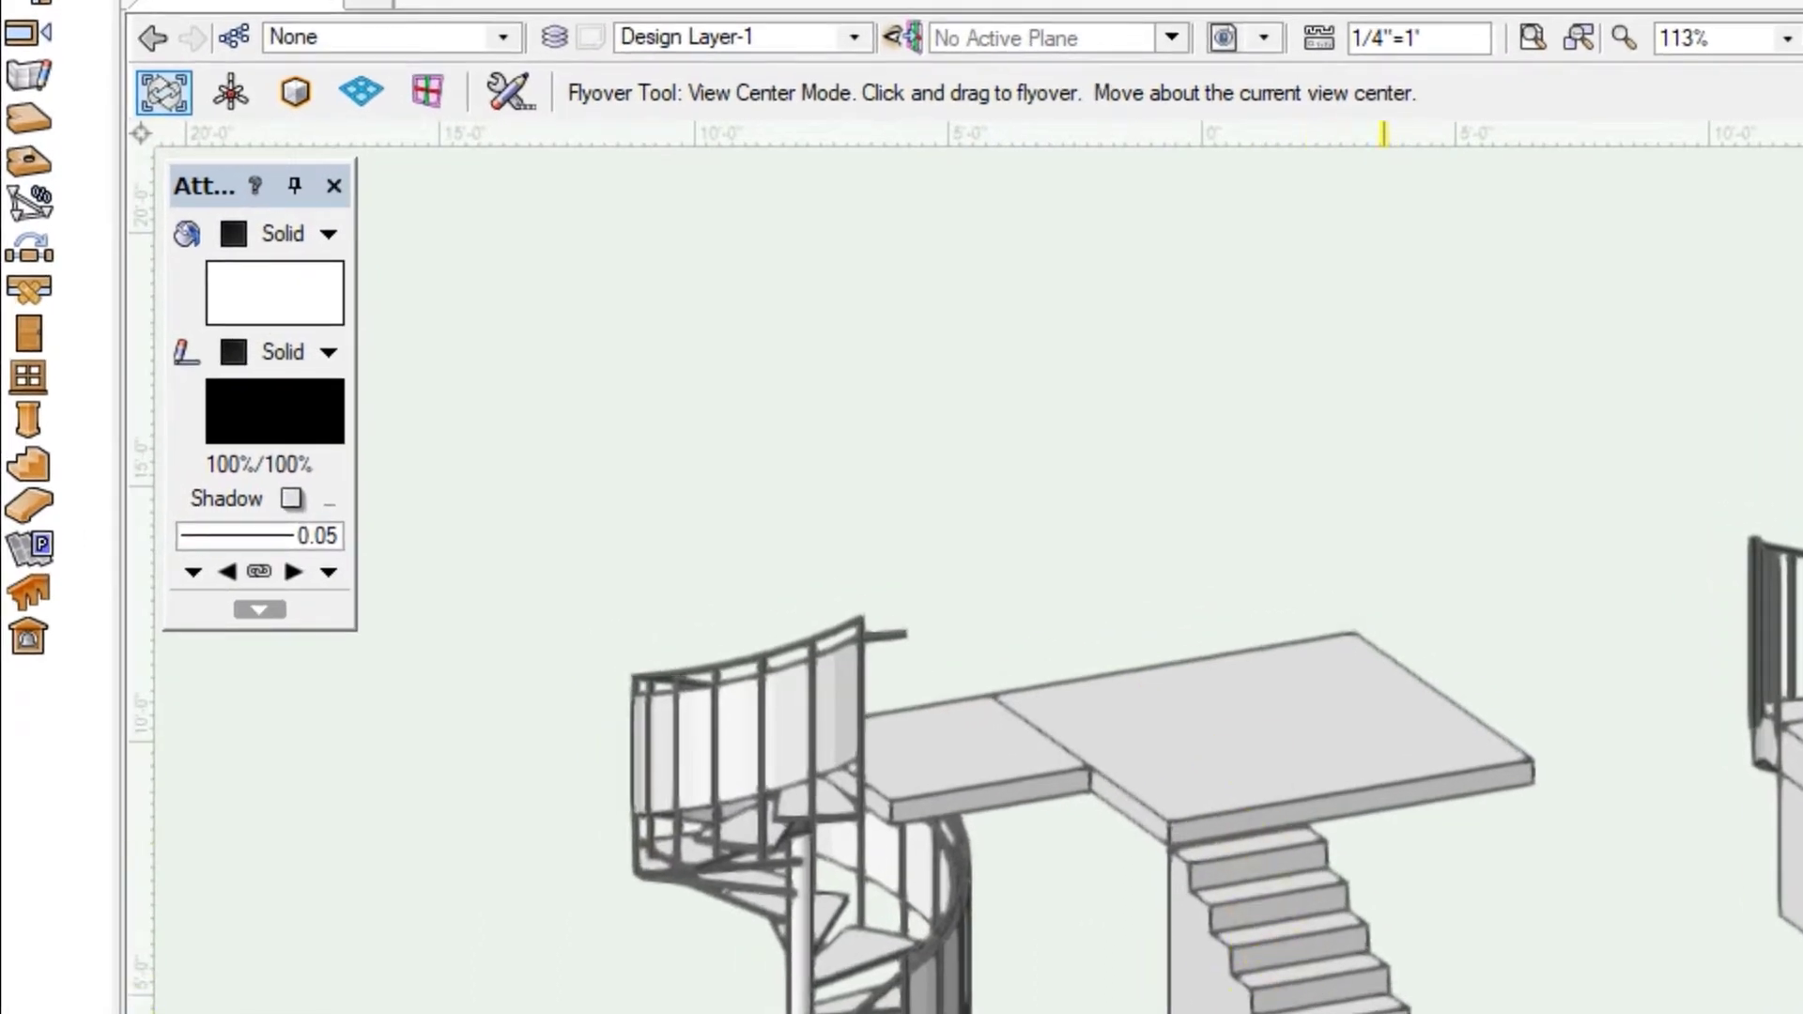
left_click_drag(1248, 972, 94, 560)
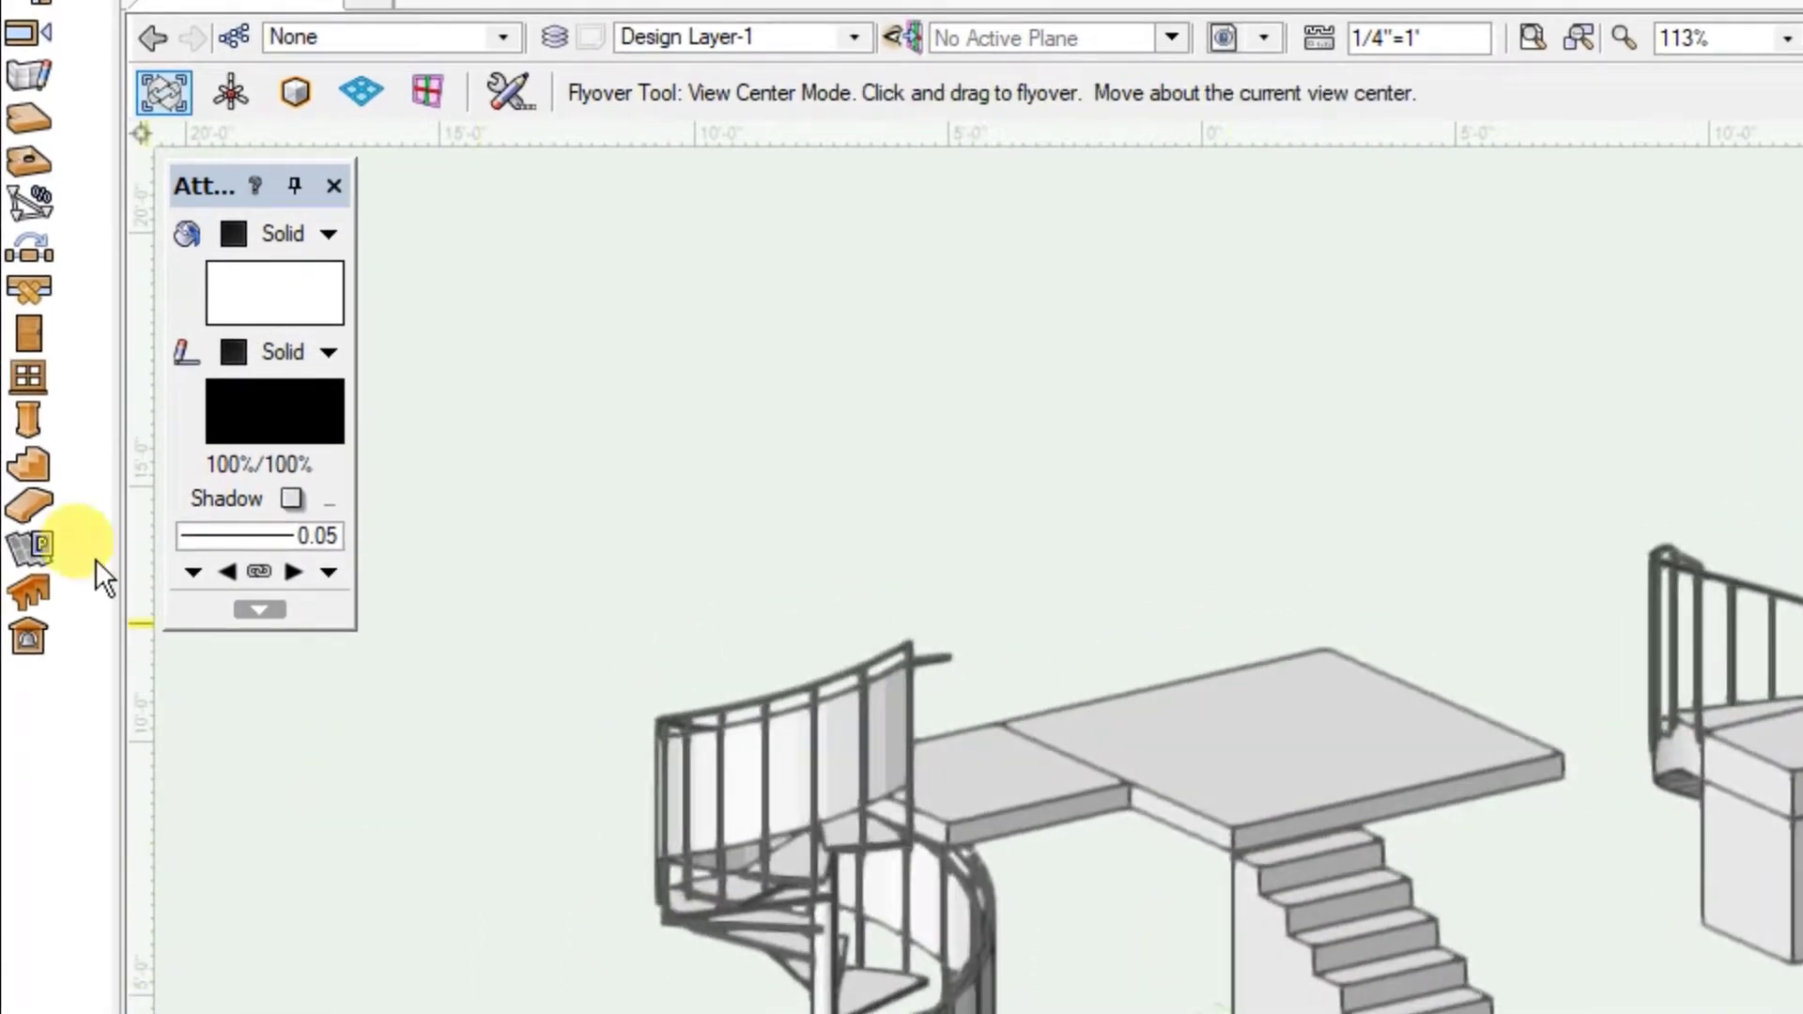
- Activate the Simple Stair tool from the Building Shell set and open its preferences
left_click(31, 460)
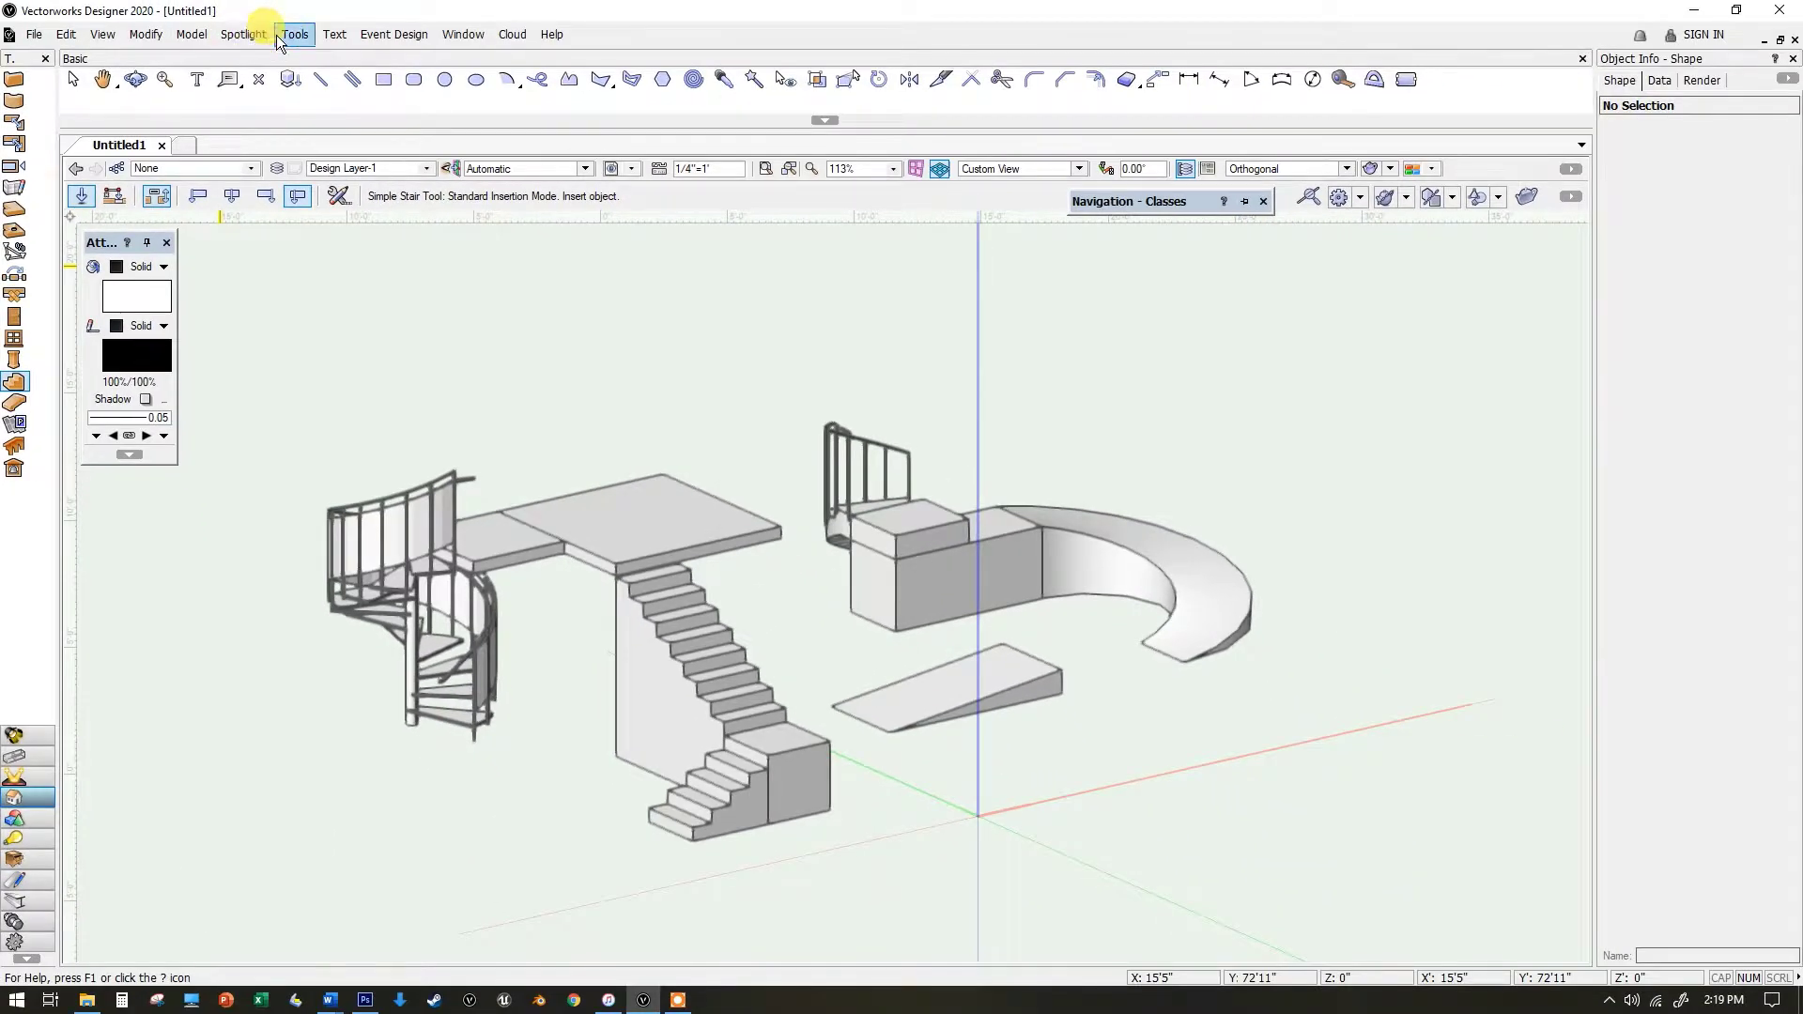
left_click(292, 34)
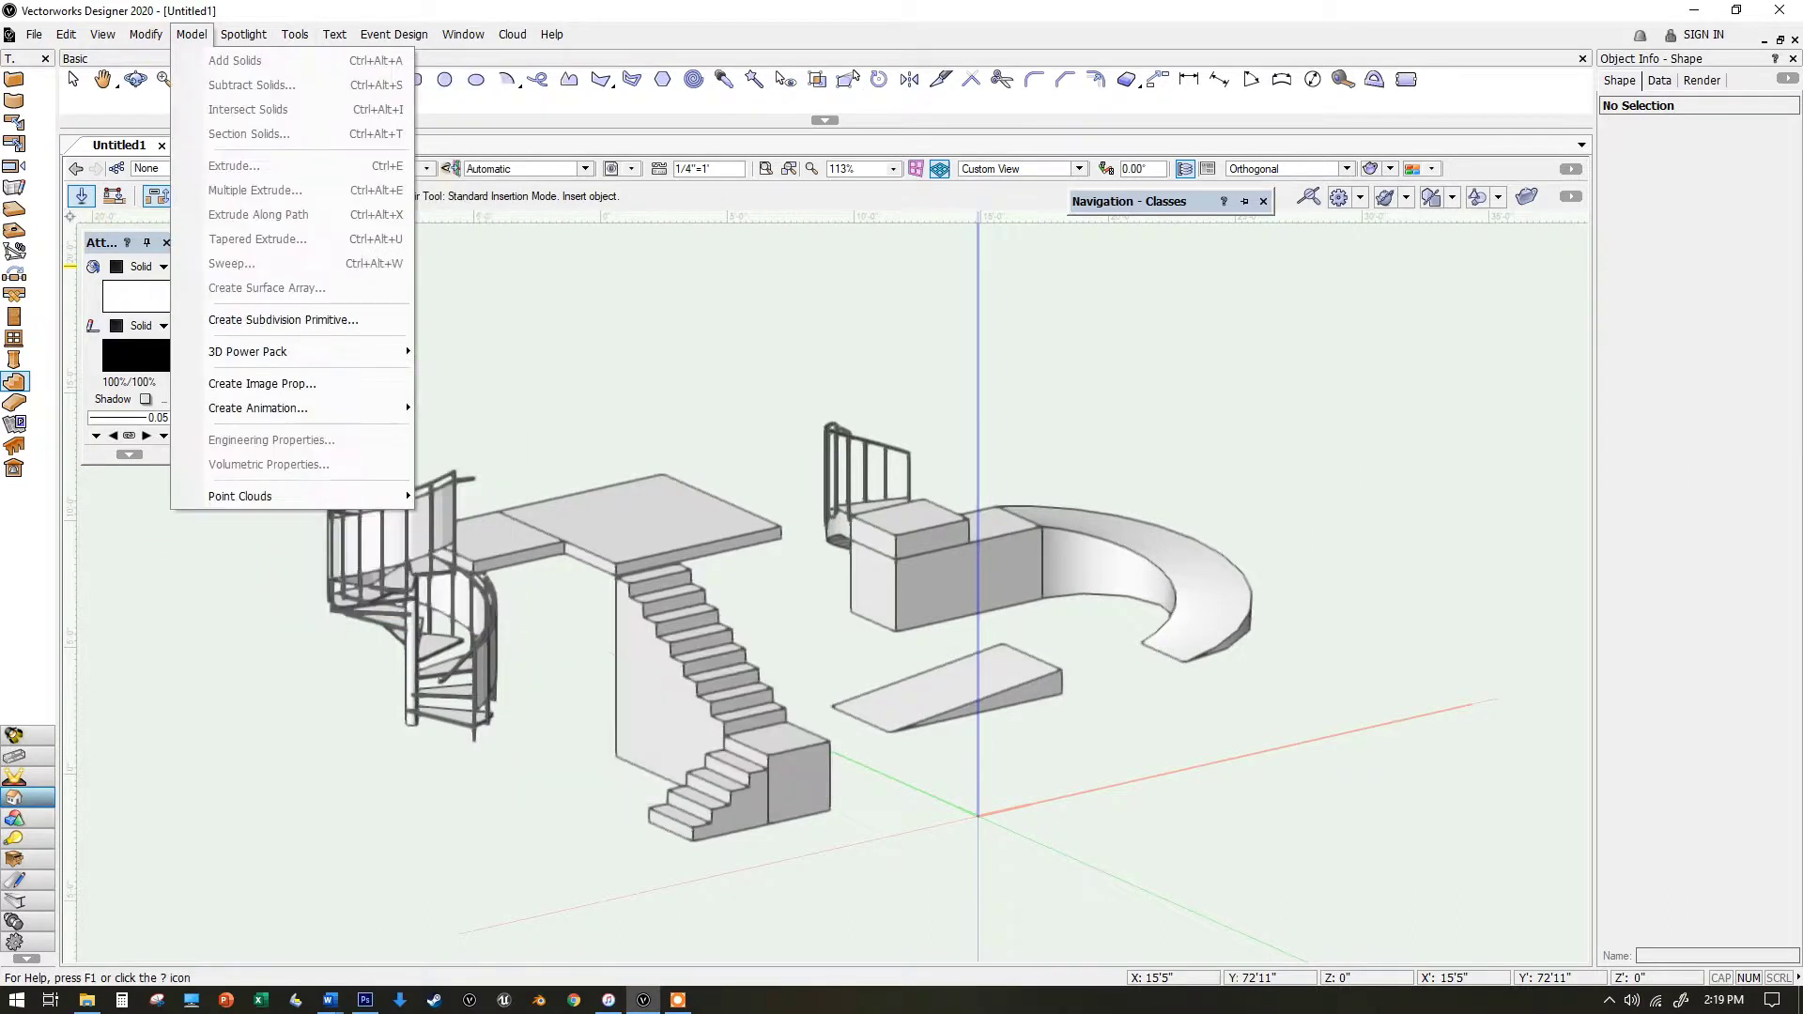
left_click(31, 806)
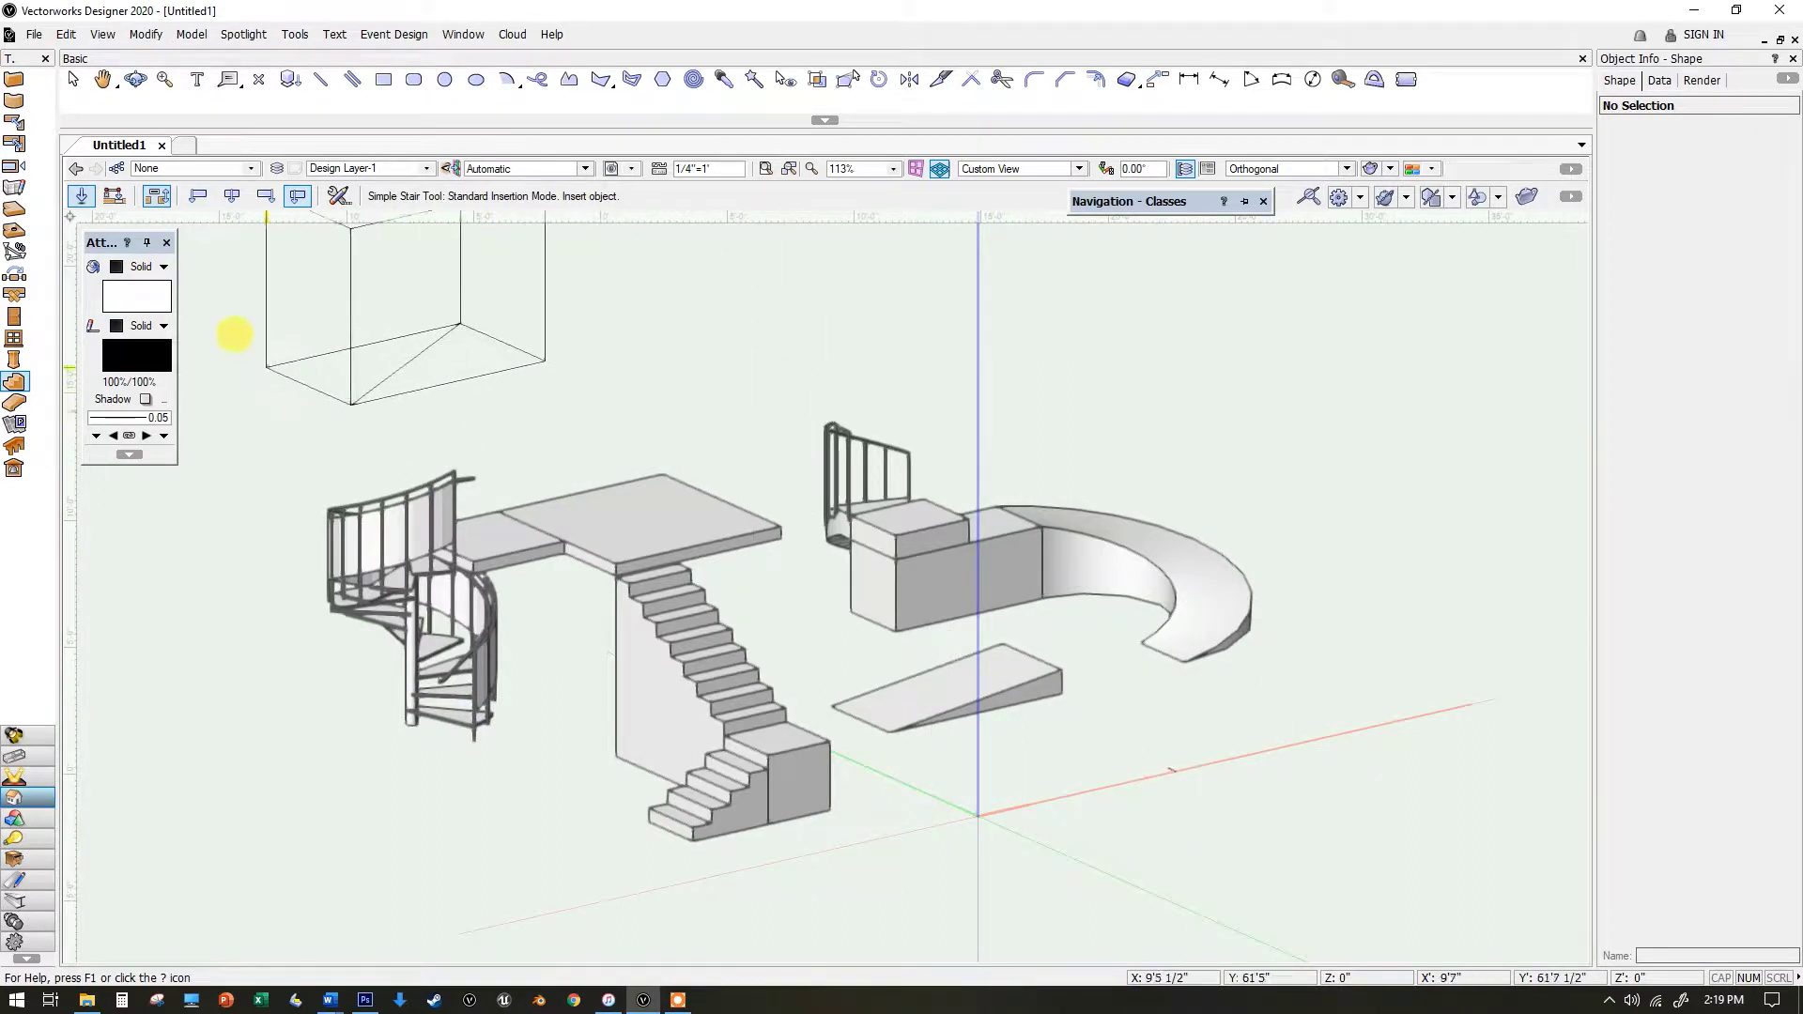
left_click(343, 201)
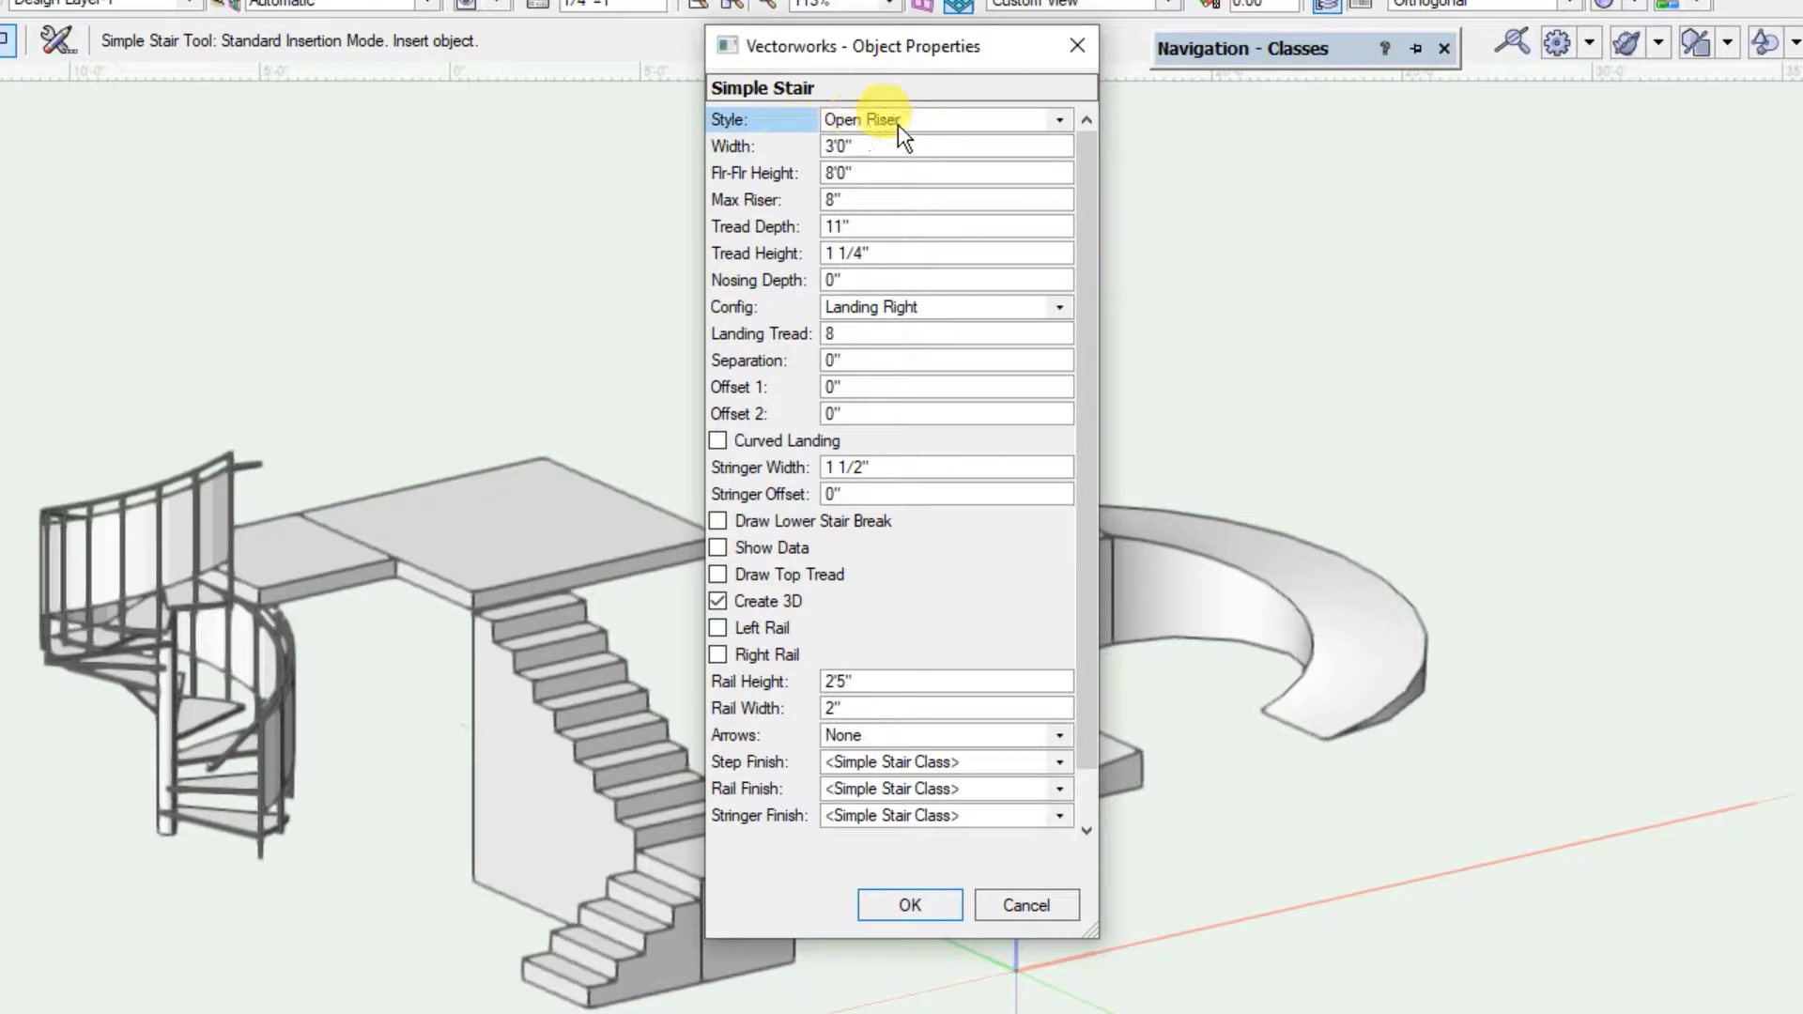
- Keep the Open Riser style, choose the Landing Left configuration, and move the dialog aside
left_click(899, 126)
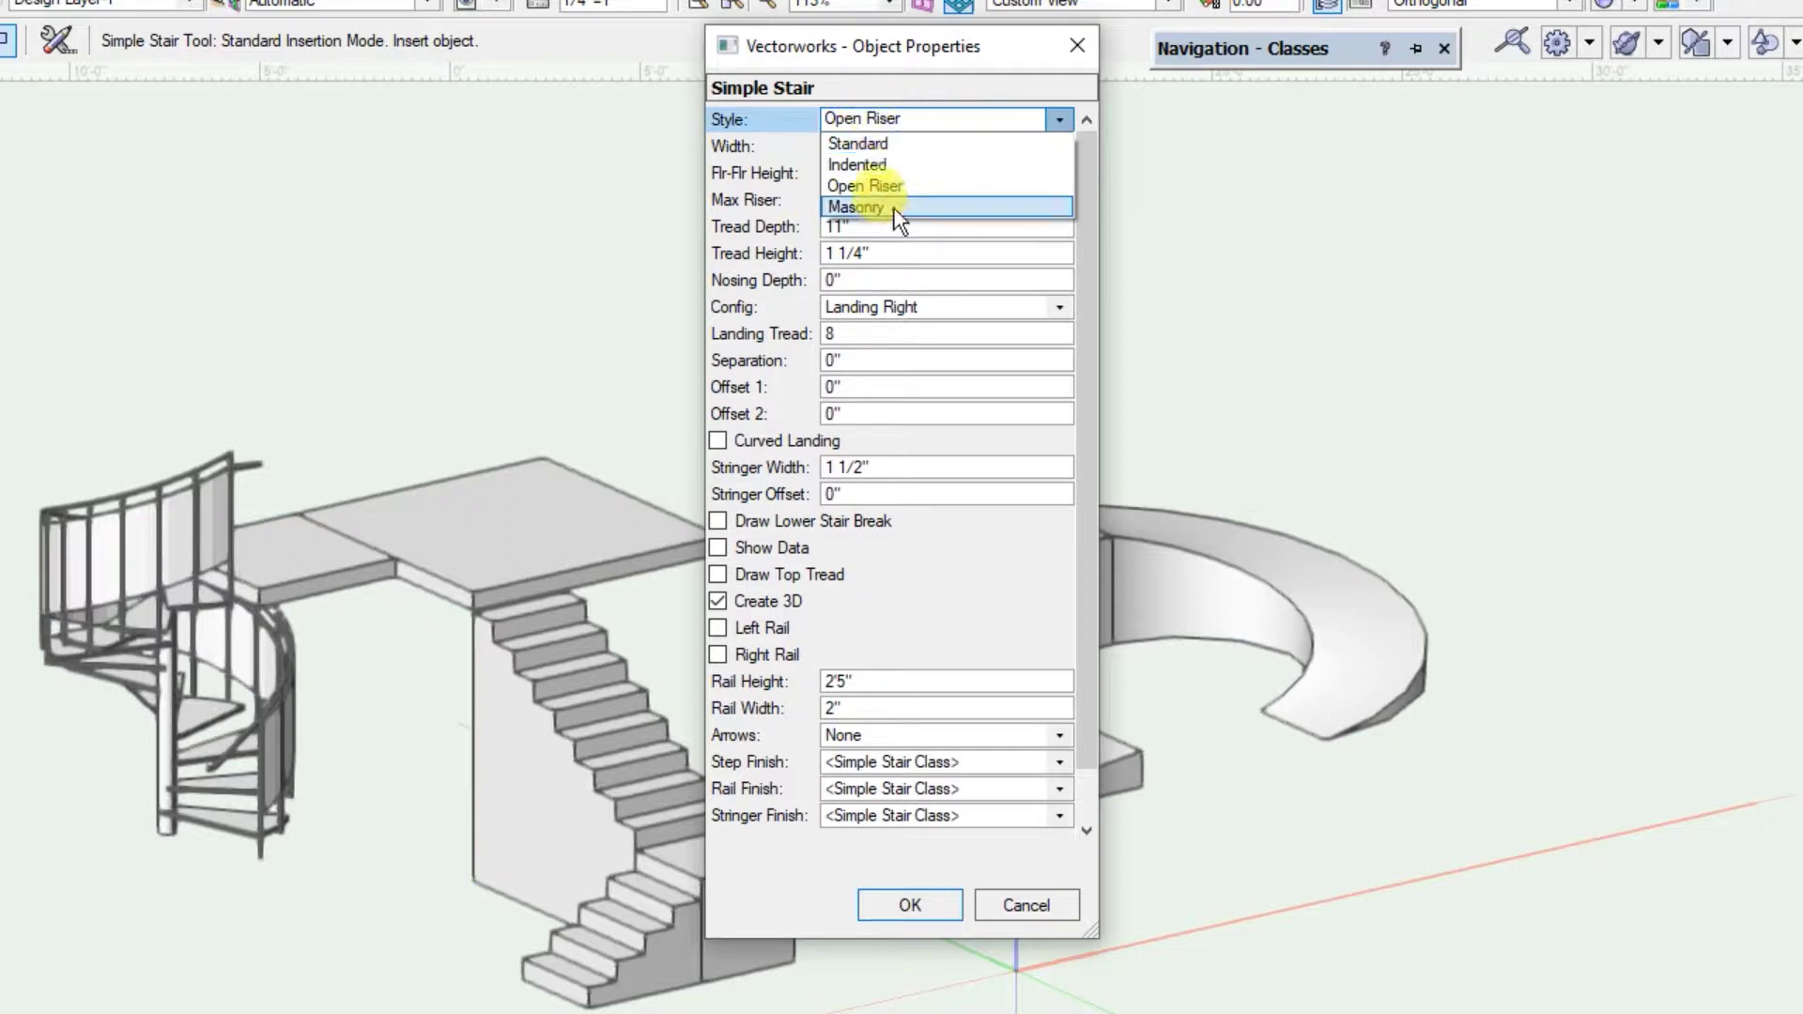
left_click(884, 183)
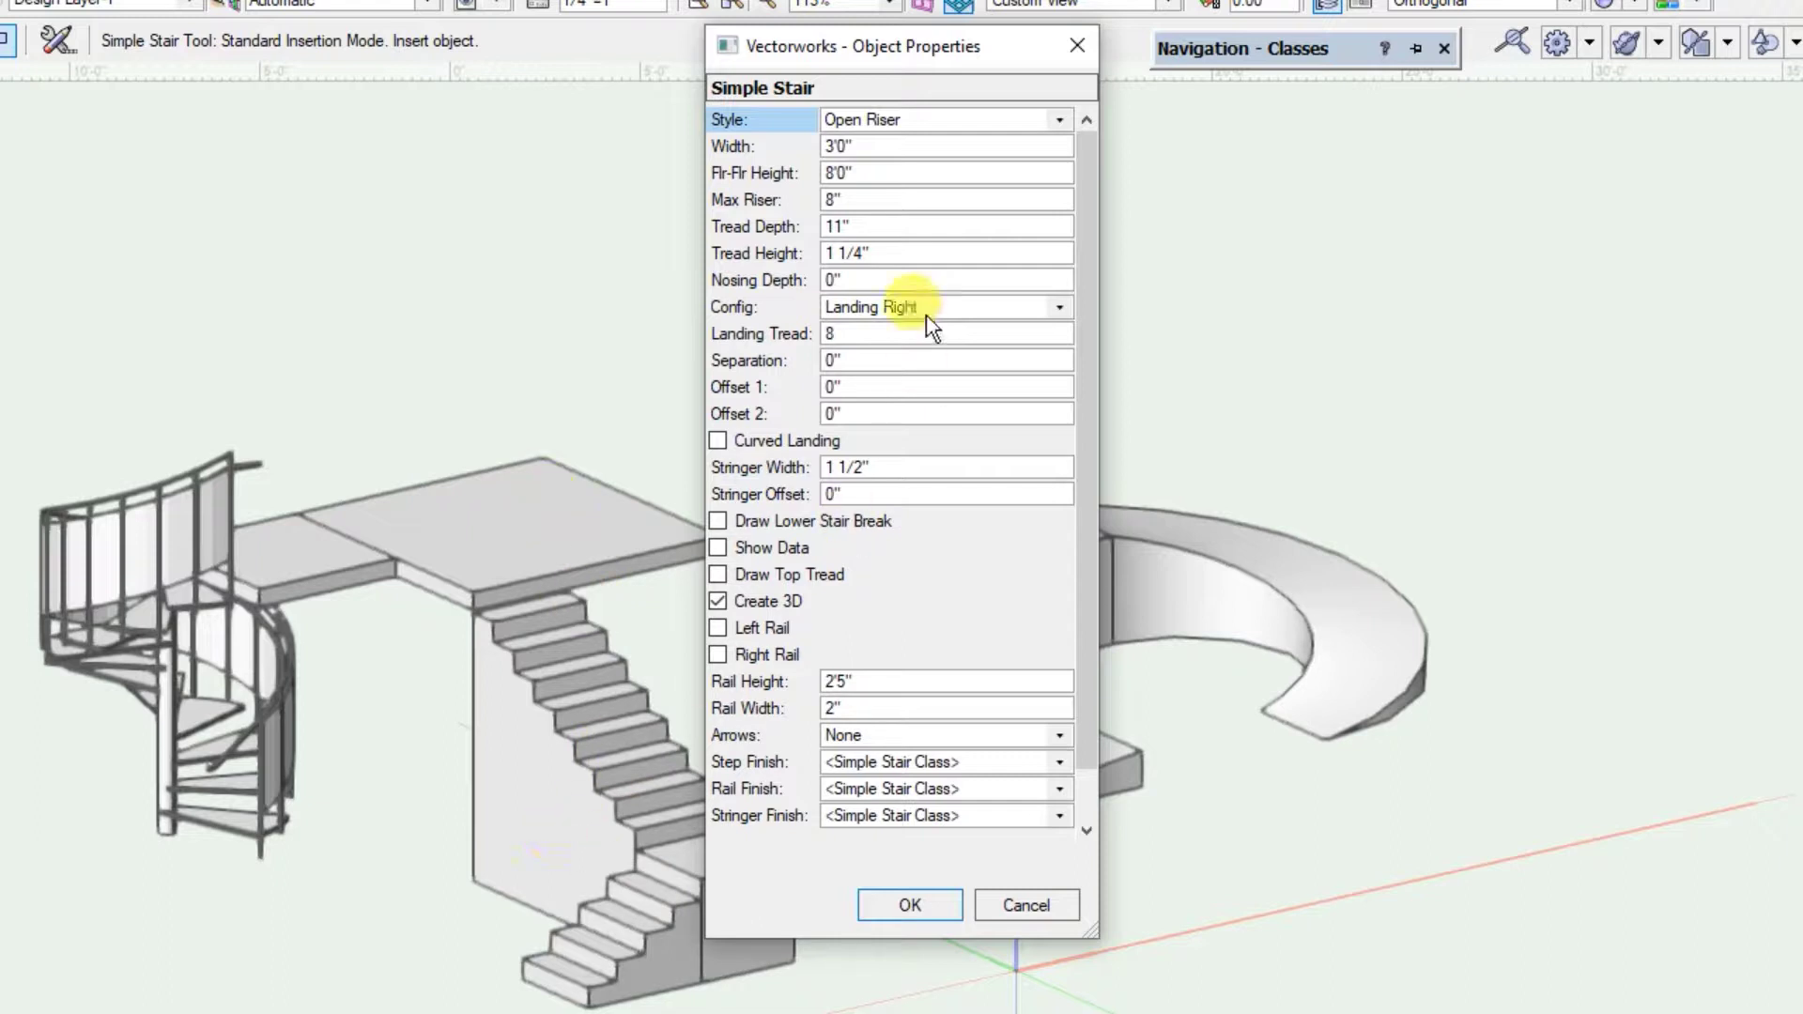
left_click(873, 306)
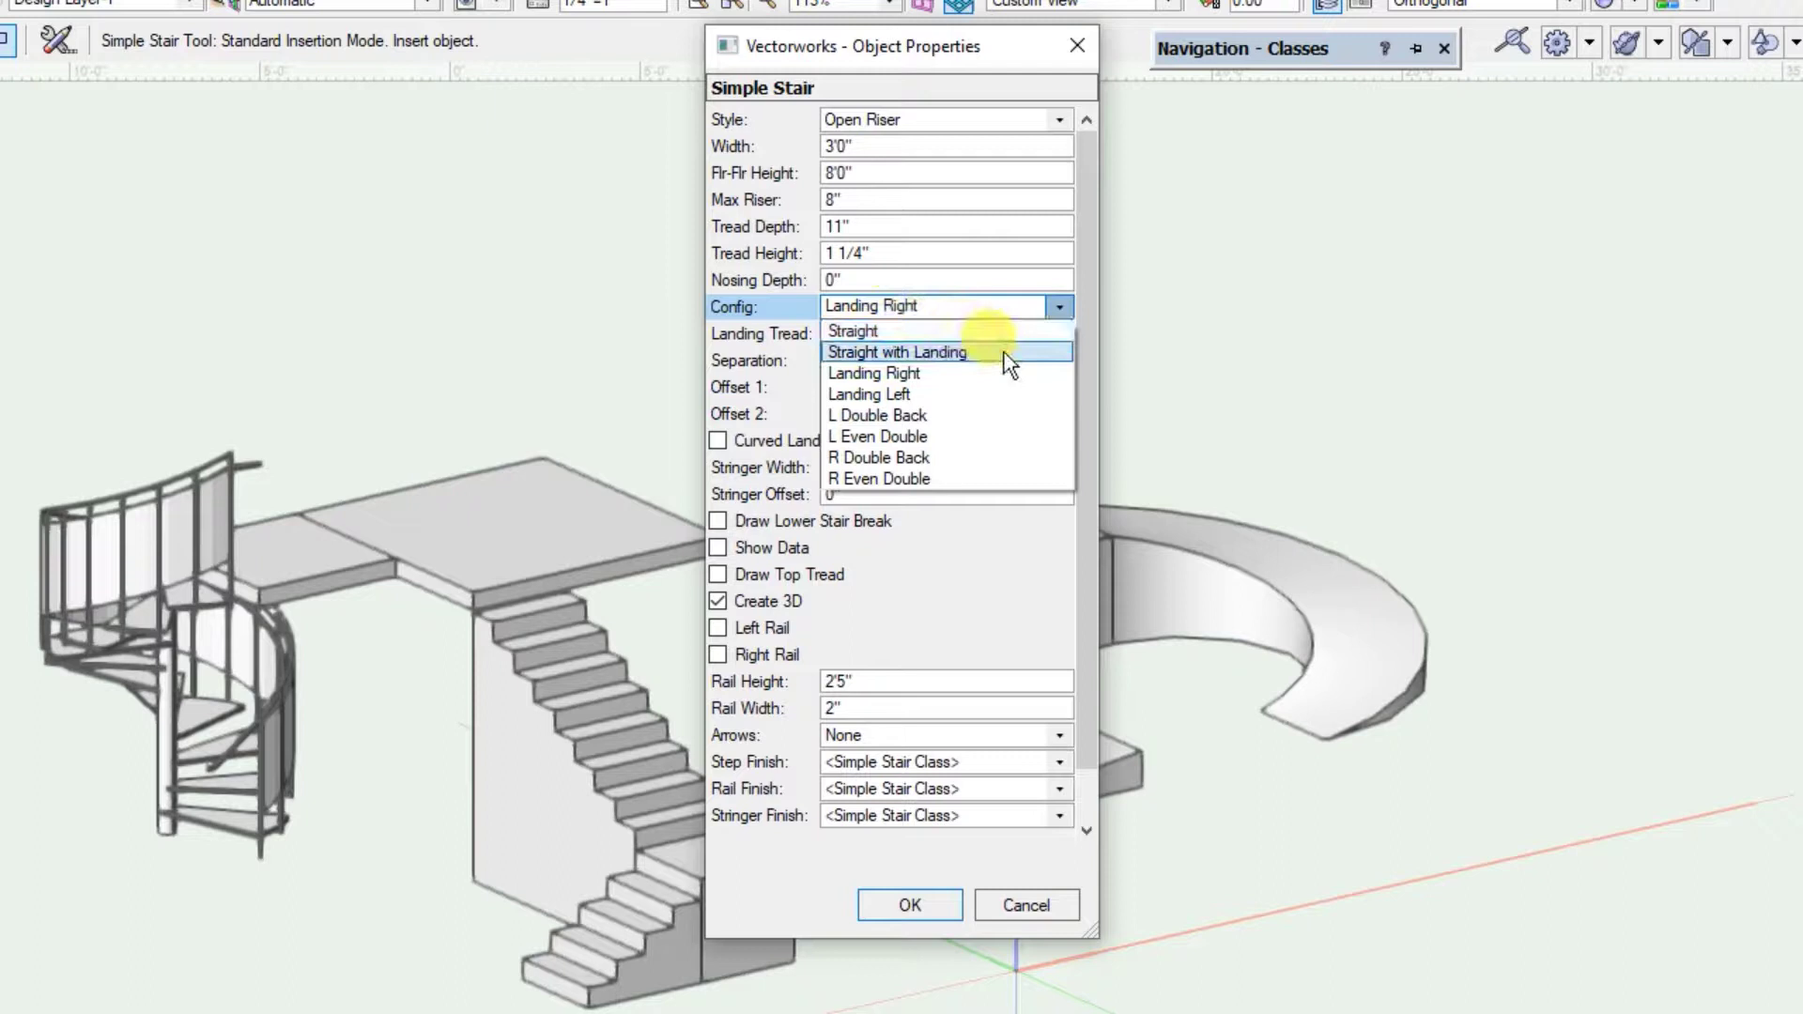
left_click(931, 396)
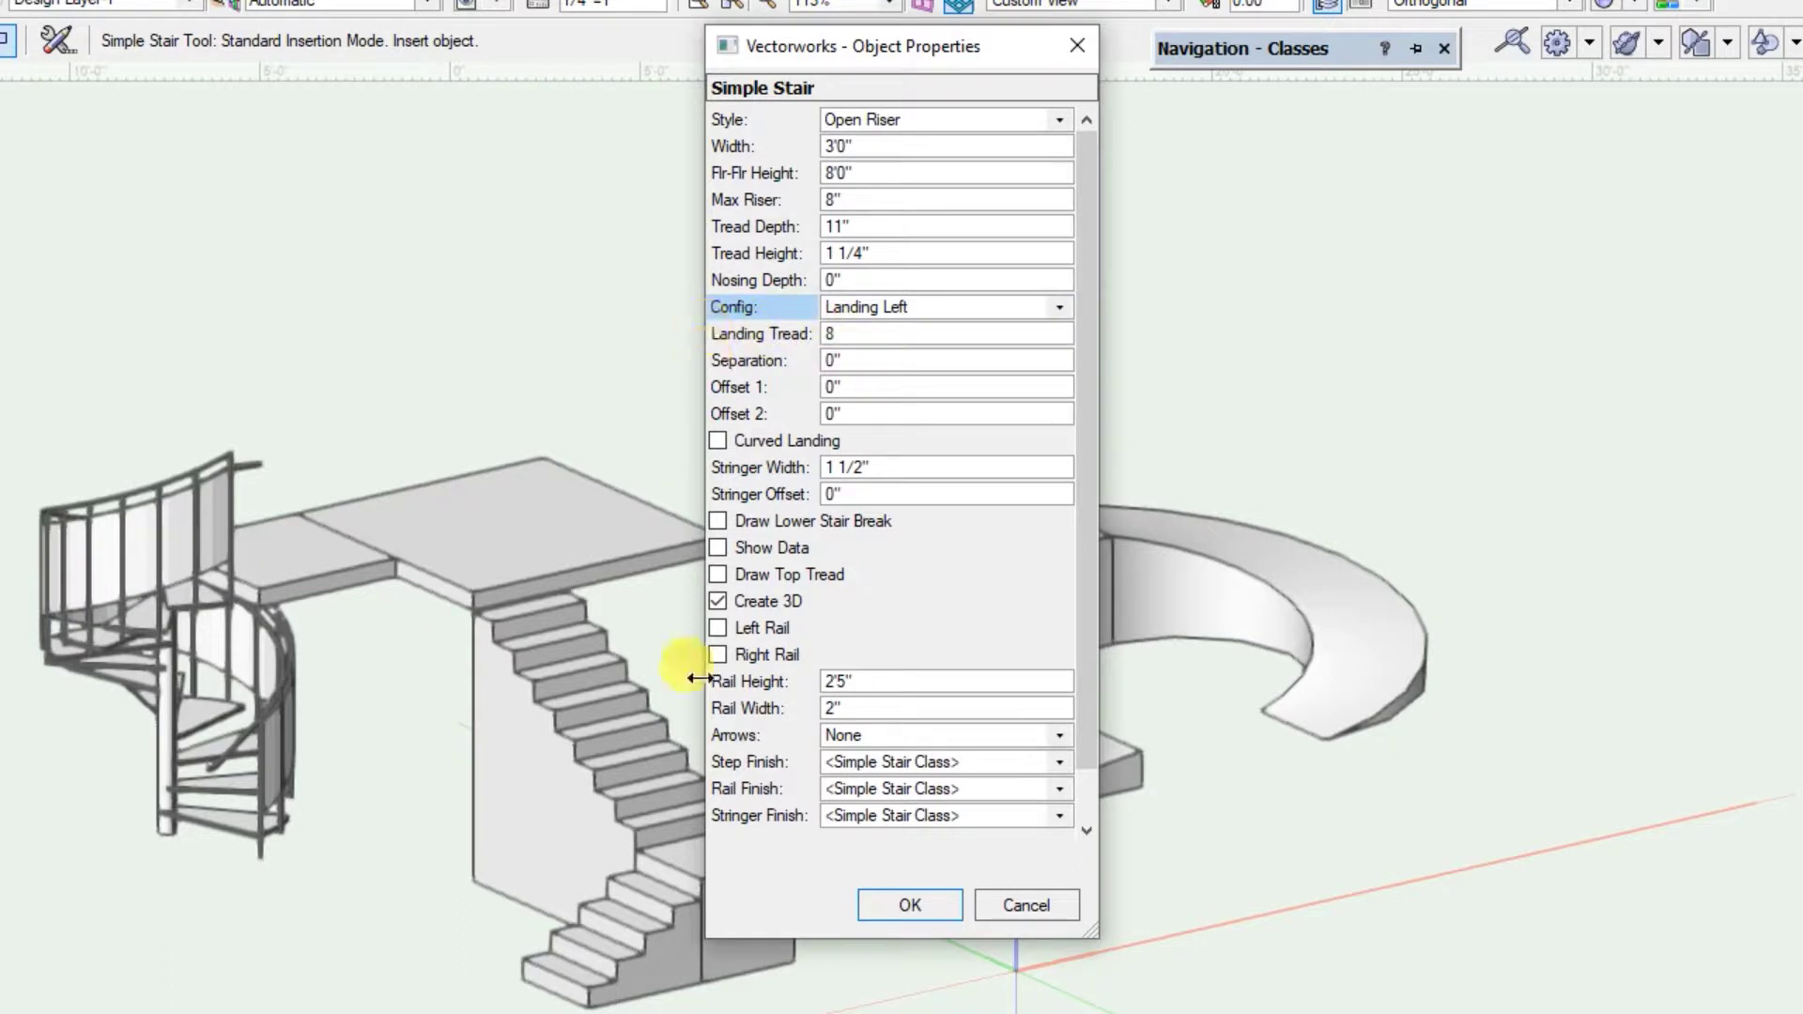
left_click_drag(906, 36, 1152, 52)
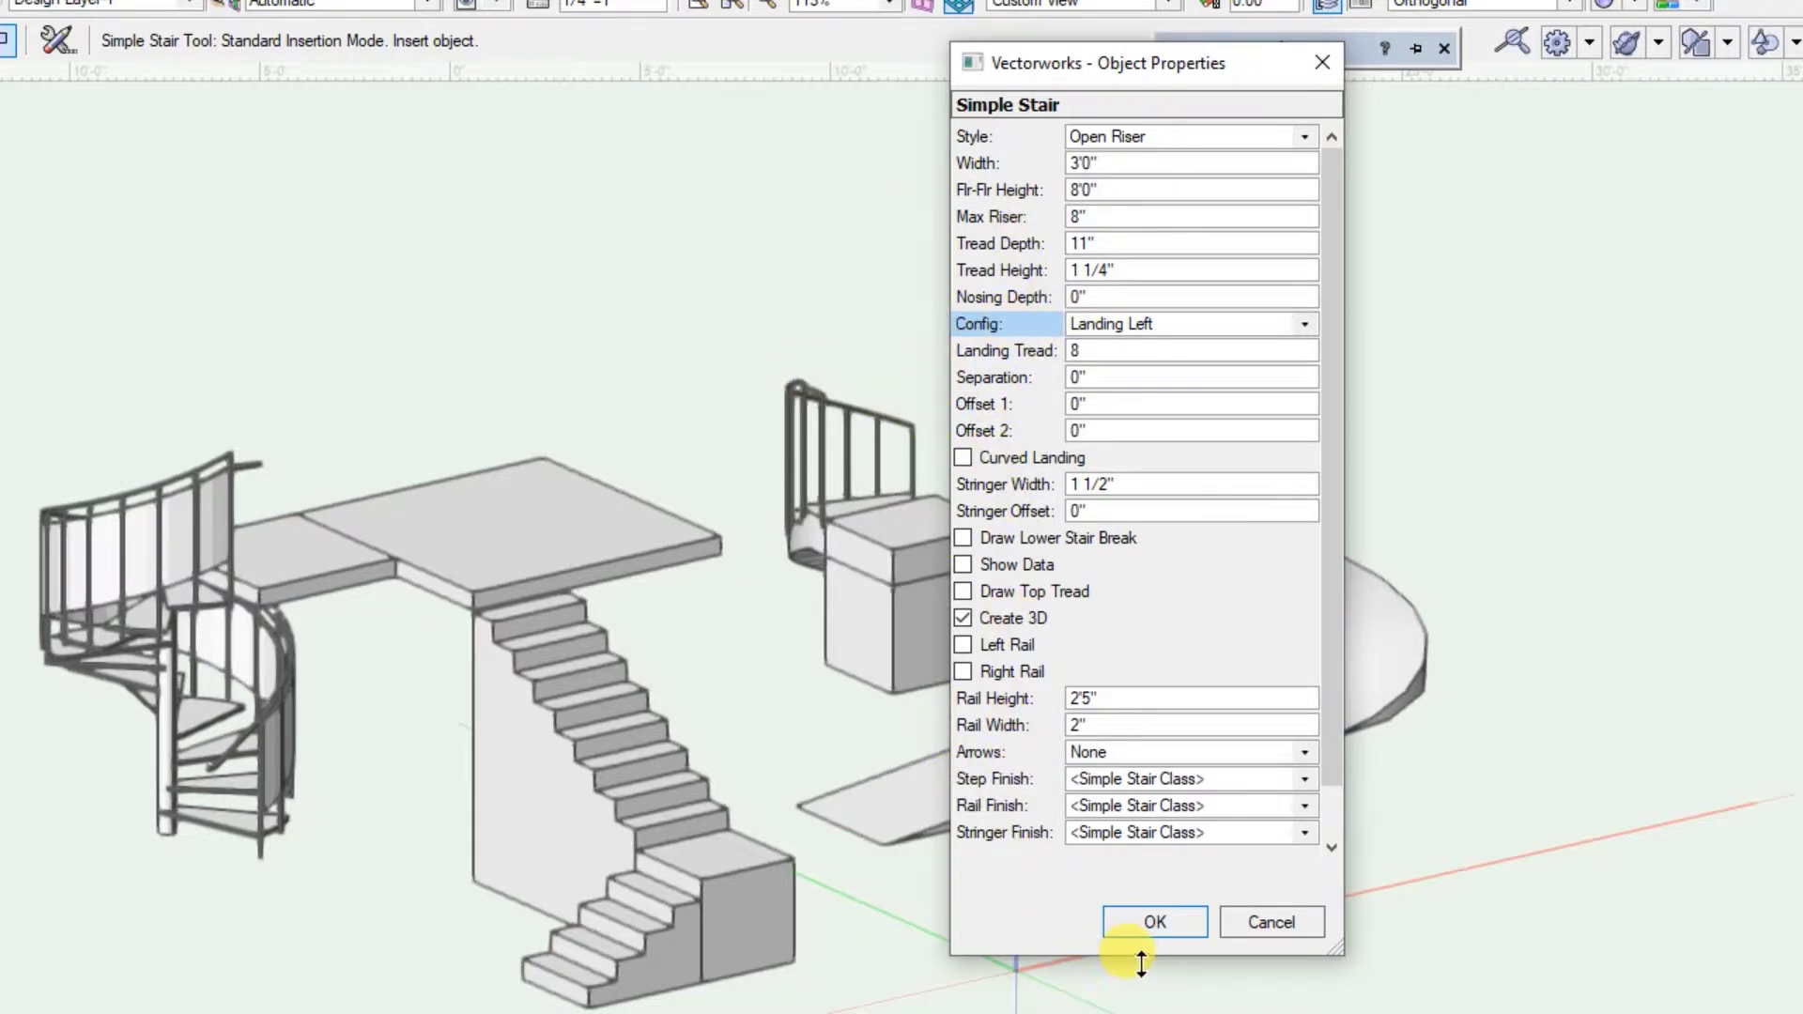
- Accept the settings, place the stair at the origin, and orbit to a low side view
left_click(1140, 928)
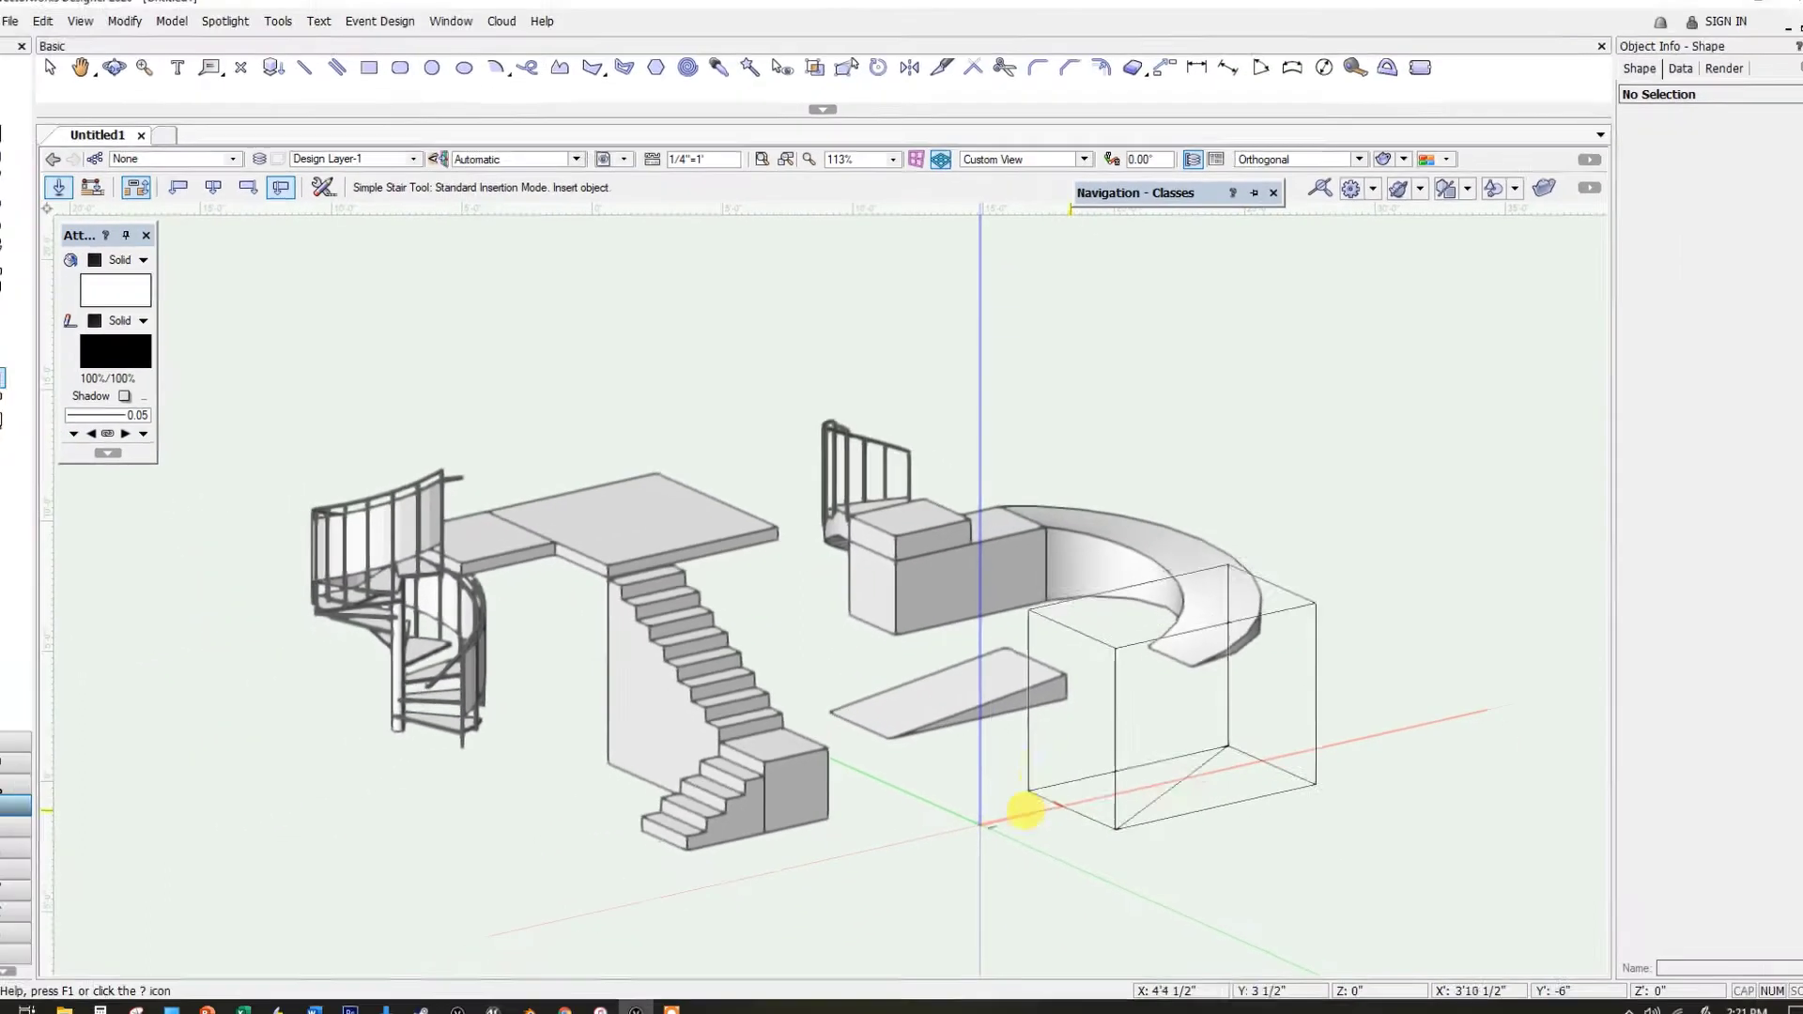
left_click(996, 813)
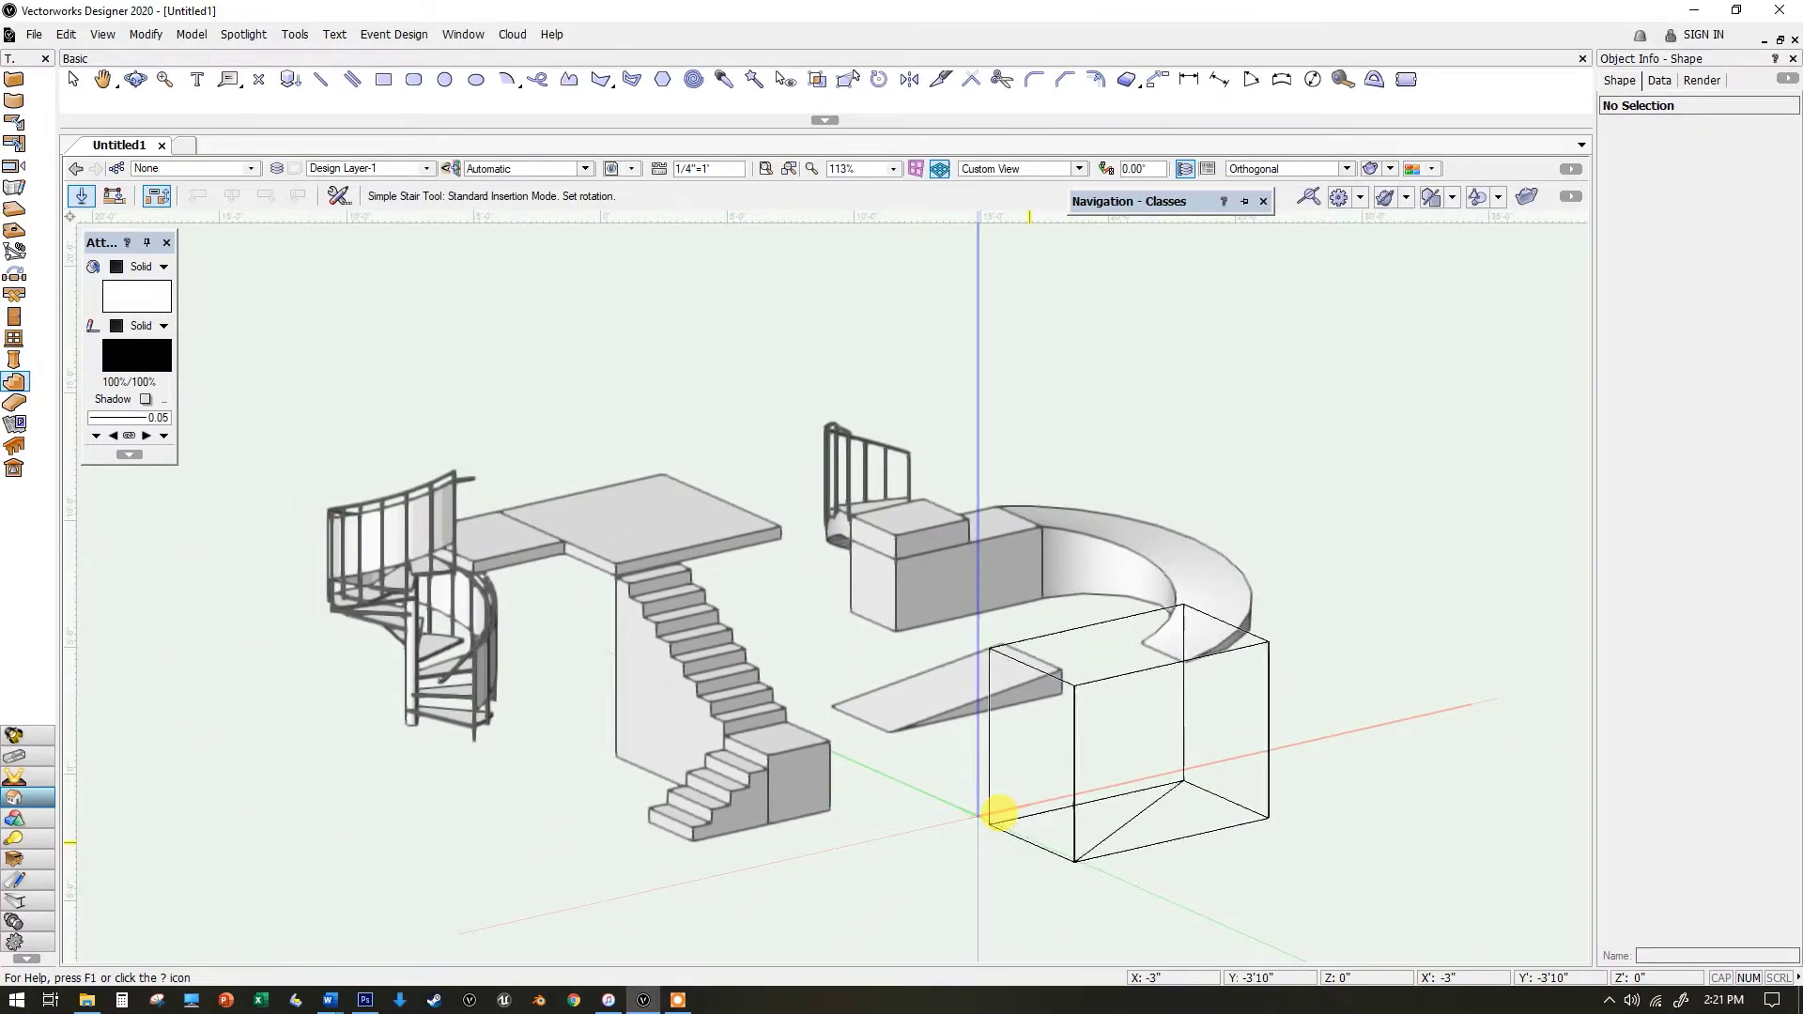
left_click(1169, 773)
left_click(135, 79)
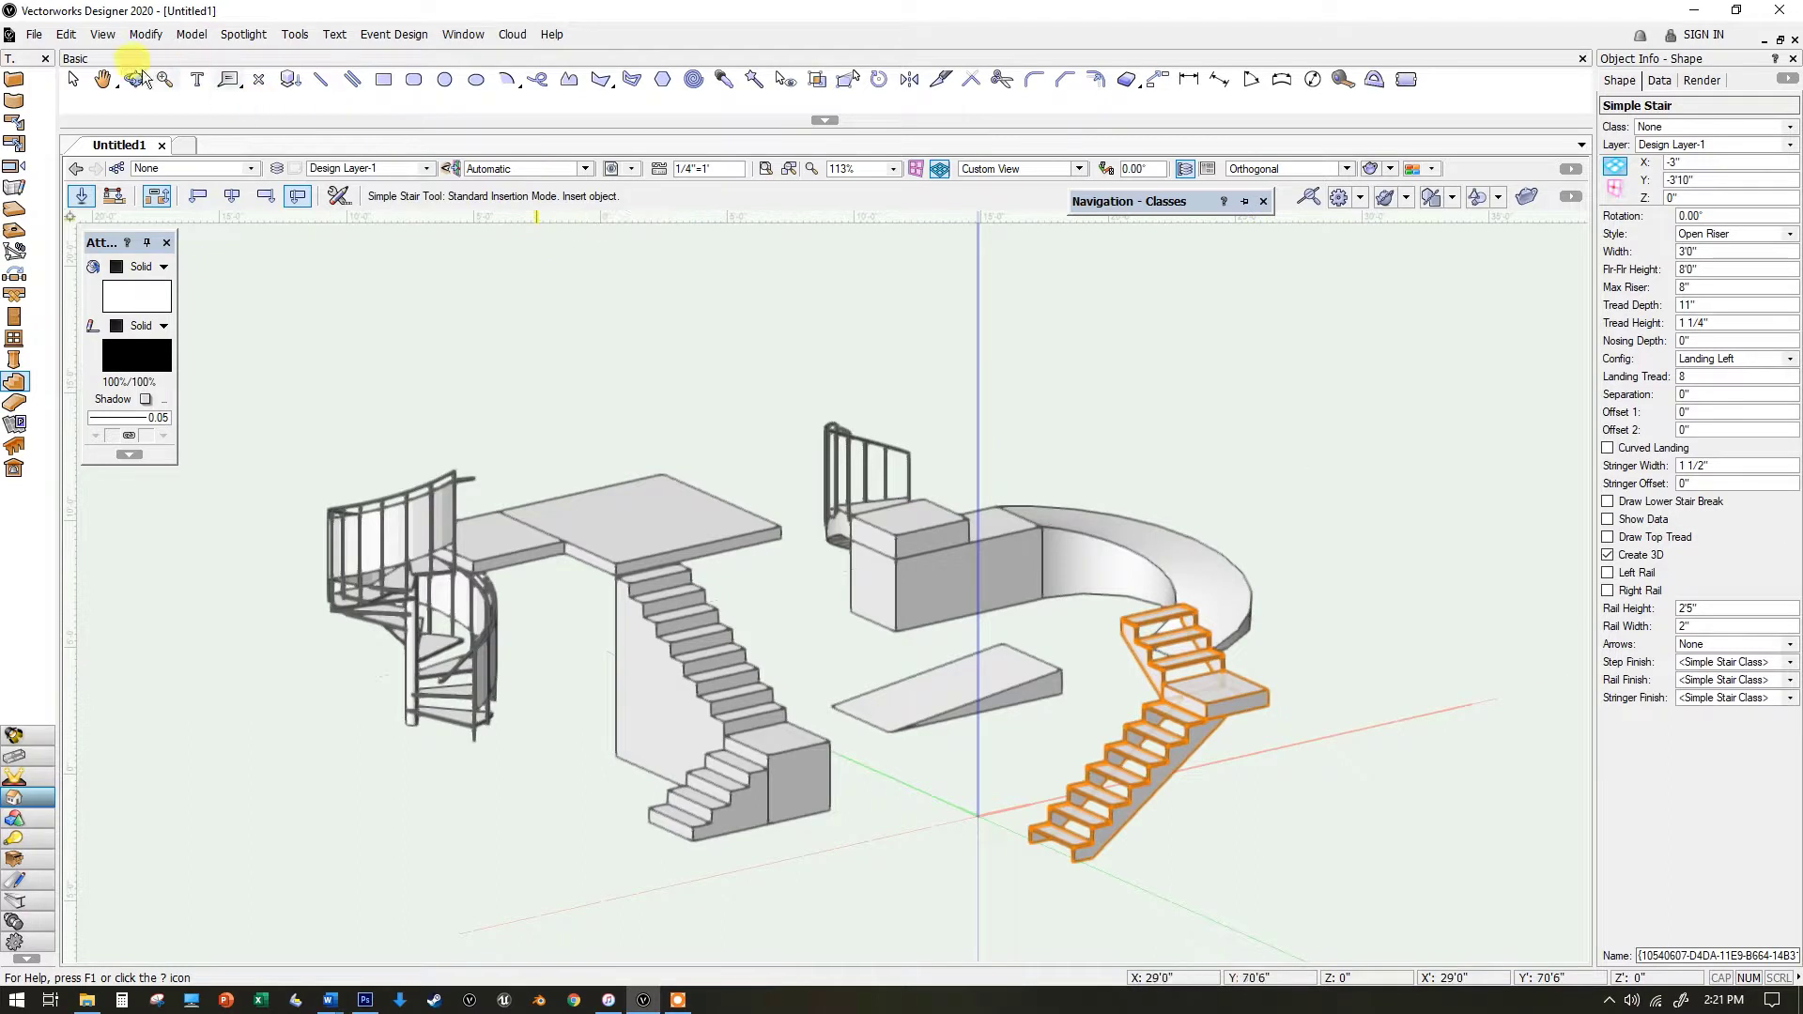
mouse_move(1095, 635)
left_mouse_down()
mouse_move(917, 482)
mouse_move(1340, 616)
left_mouse_up()
scroll(1345, 620, "up", 3)
scroll(1349, 621, "up", 1)
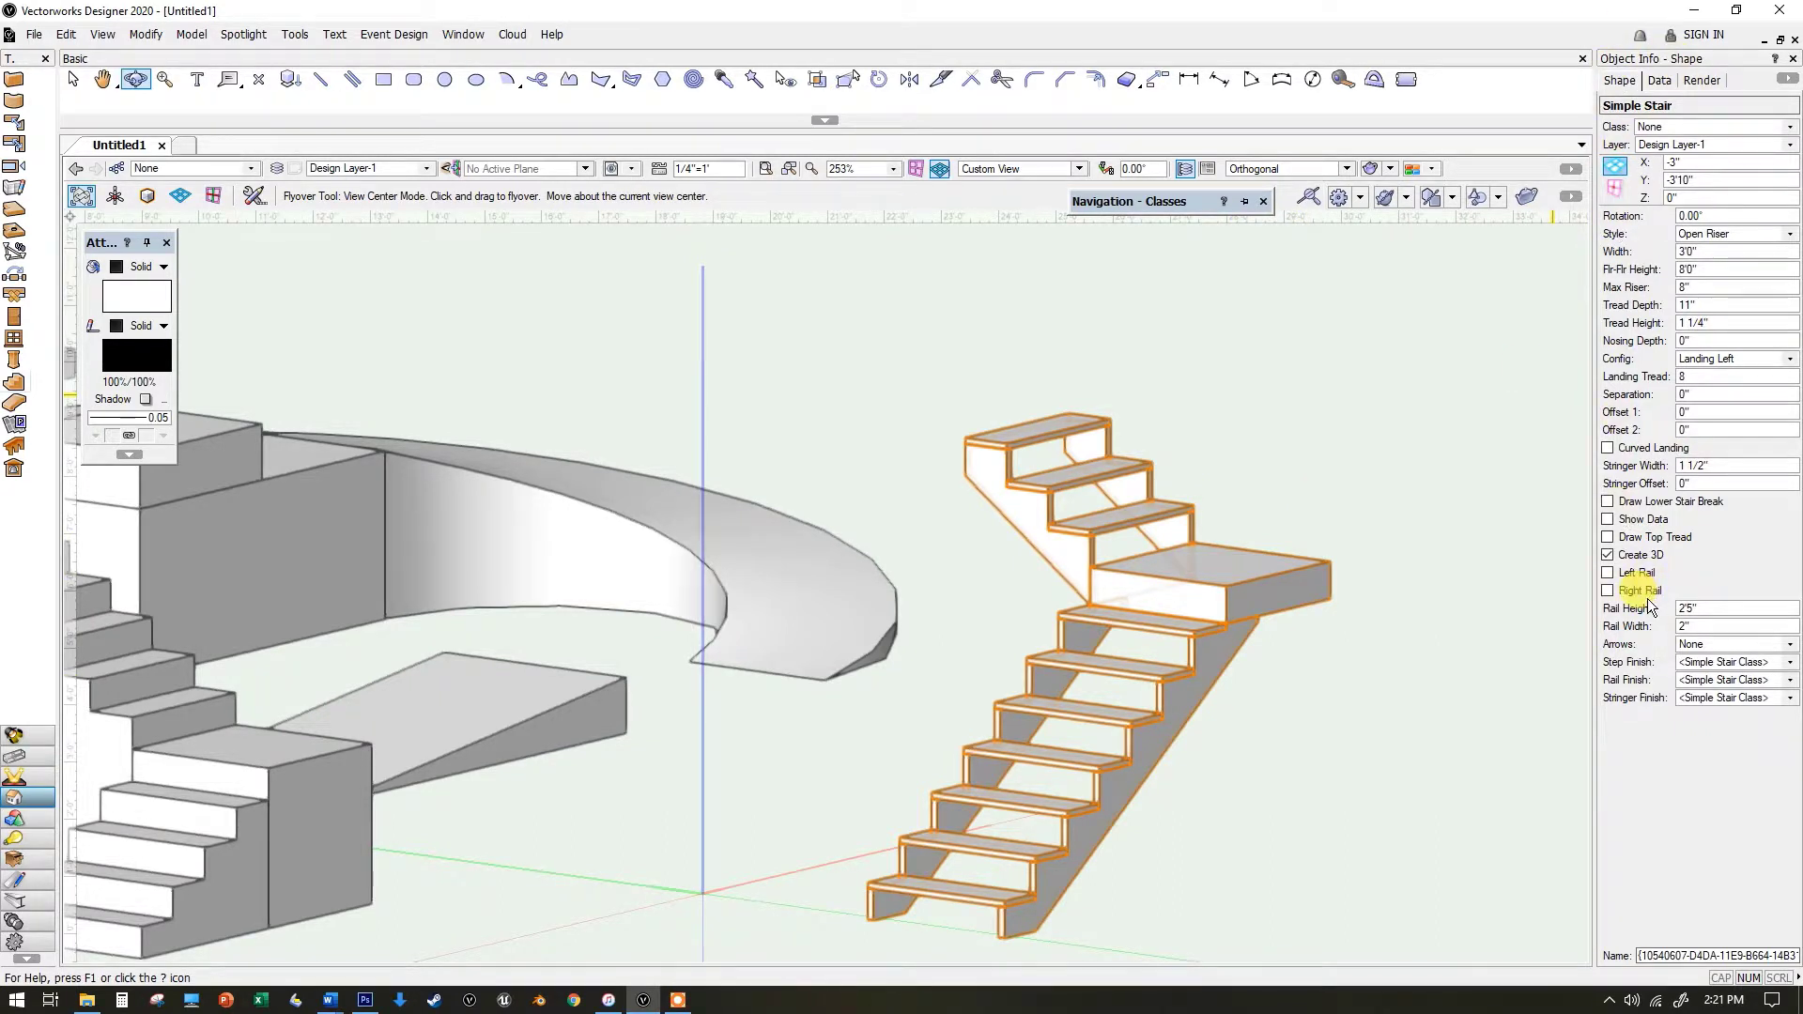
left_click(1720, 235)
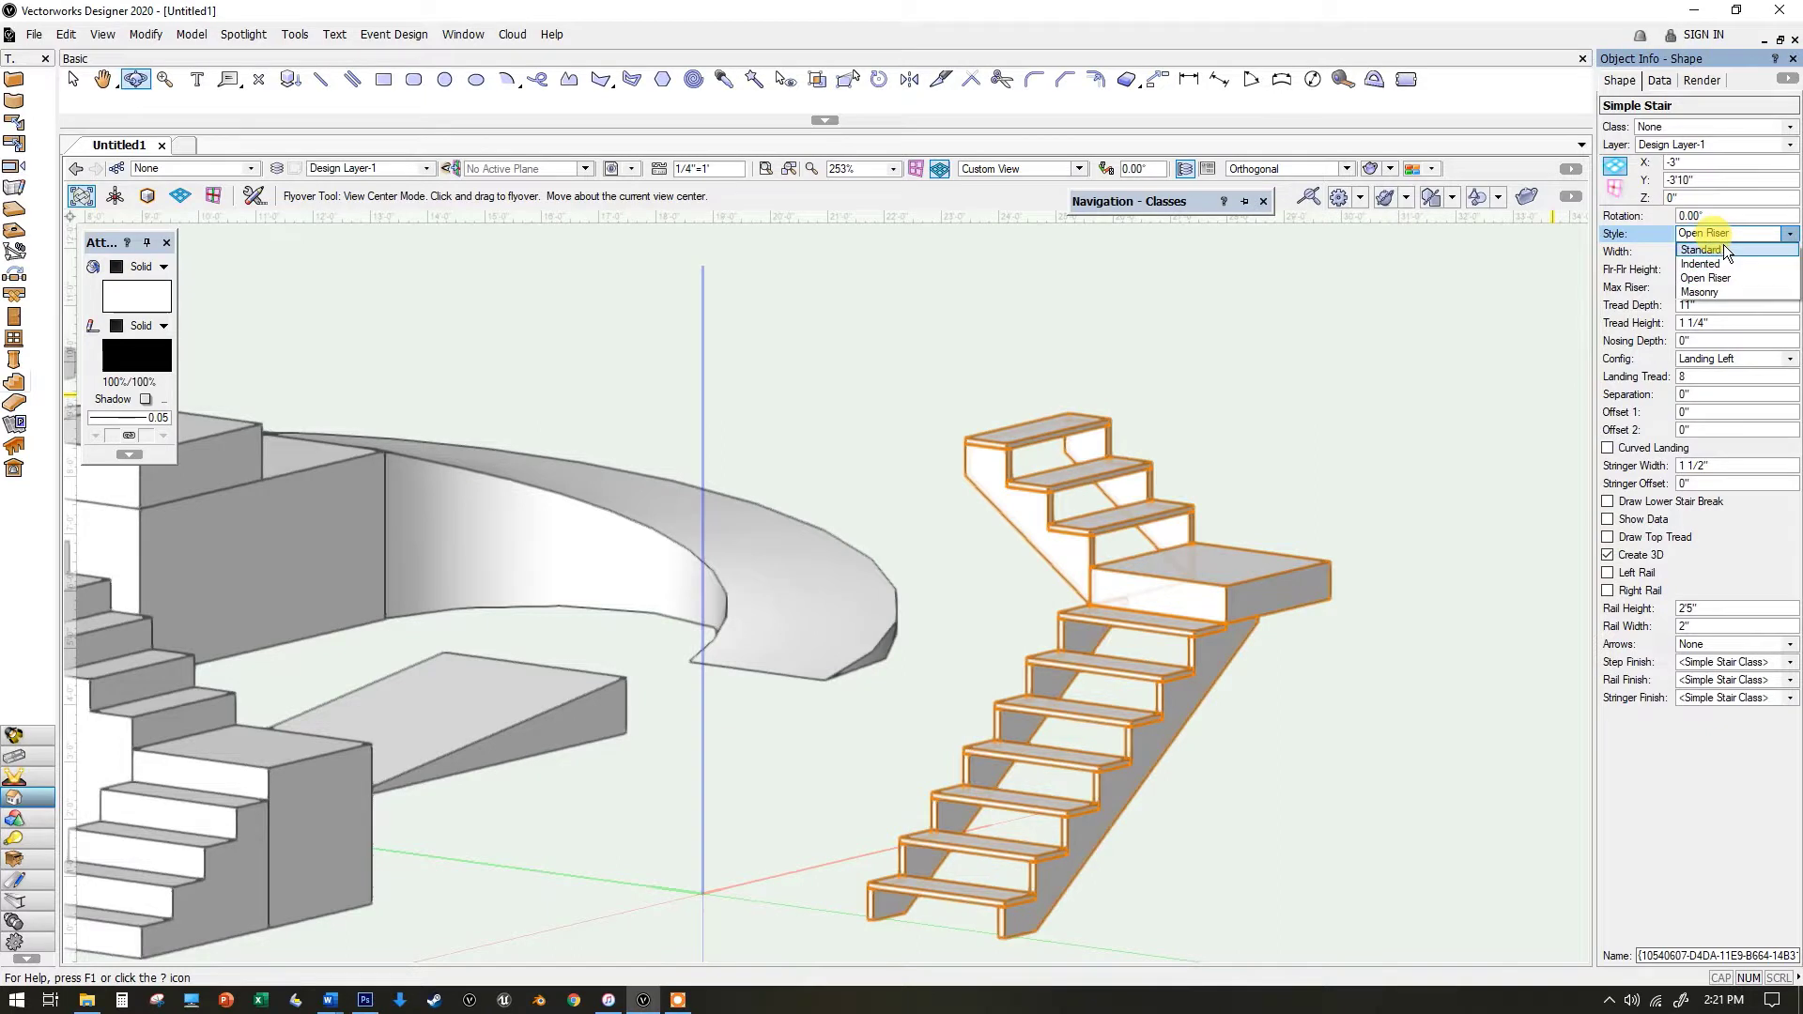
left_click(1722, 248)
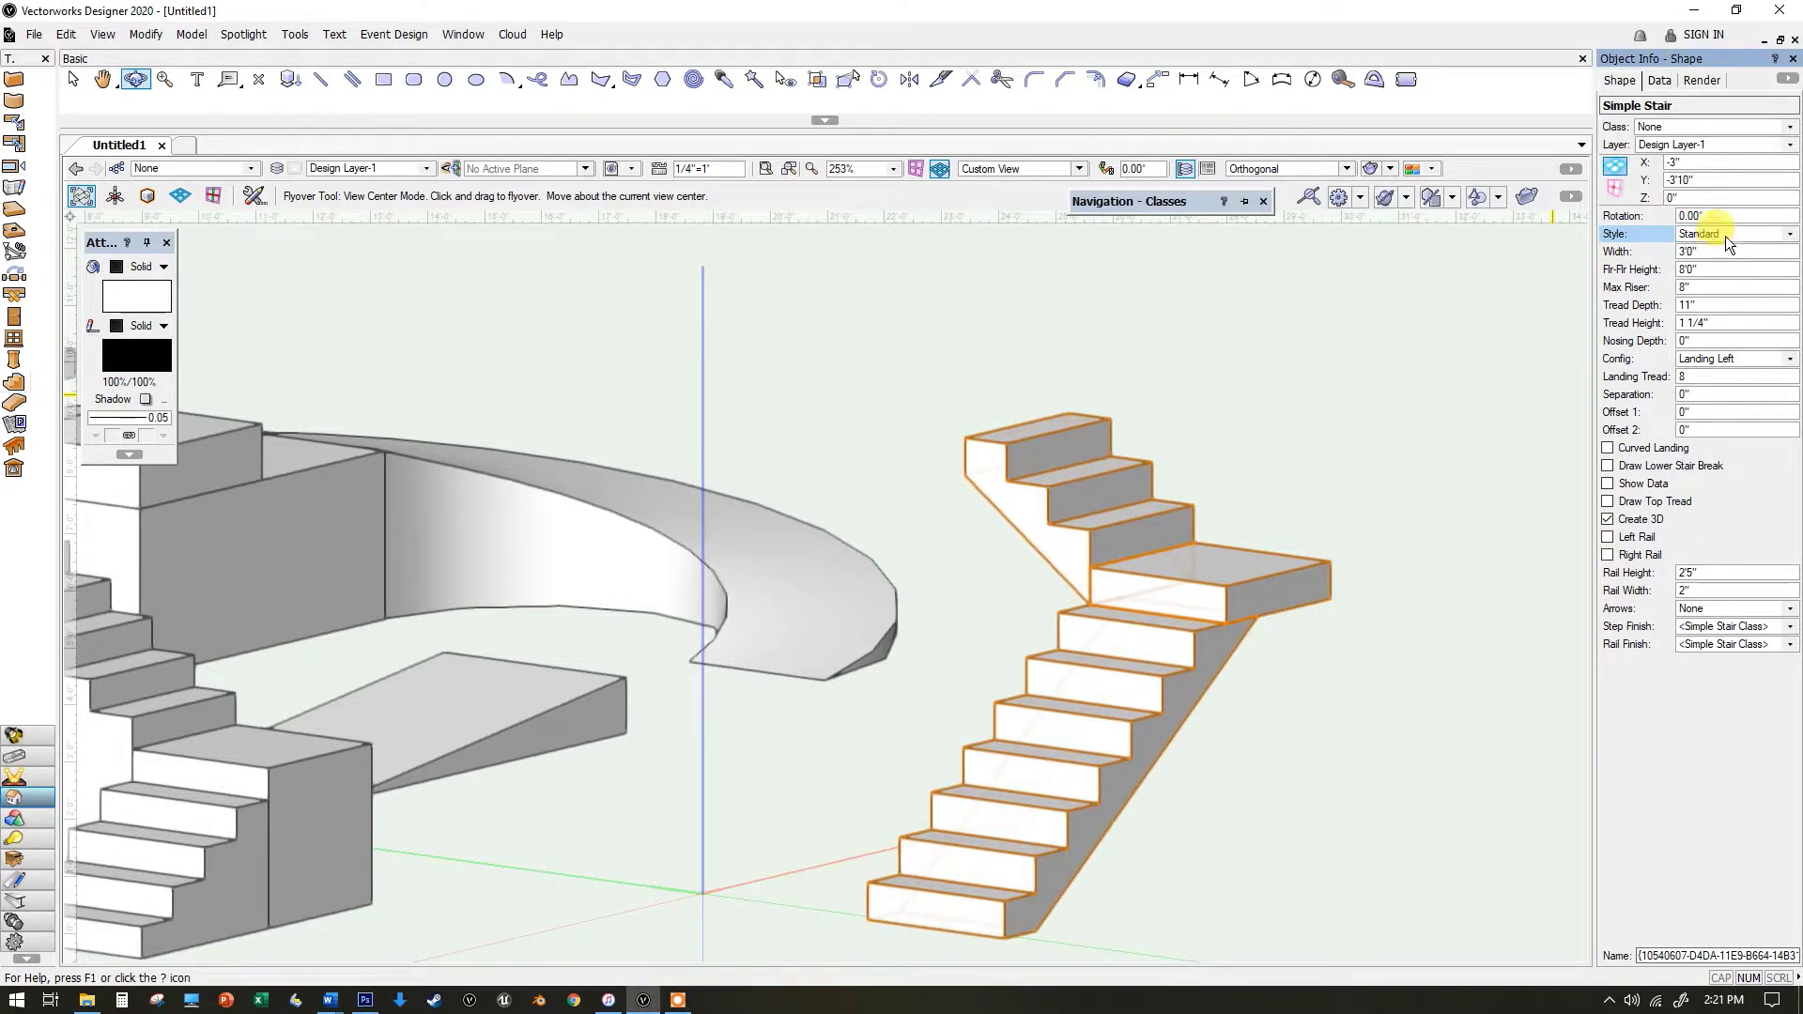
left_click(1726, 236)
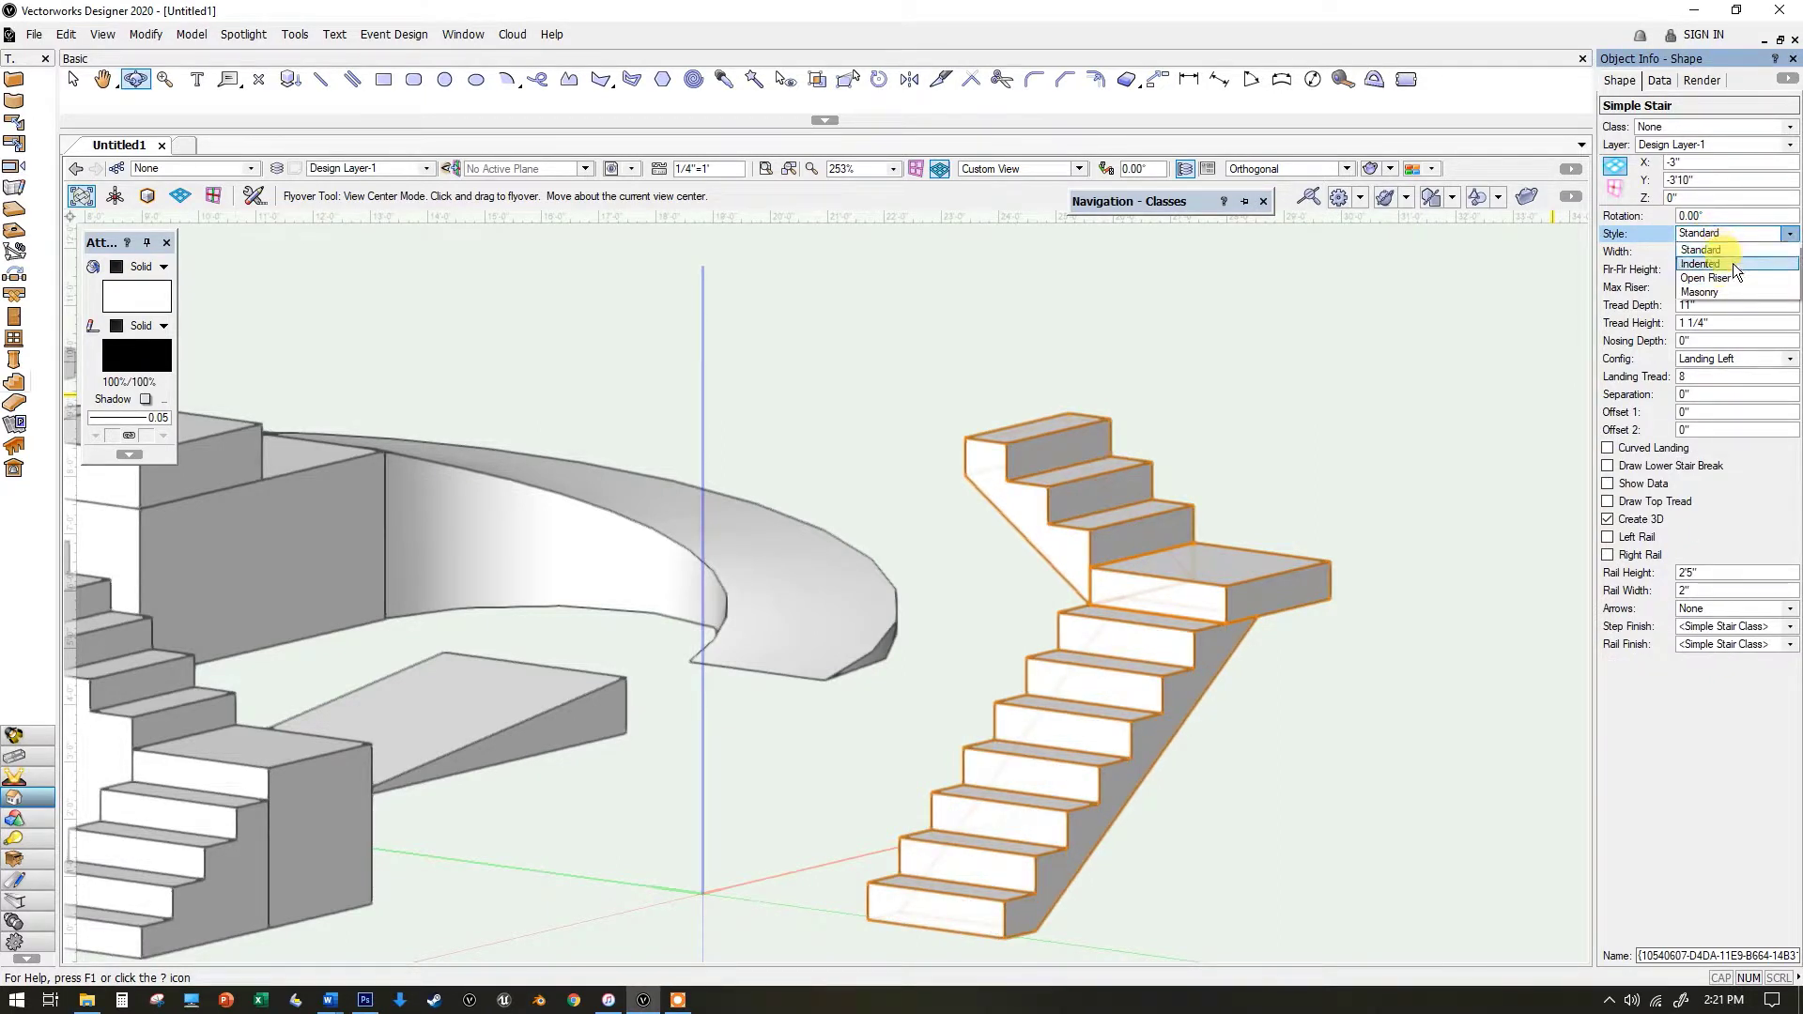
left_click(1733, 264)
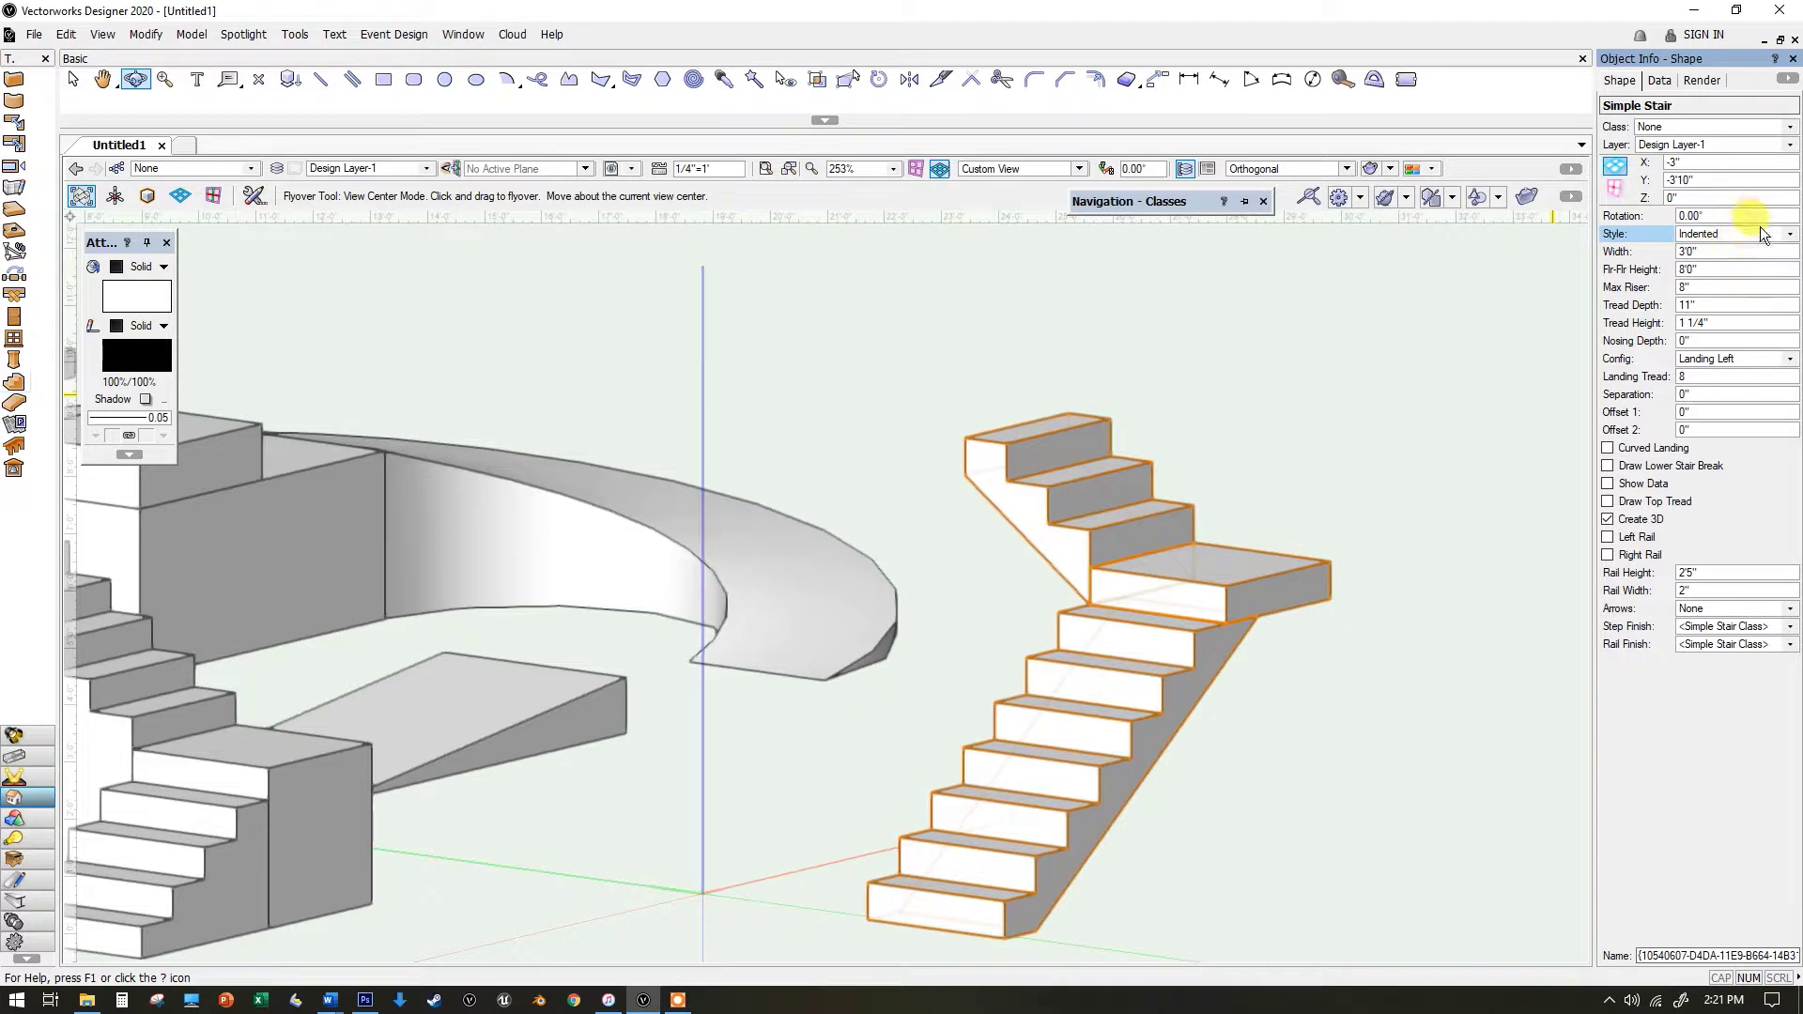
left_click(1741, 235)
left_click(1743, 294)
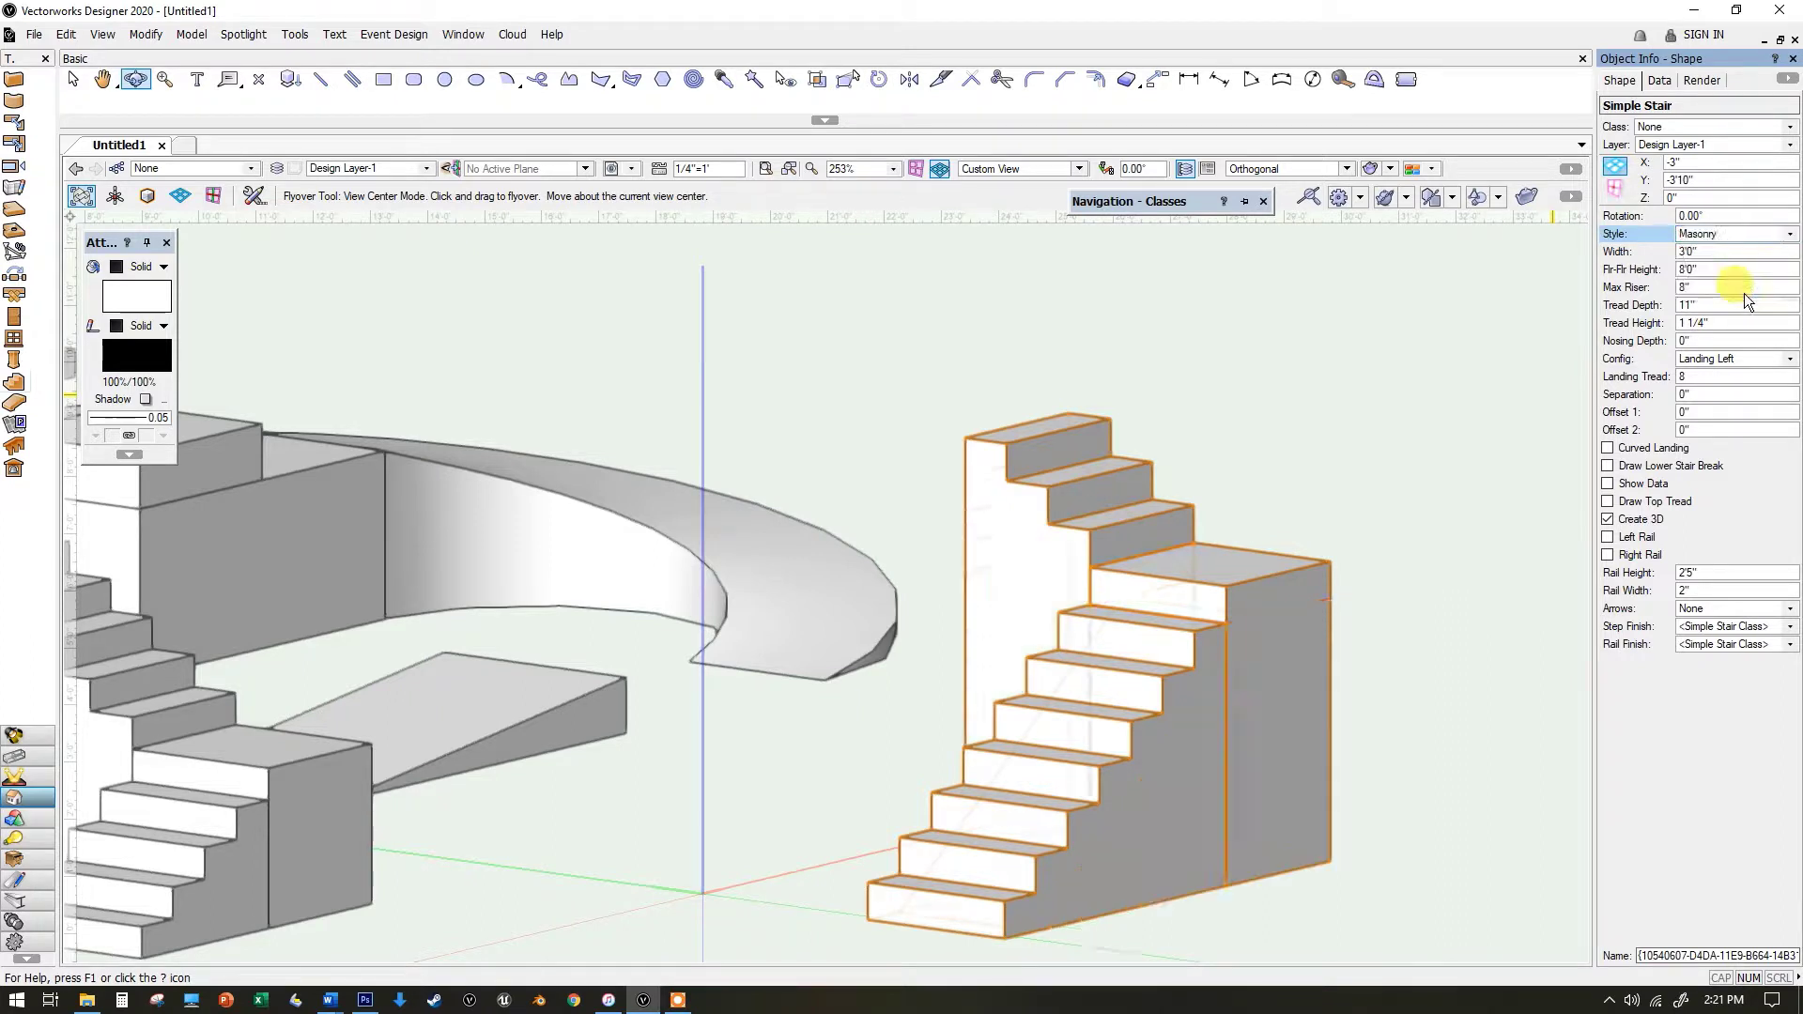
left_click(1700, 235)
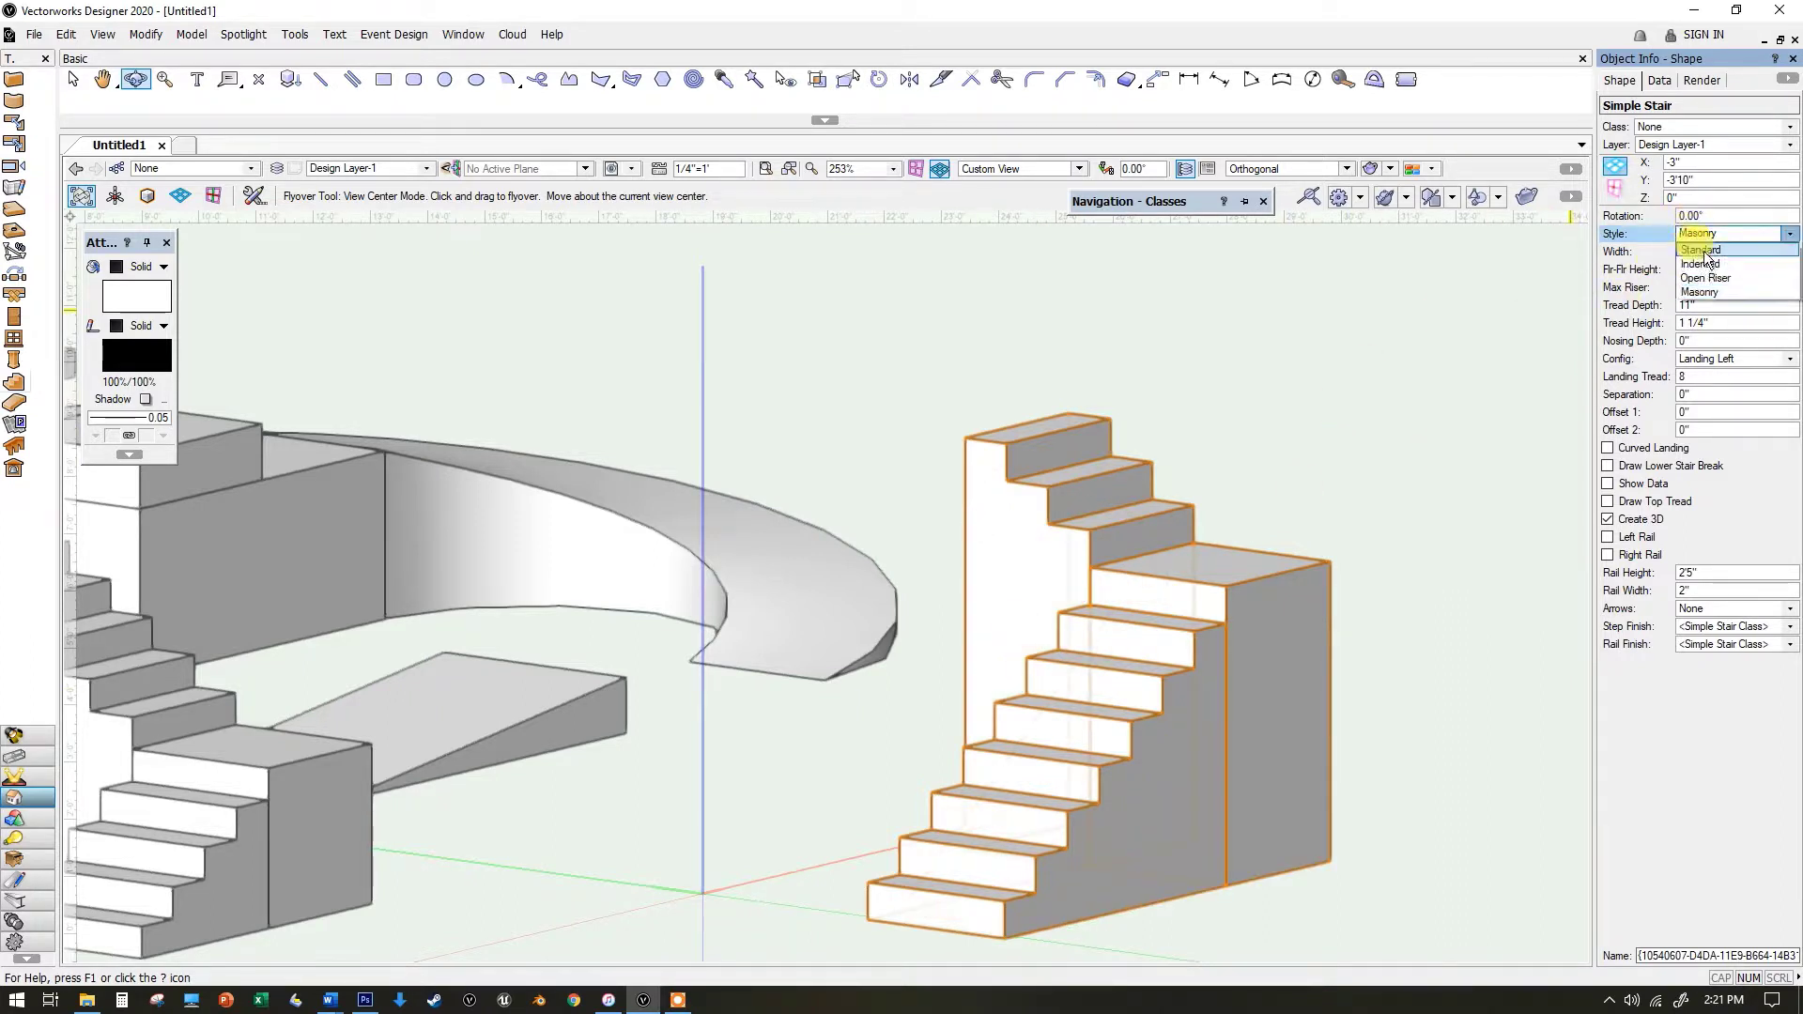
left_click(1707, 277)
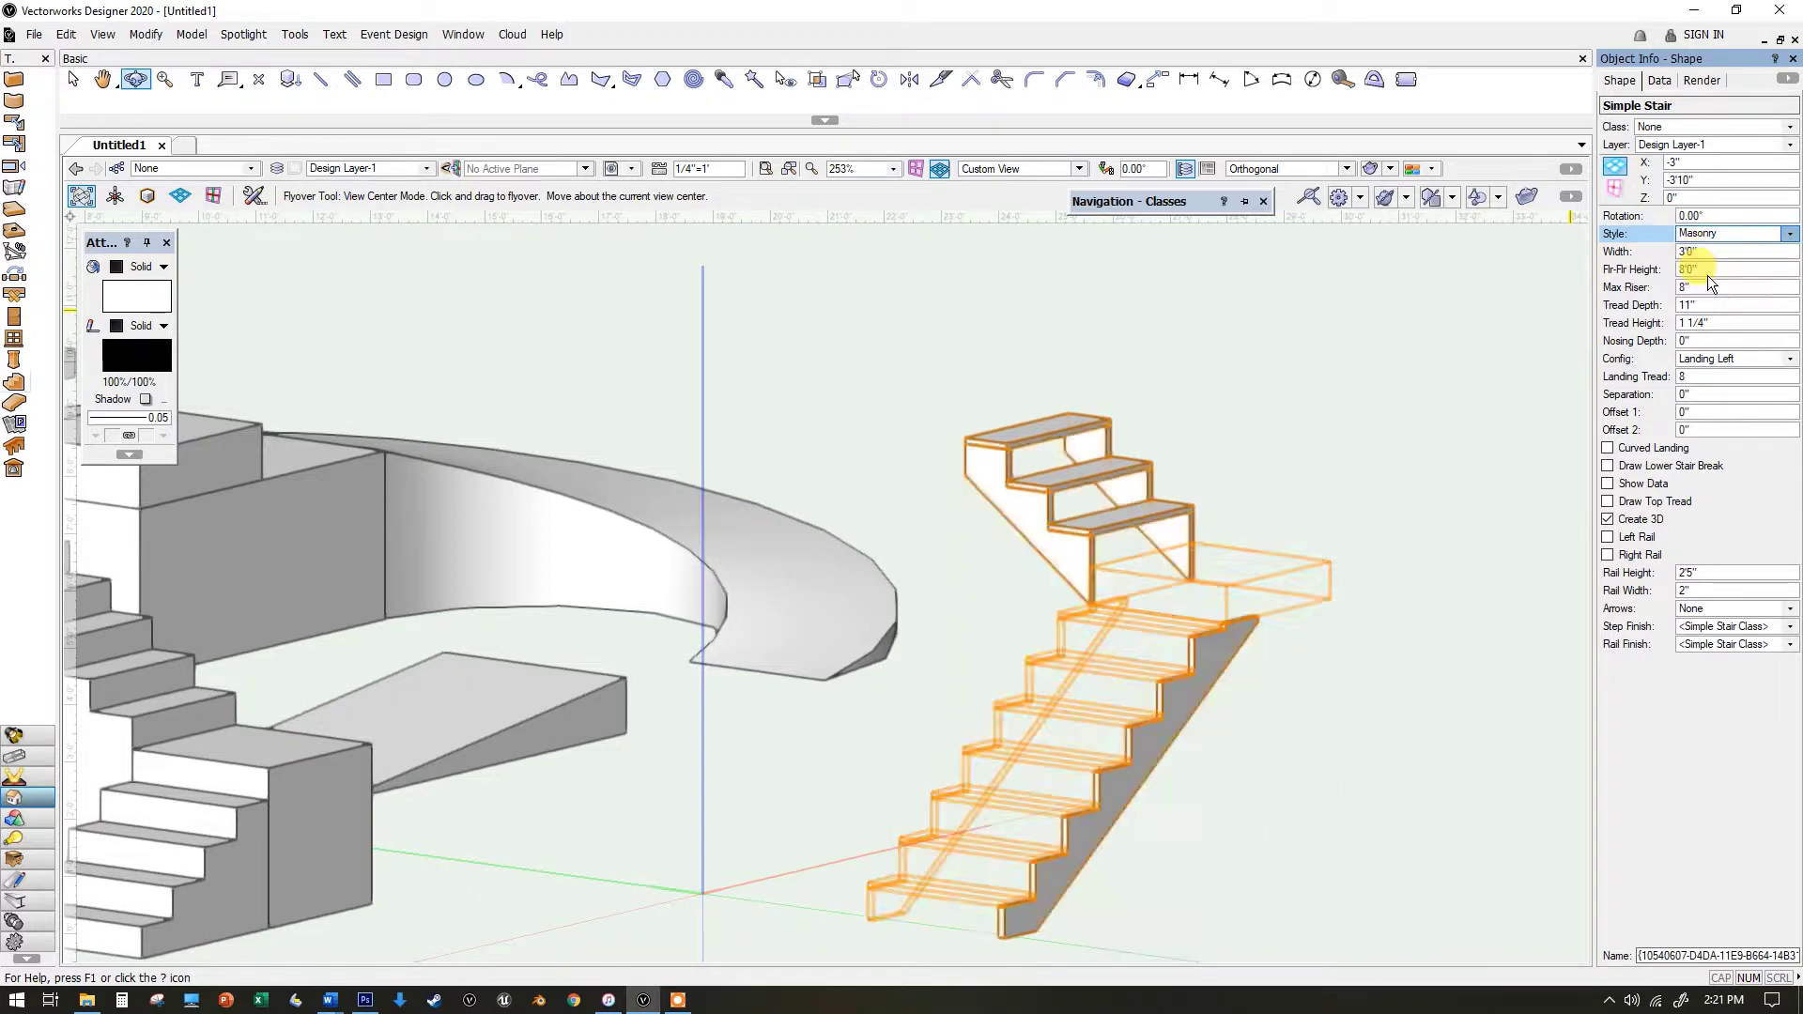
- Set stair width to 2'0", landing at tread 4, and configuration to Landing Right
left_click(1711, 268)
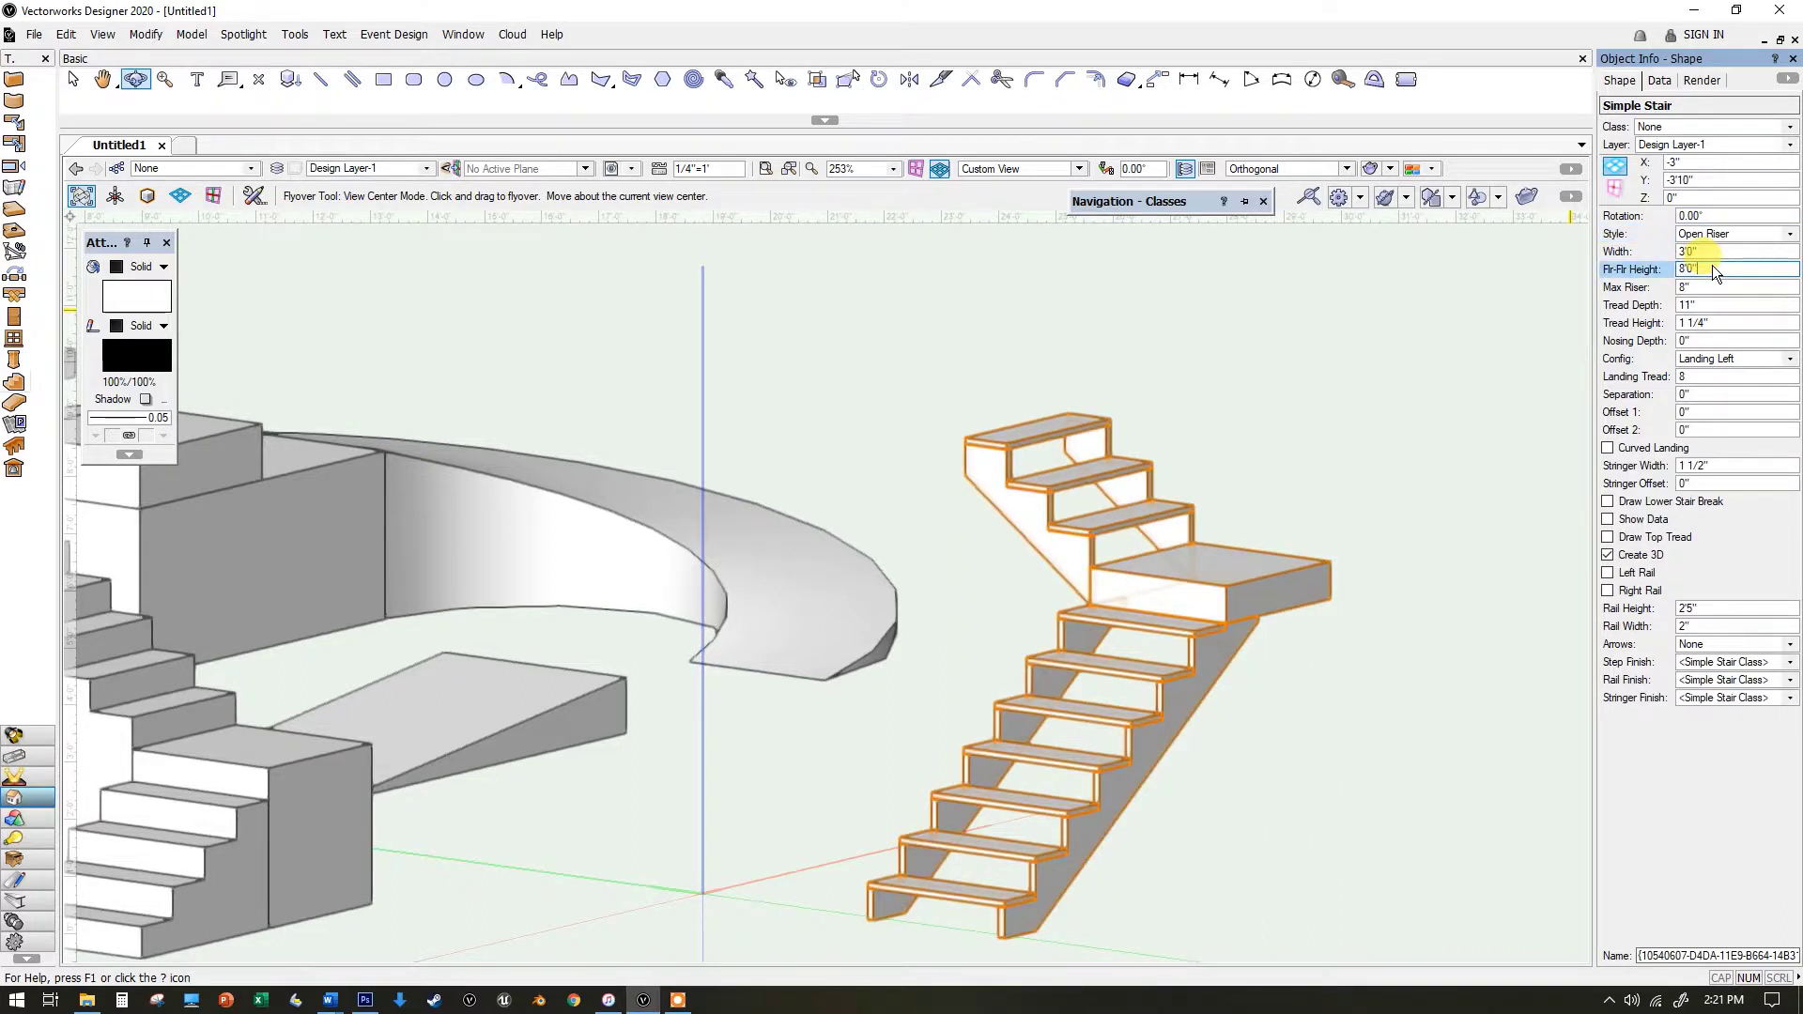
left_click(1712, 250)
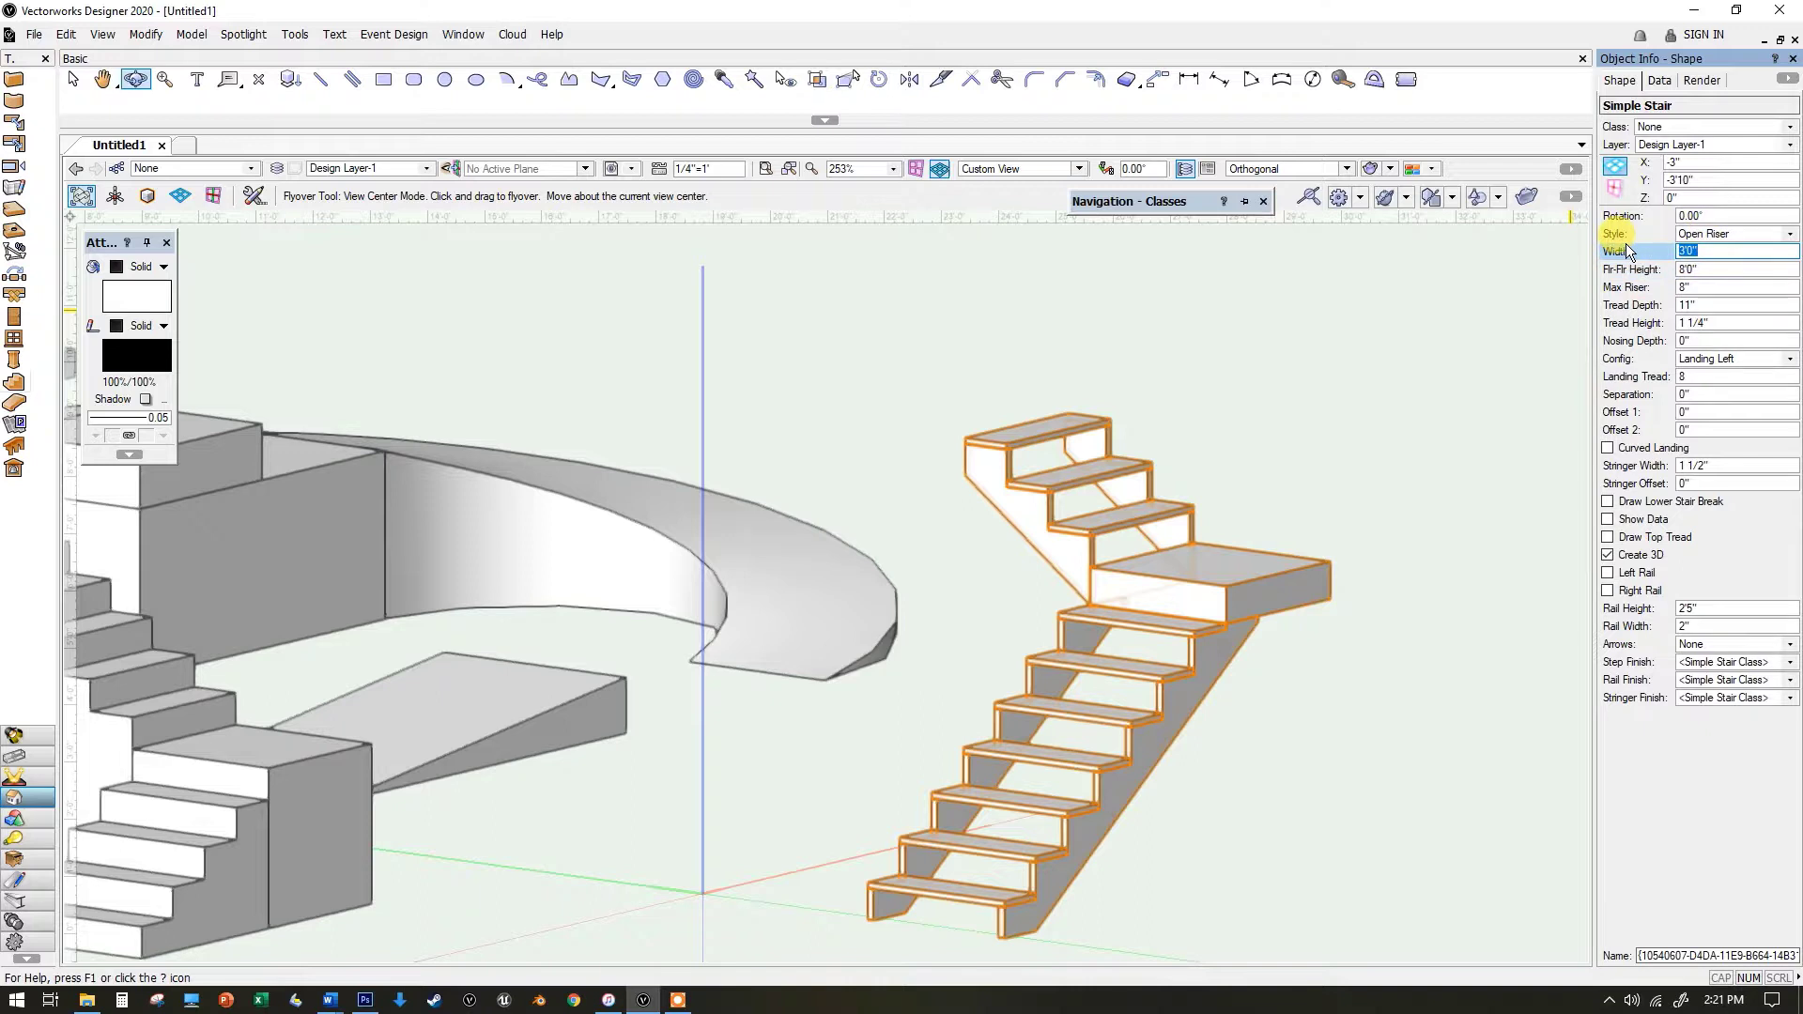
type("24")
left_click(1725, 266)
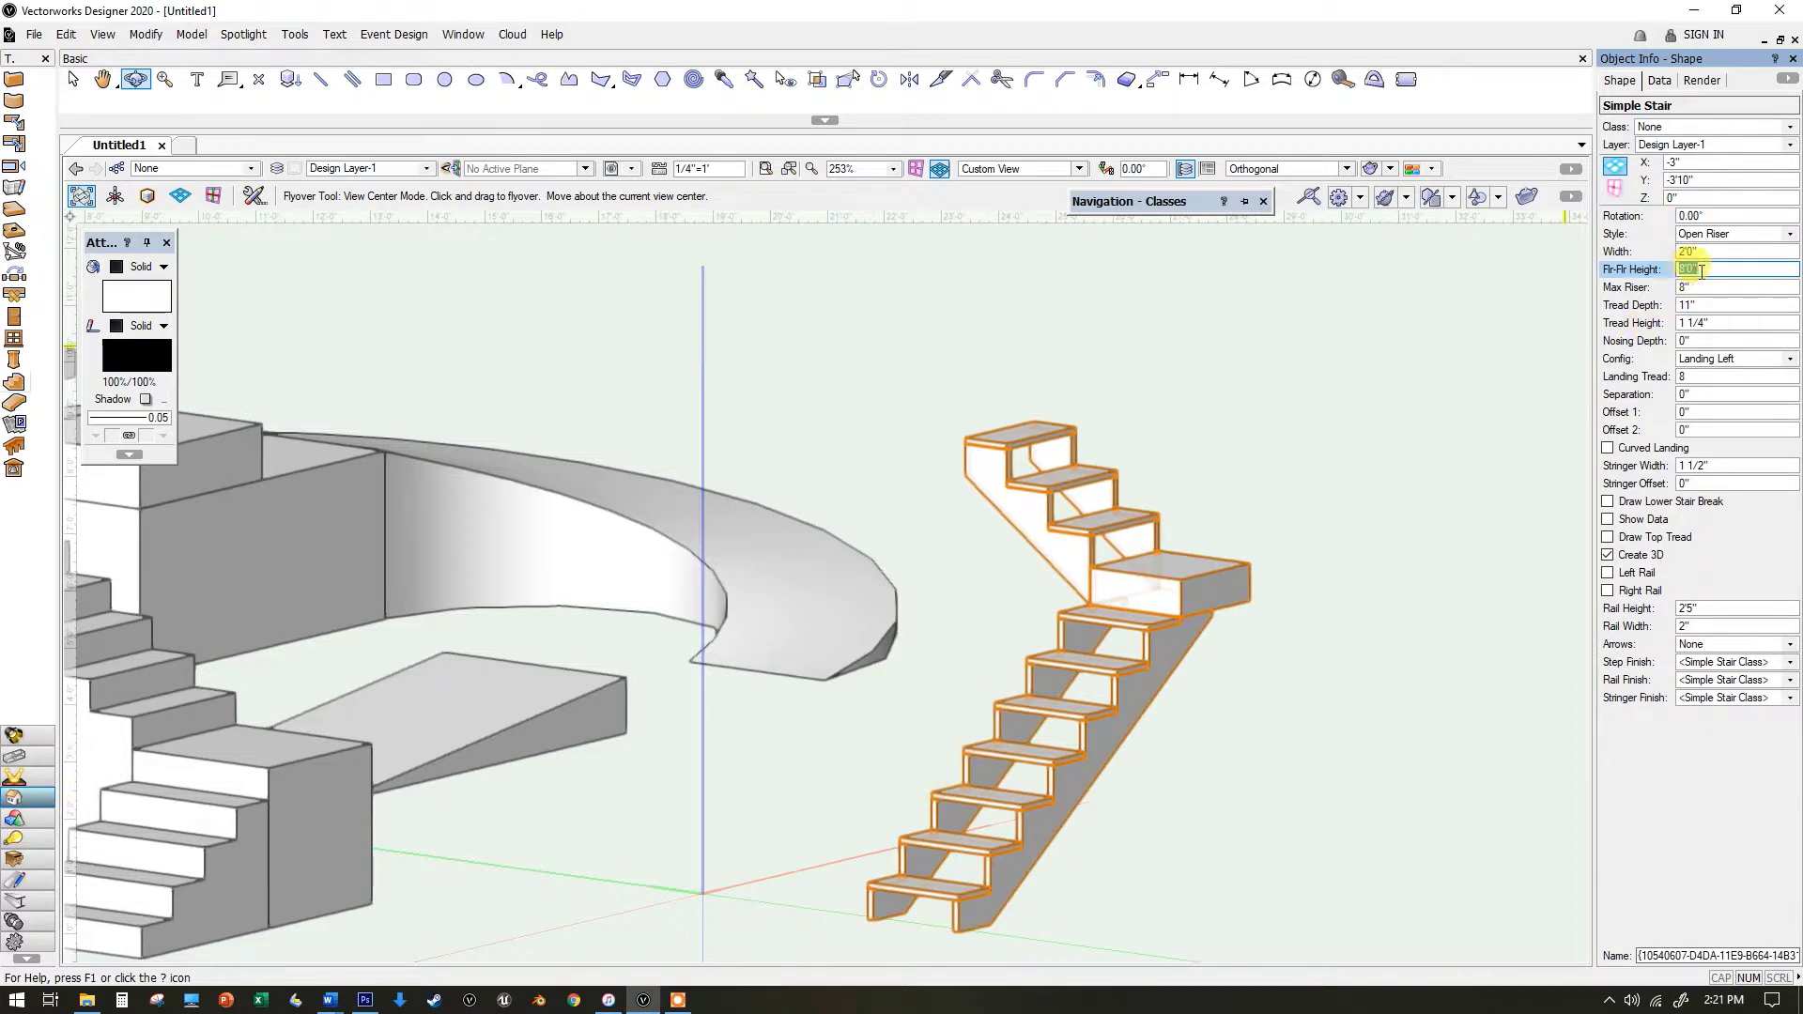
type("8")
left_click(1693, 376)
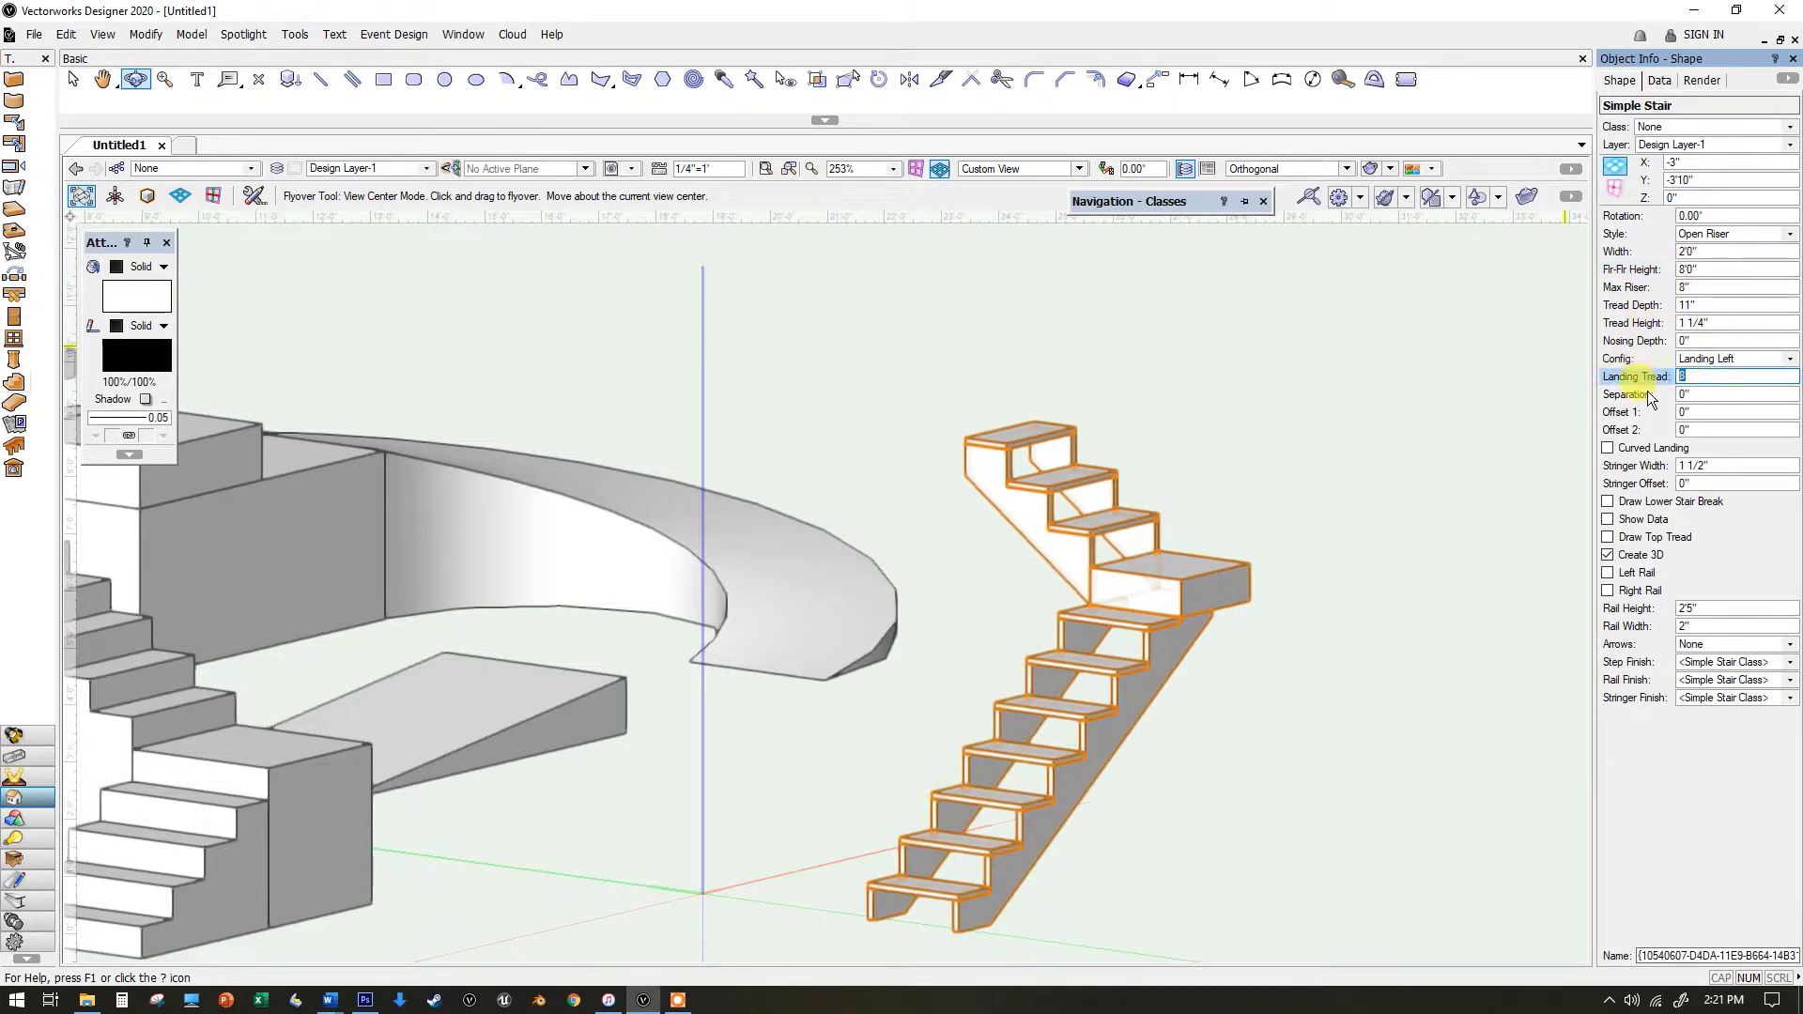
type("4")
key("Return")
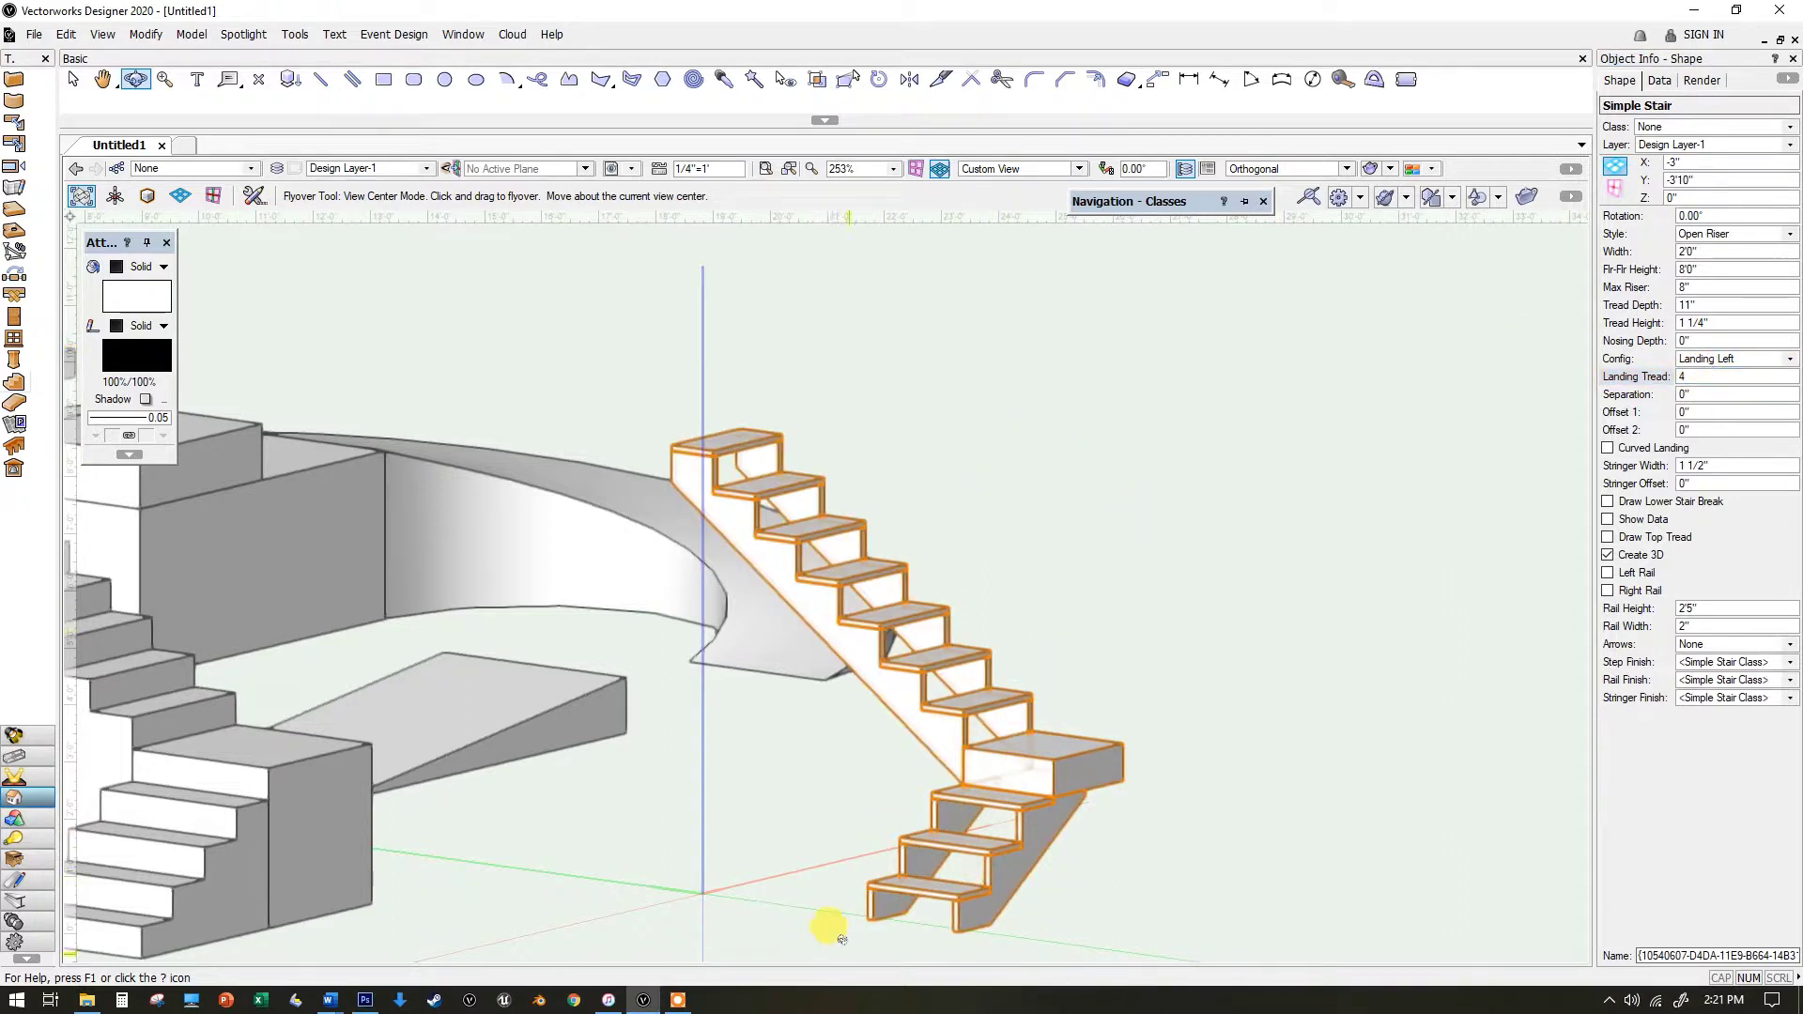
left_click(1747, 359)
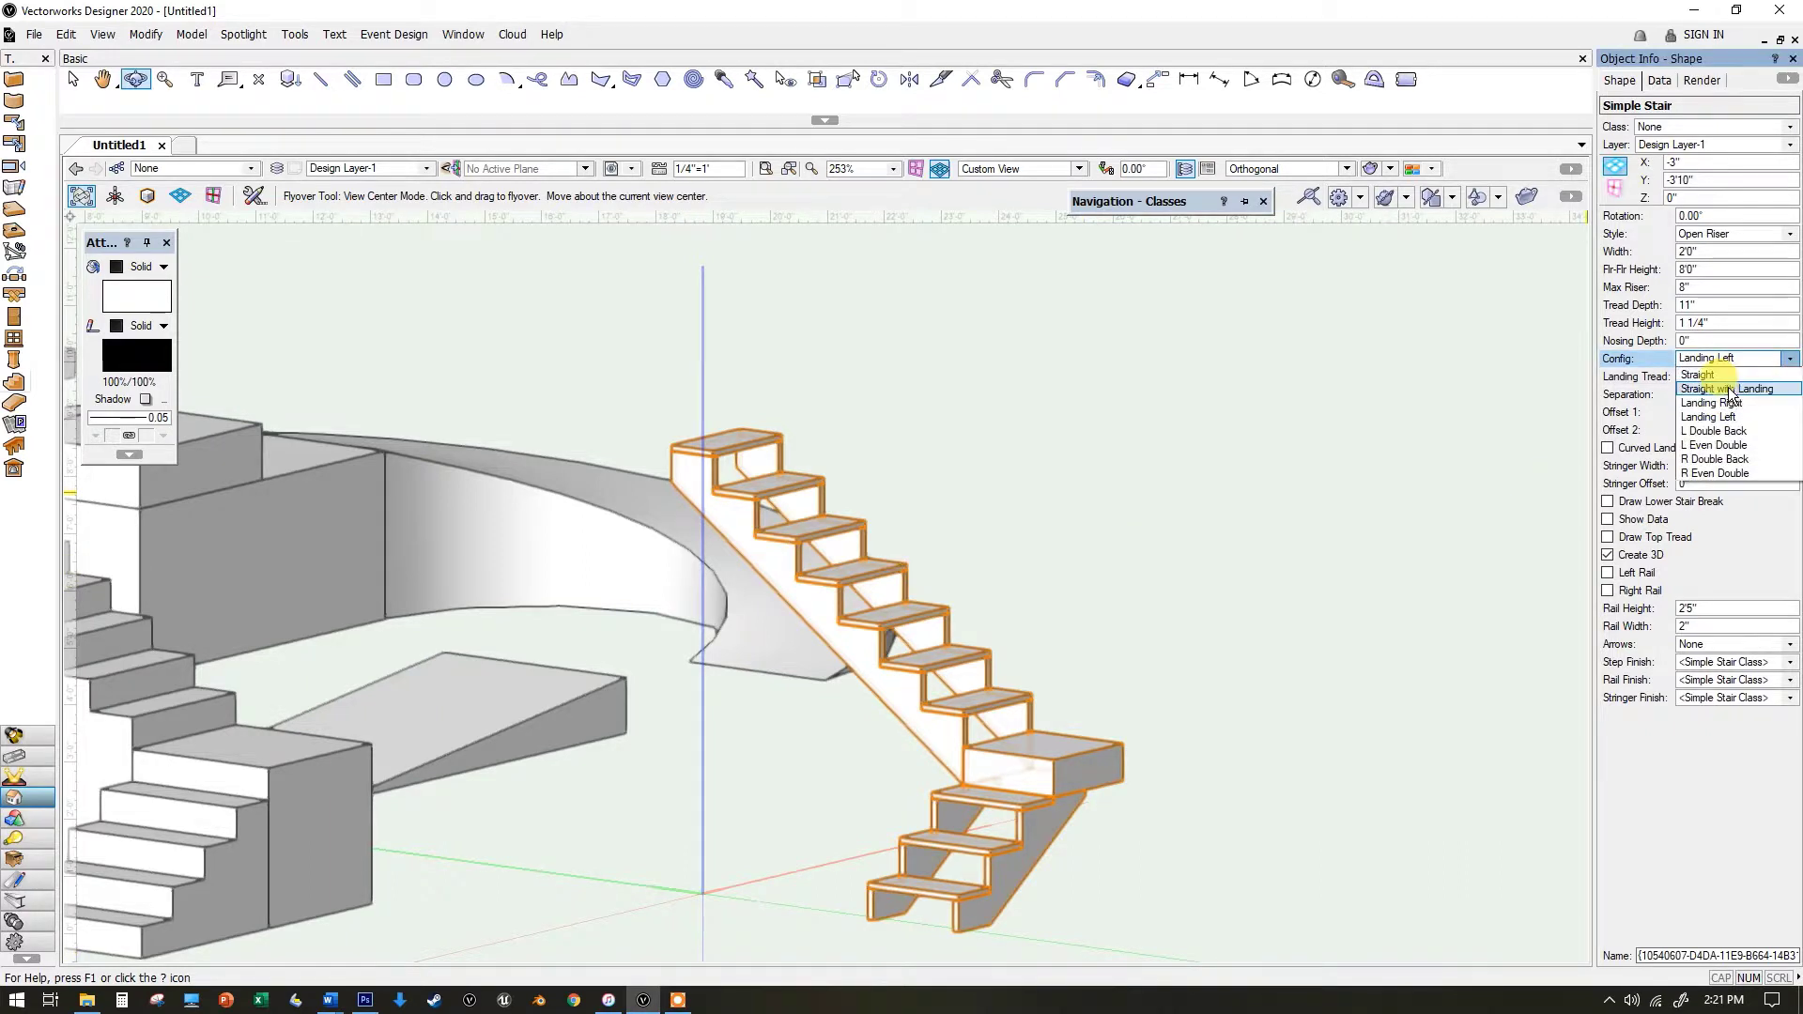
left_click(1726, 402)
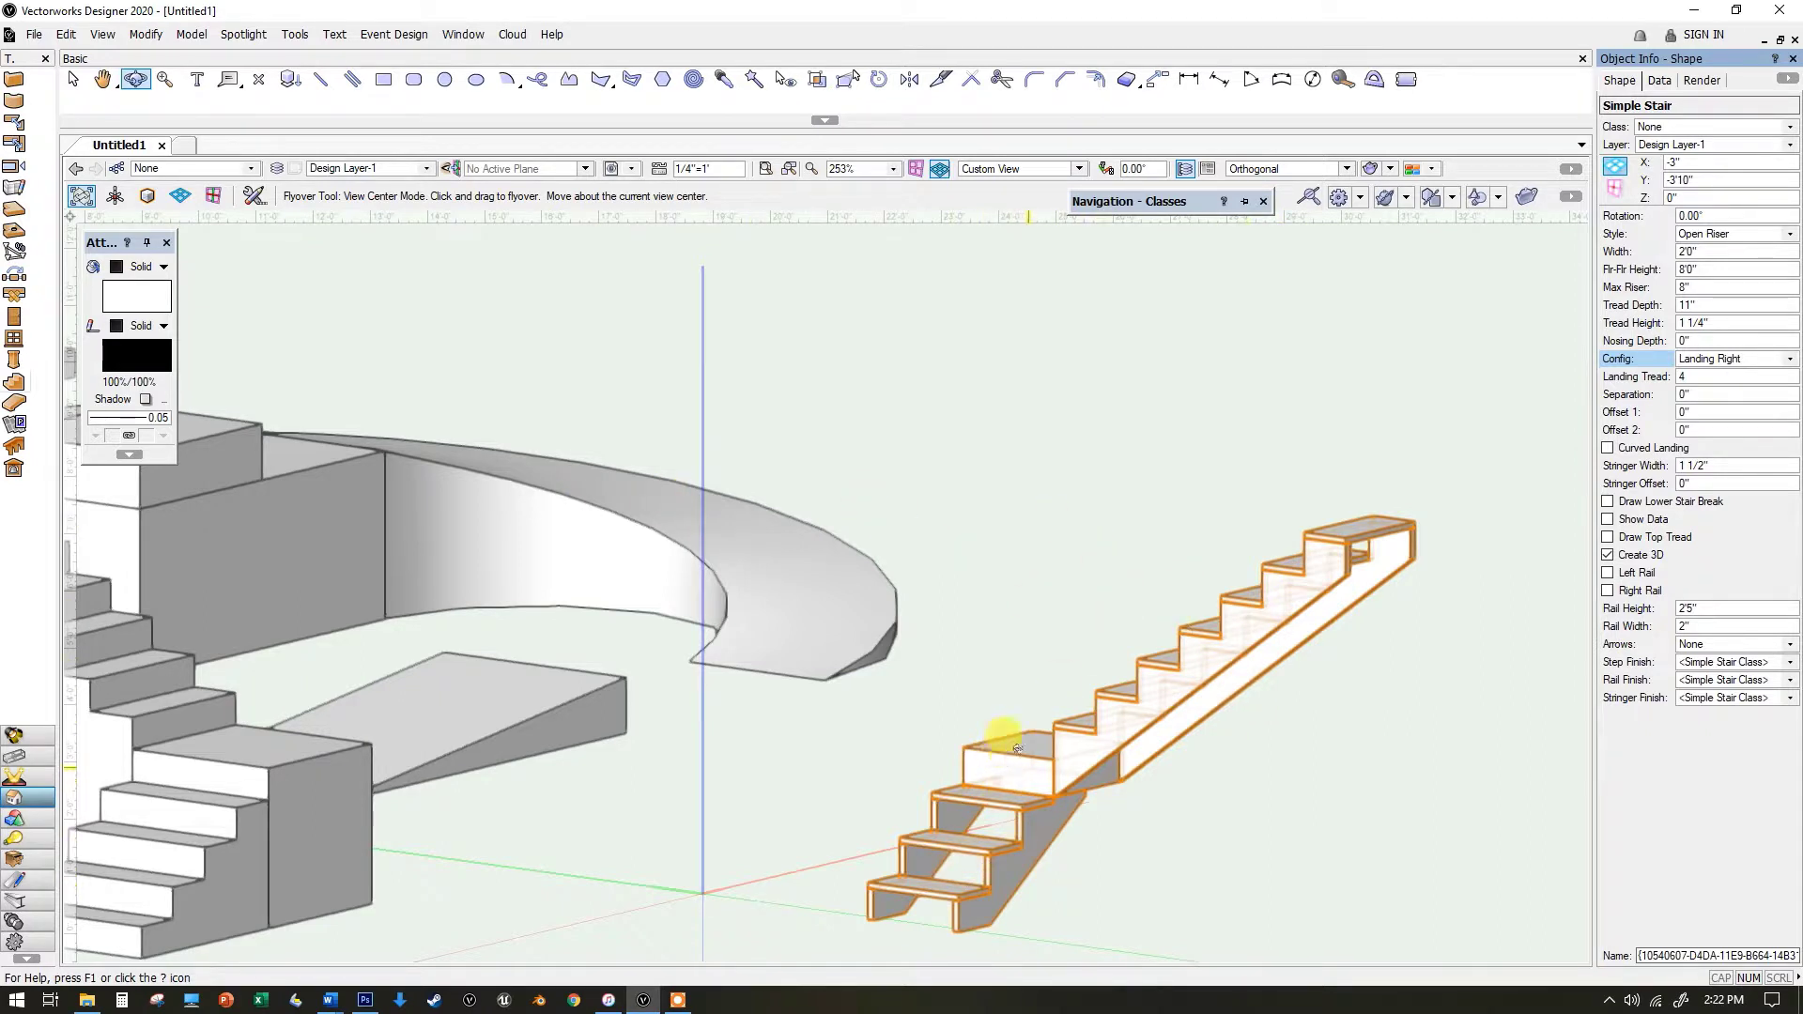
- Check Left Rail and Right Rail on the placed stair, then orbit the view
left_click(1608, 572)
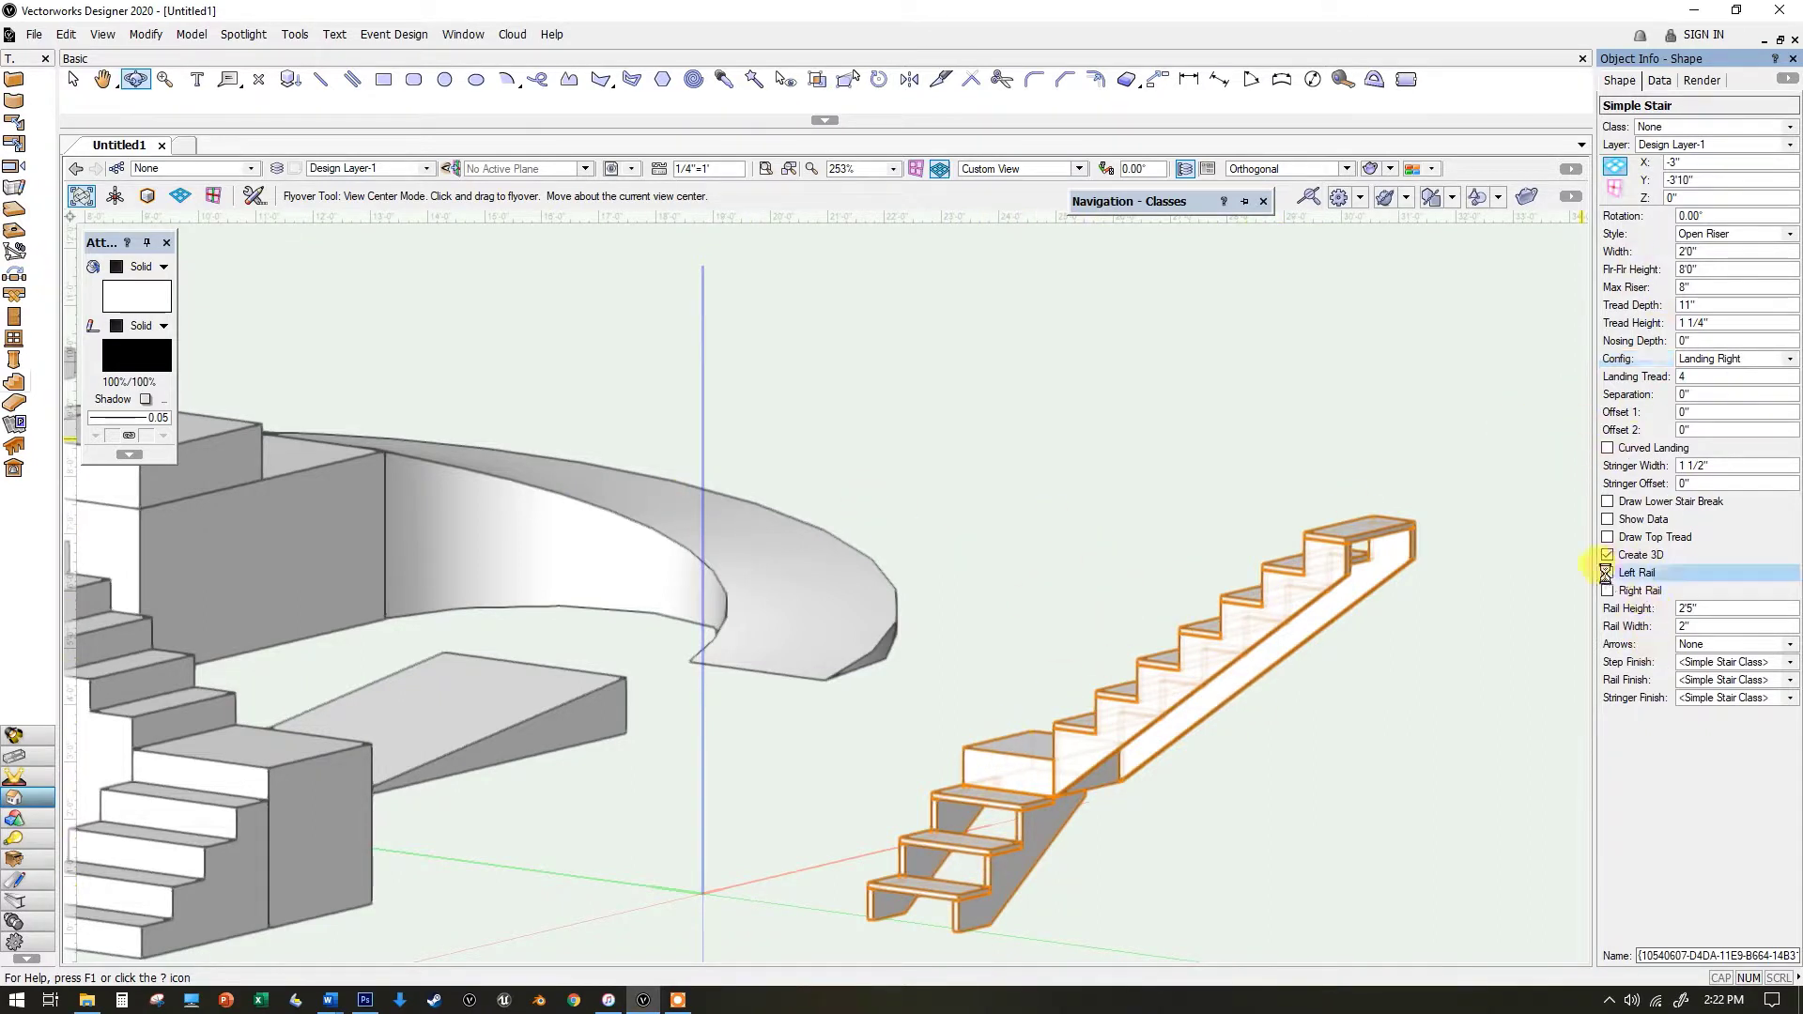
left_click(1608, 590)
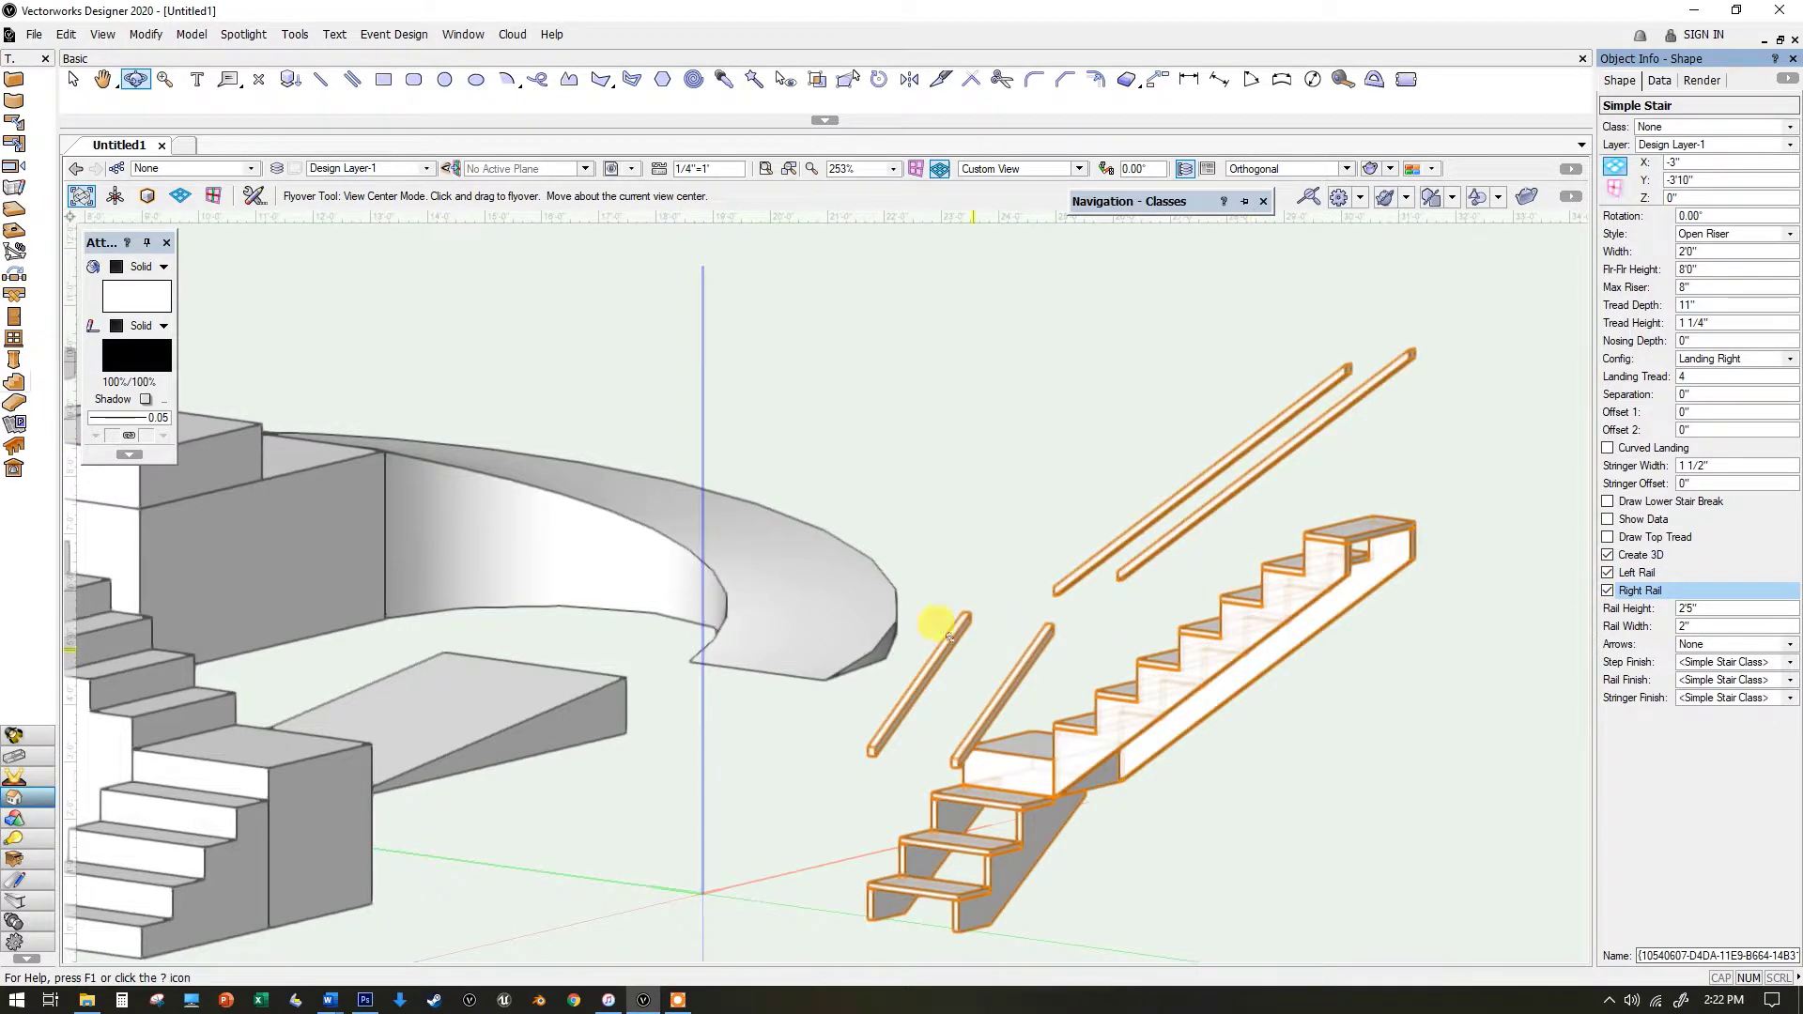
scroll(1154, 606, "down", 2)
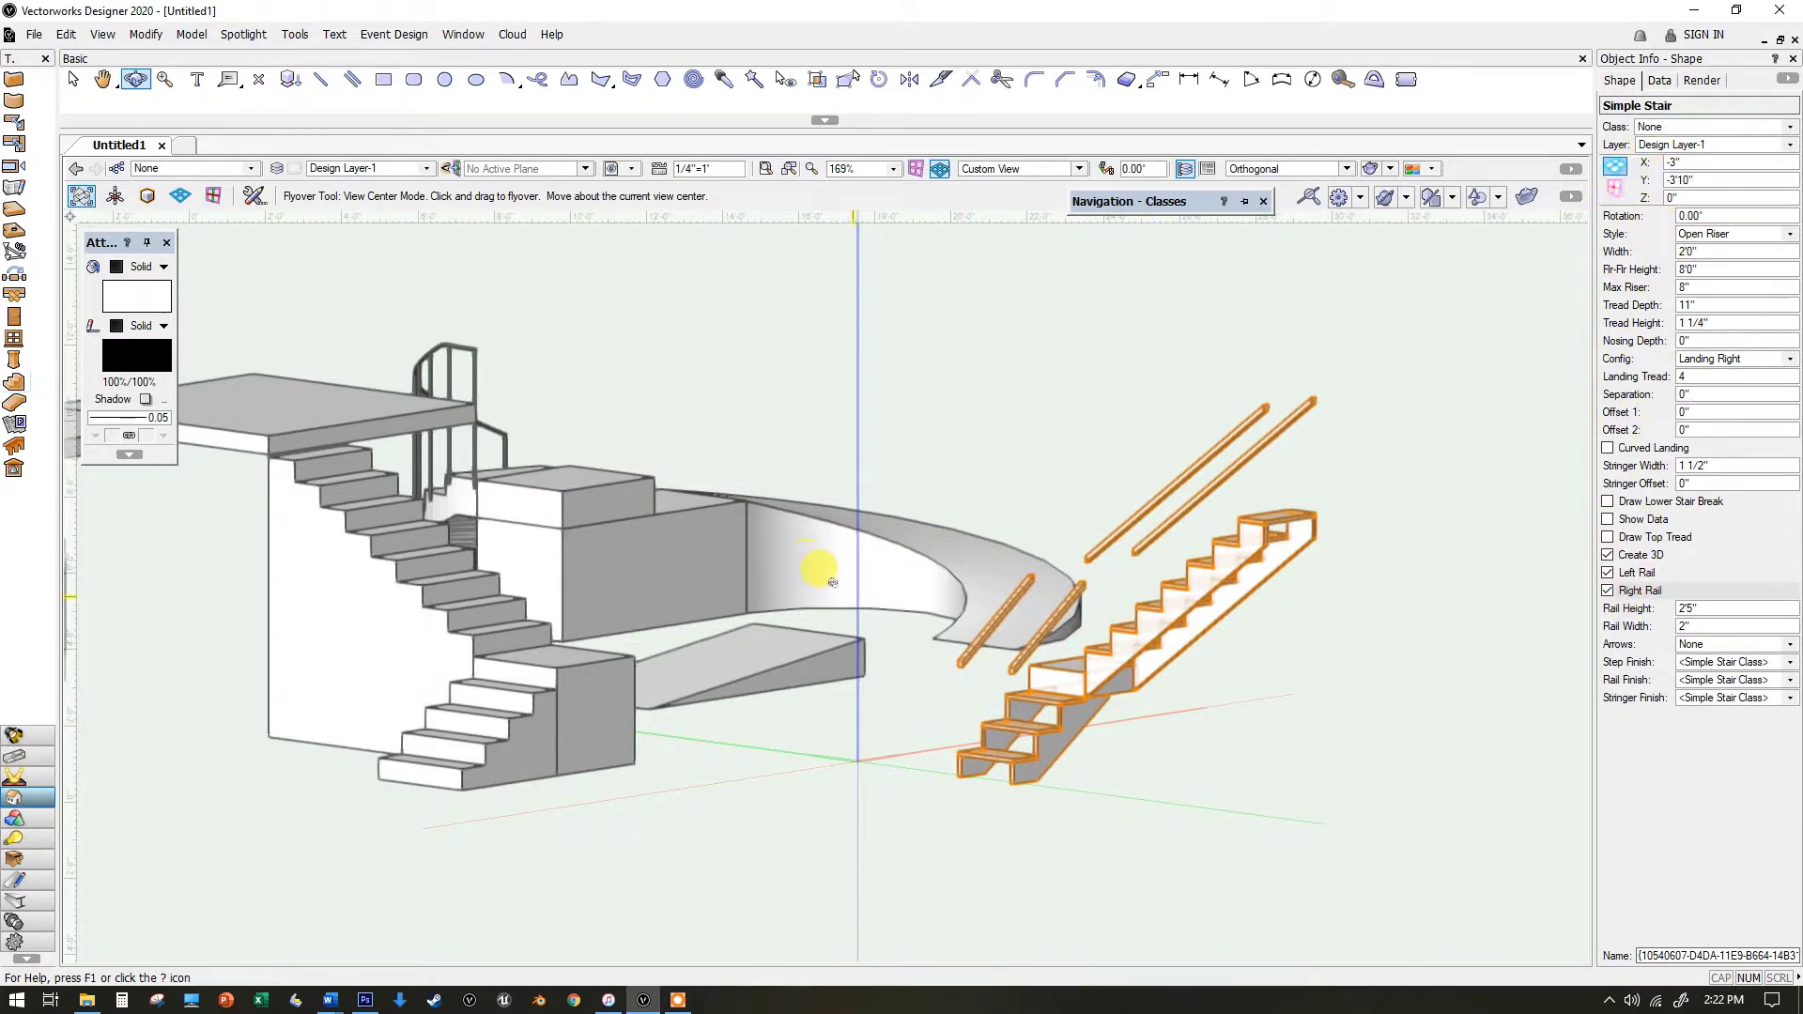
mouse_move(832, 581)
left_mouse_down()
mouse_move(757, 554)
mouse_move(856, 563)
left_mouse_up()
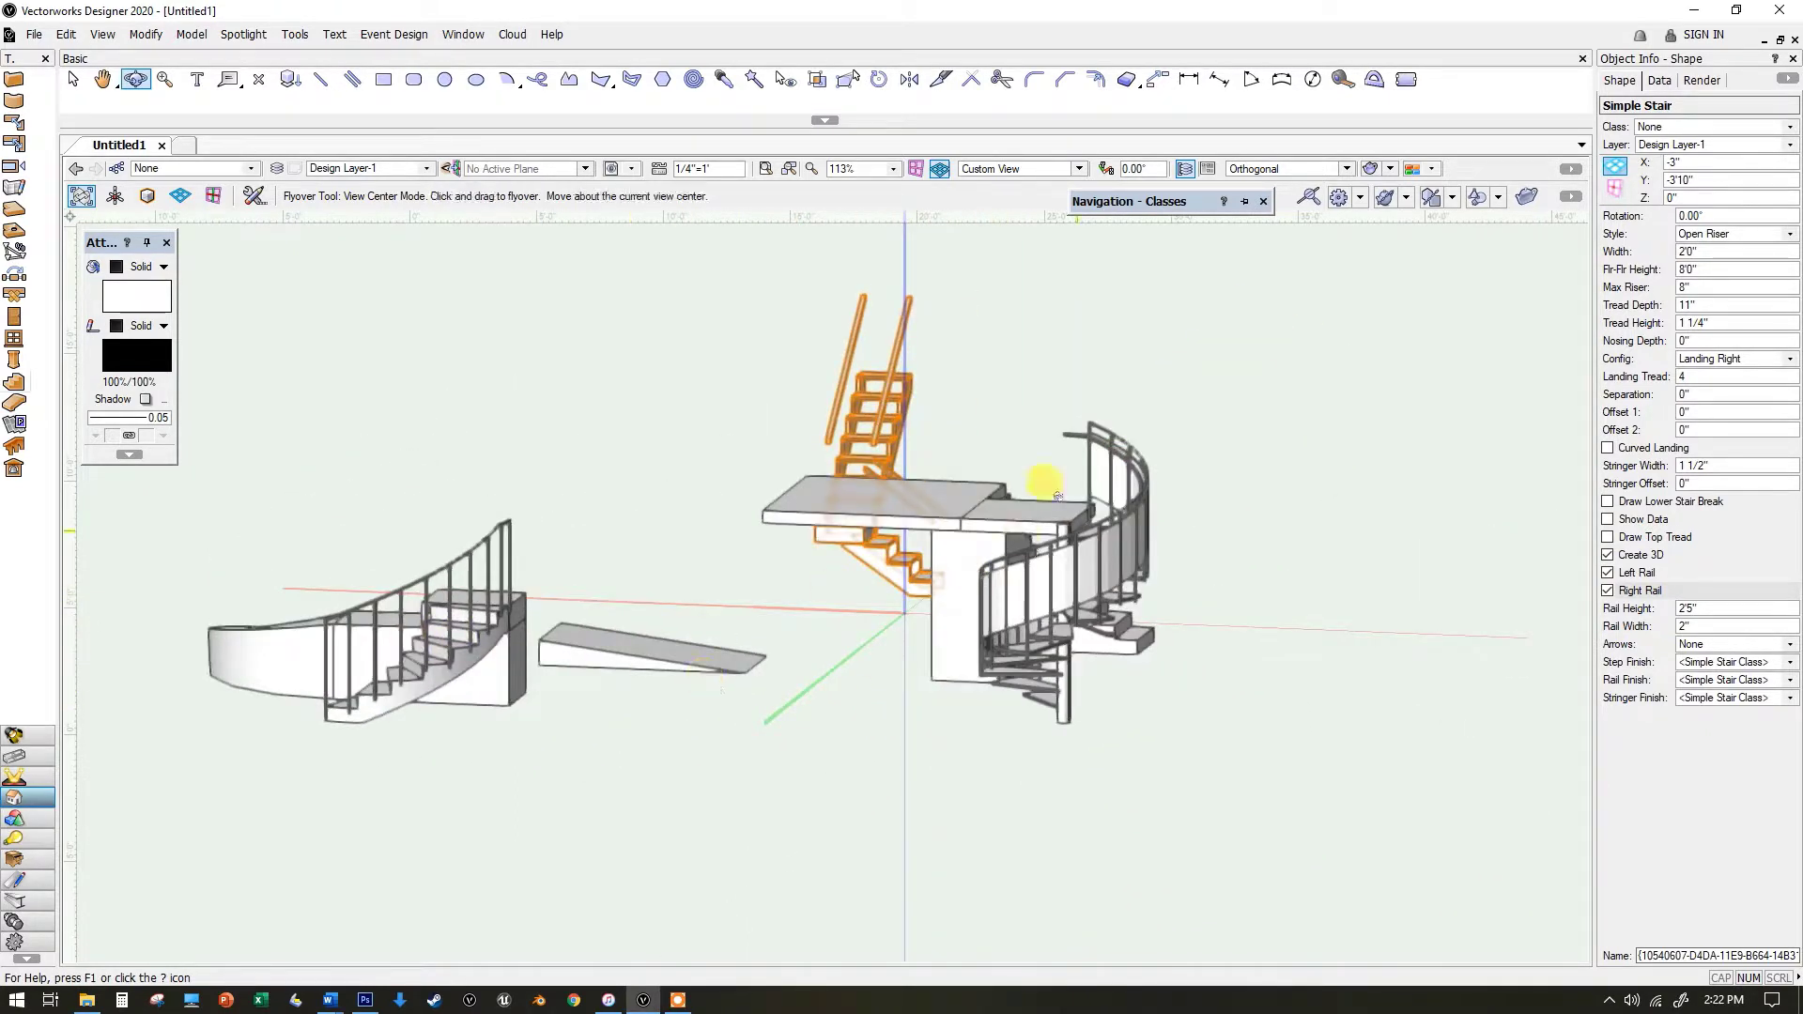
- Orbit to a higher view and choose Tools > Workspaces > Architect
left_click_drag(1044, 486, 1196, 633)
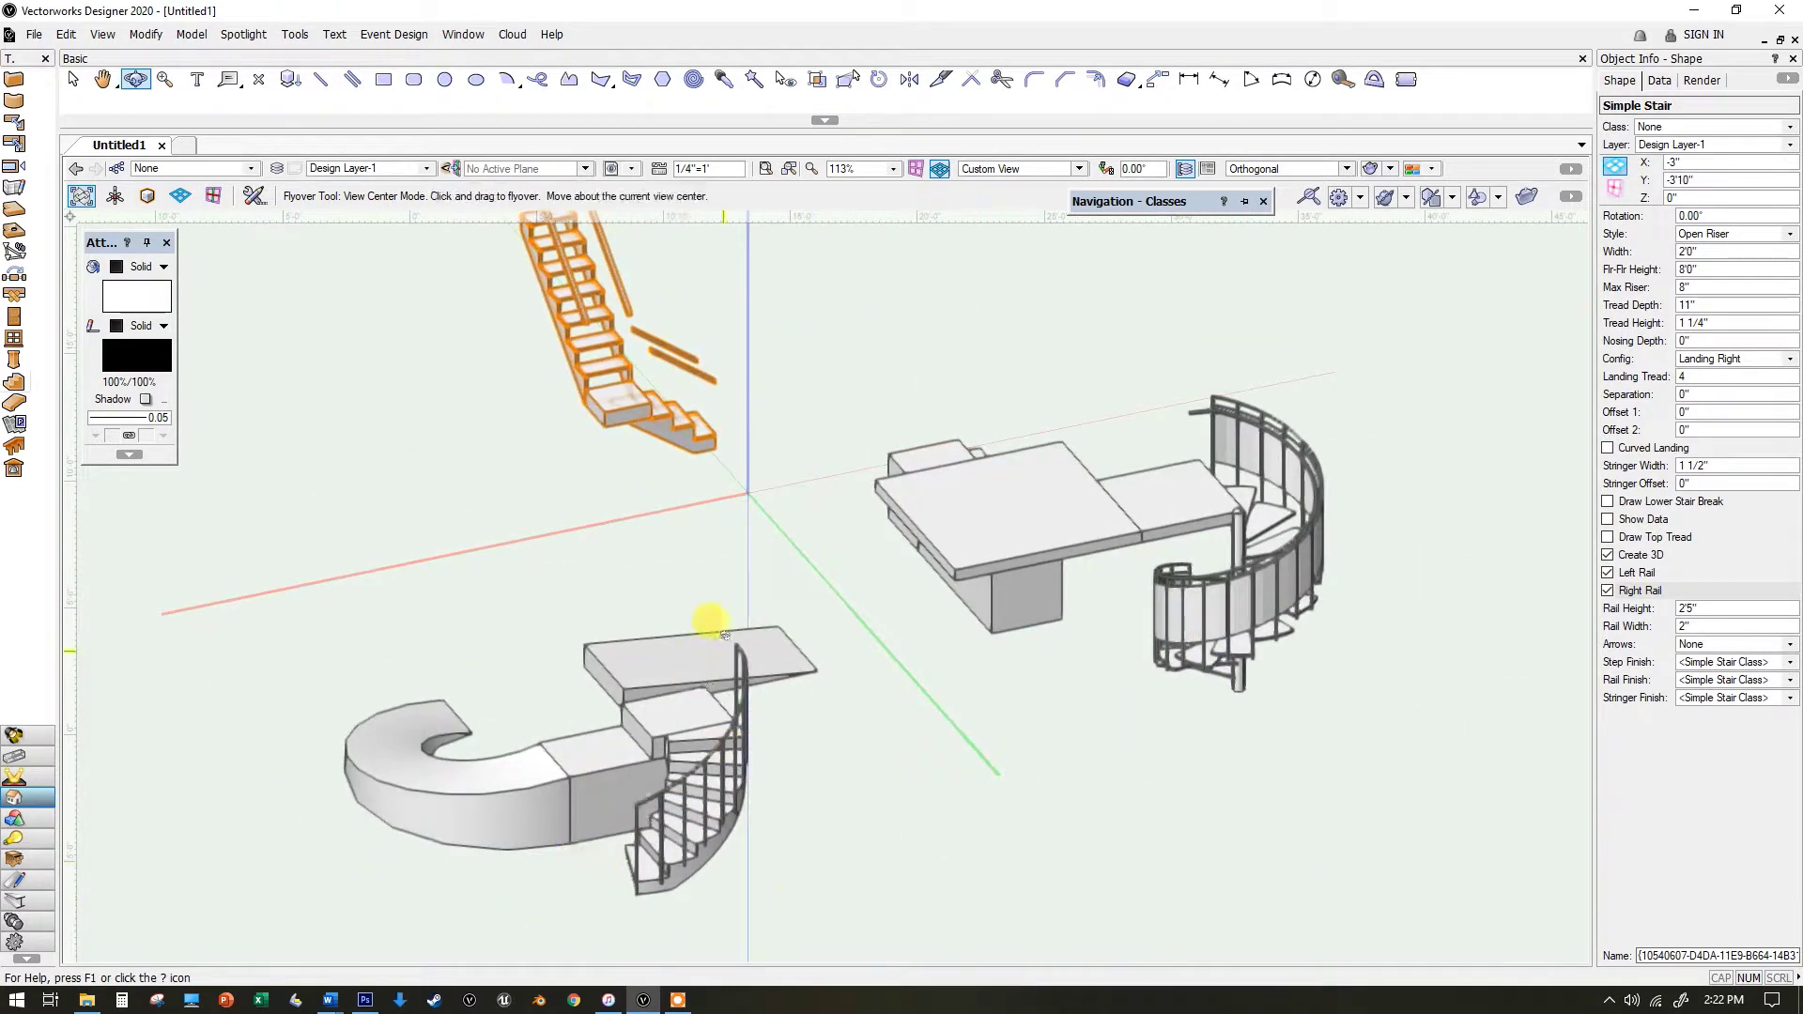
left_click(295, 34)
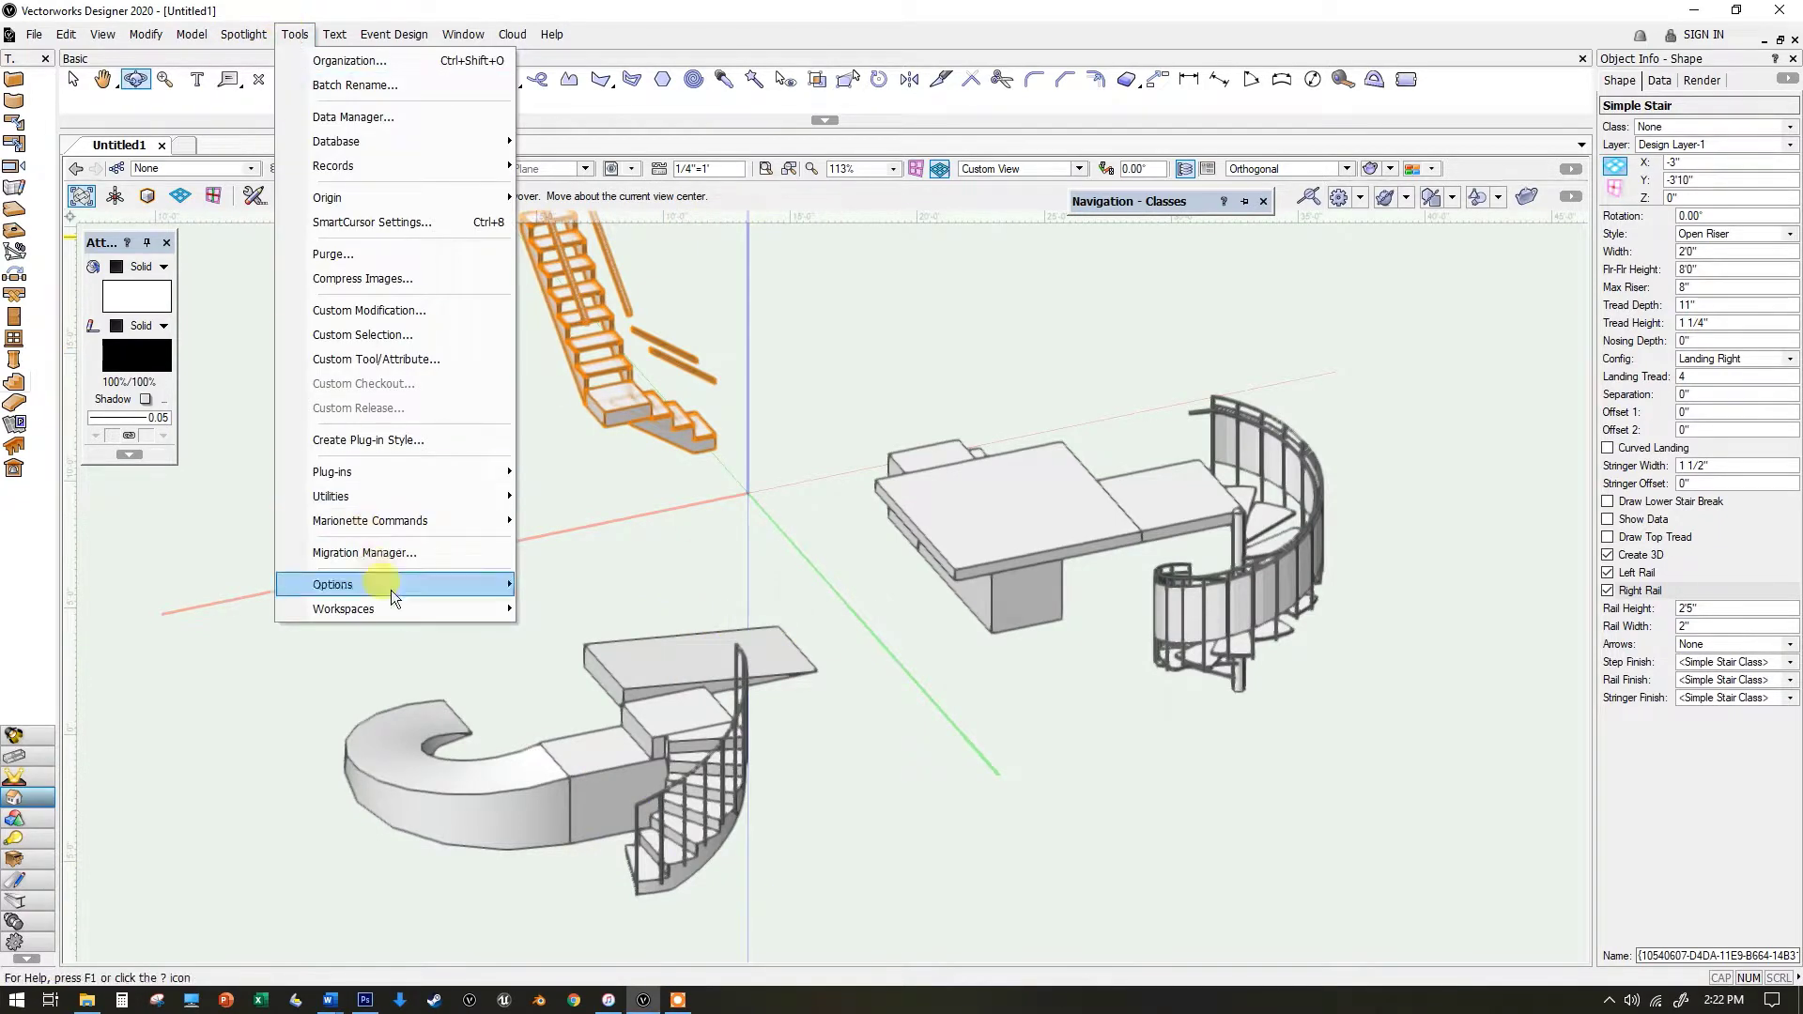
mouse_move(345, 609)
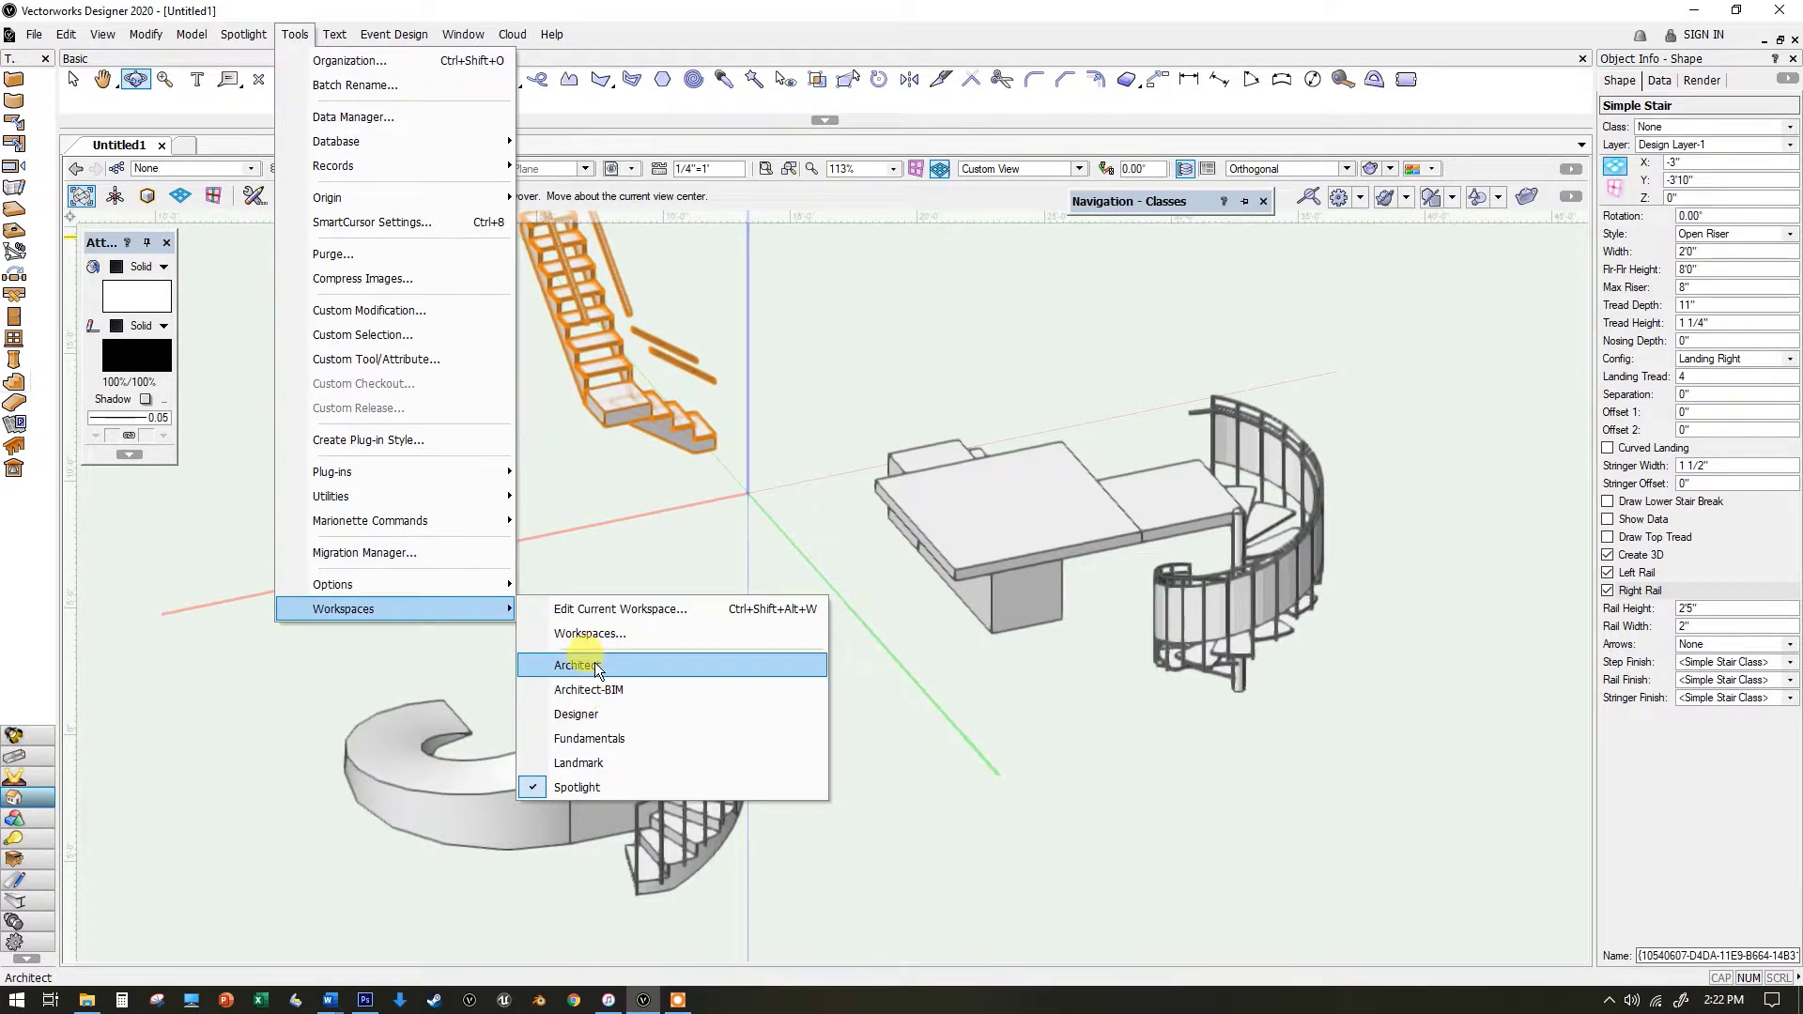
left_click(635, 666)
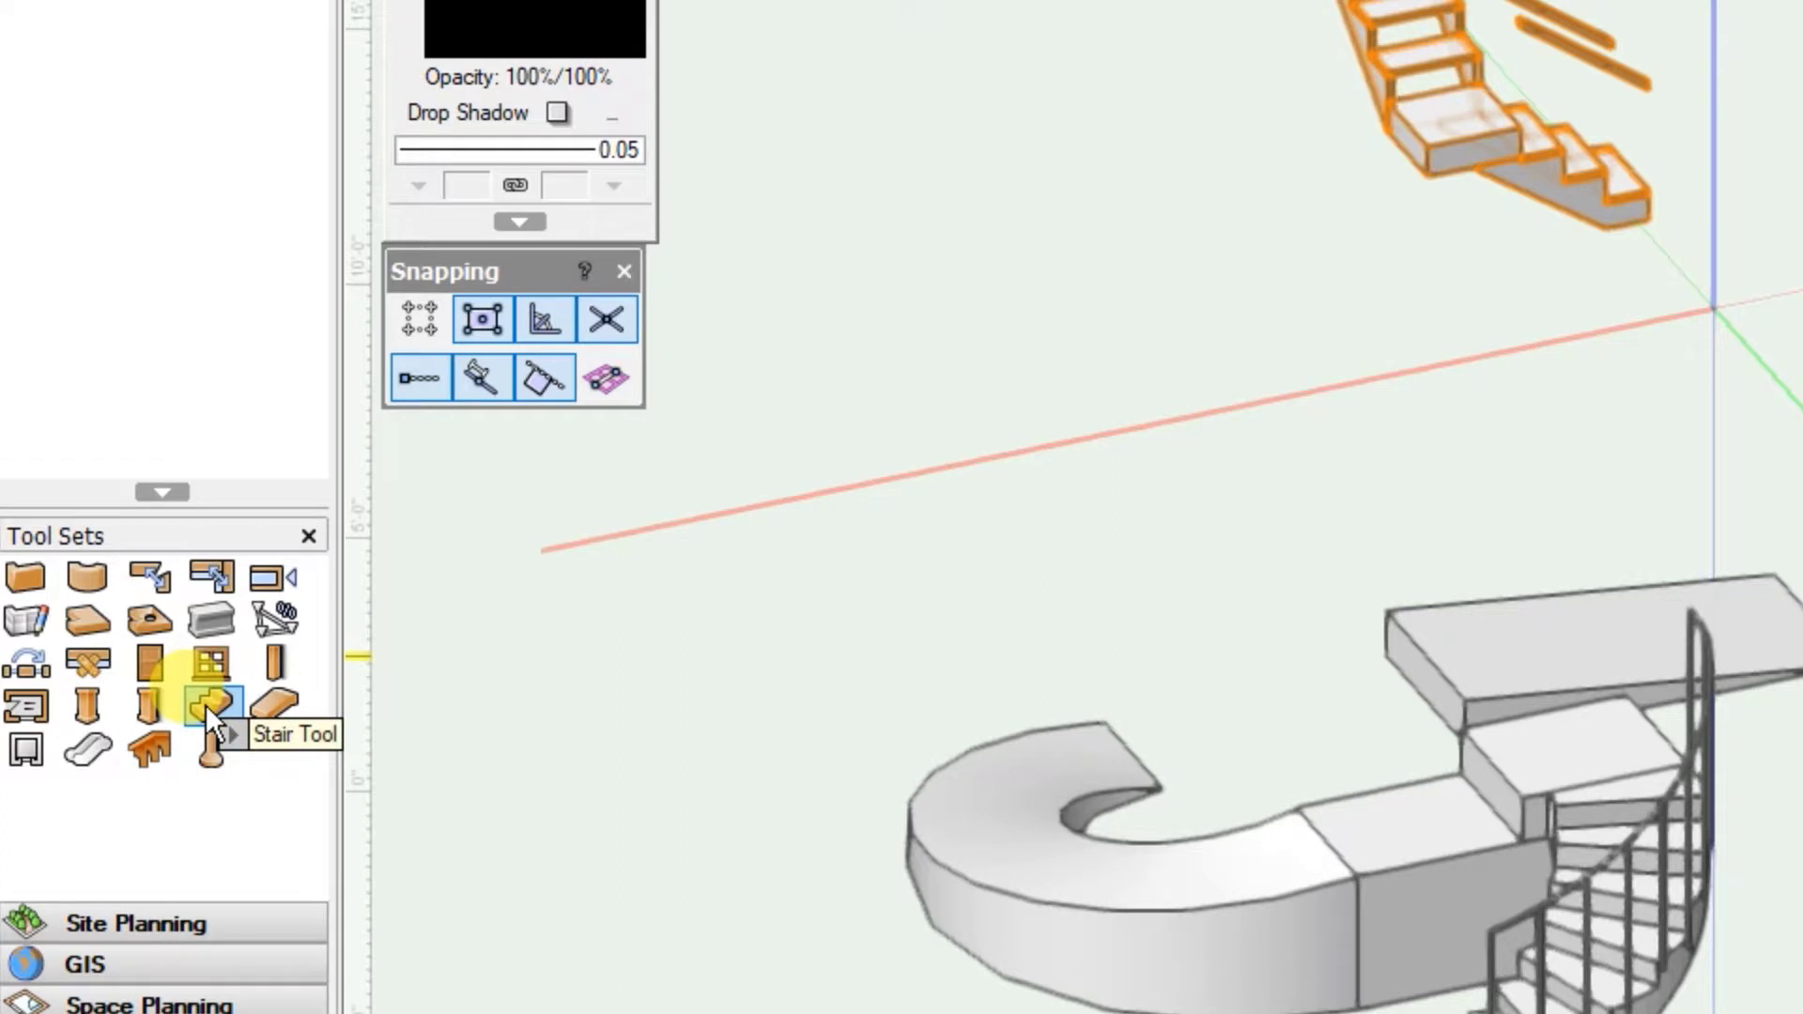
- Activate the Stair tool, open its preferences, and apply the Straight standard configuration
left_click(205, 704)
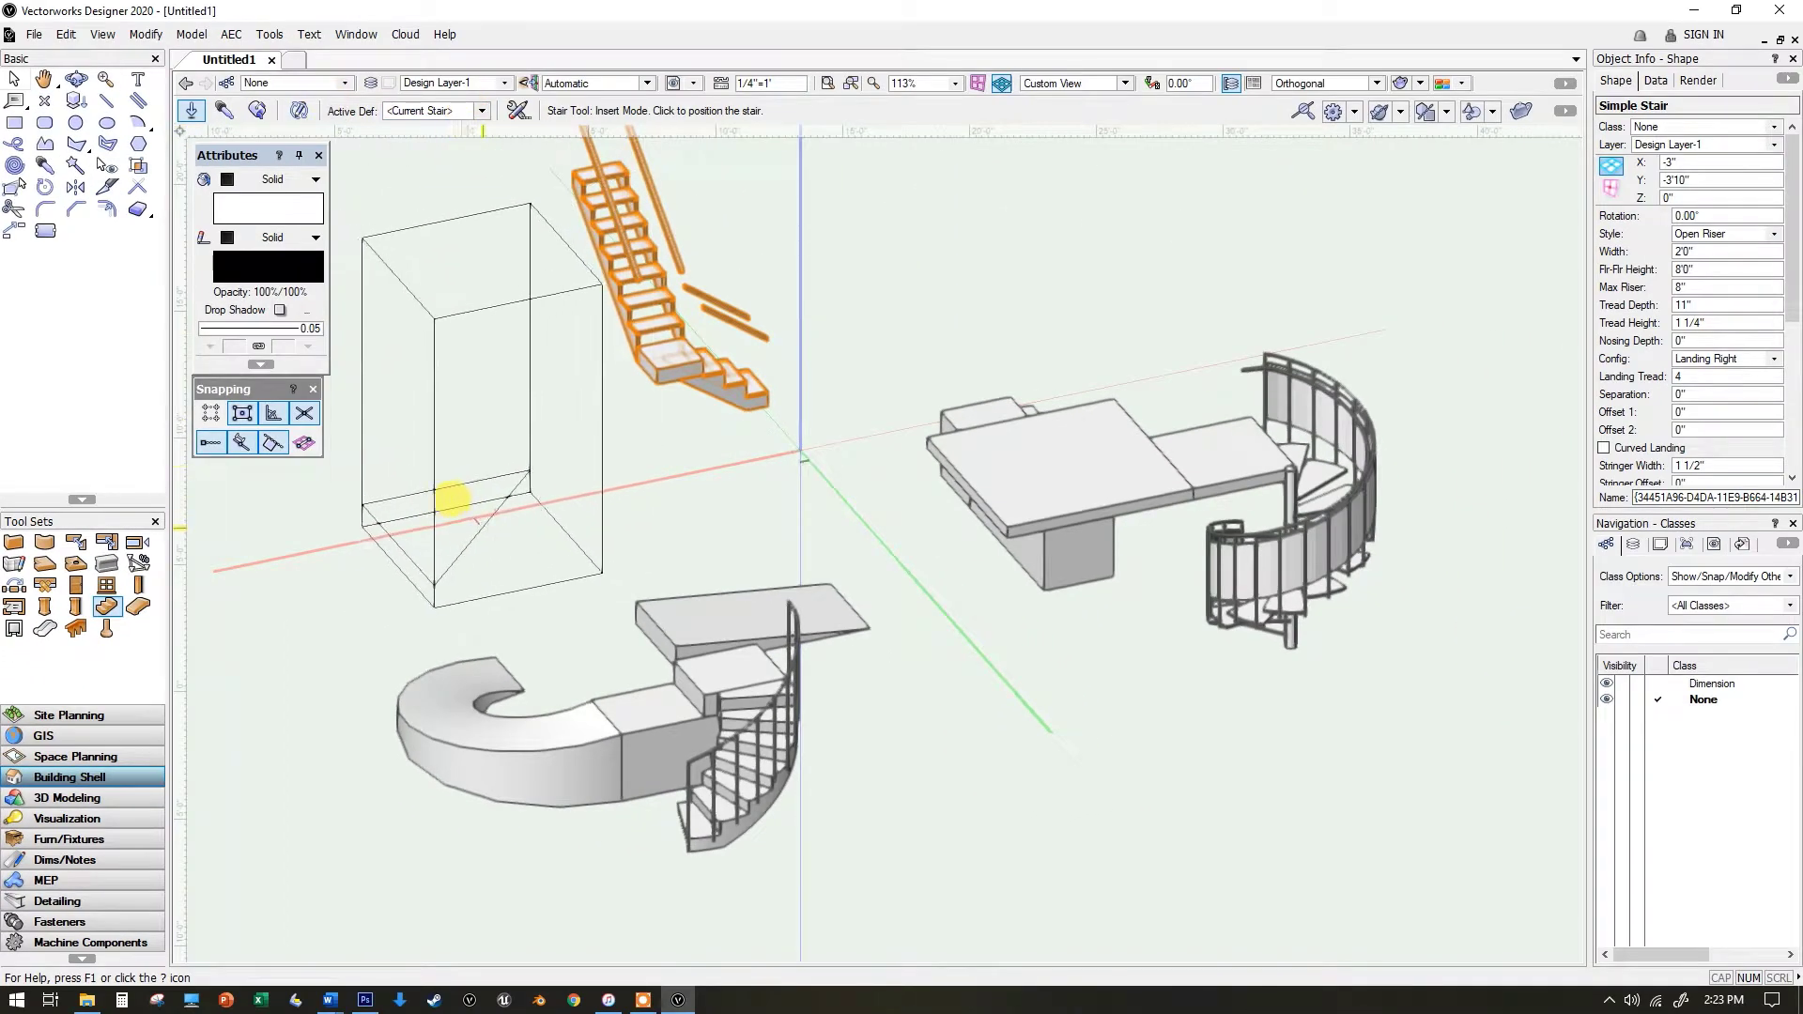
left_click(520, 111)
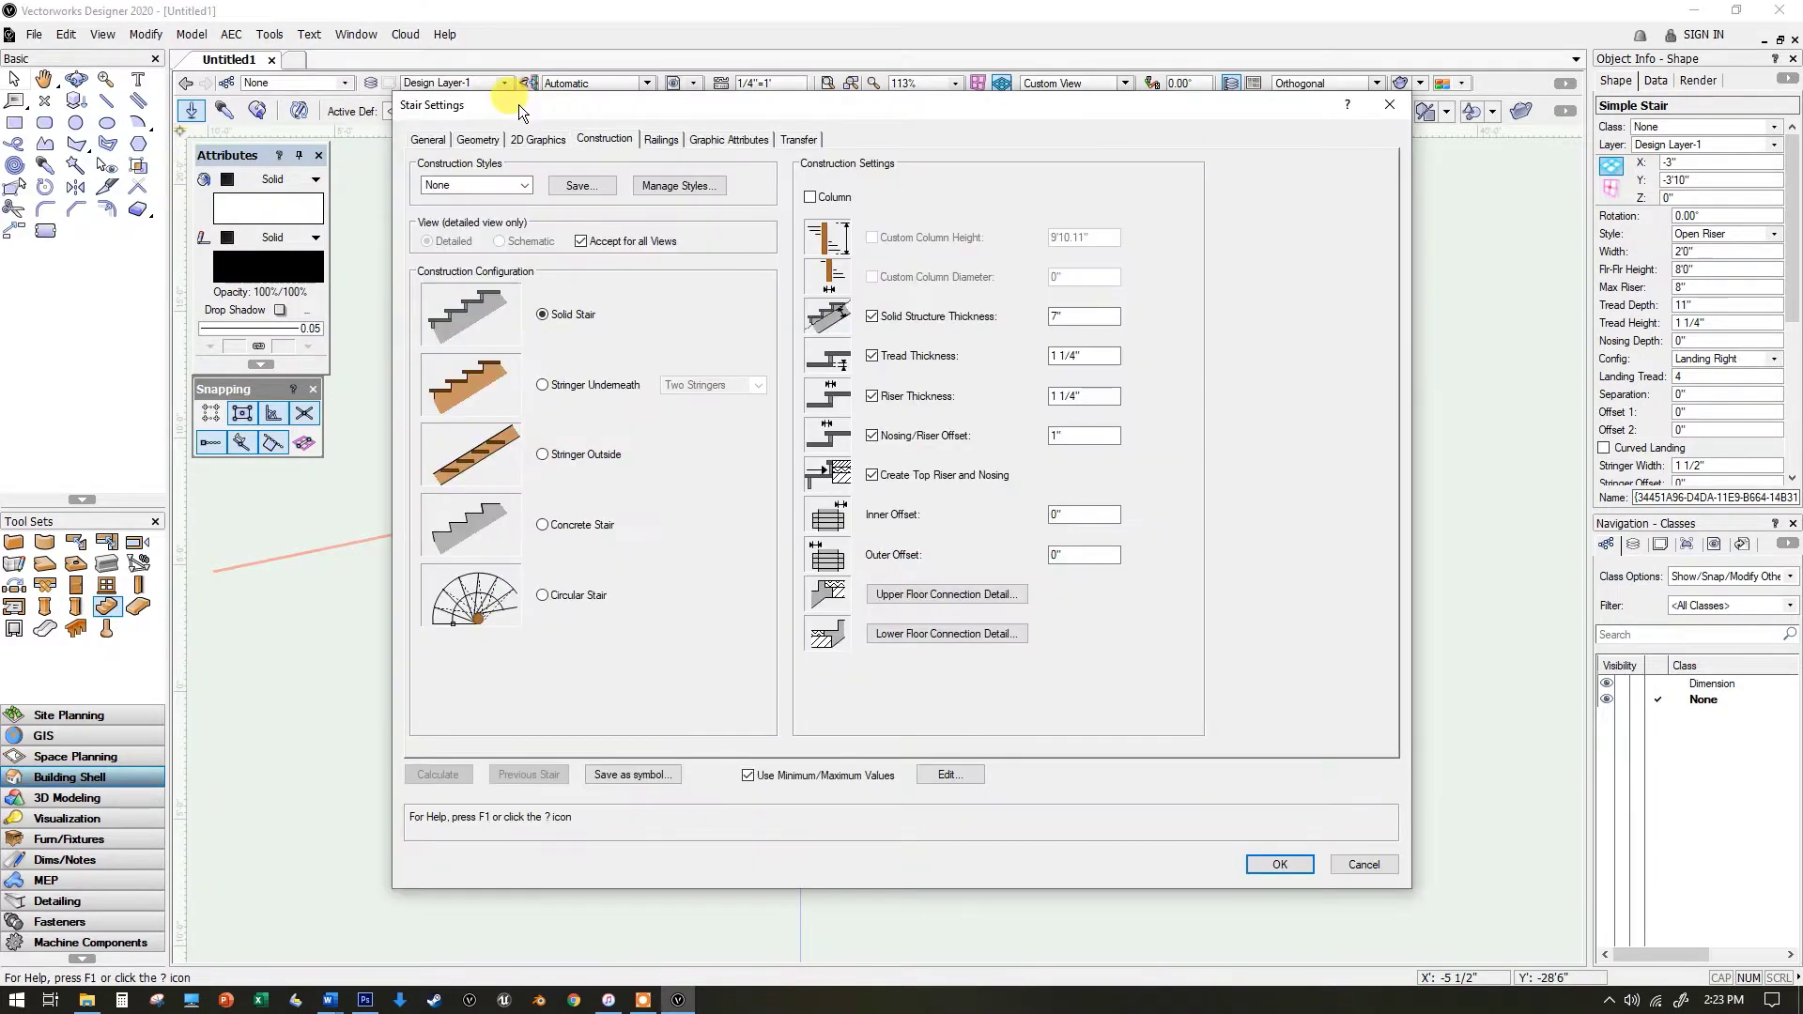
left_click(427, 138)
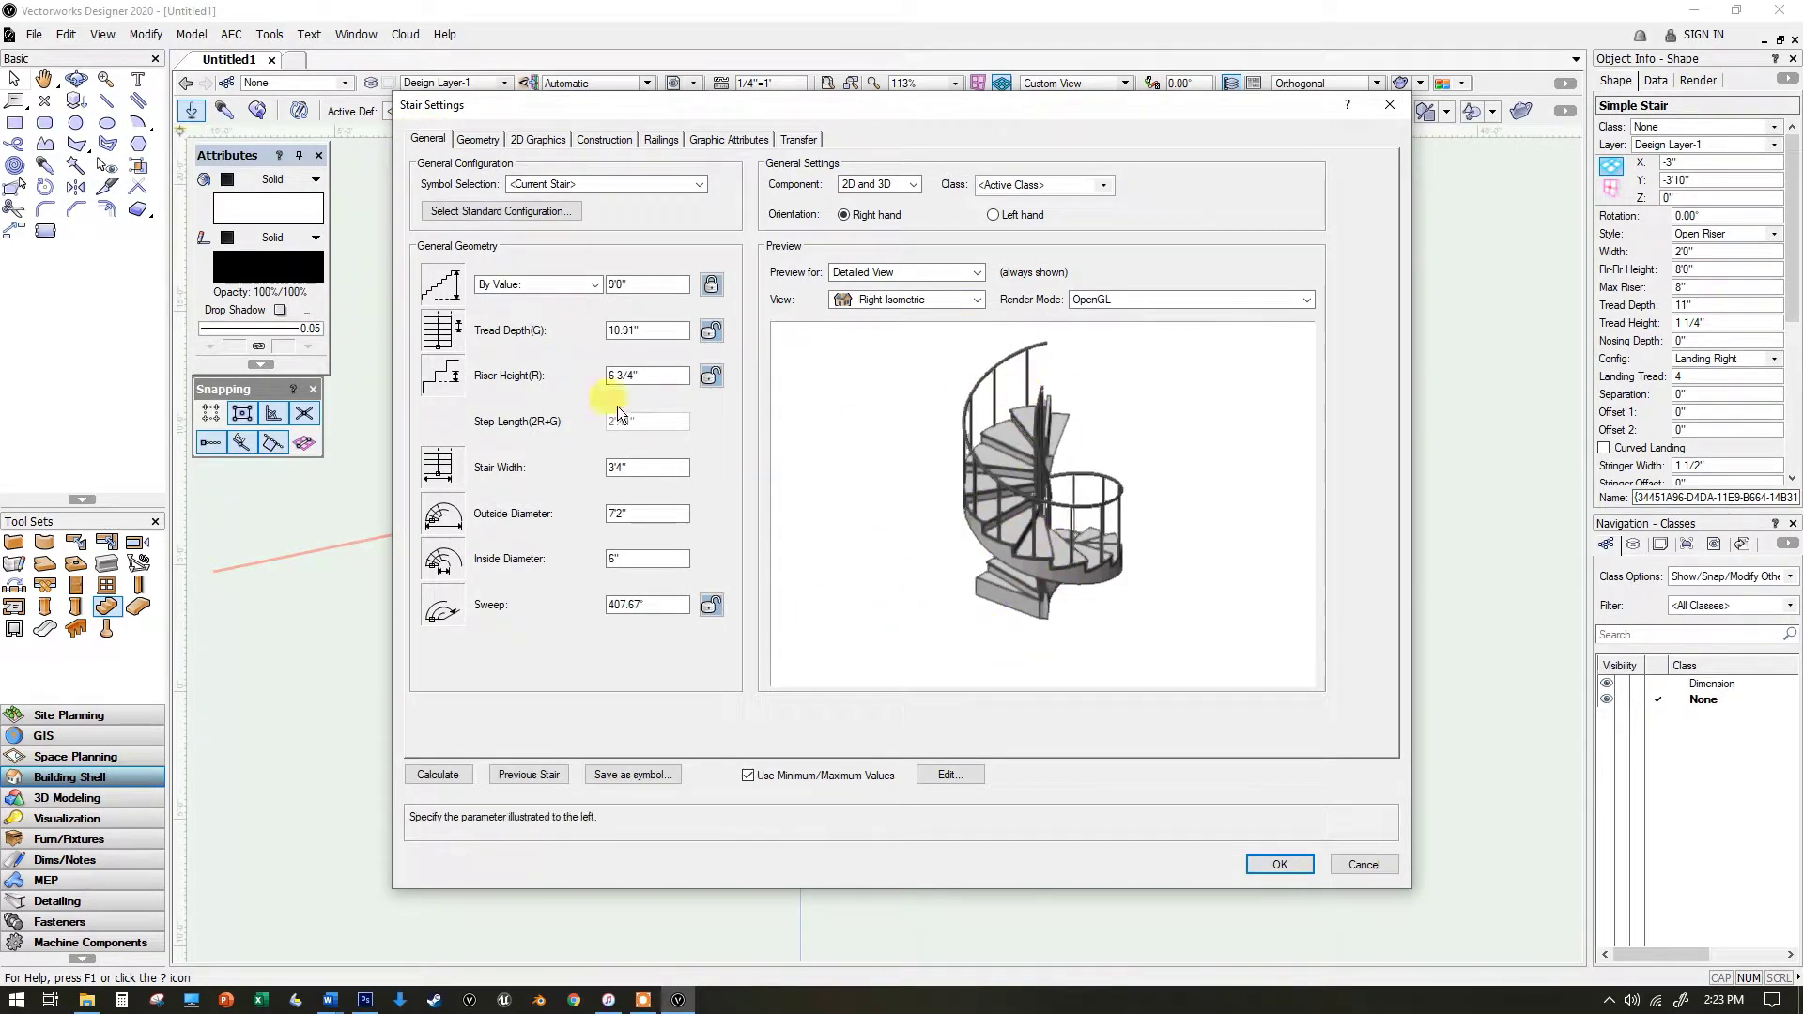
left_click(558, 212)
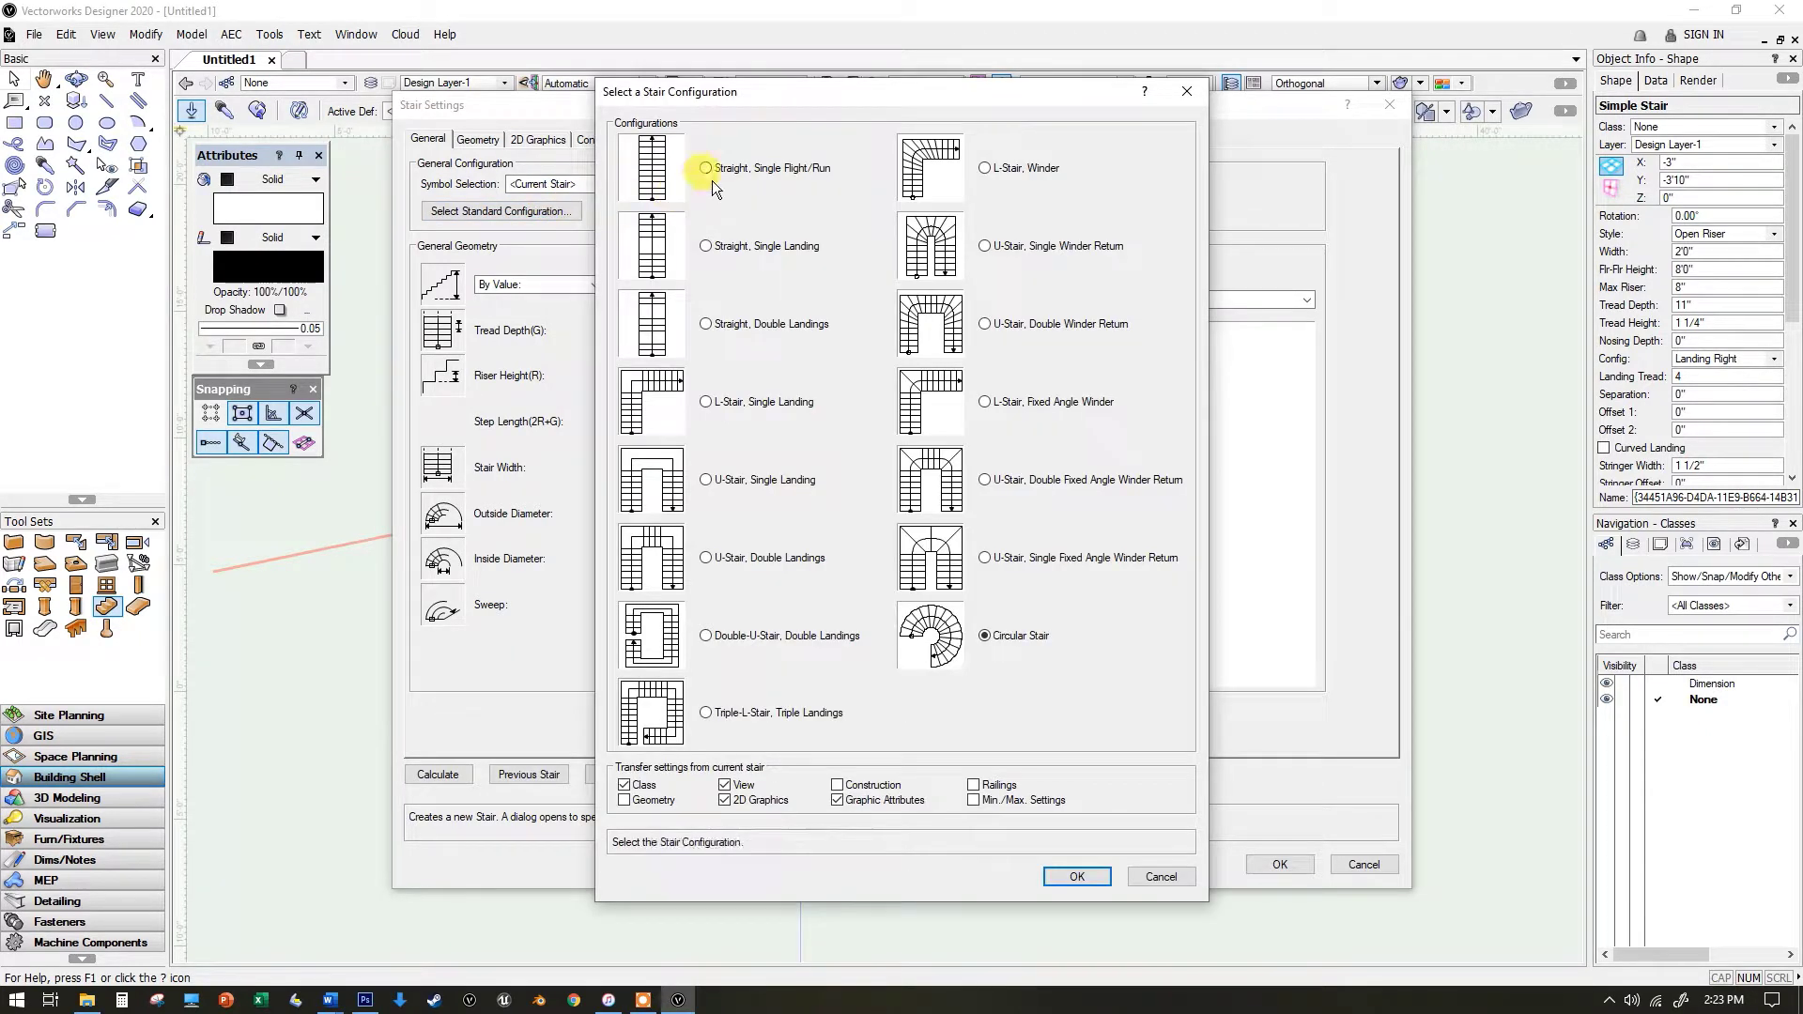
left_click(707, 170)
left_click(1074, 875)
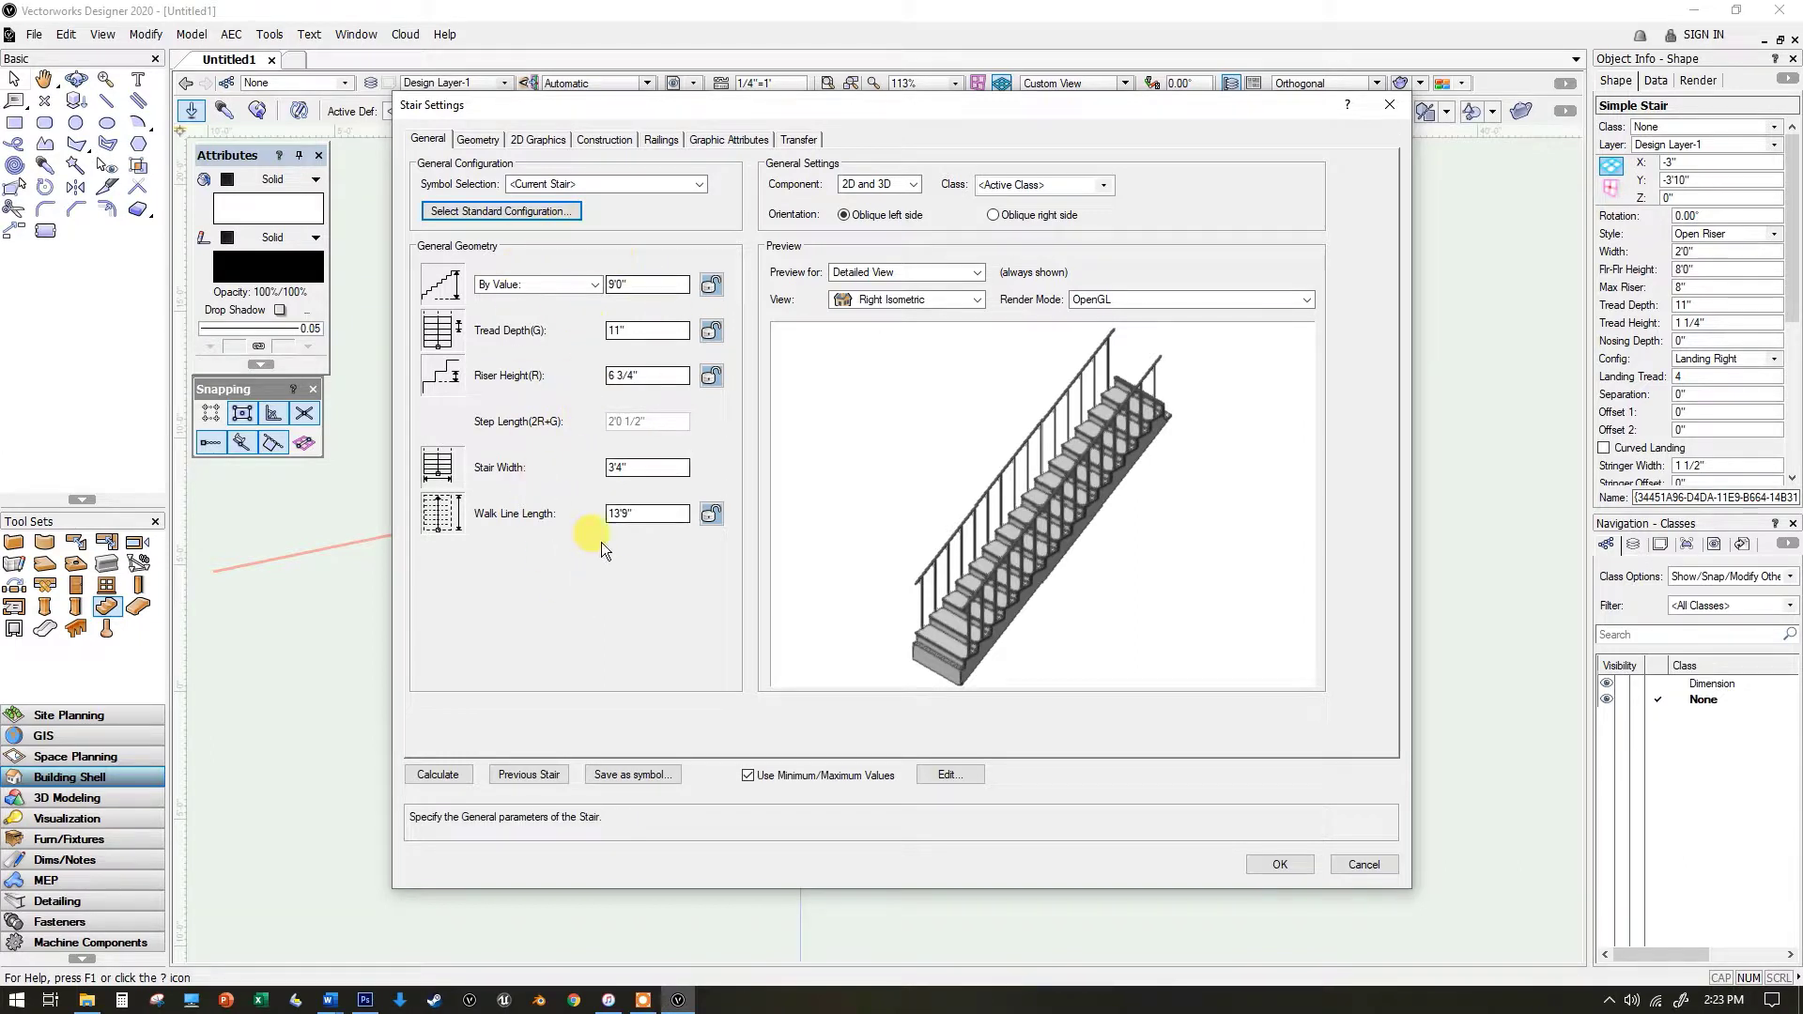
- Review the riser height, then switch the standard configuration to Circular Stair
left_click(621, 375)
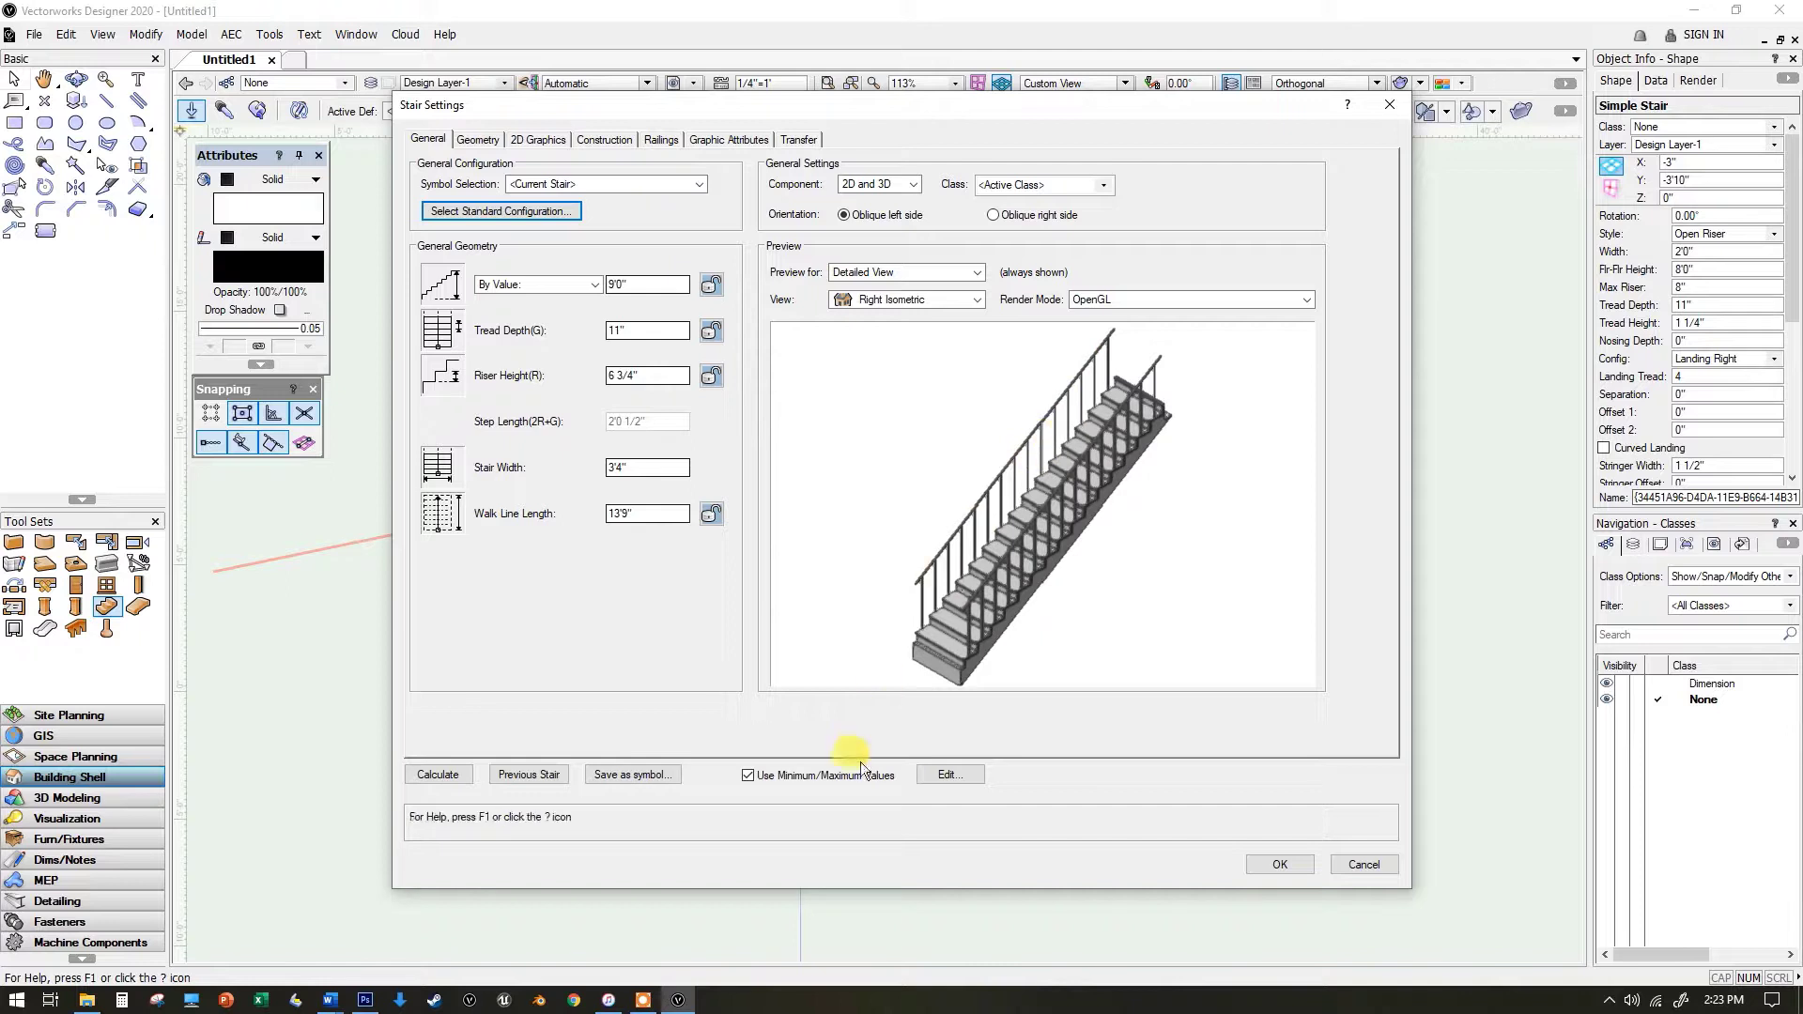
left_click(547, 212)
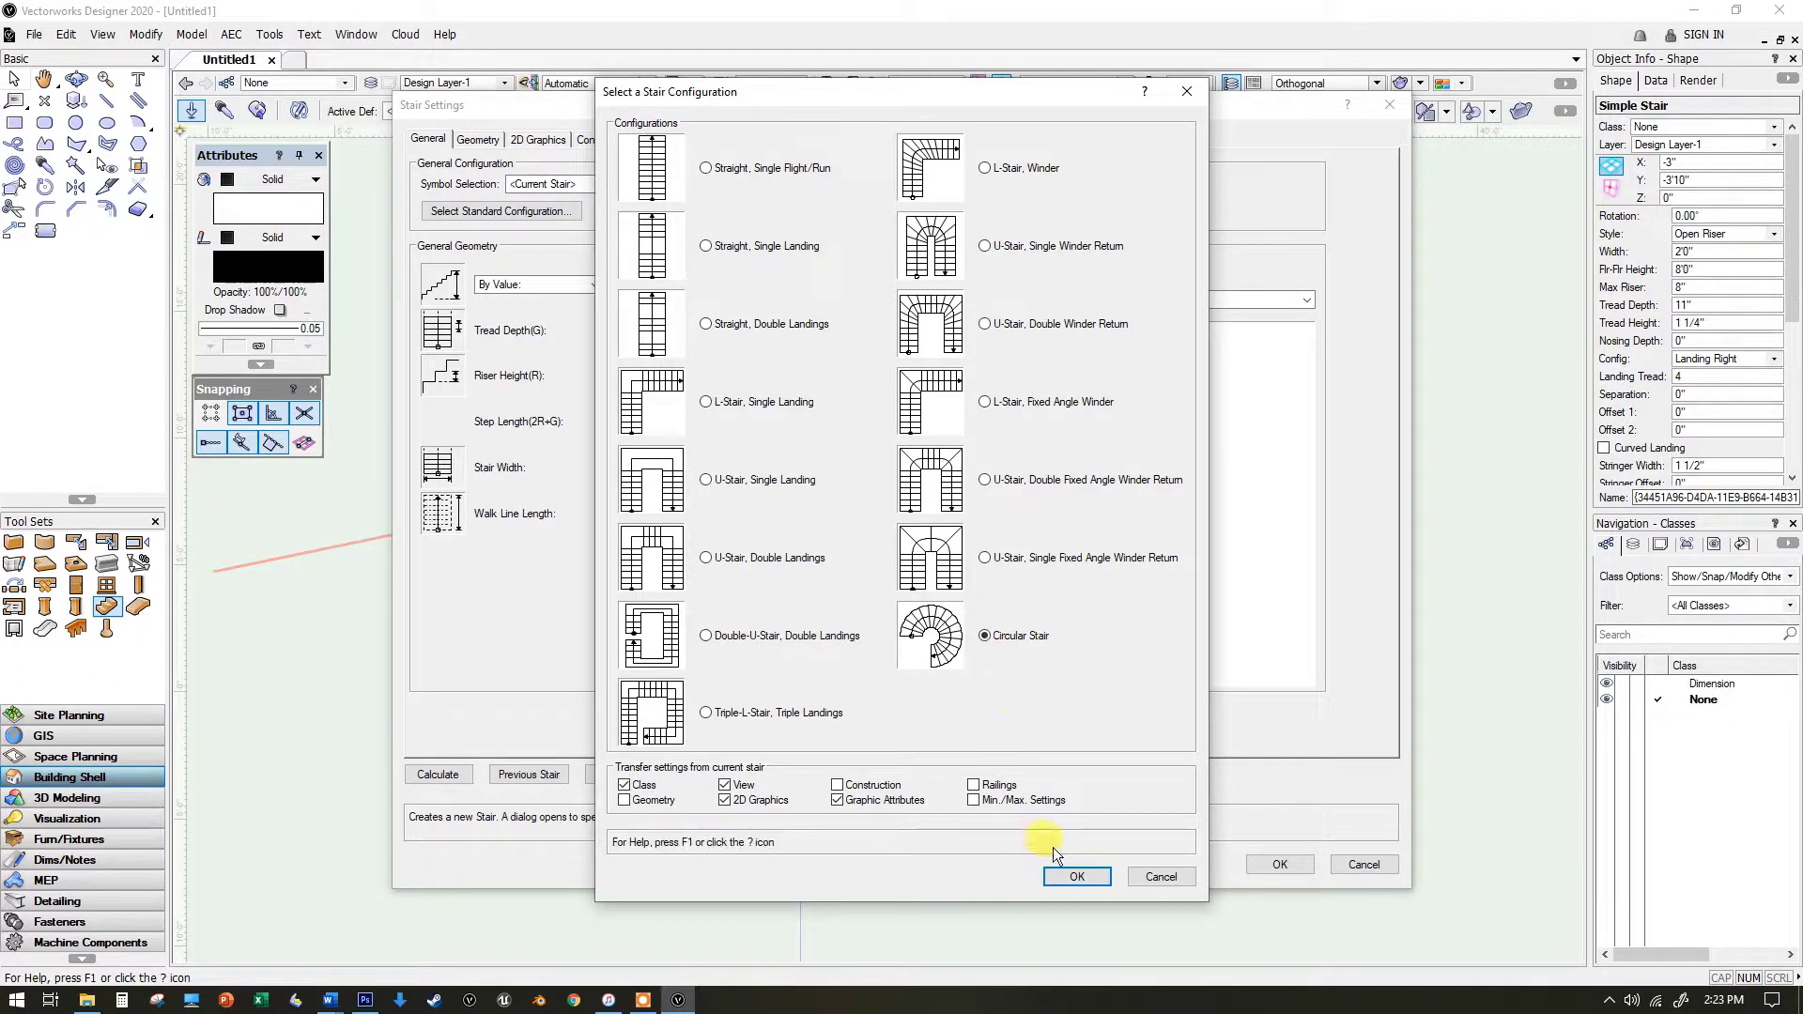
left_click(1076, 874)
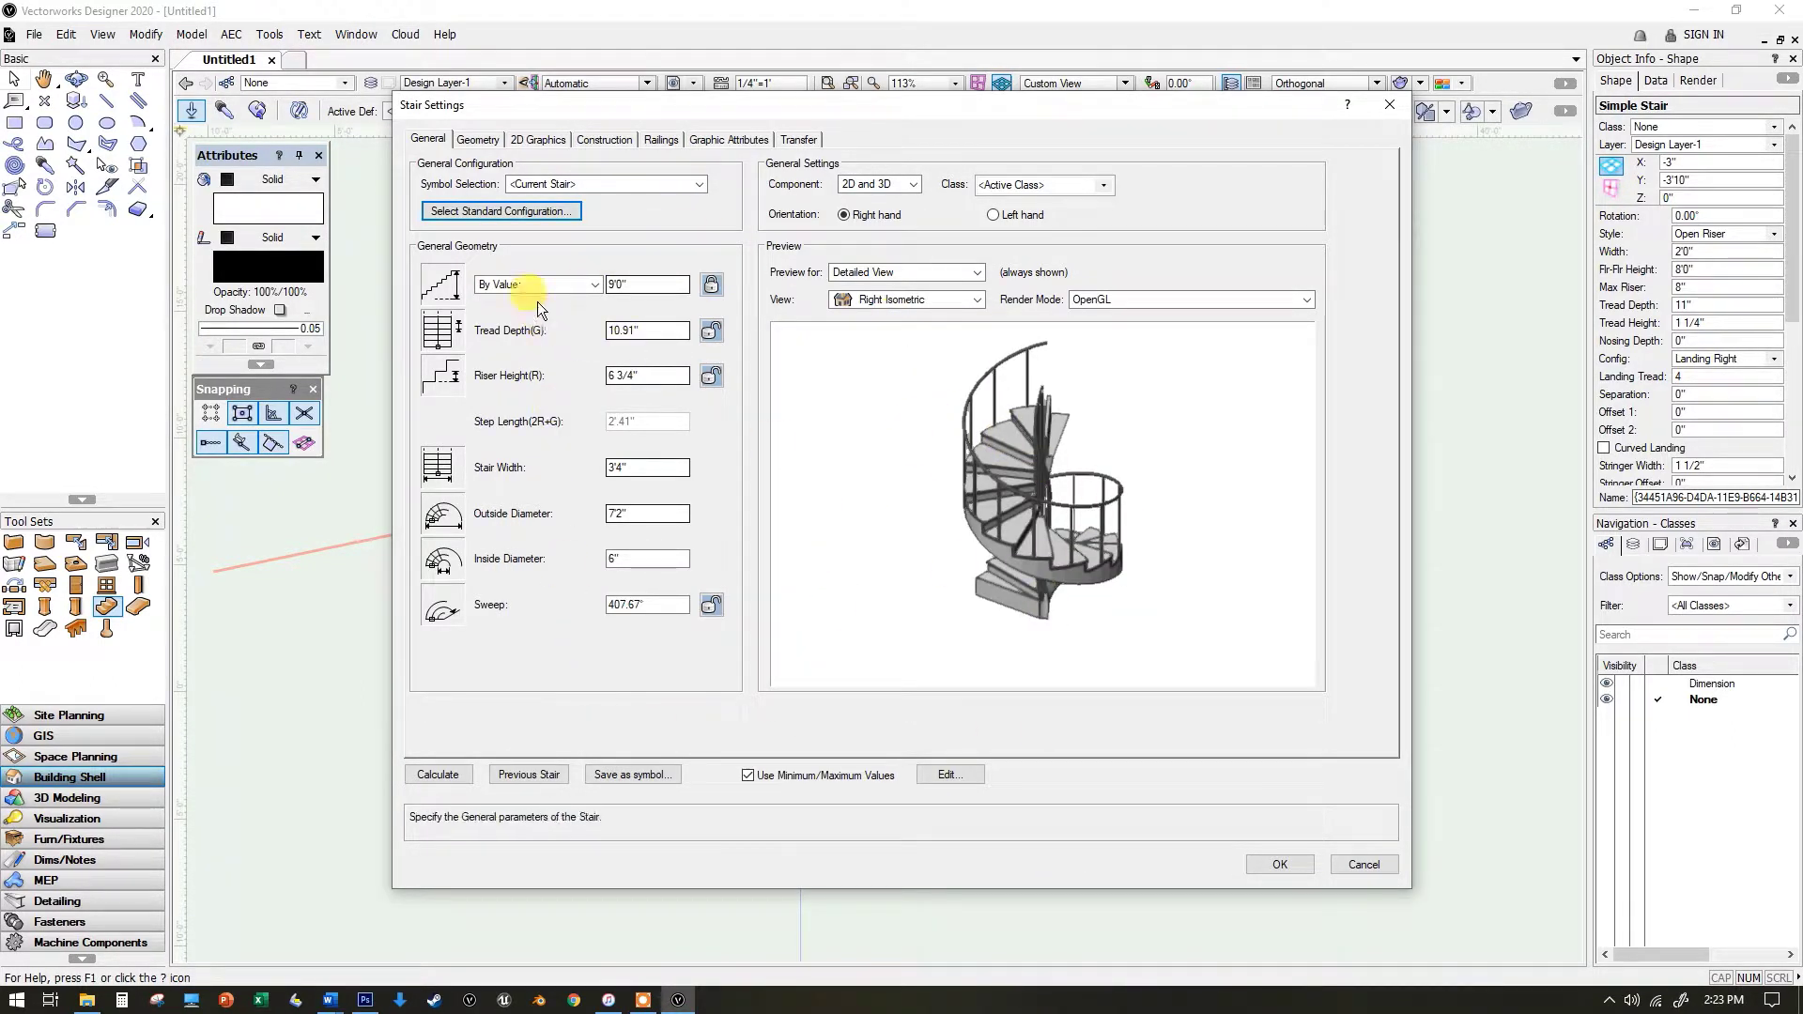
left_click(636, 282)
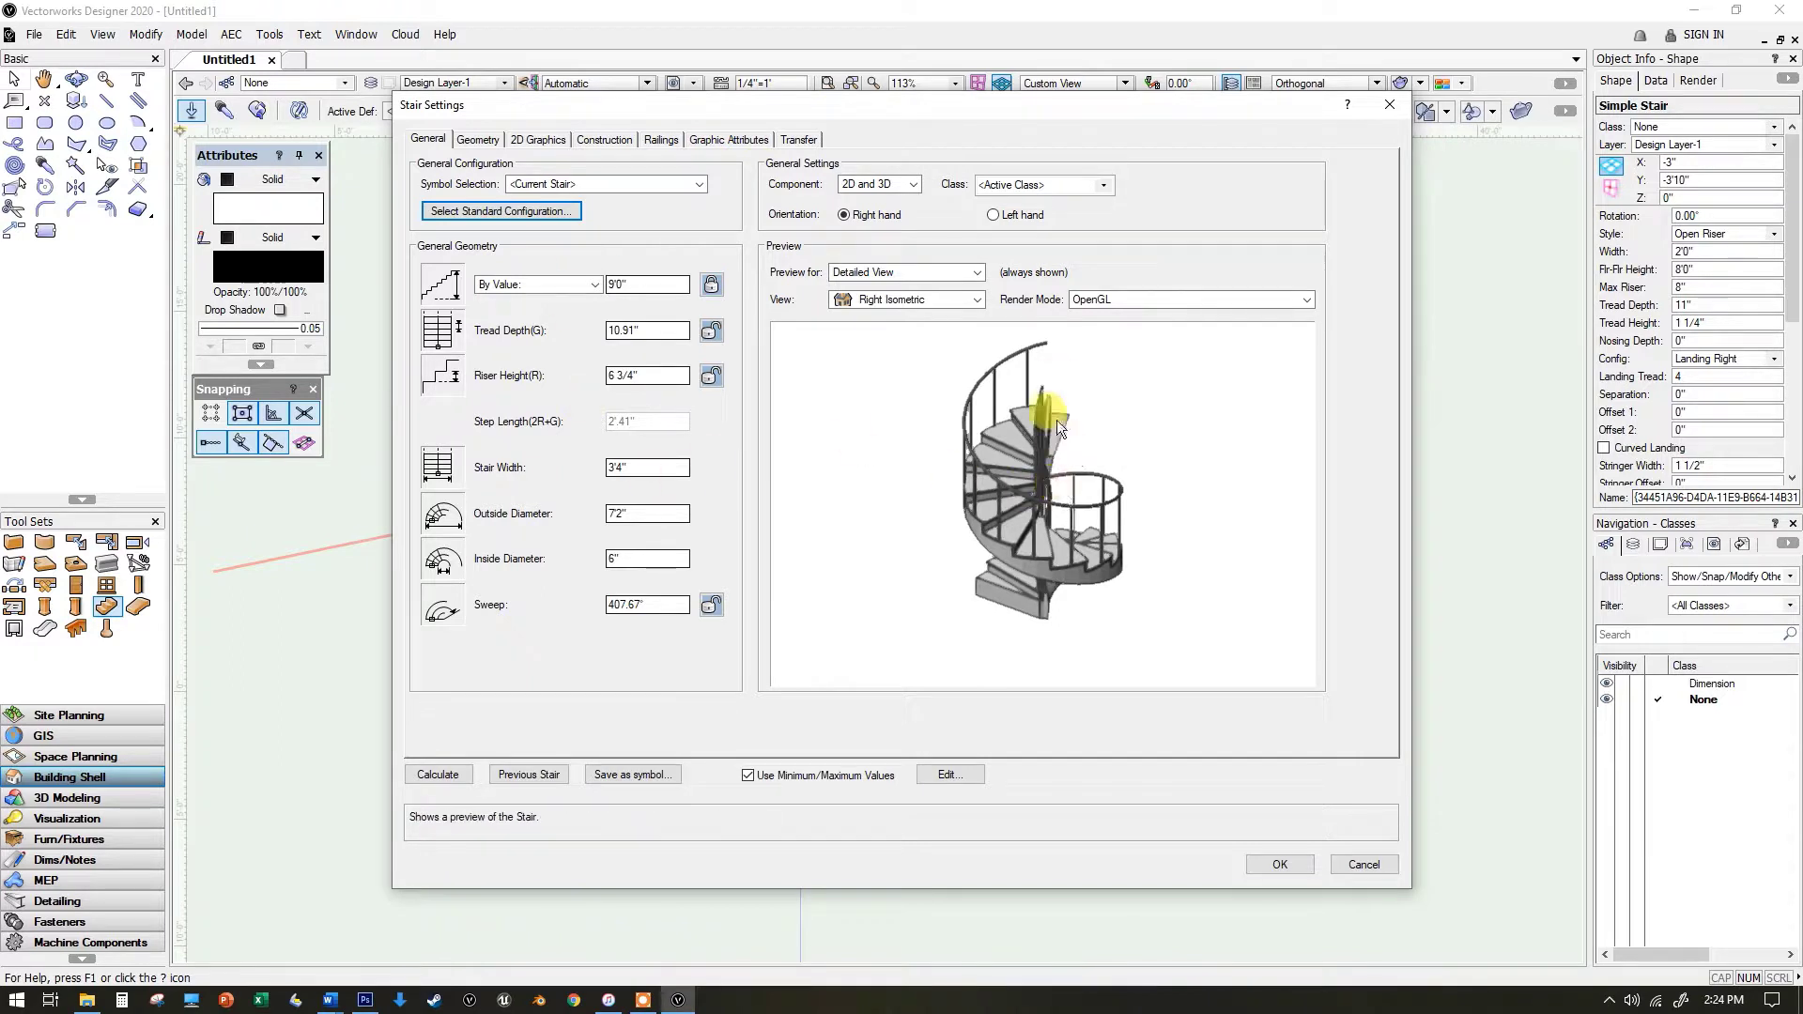
left_click(657, 142)
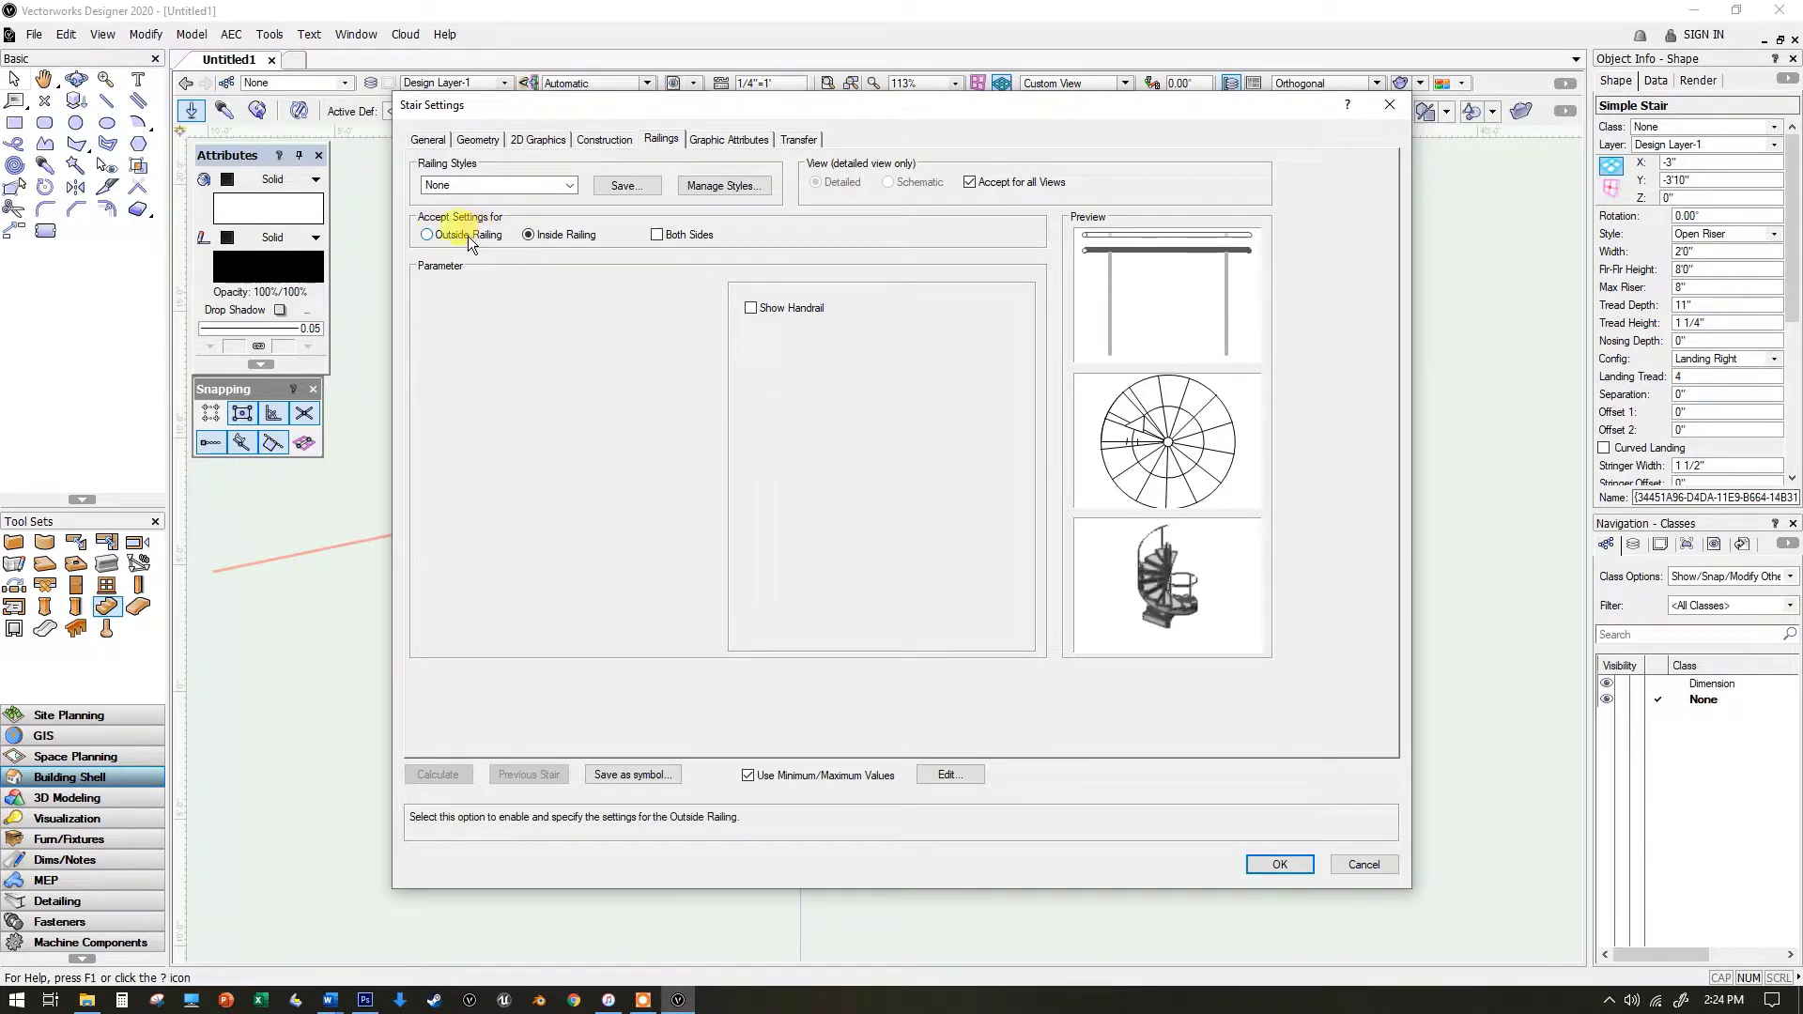
- Uncheck Show Guardrail for the inside railing and keep its railing style as None
left_click(553, 237)
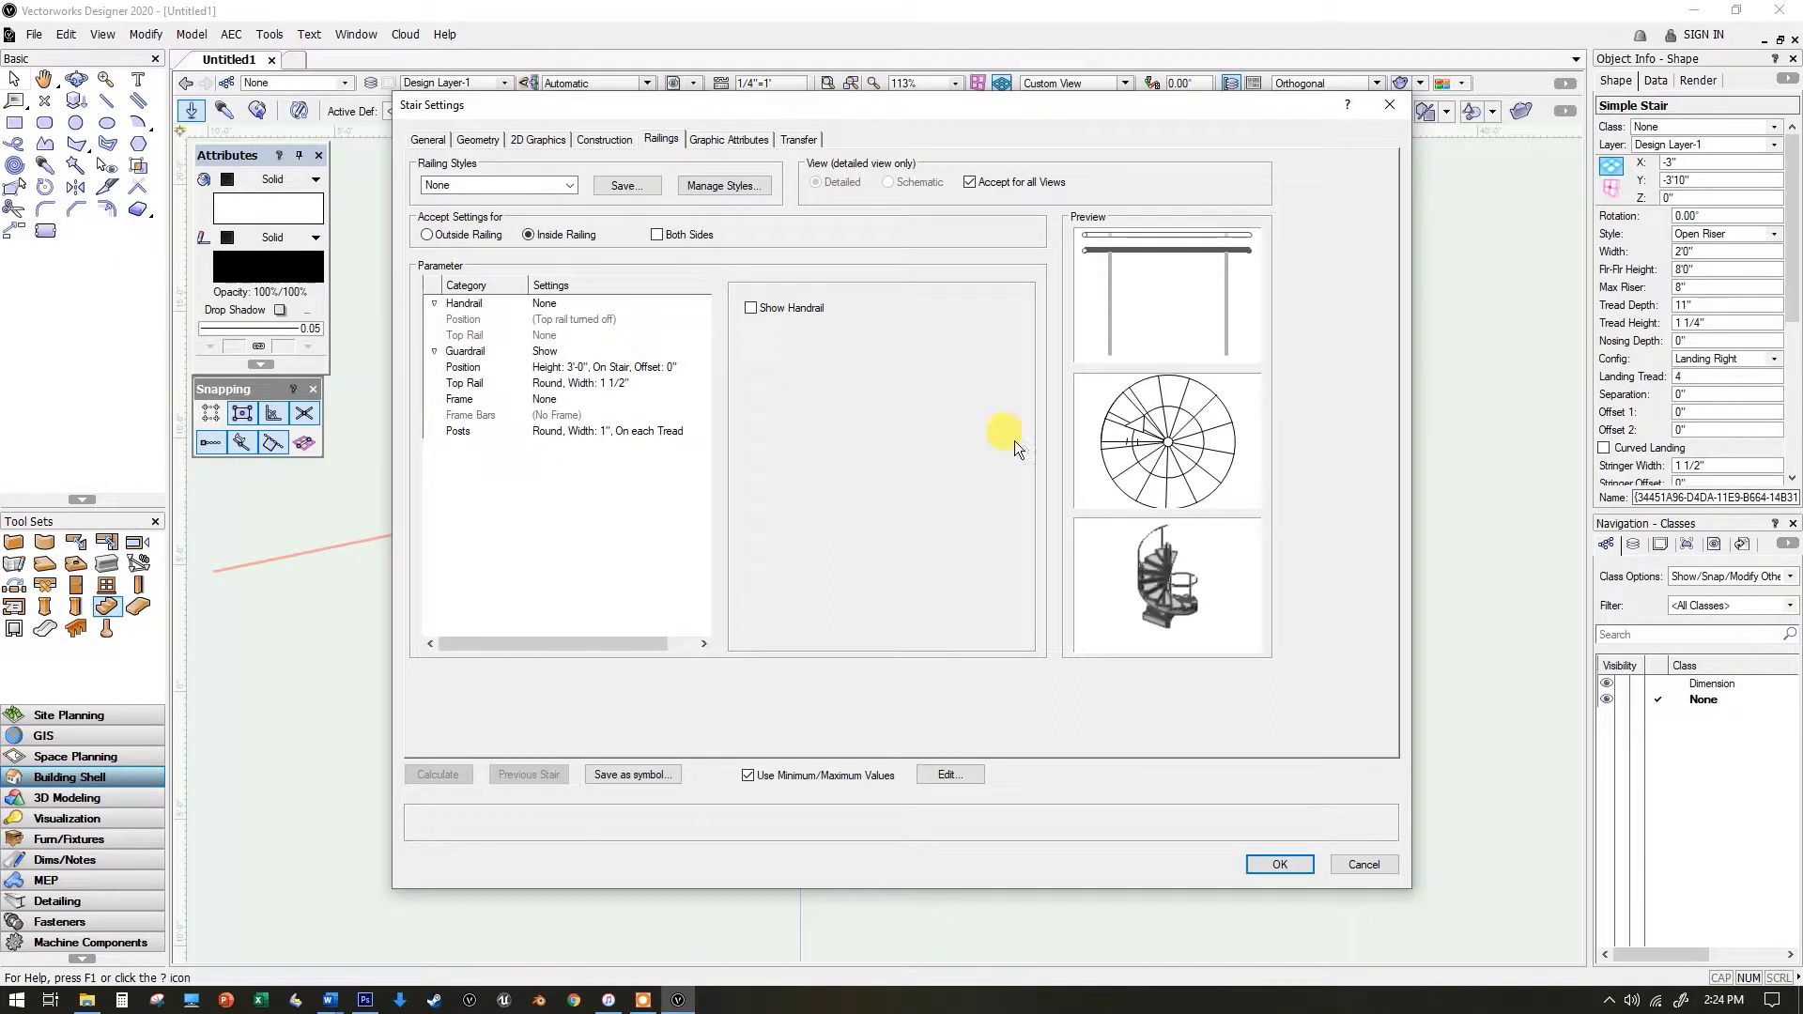
left_click(542, 354)
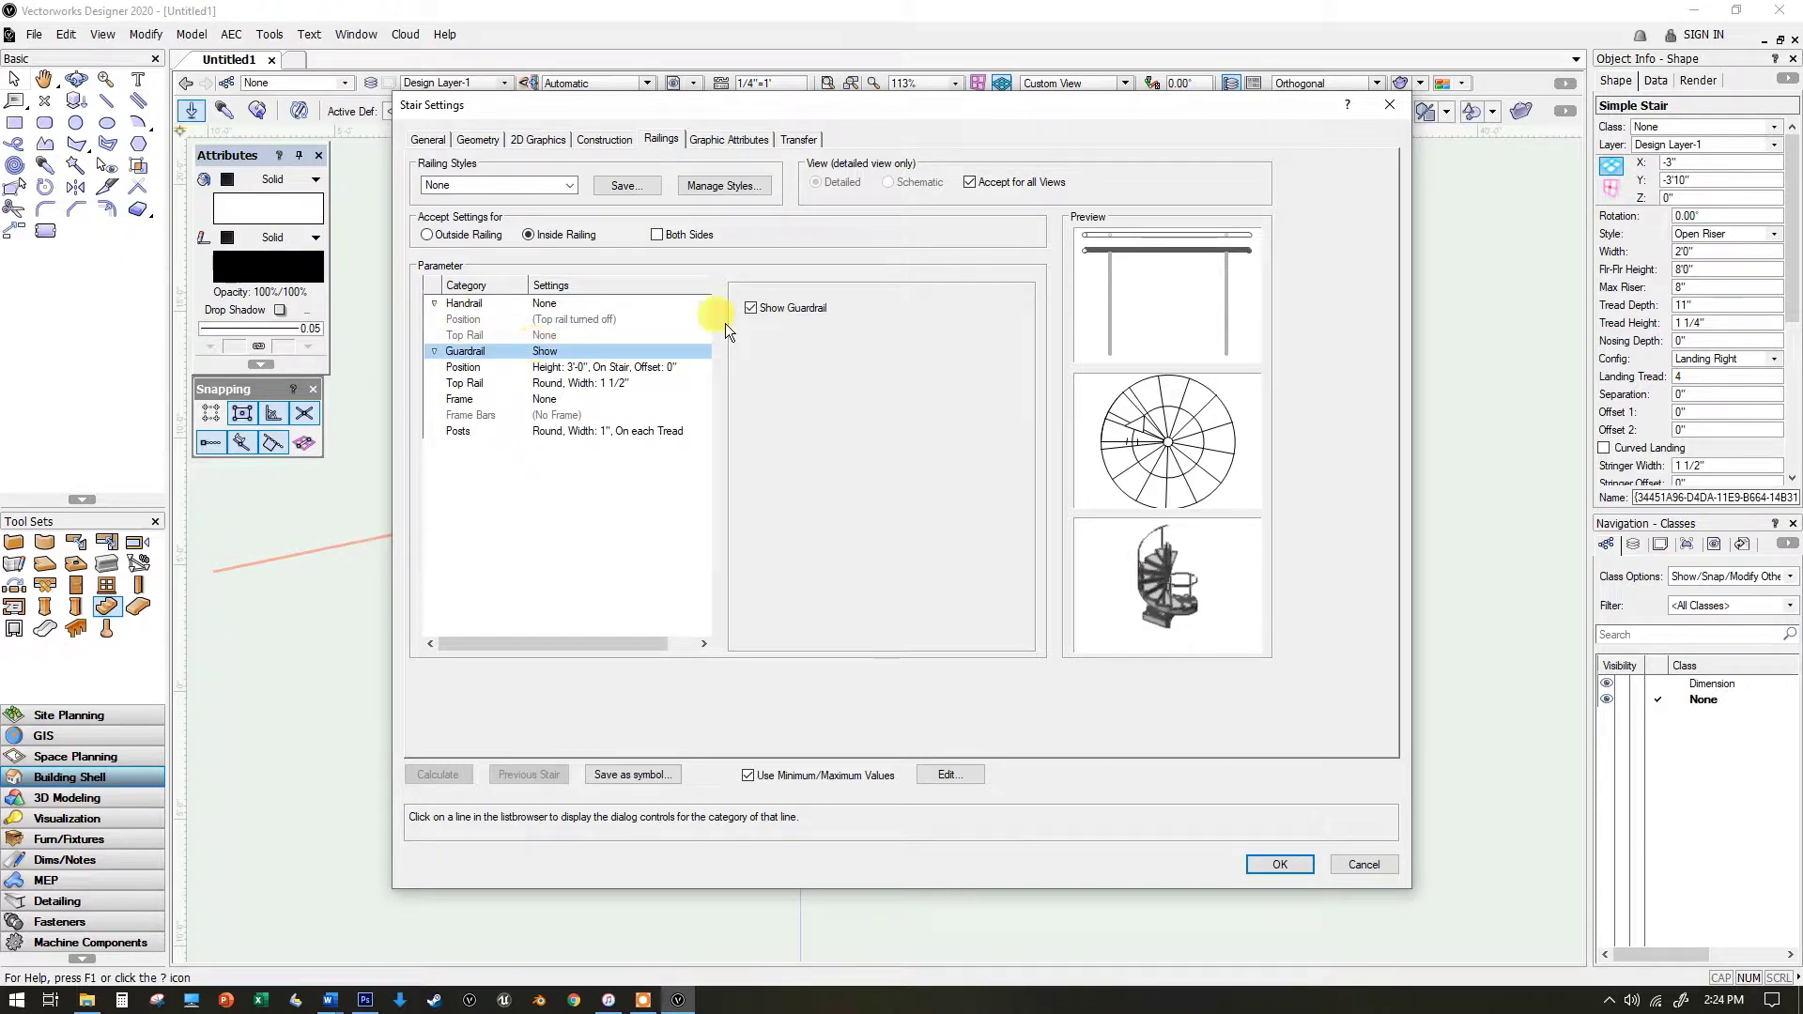
left_click(751, 310)
left_click(483, 301)
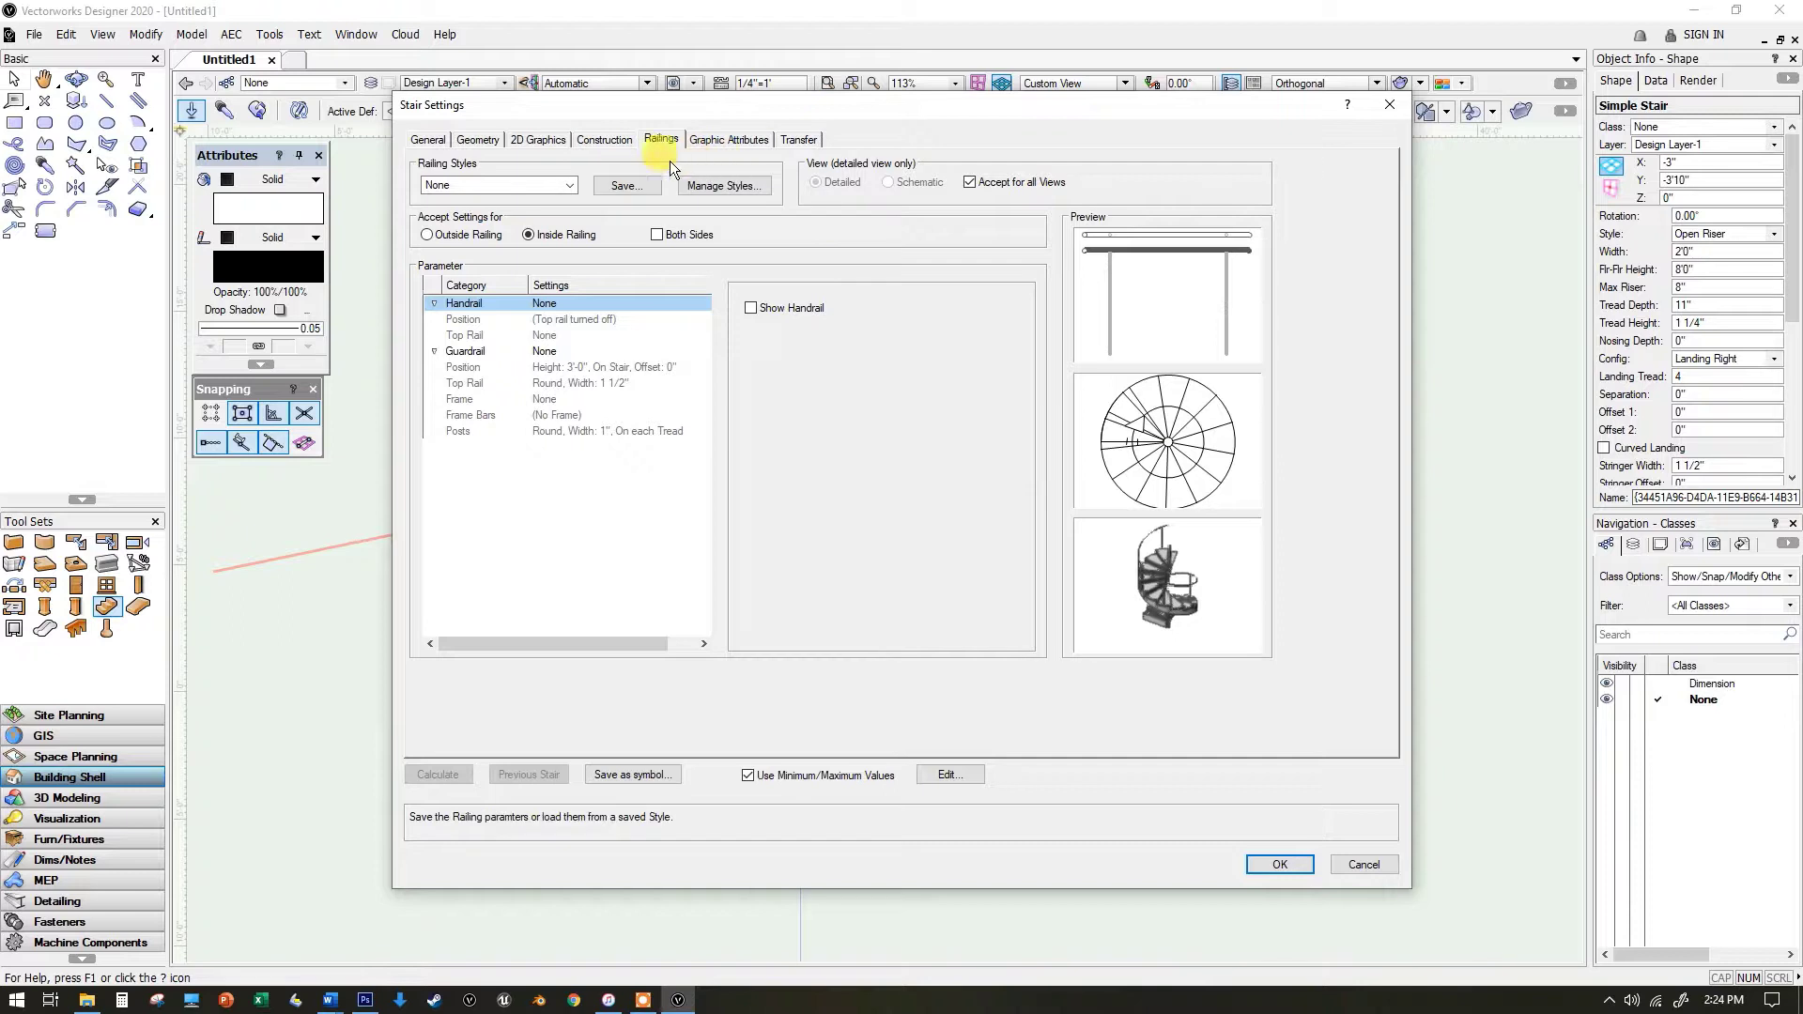
left_click(562, 184)
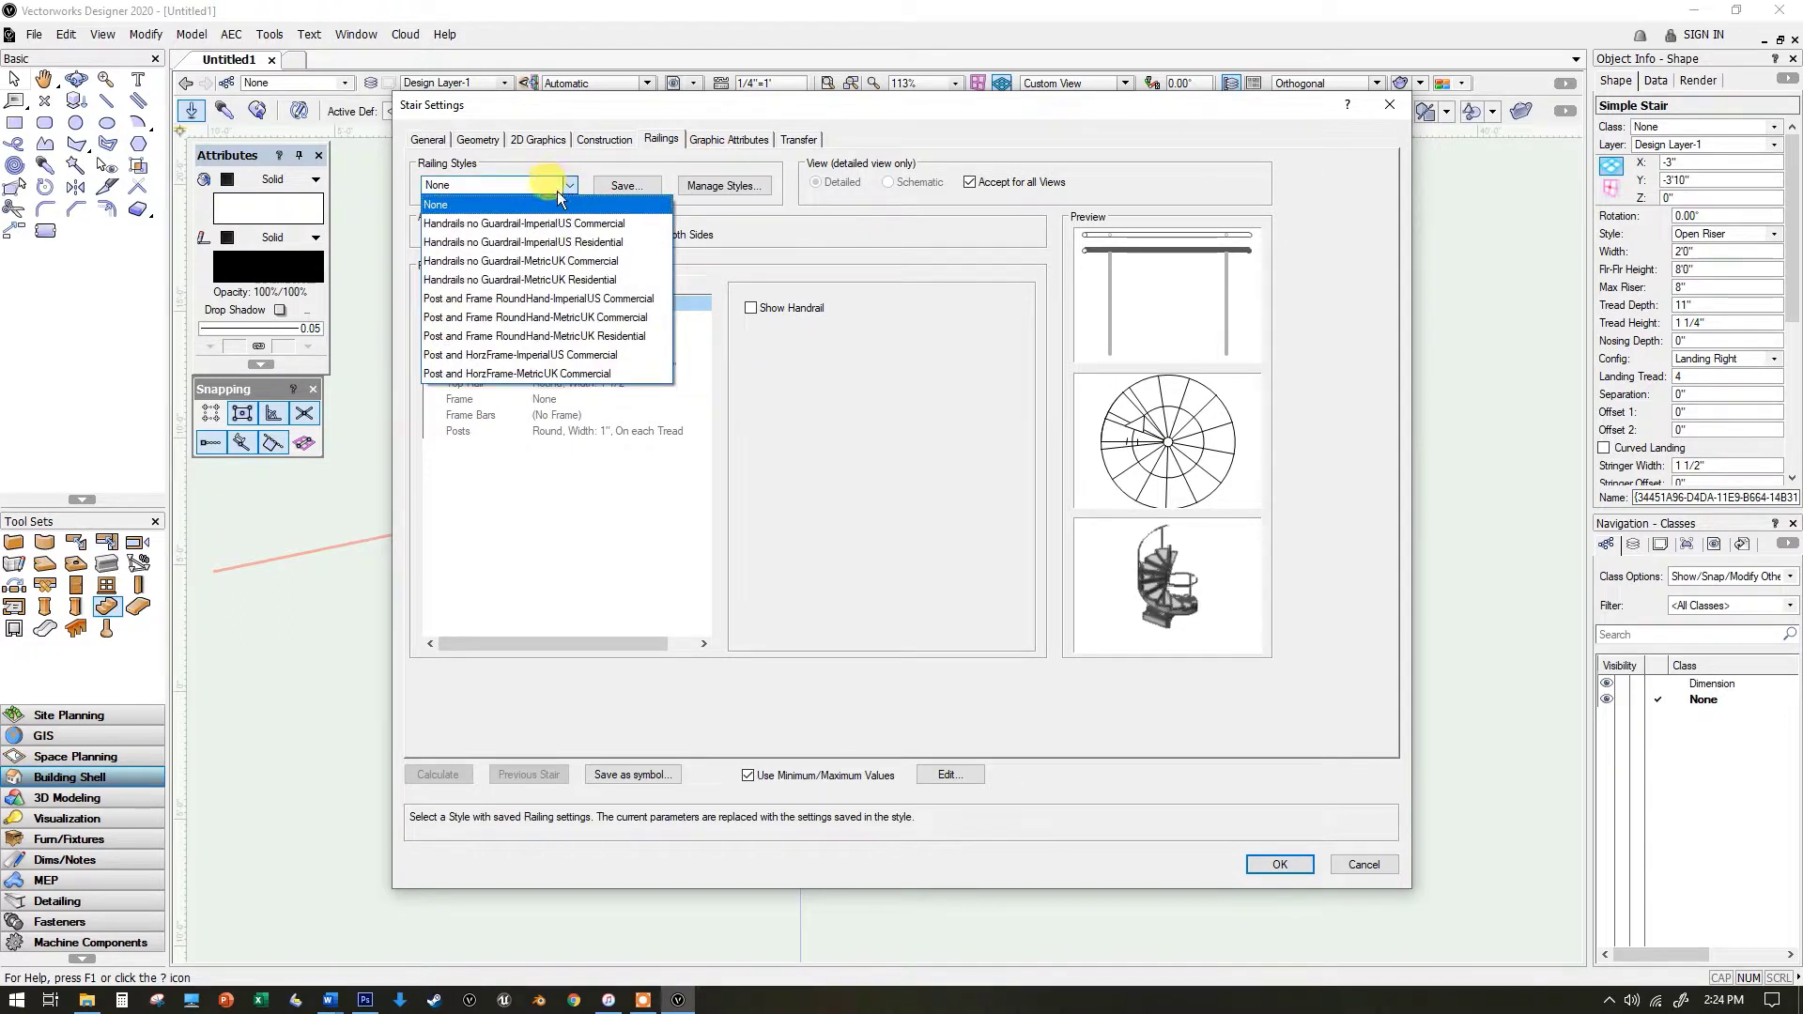
left_click(928, 204)
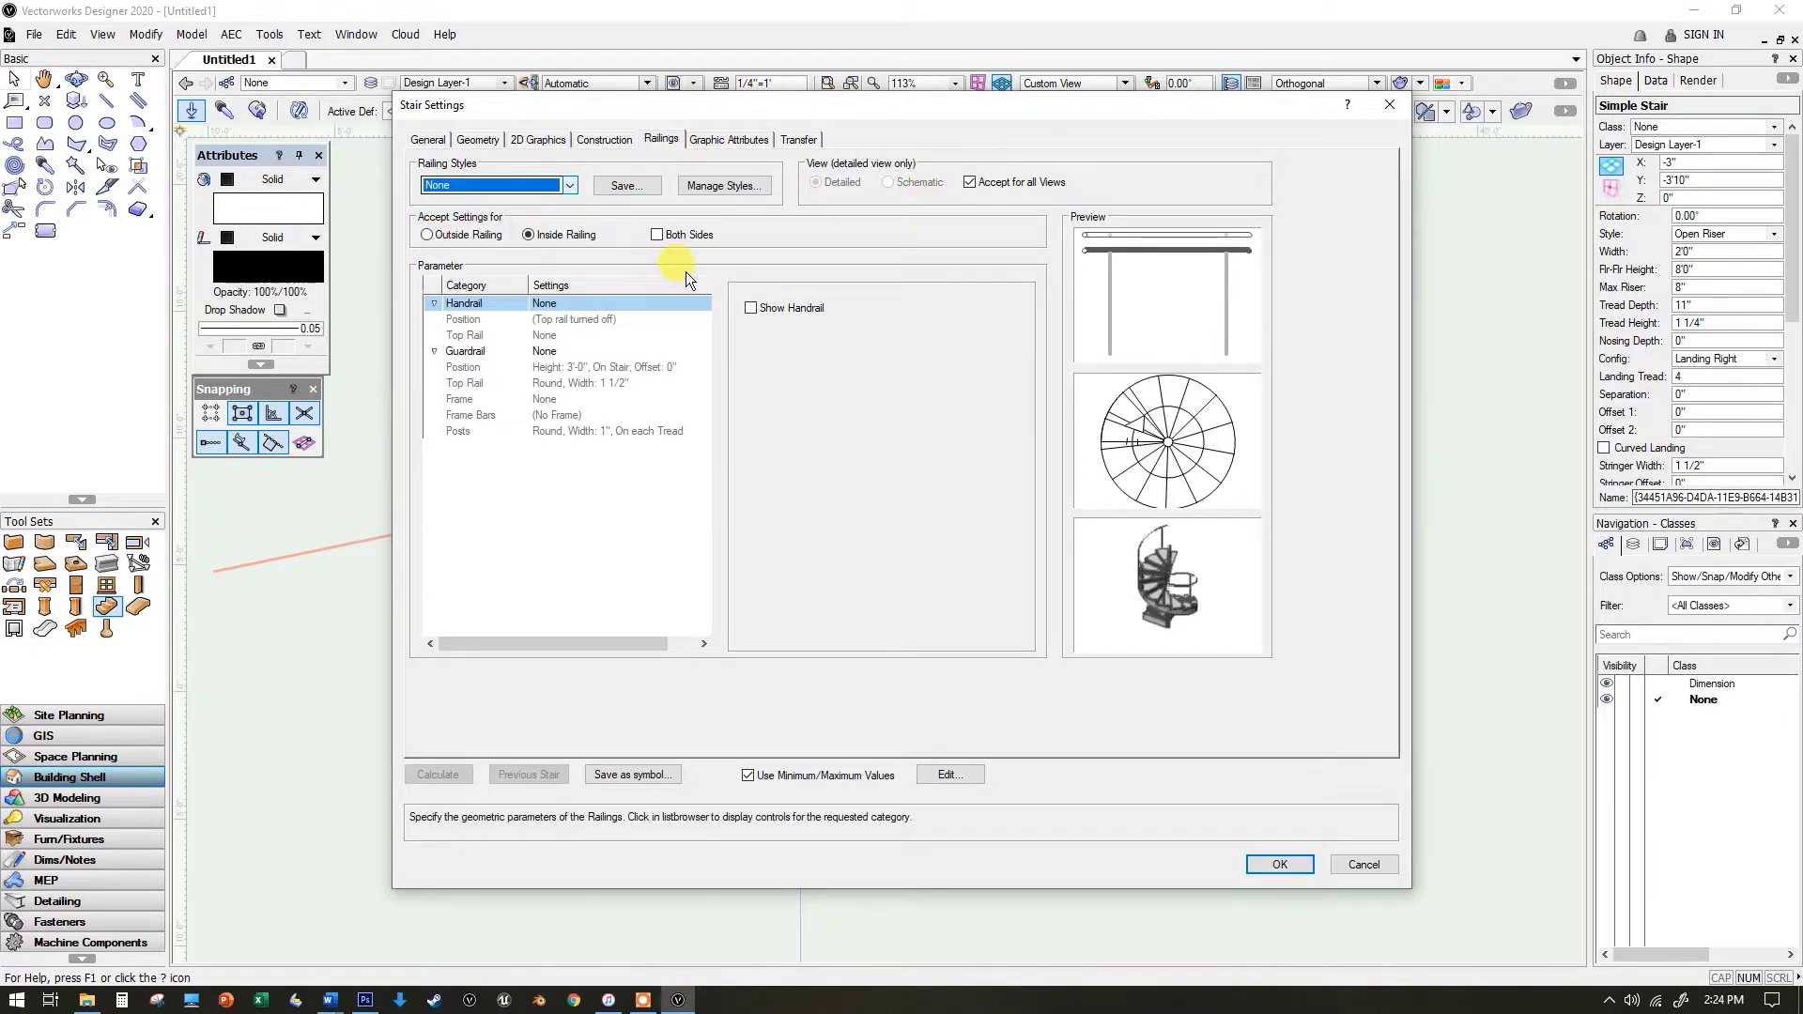
left_click(587, 141)
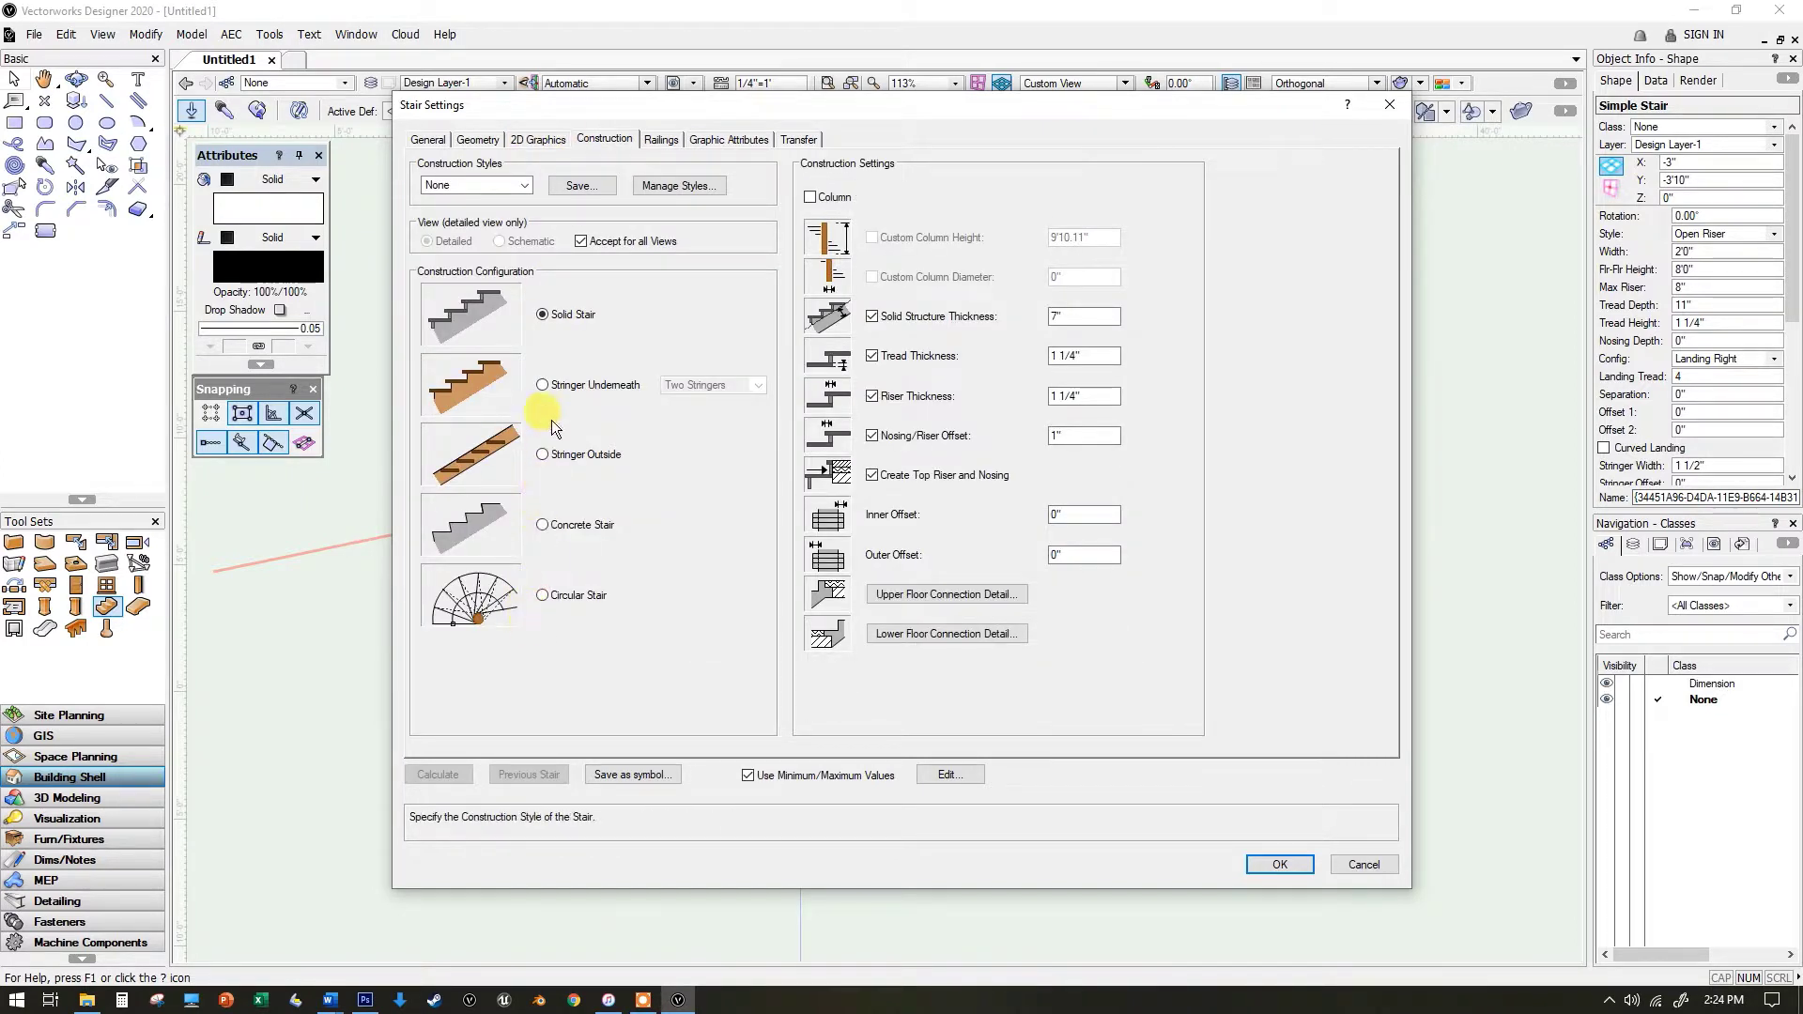
- Set the stair construction to Circular Stair and accept the stair settings
left_click(546, 384)
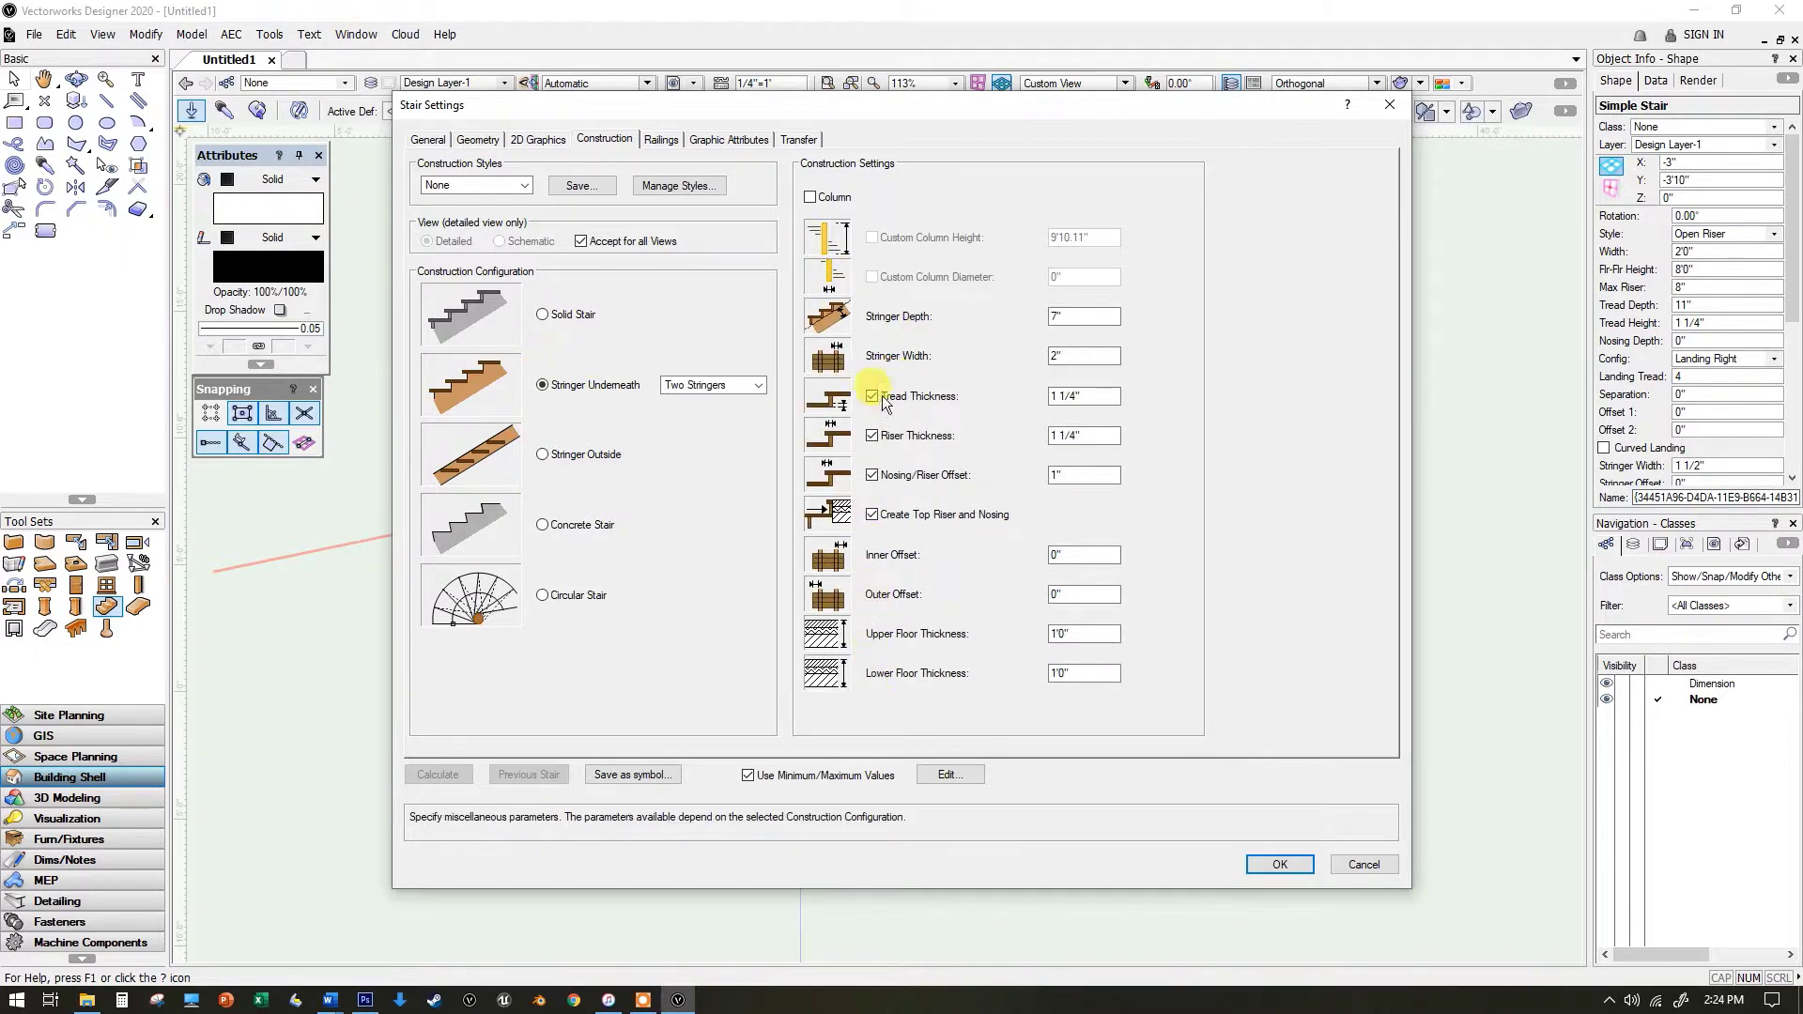
left_click(542, 594)
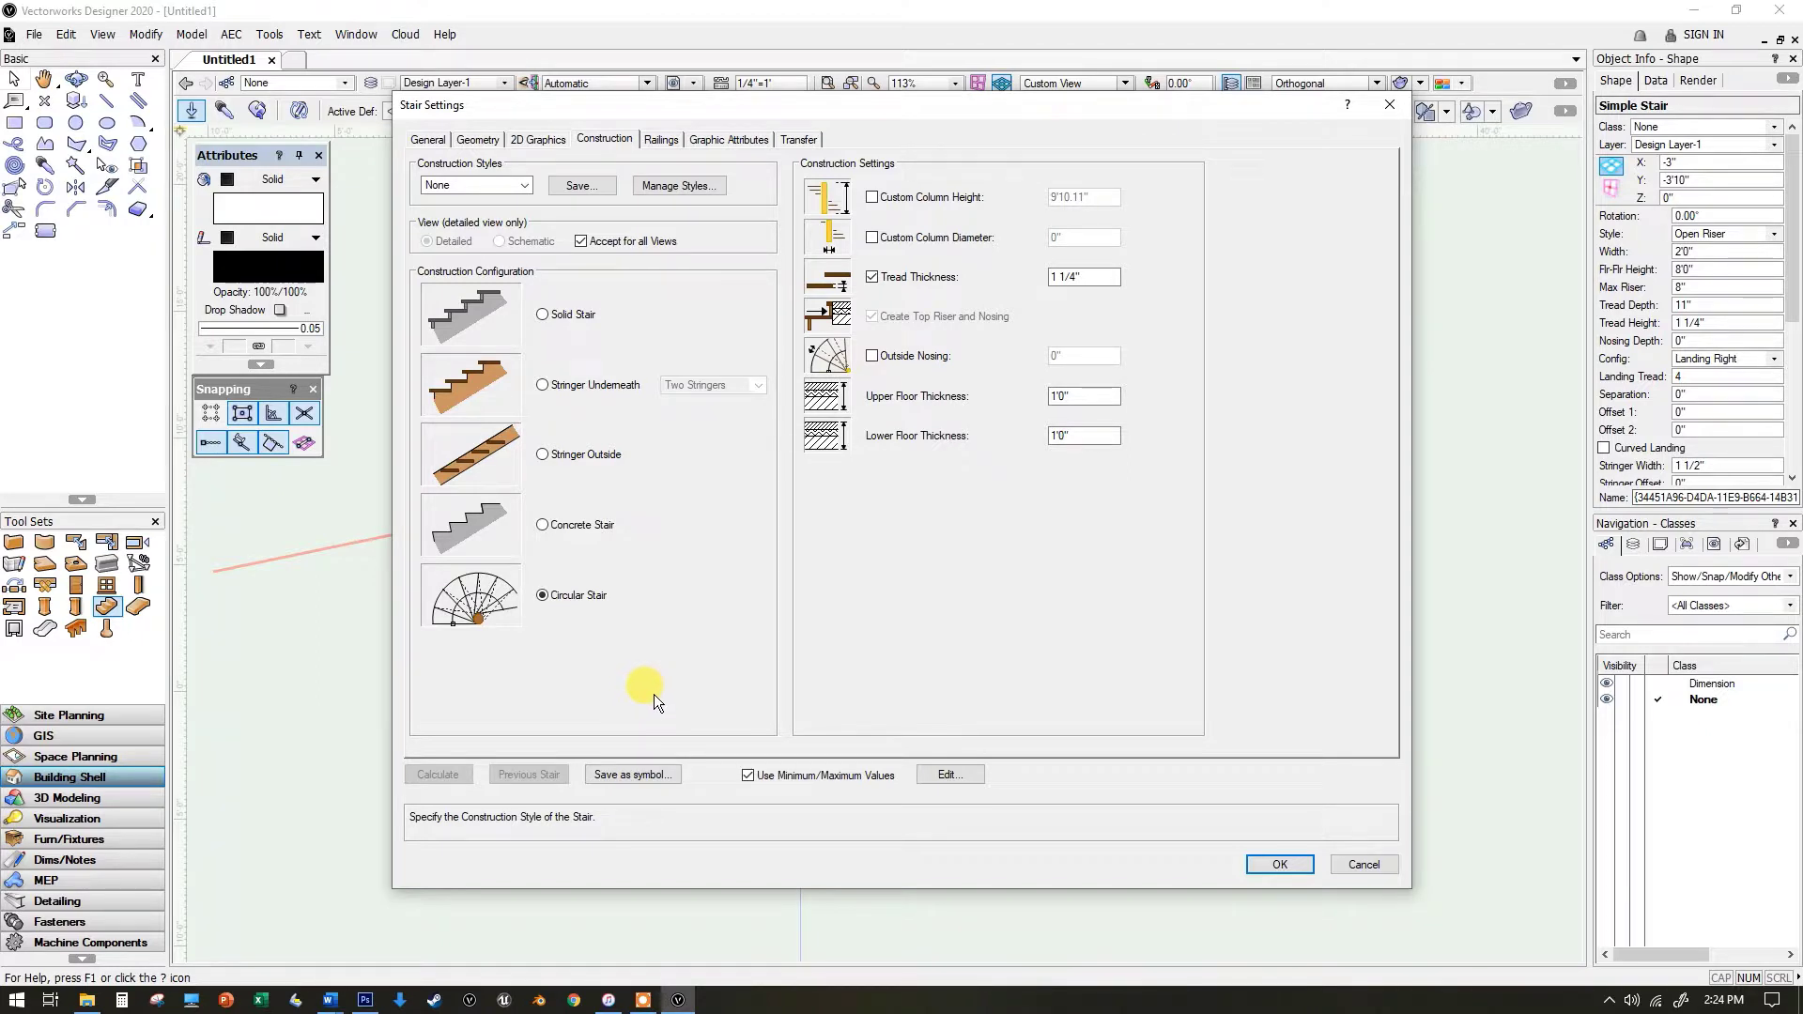
left_click(1280, 863)
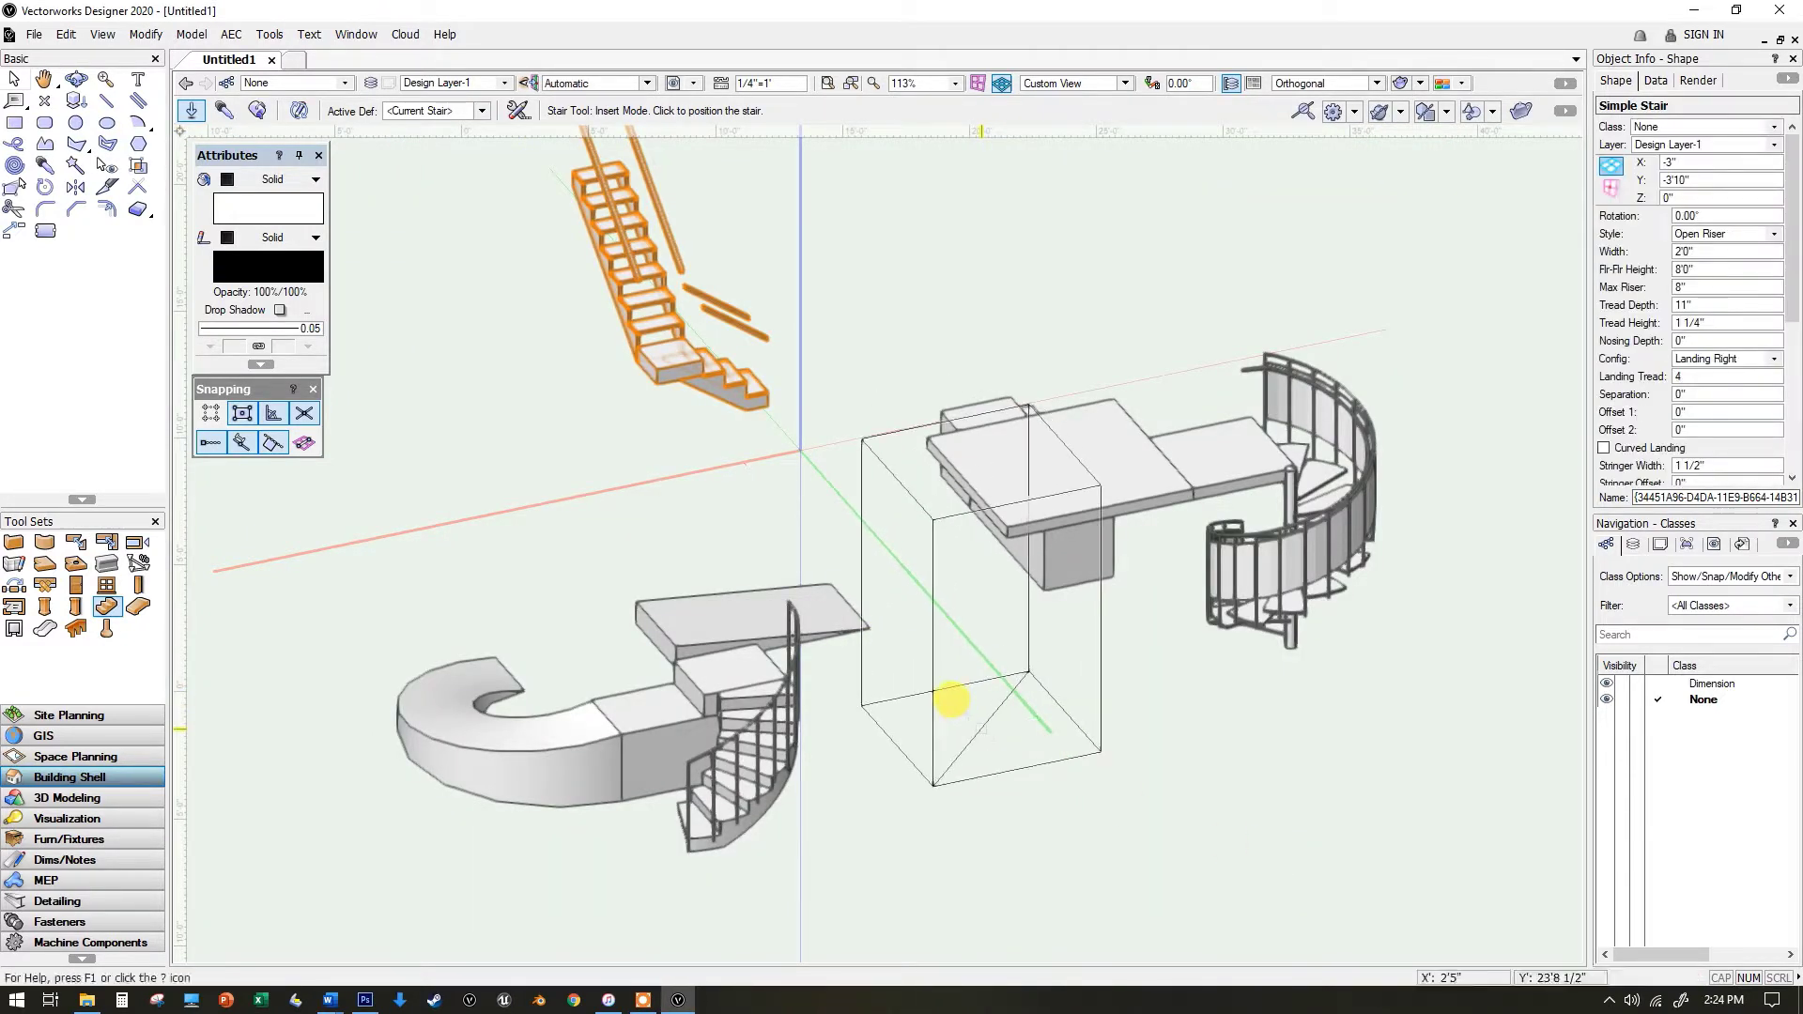
- Place the 9'0" circular stair beside the platform, then select Tools > Workspaces > Spotlight
left_click(952, 700)
left_click(950, 705)
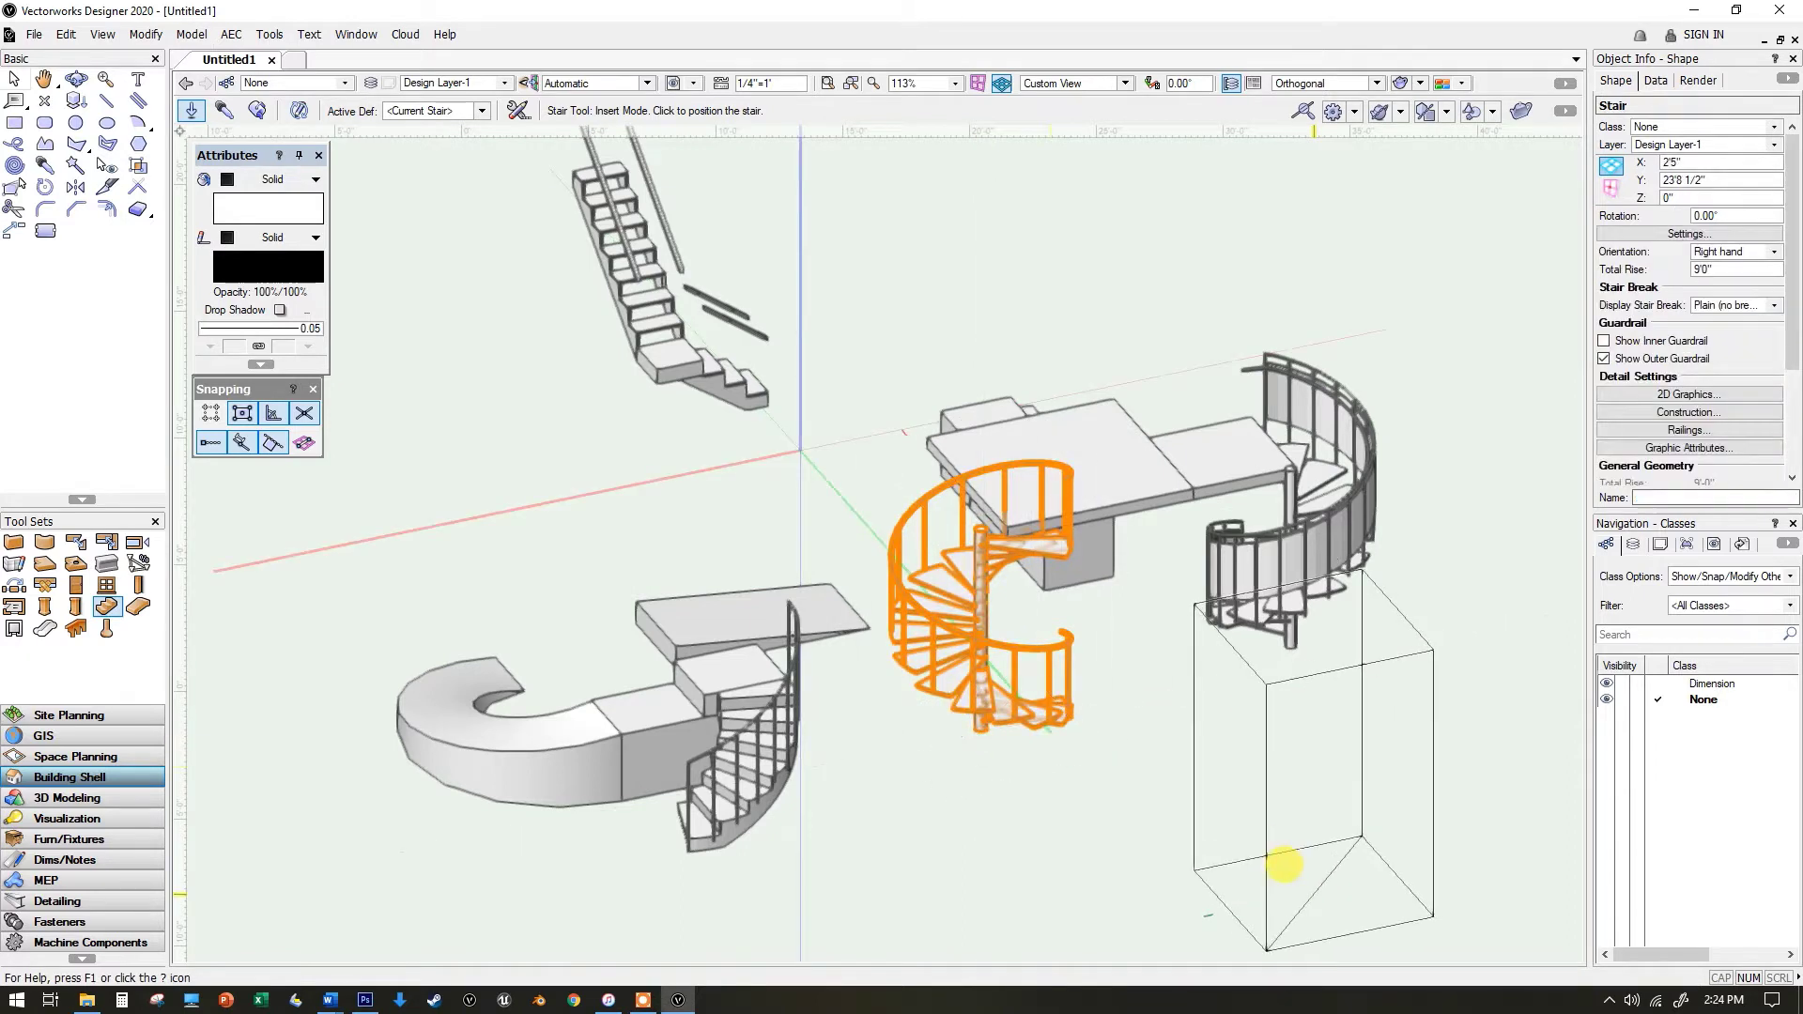
left_click(265, 36)
mouse_move(320, 658)
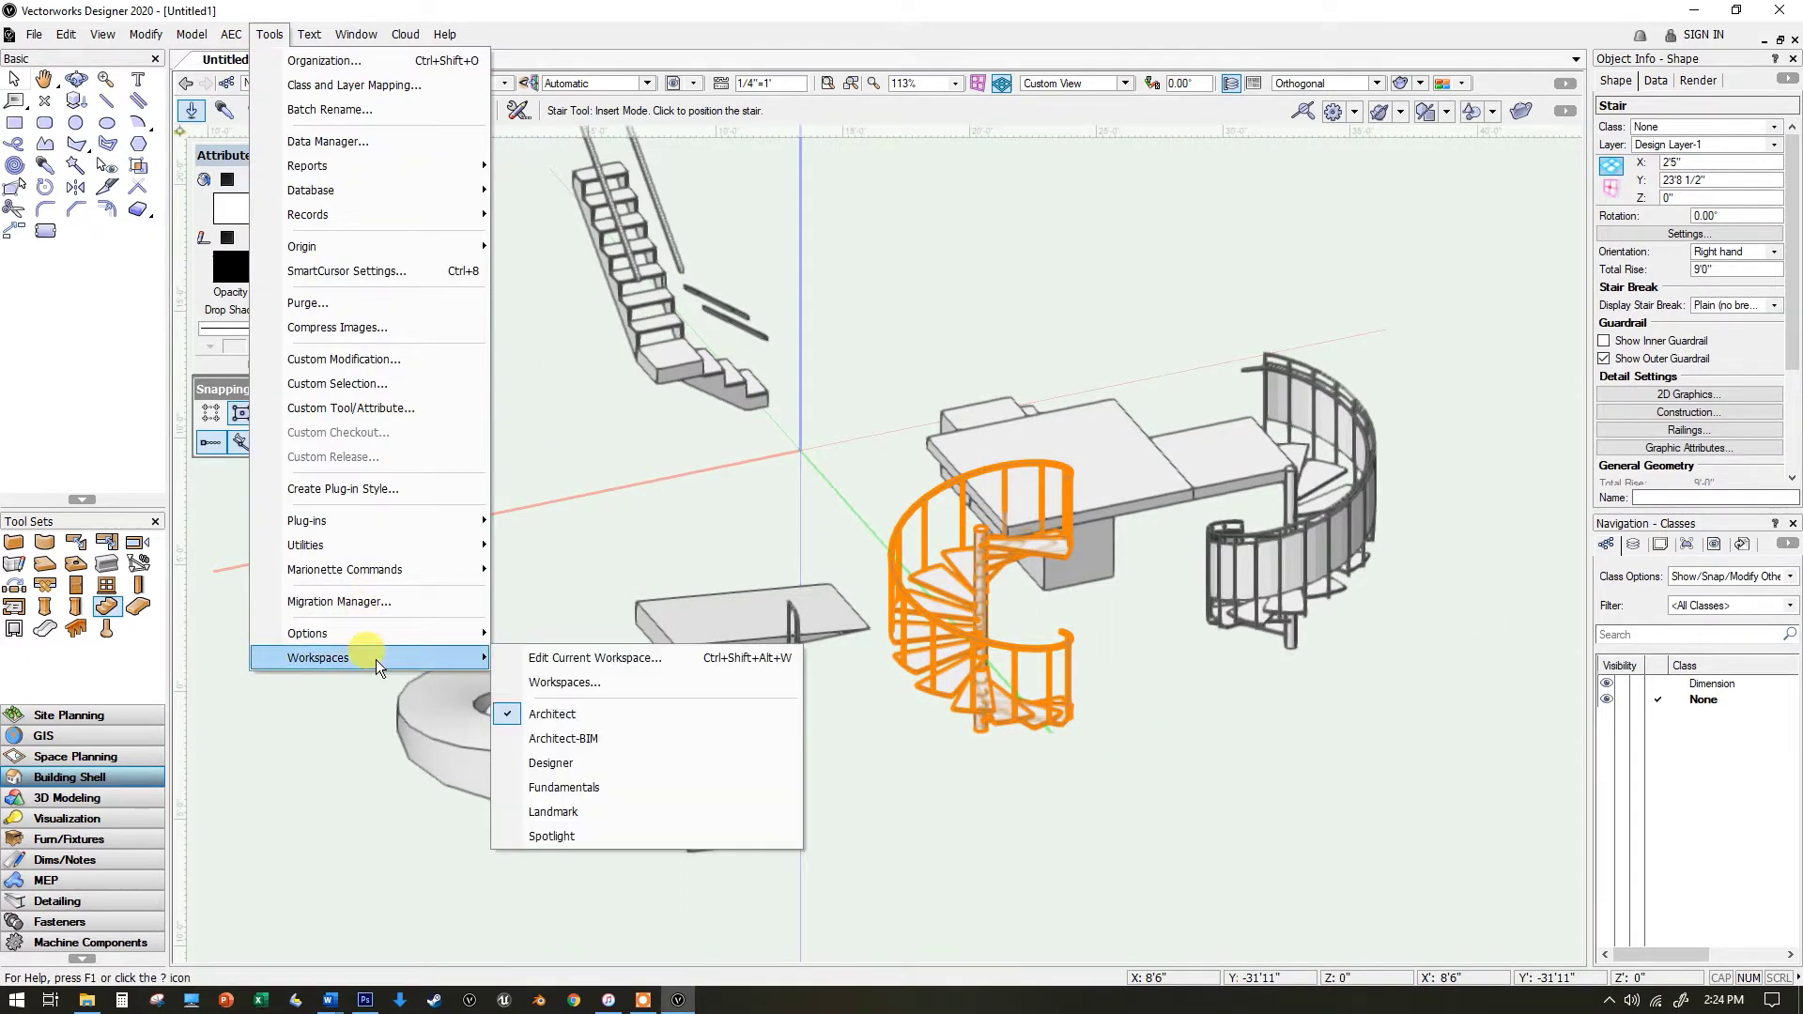
left_click(590, 836)
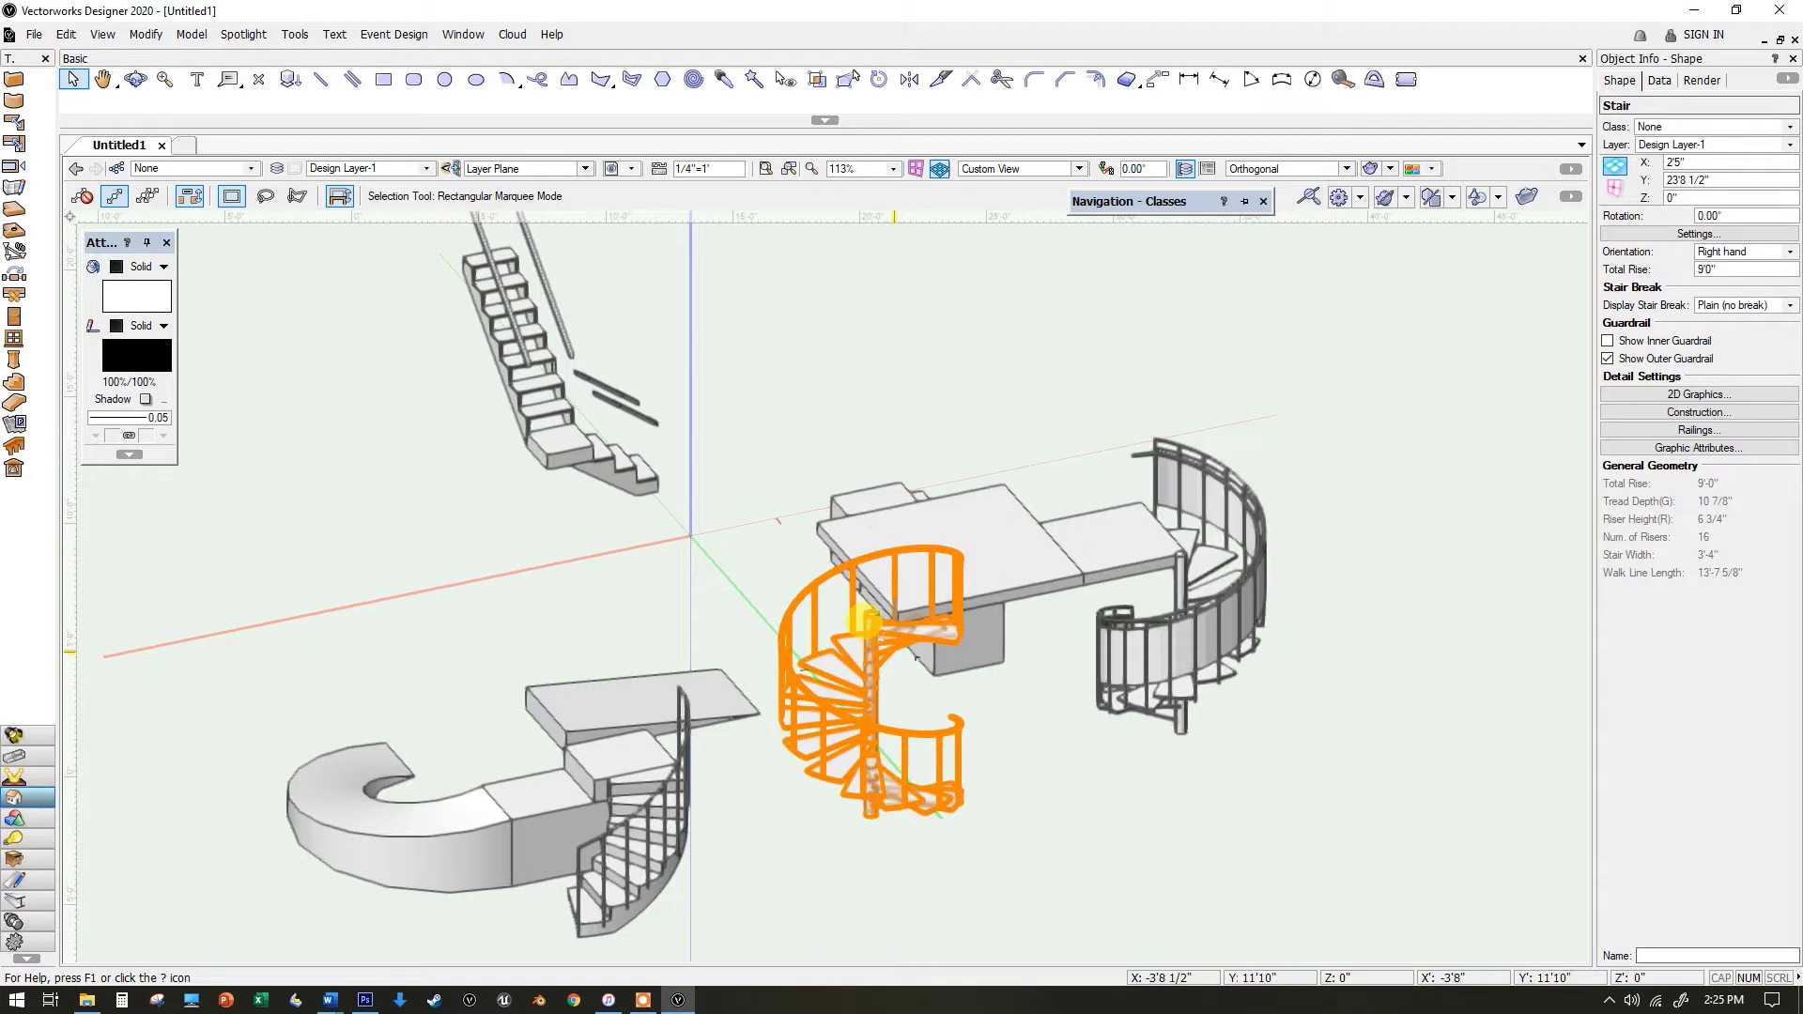
- Check the spiral stair's settings, then orbit around the stair from several viewpoints
left_click(1695, 234)
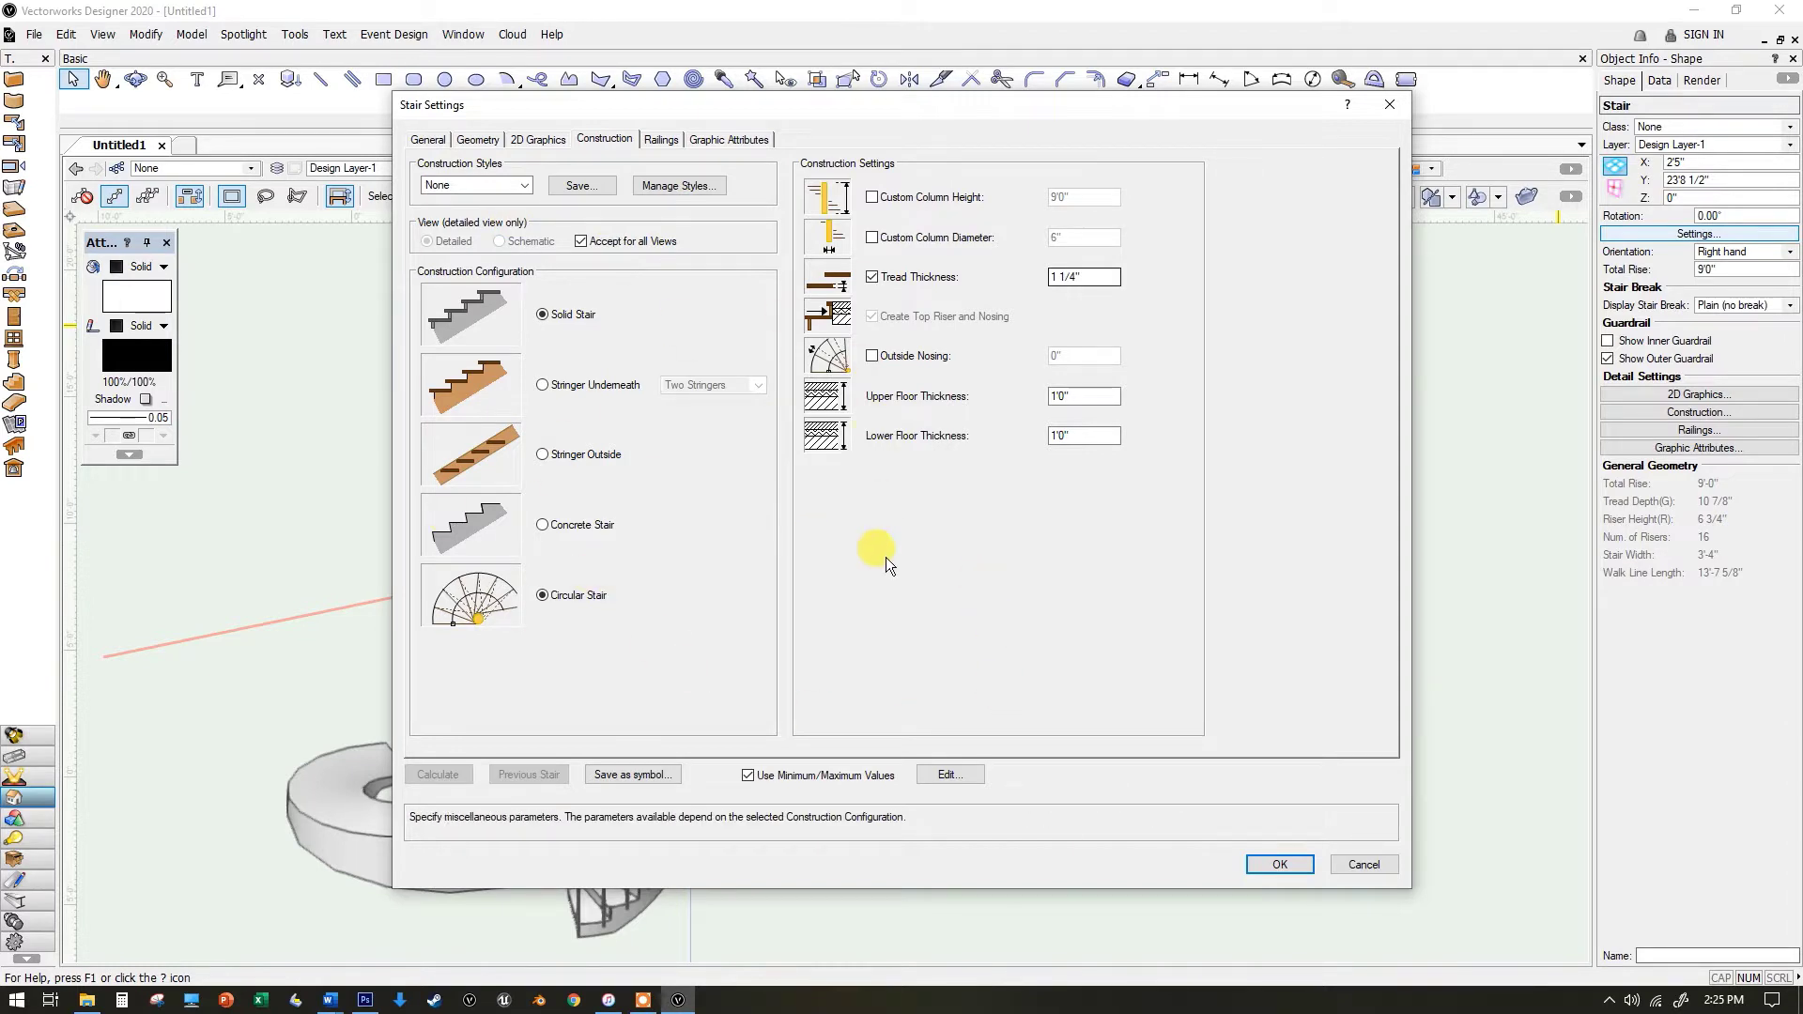
left_click(1364, 865)
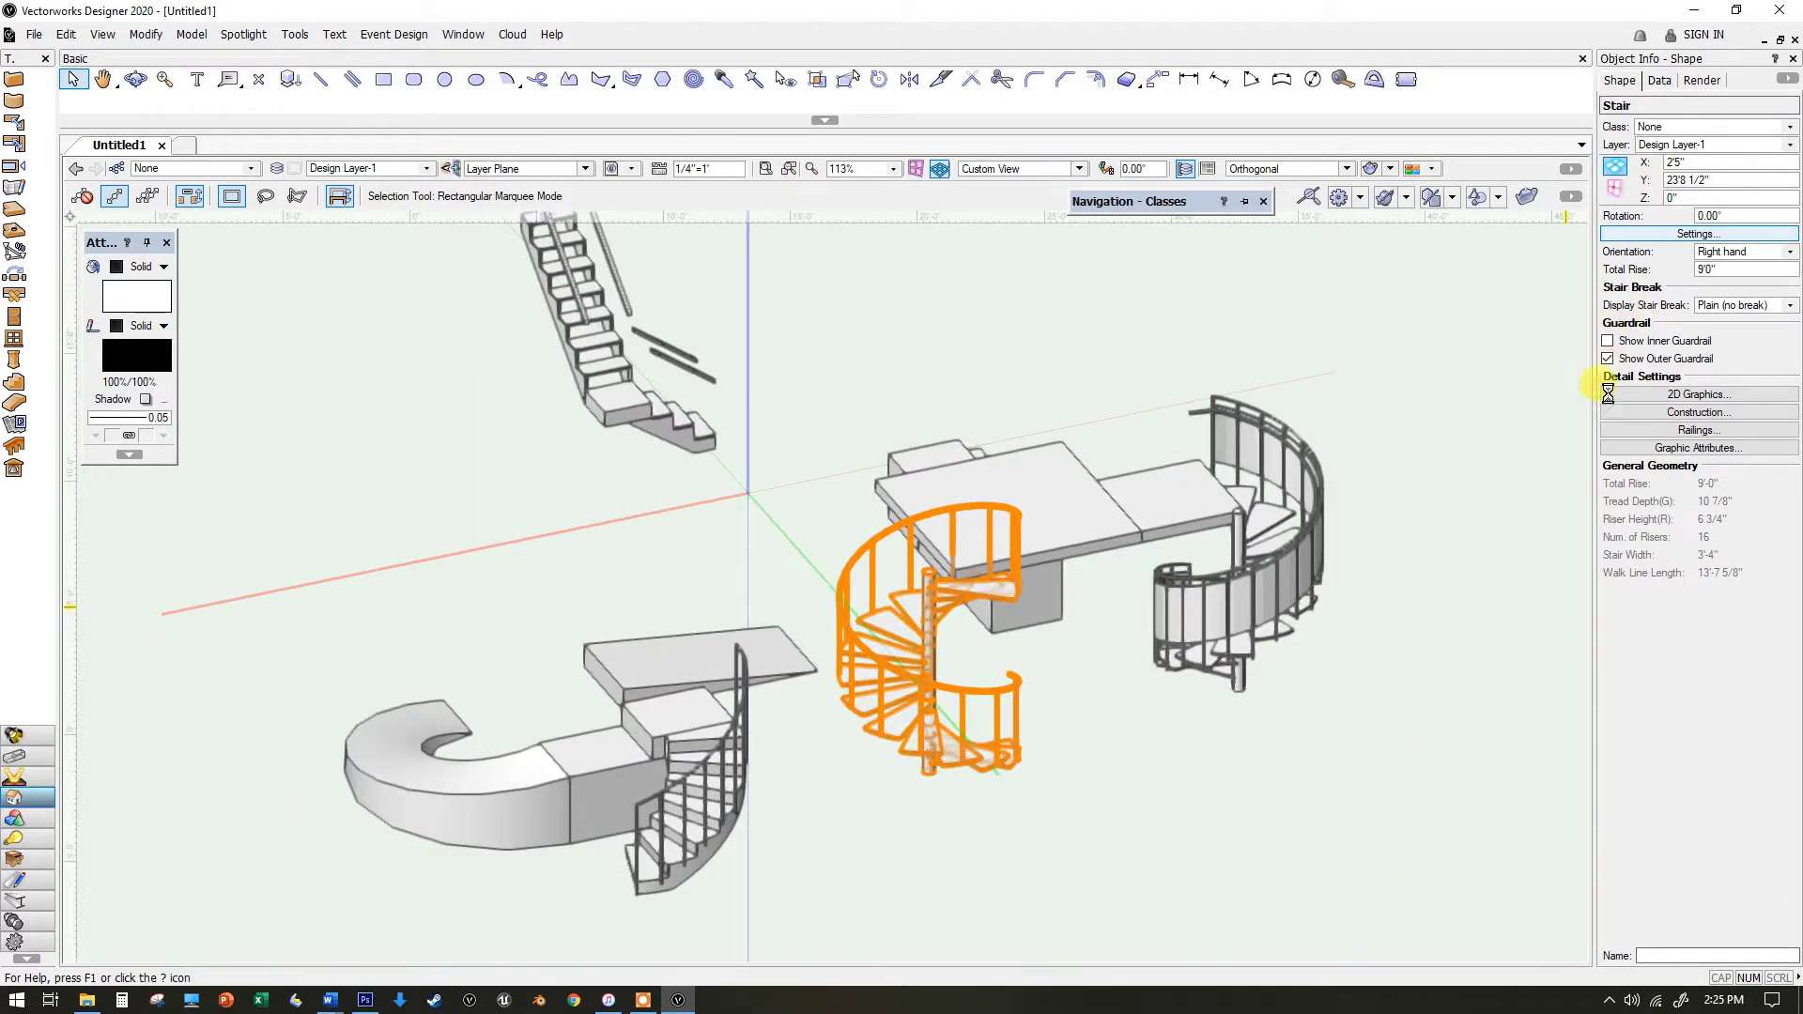
left_click(134, 80)
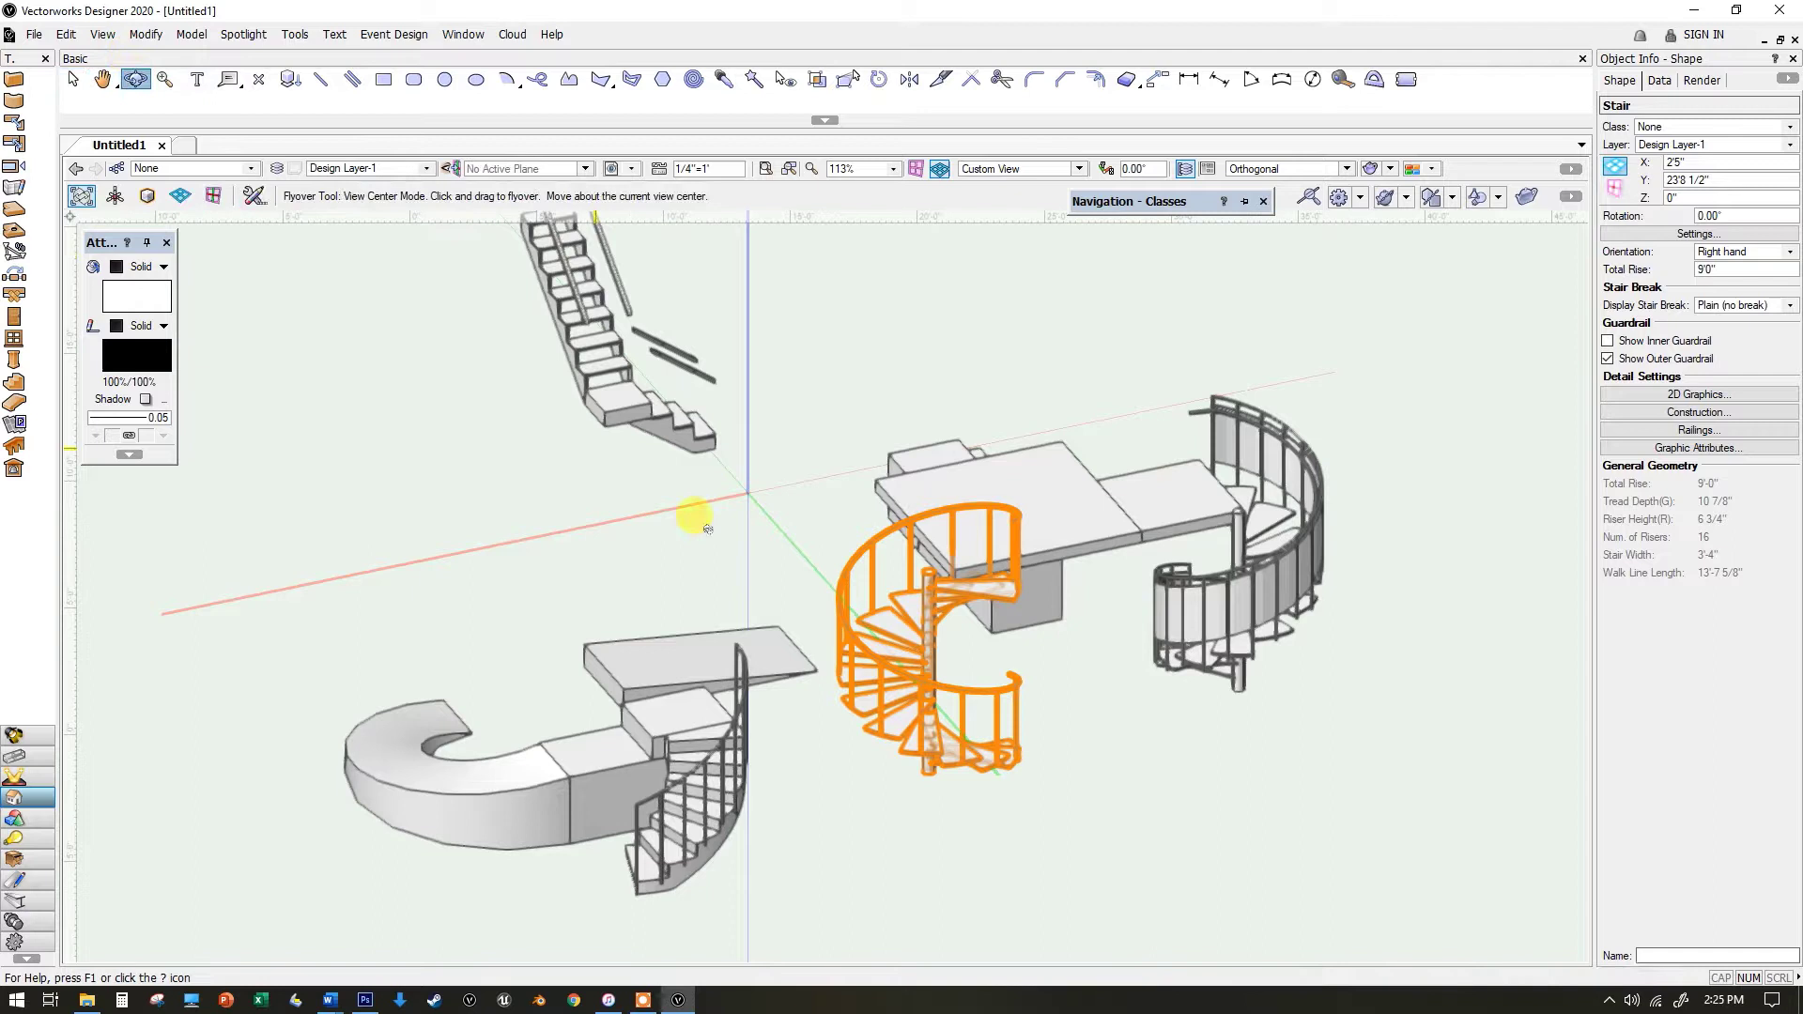
left_click_drag(922, 662, 1009, 576)
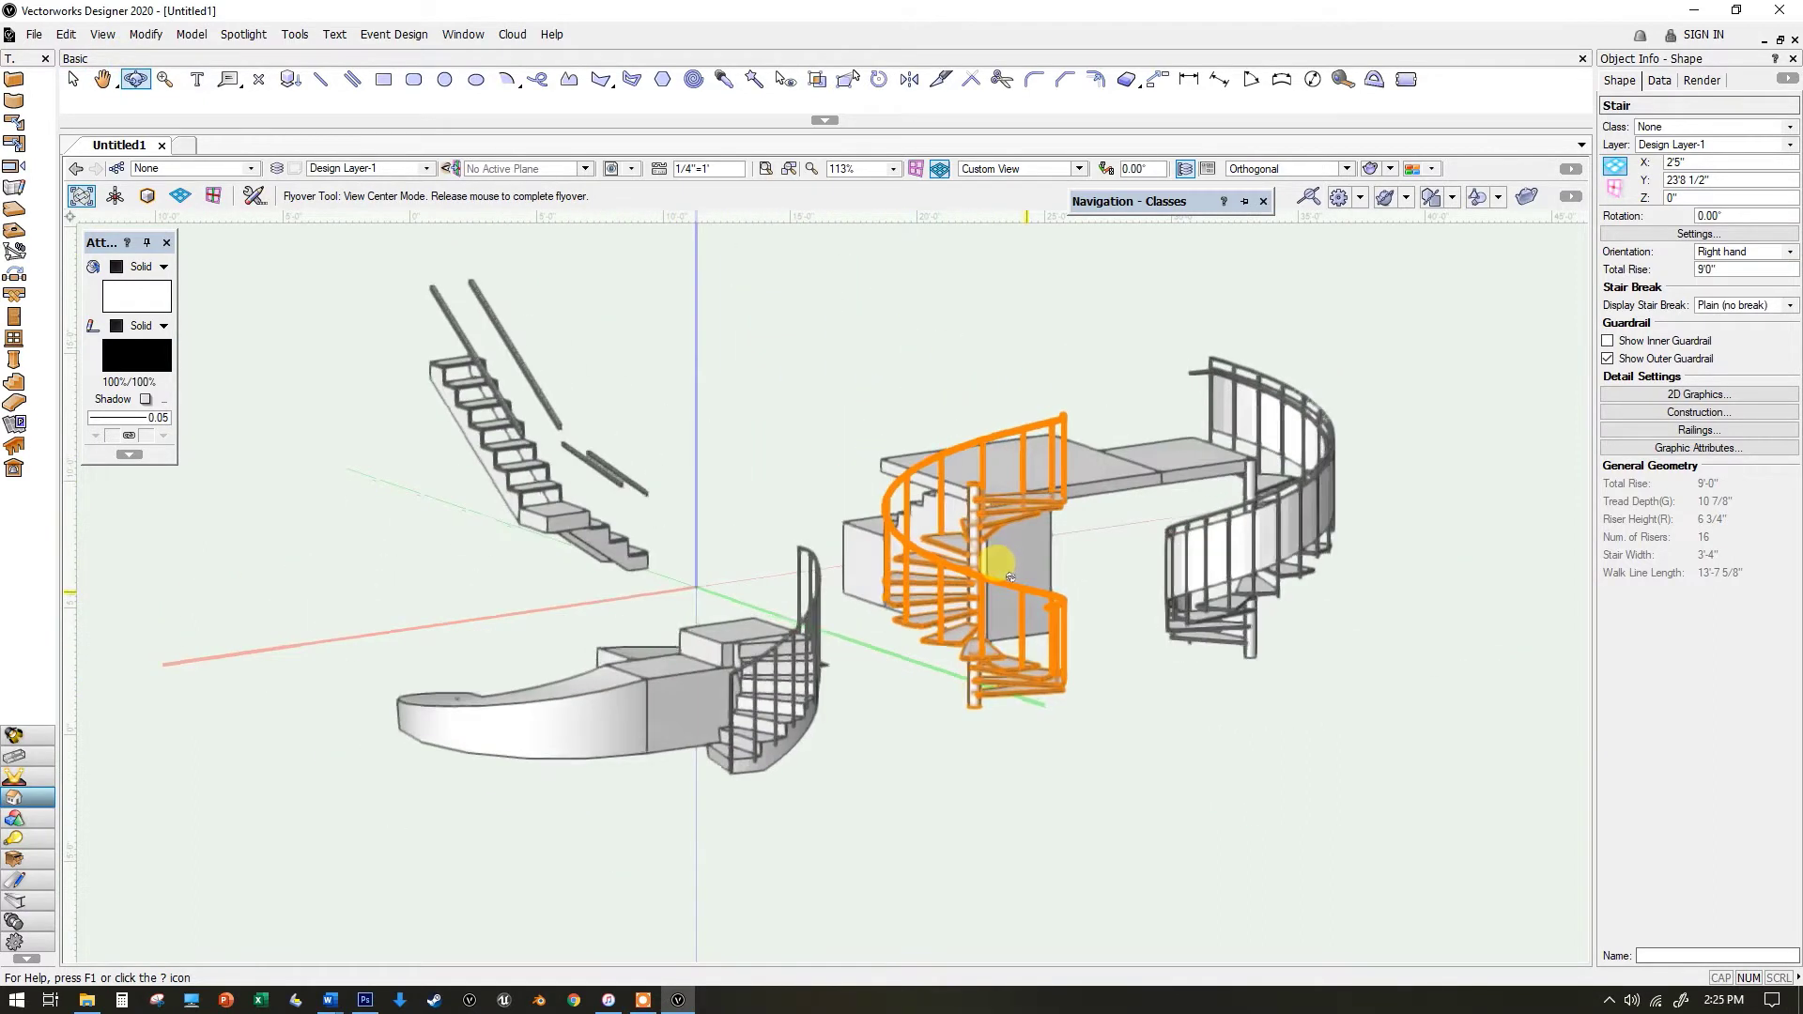
scroll(1009, 577, "up", 3)
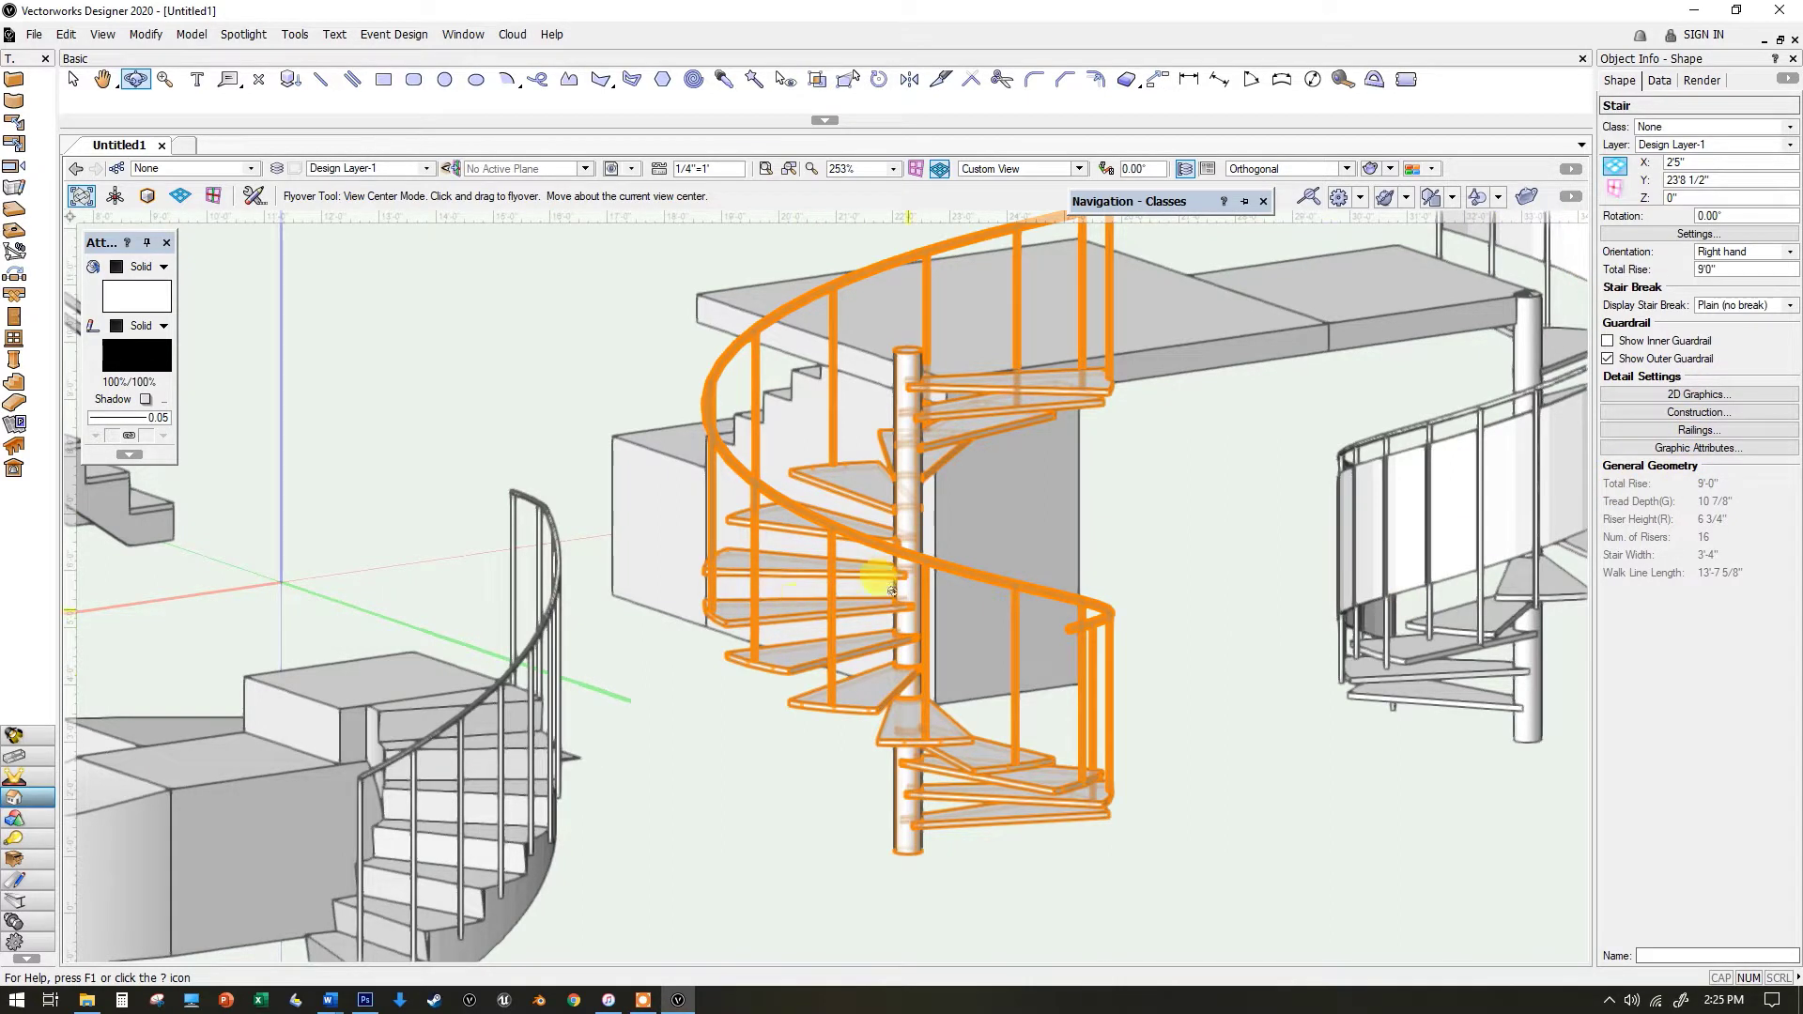
scroll(880, 577, "down", 3)
left_click_drag(973, 644, 786, 859)
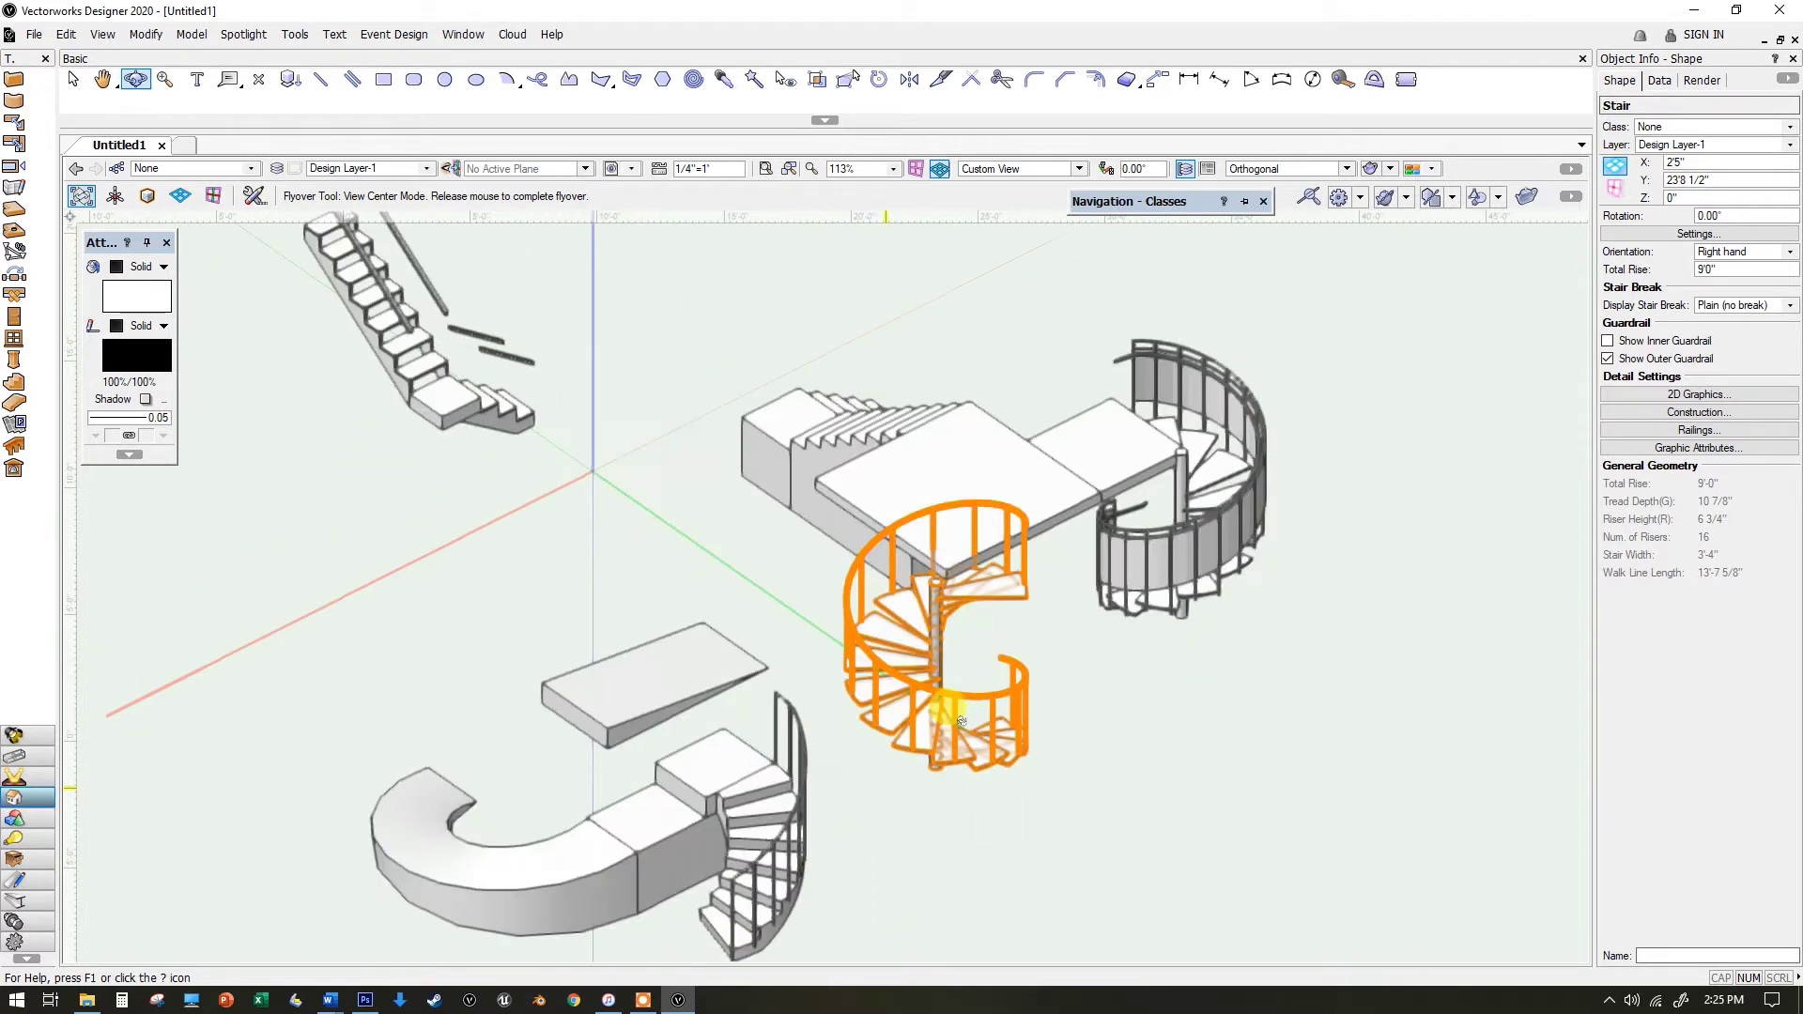
left_click_drag(786, 860, 1037, 842)
scroll(1037, 842, "up", 3)
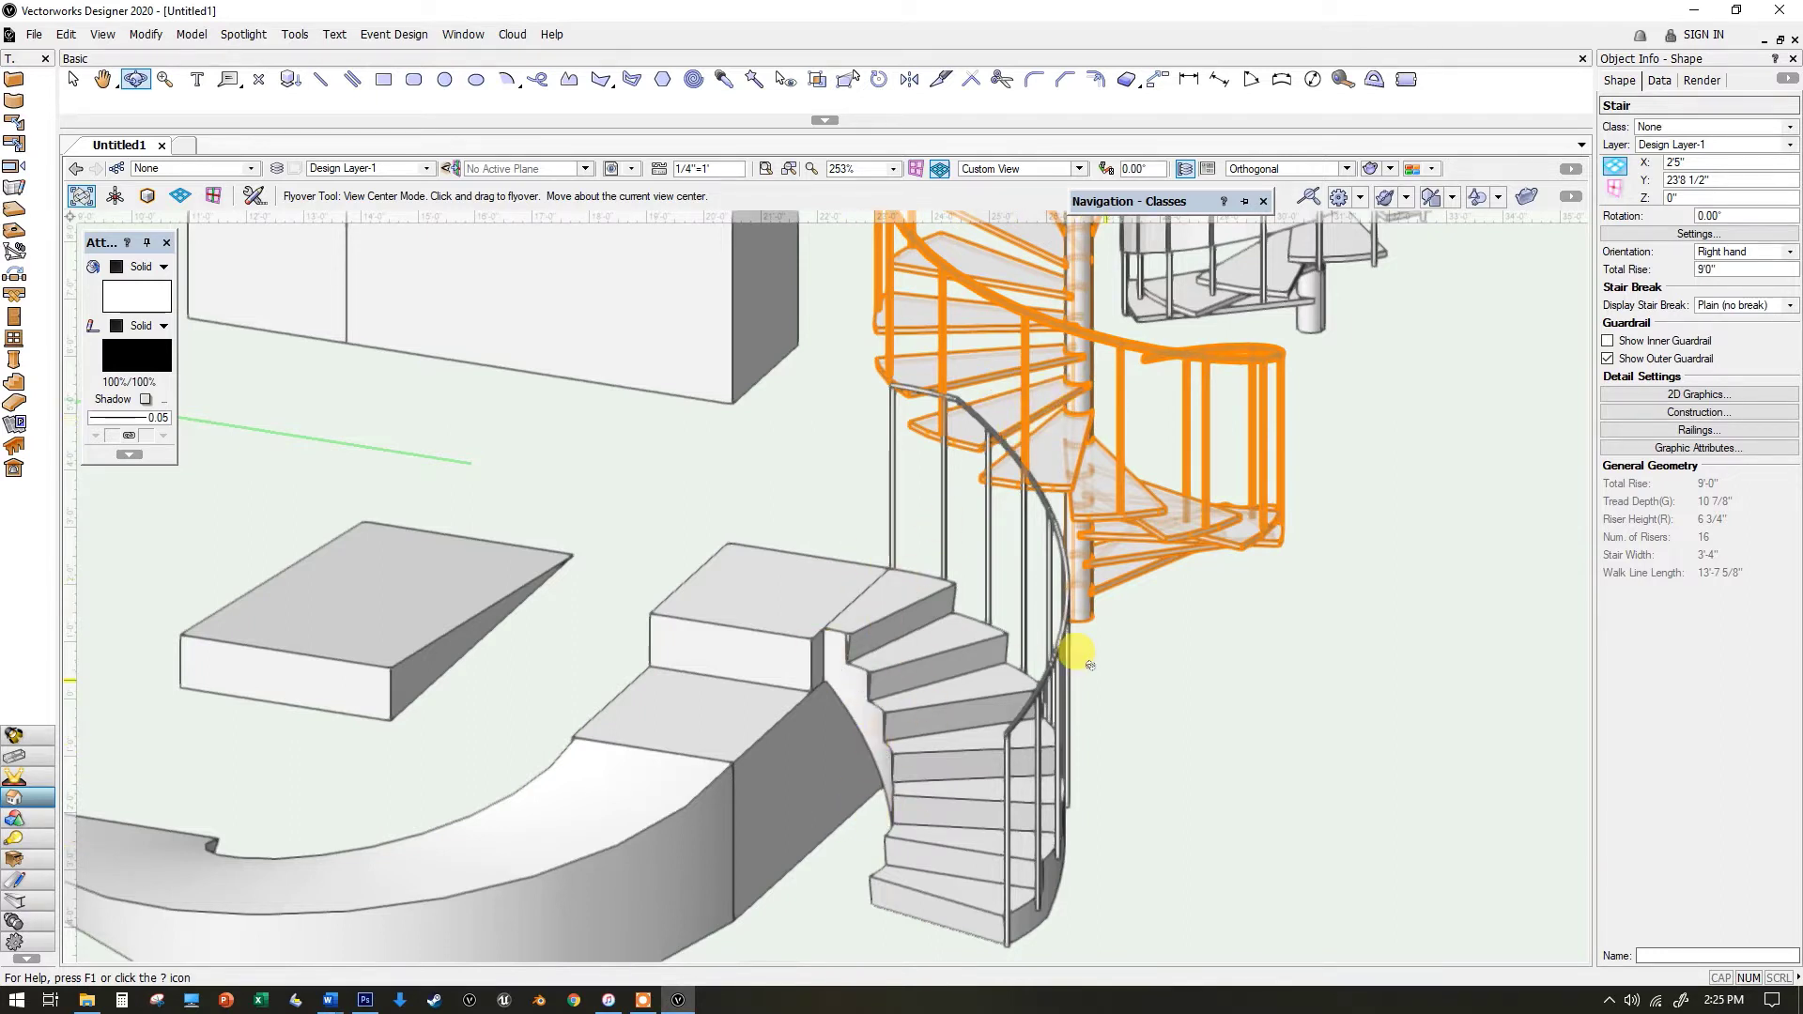
scroll(926, 658, "down", 3)
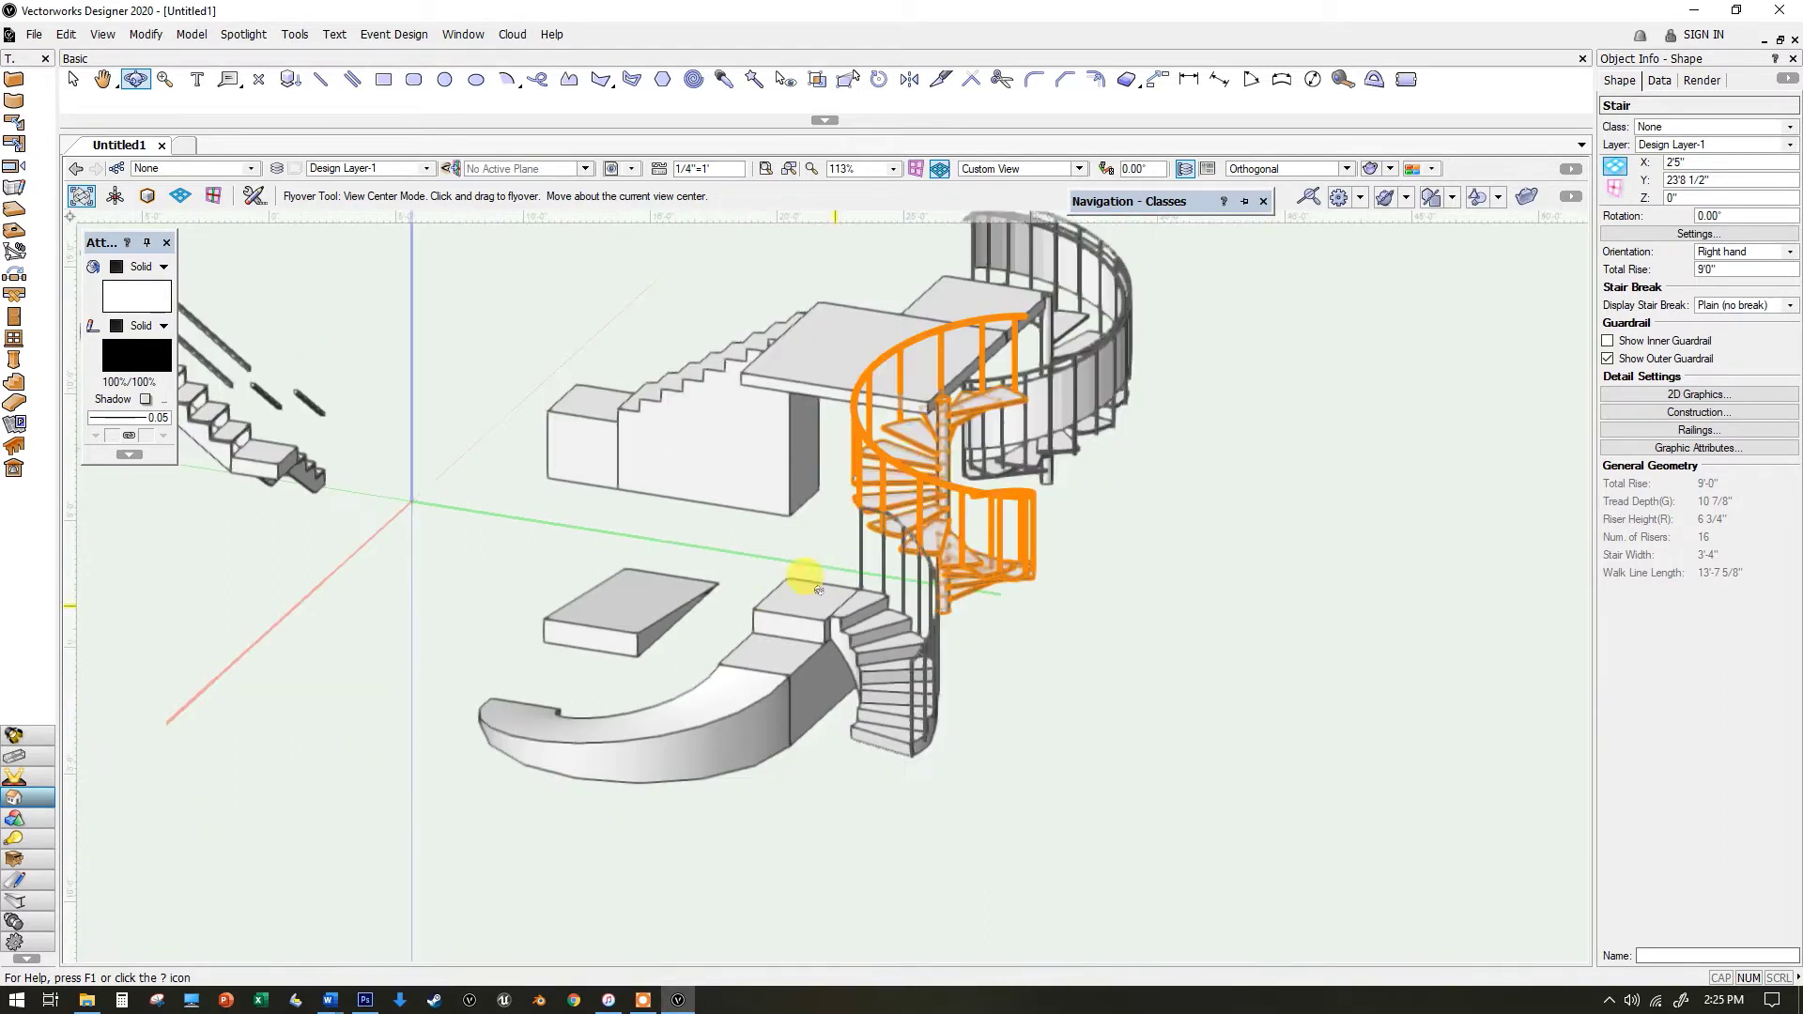
left_click_drag(668, 610, 652, 544)
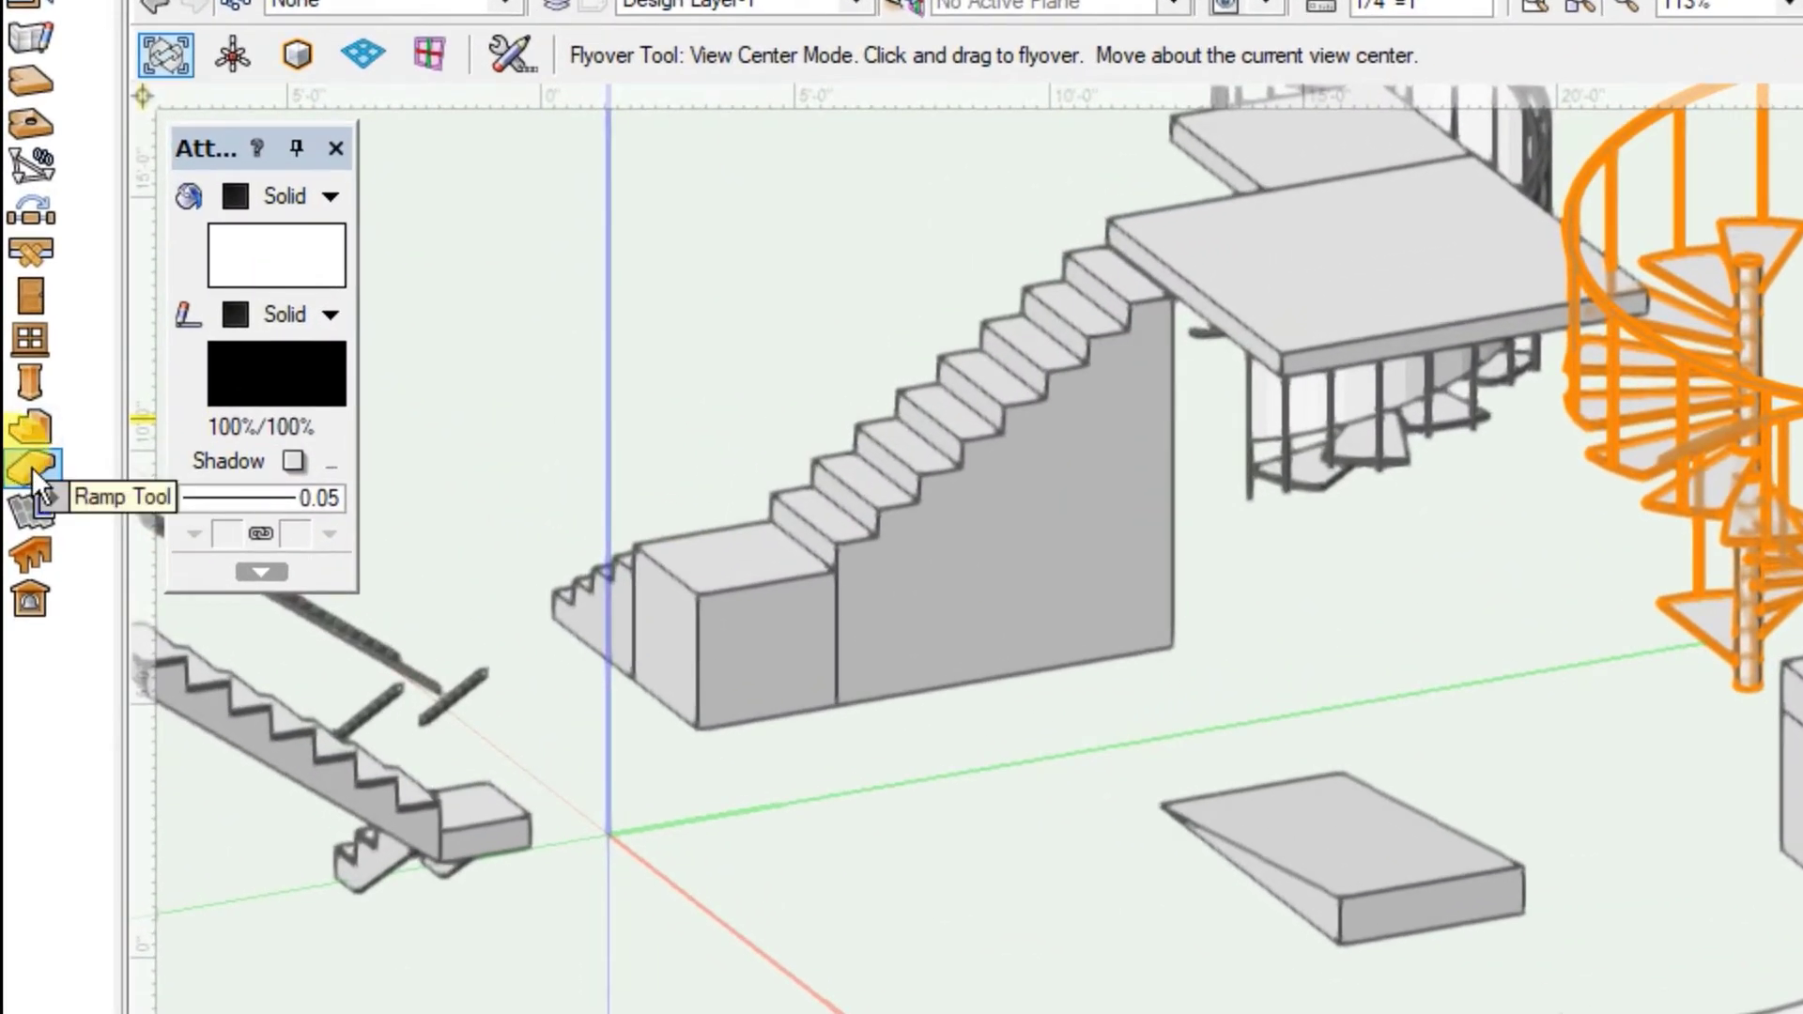
- Place a straight ramp in front of the stairs with two clicks
left_click(31, 467)
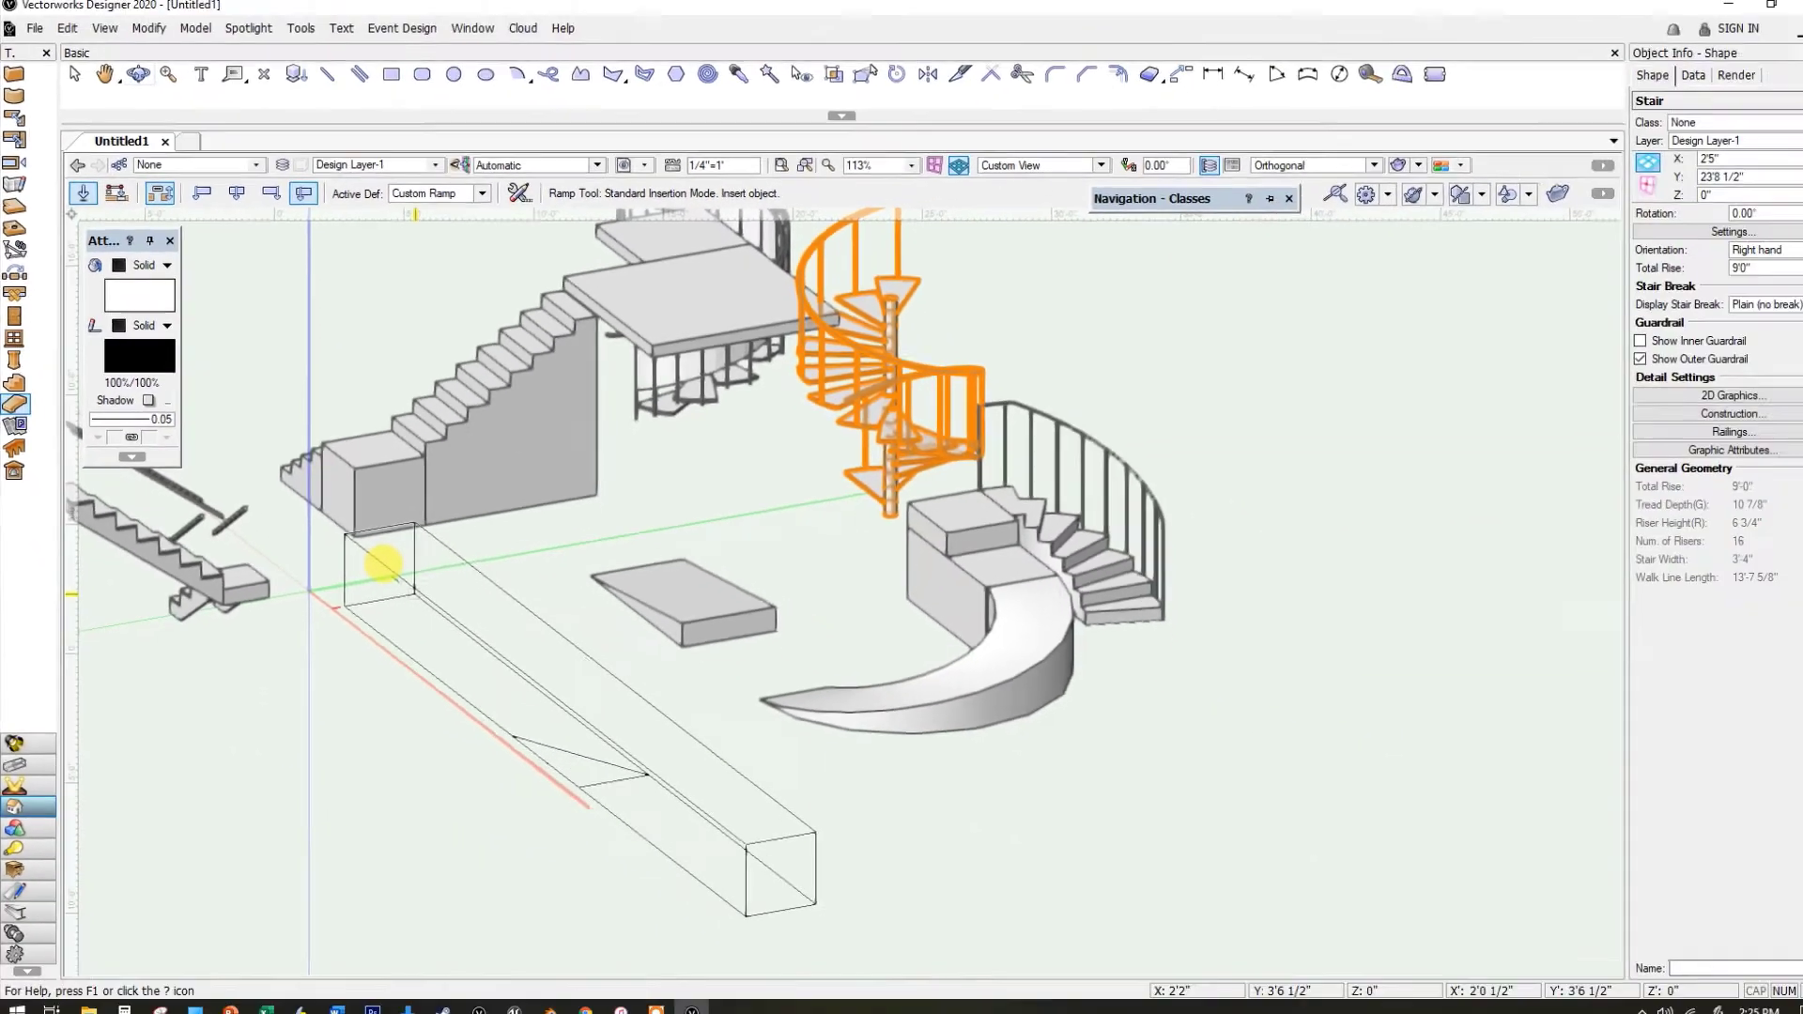
left_click(354, 552)
left_click(400, 563)
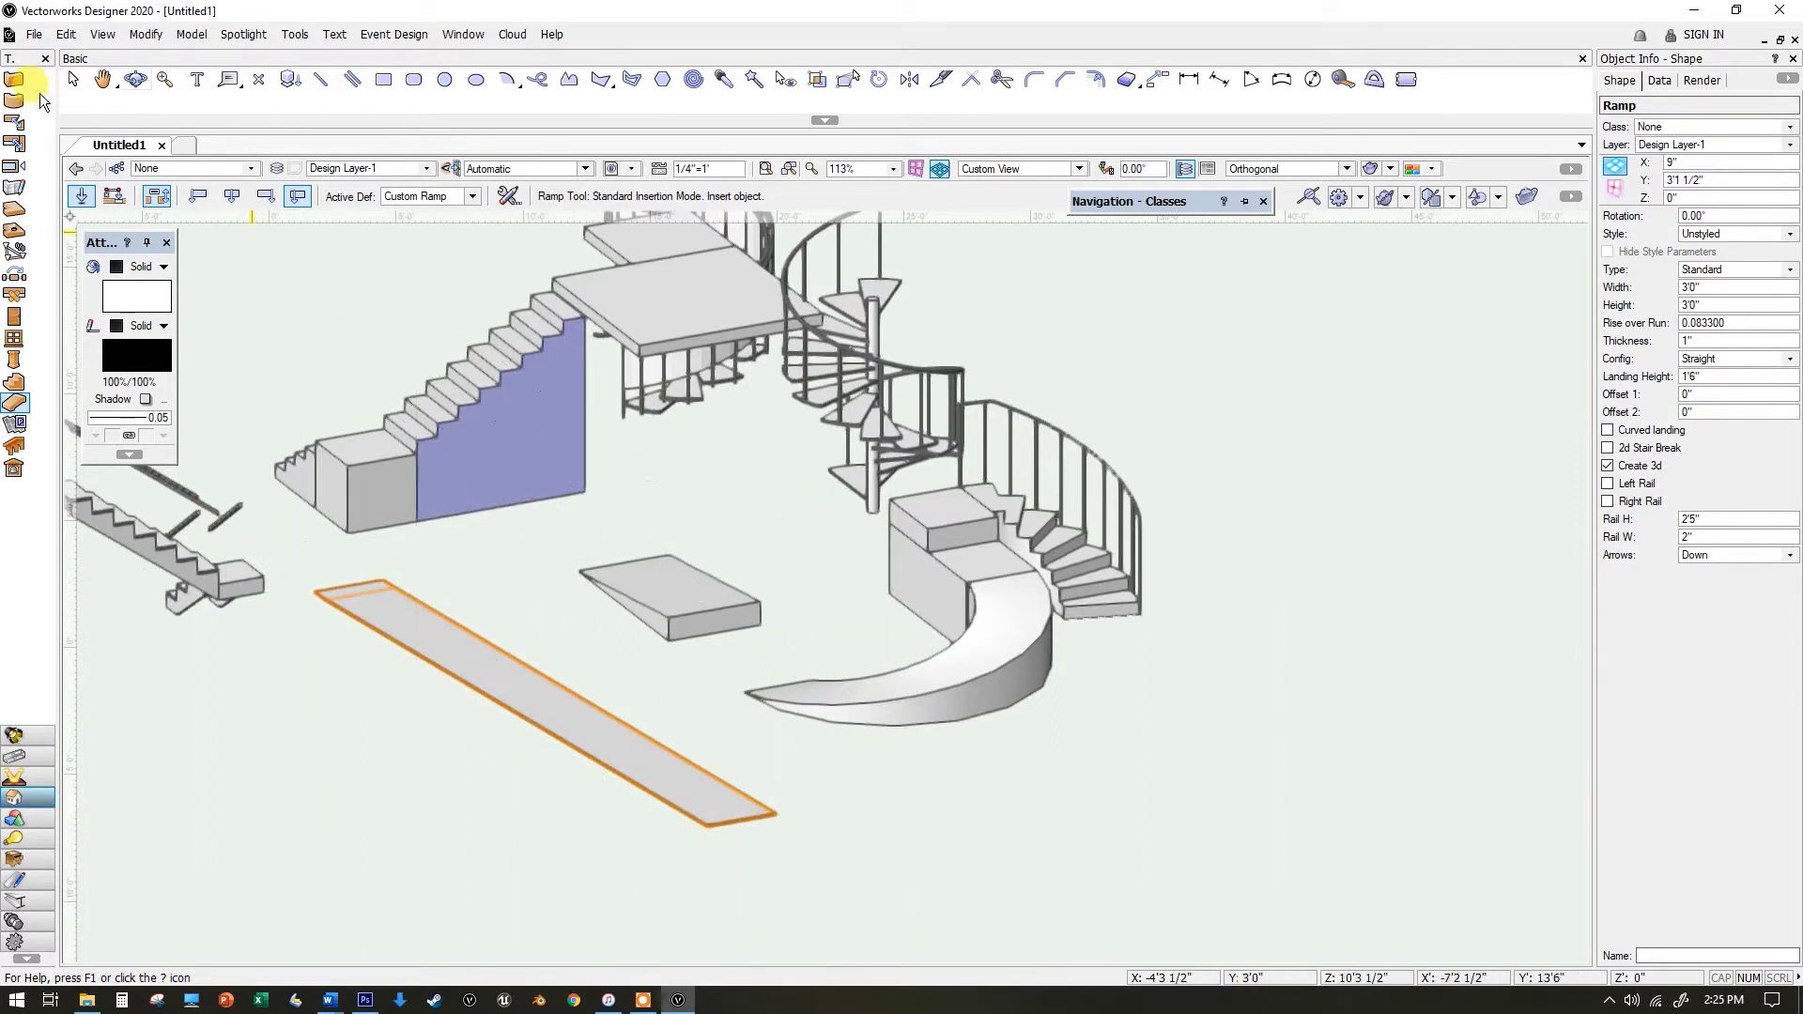
left_click(72, 80)
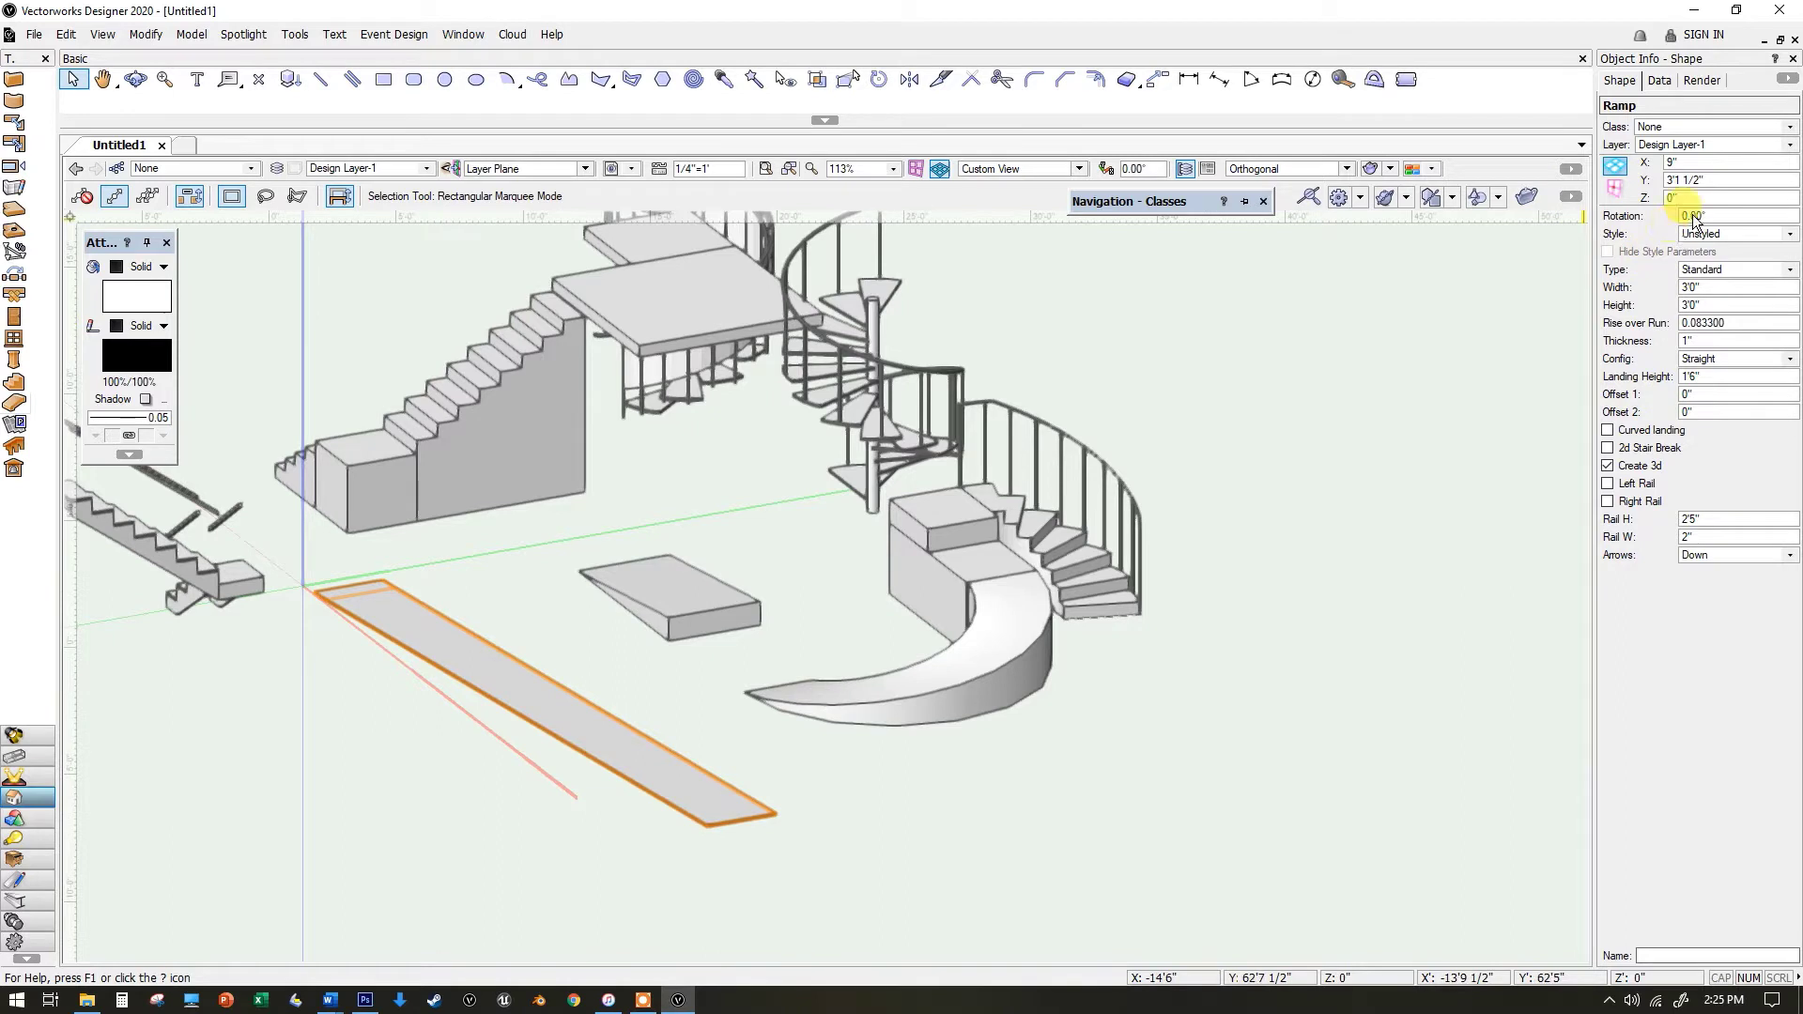
- Make the ramp Masonry with a 0.12 rise over run
left_click(1707, 270)
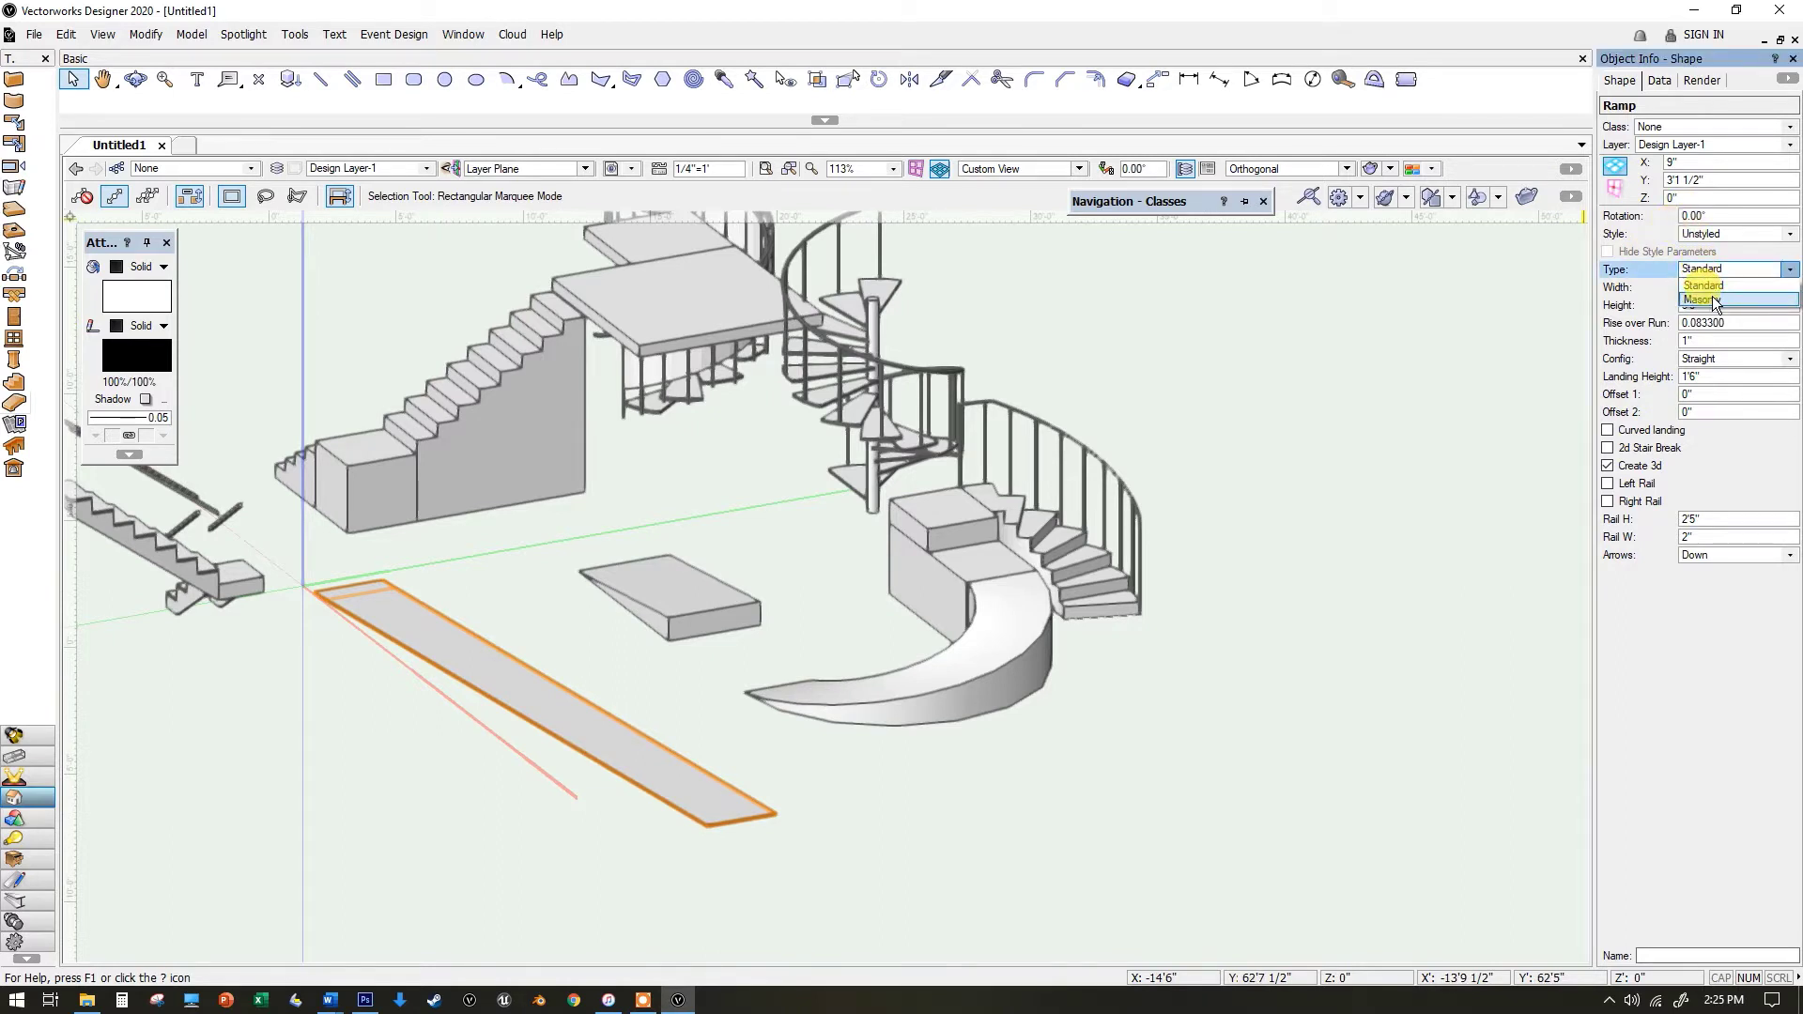
left_click(1711, 299)
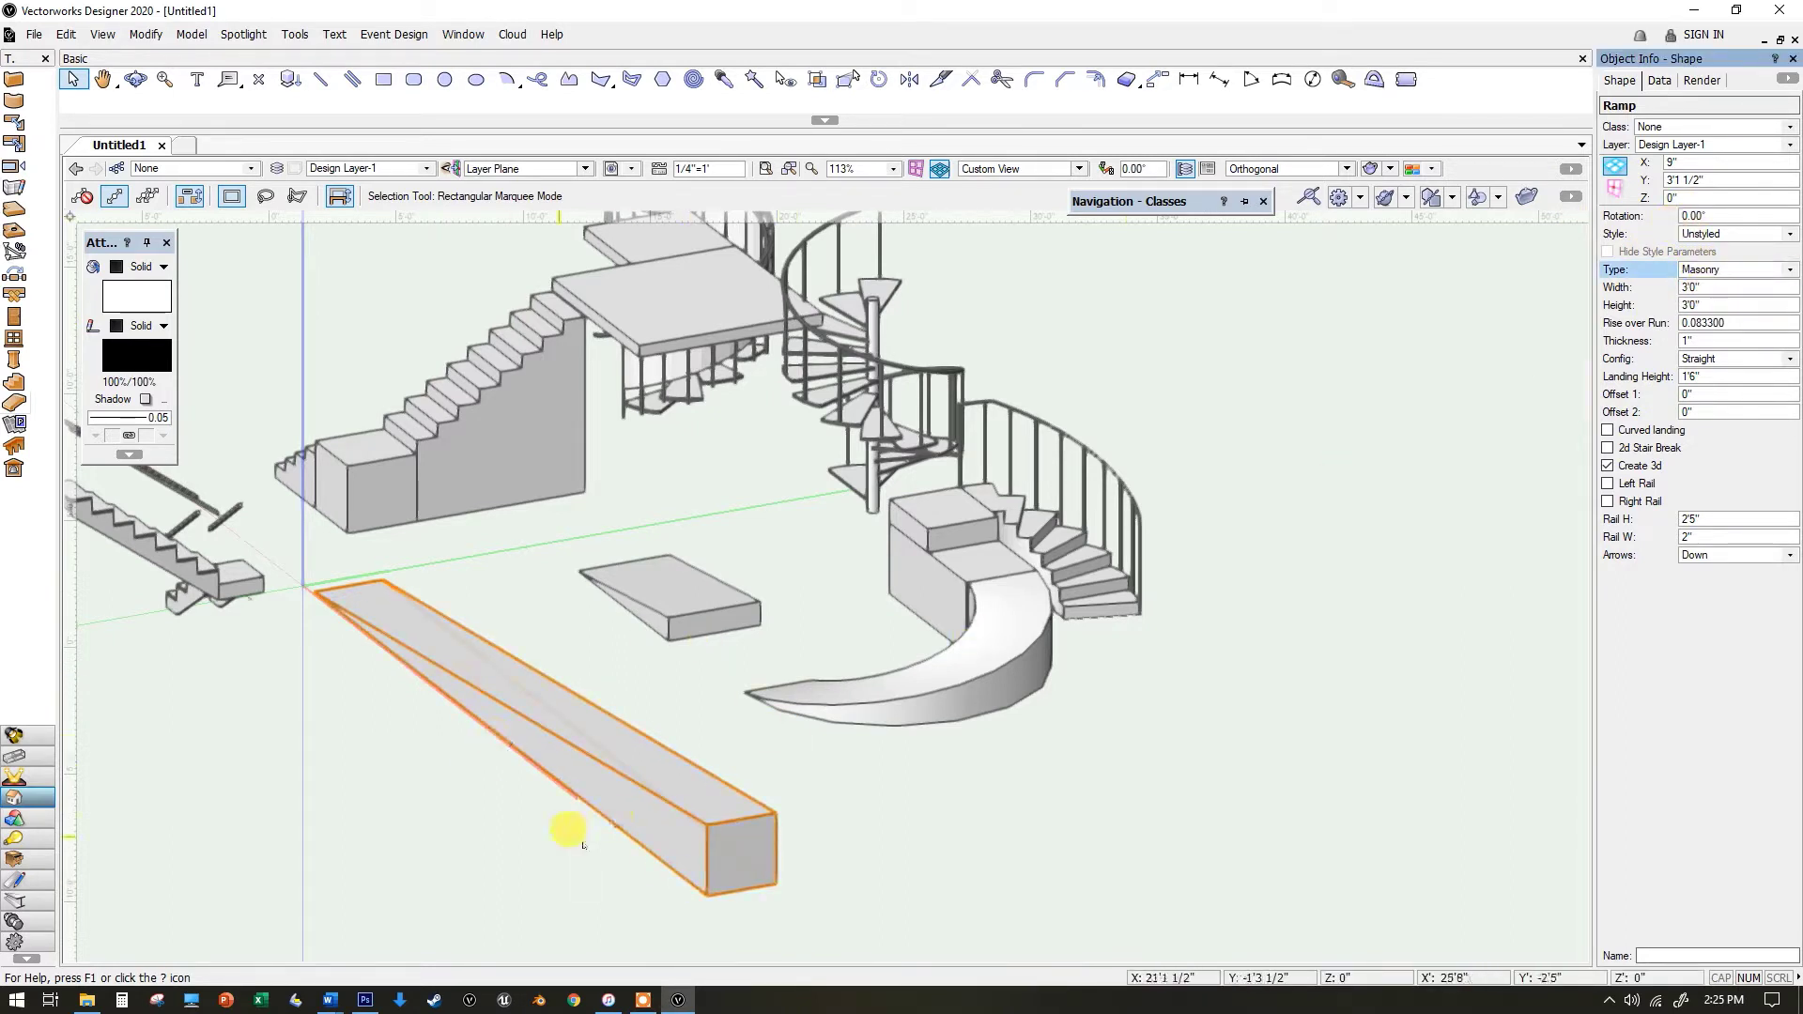
left_click(1722, 288)
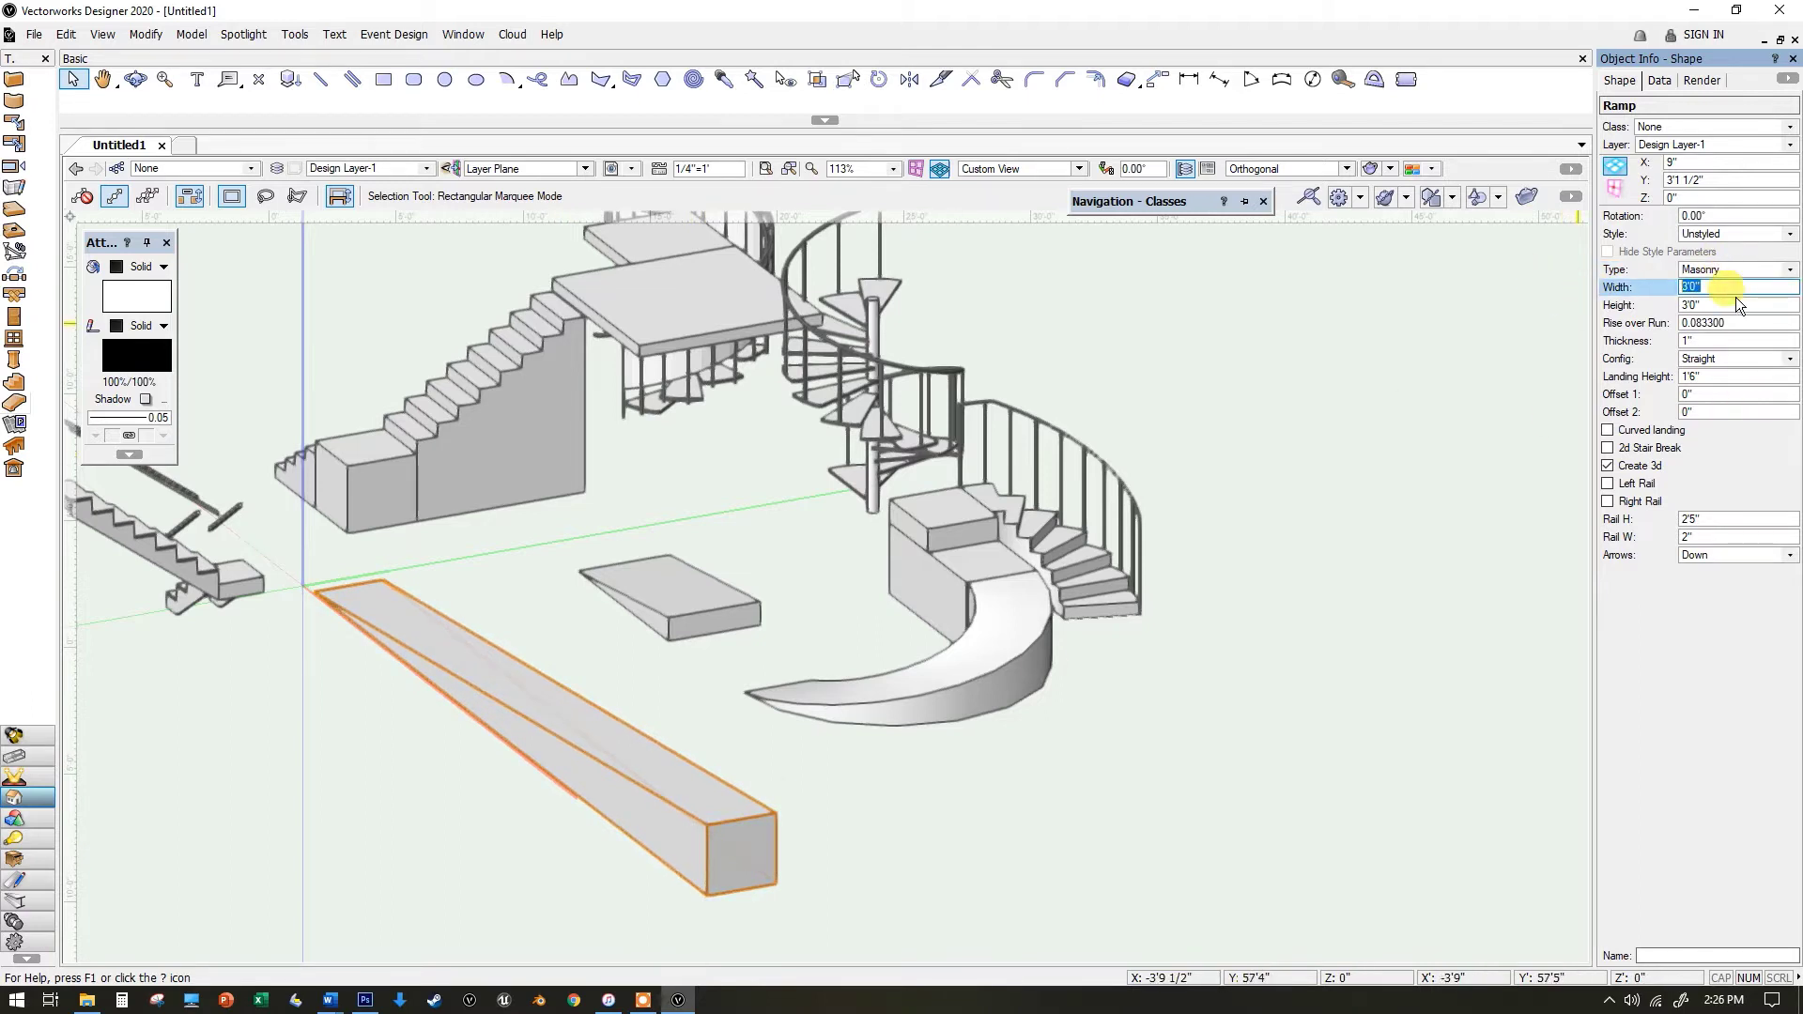
left_click(1735, 302)
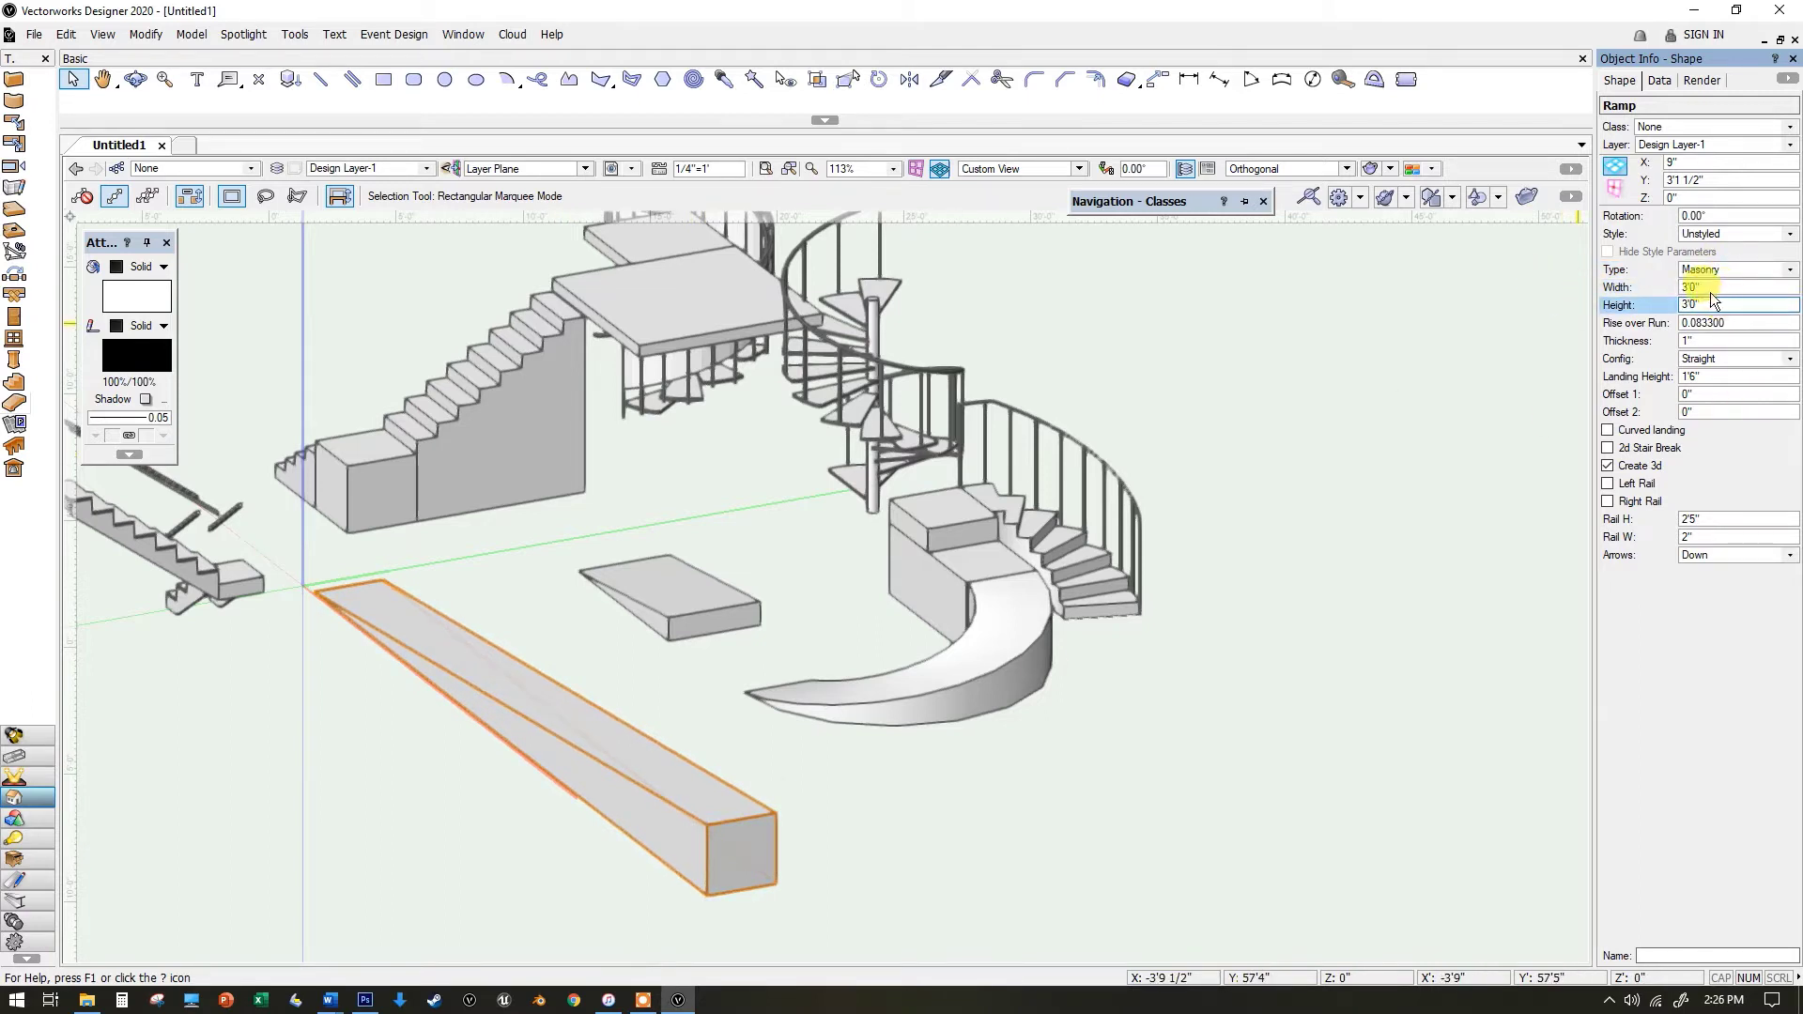
double_click(1705, 302)
left_click(1711, 323)
double_click(1708, 322)
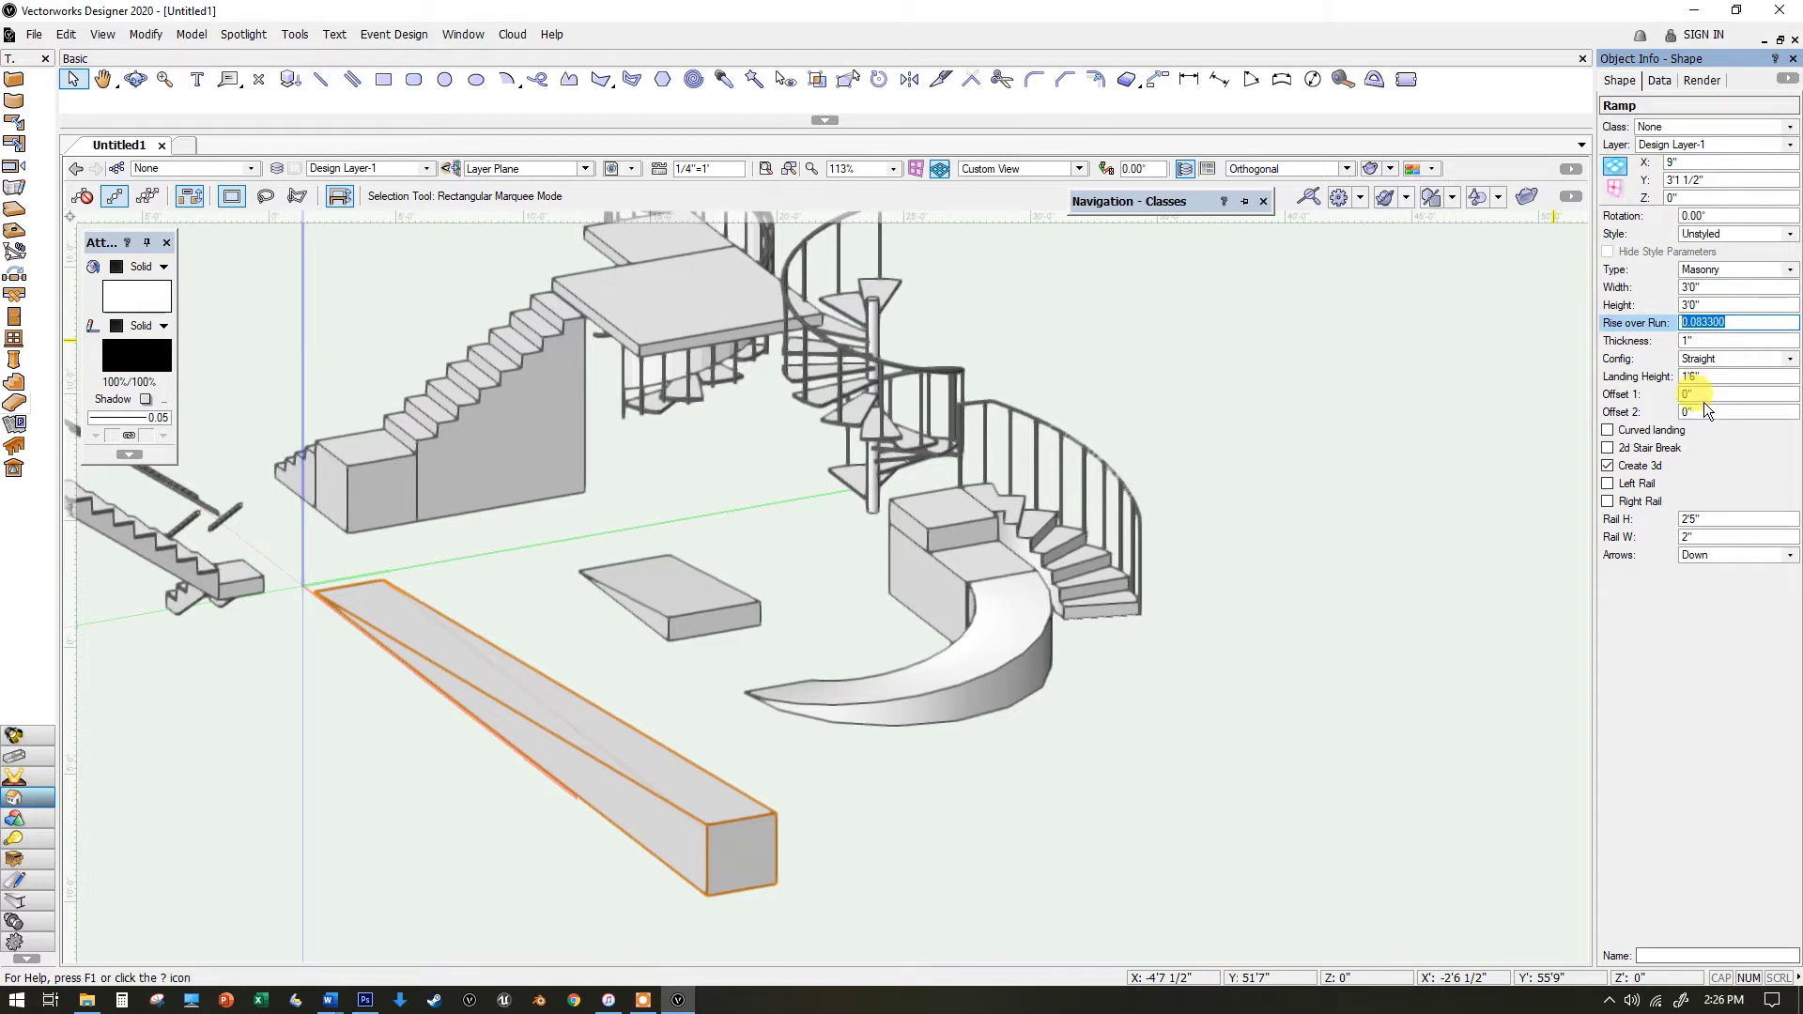
type("2")
key("Return")
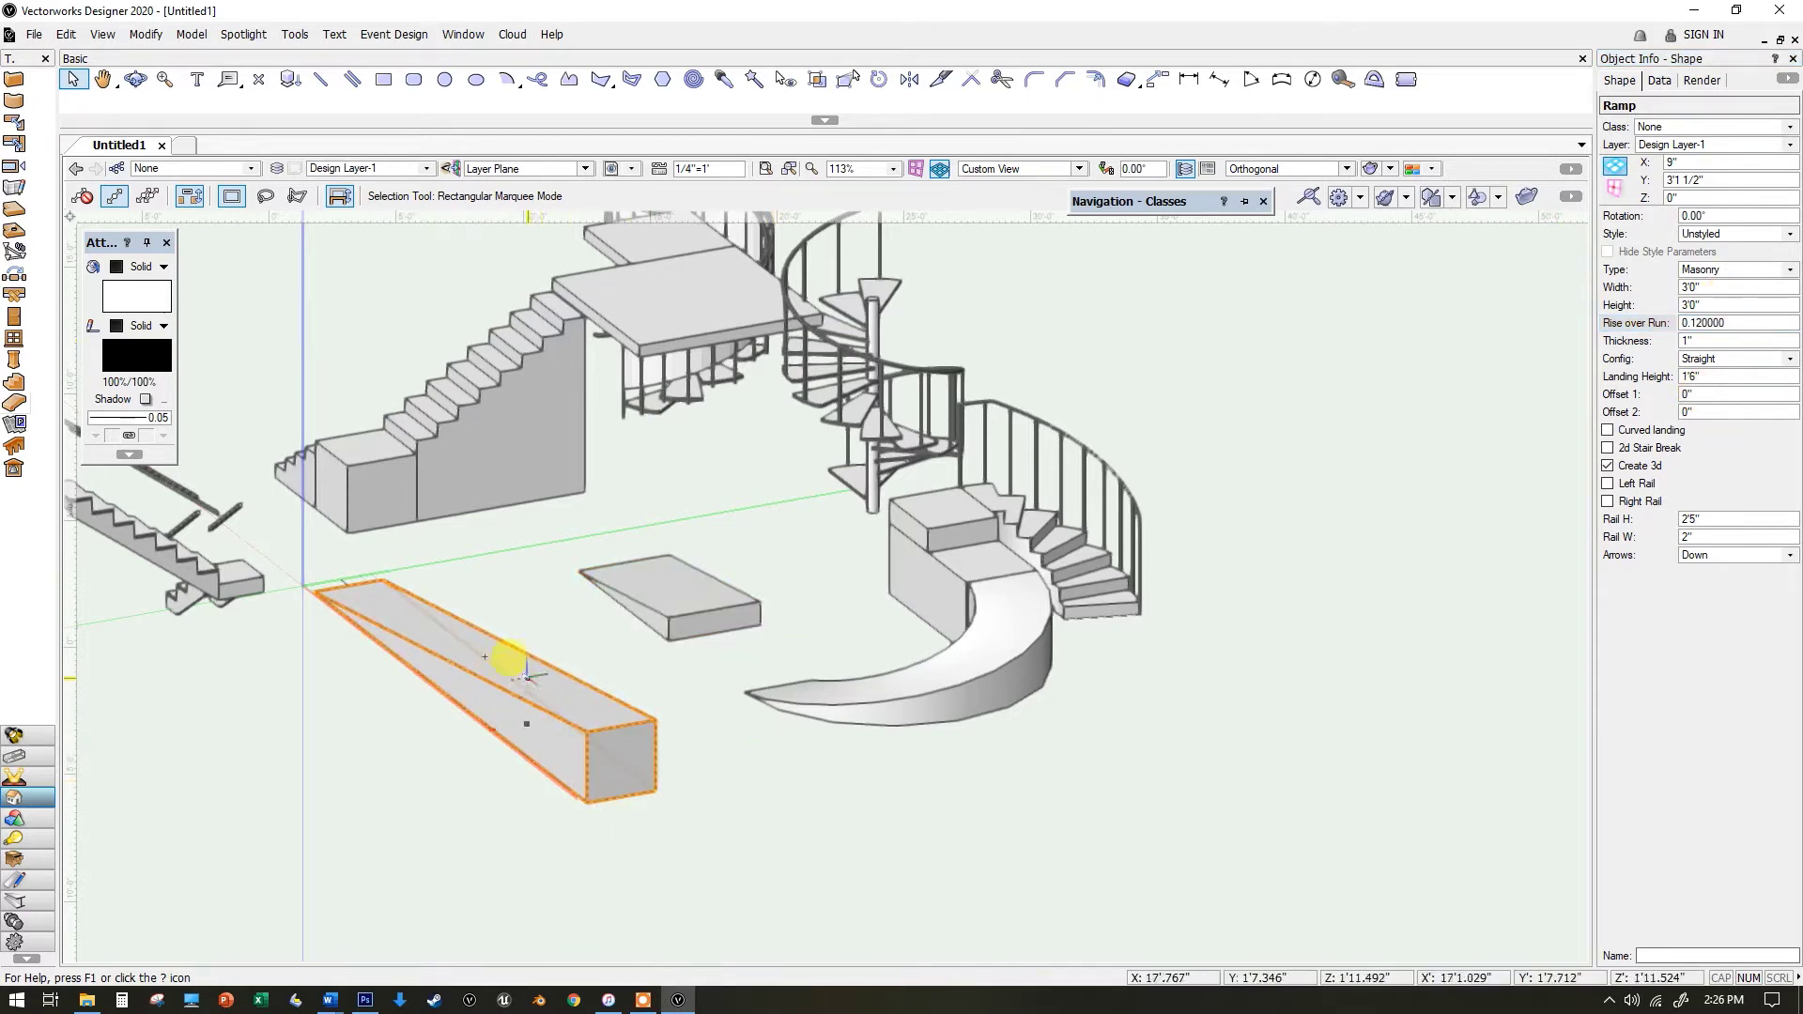
left_click(136, 80)
mouse_move(634, 578)
left_mouse_down()
mouse_move(676, 598)
mouse_move(656, 588)
left_mouse_up()
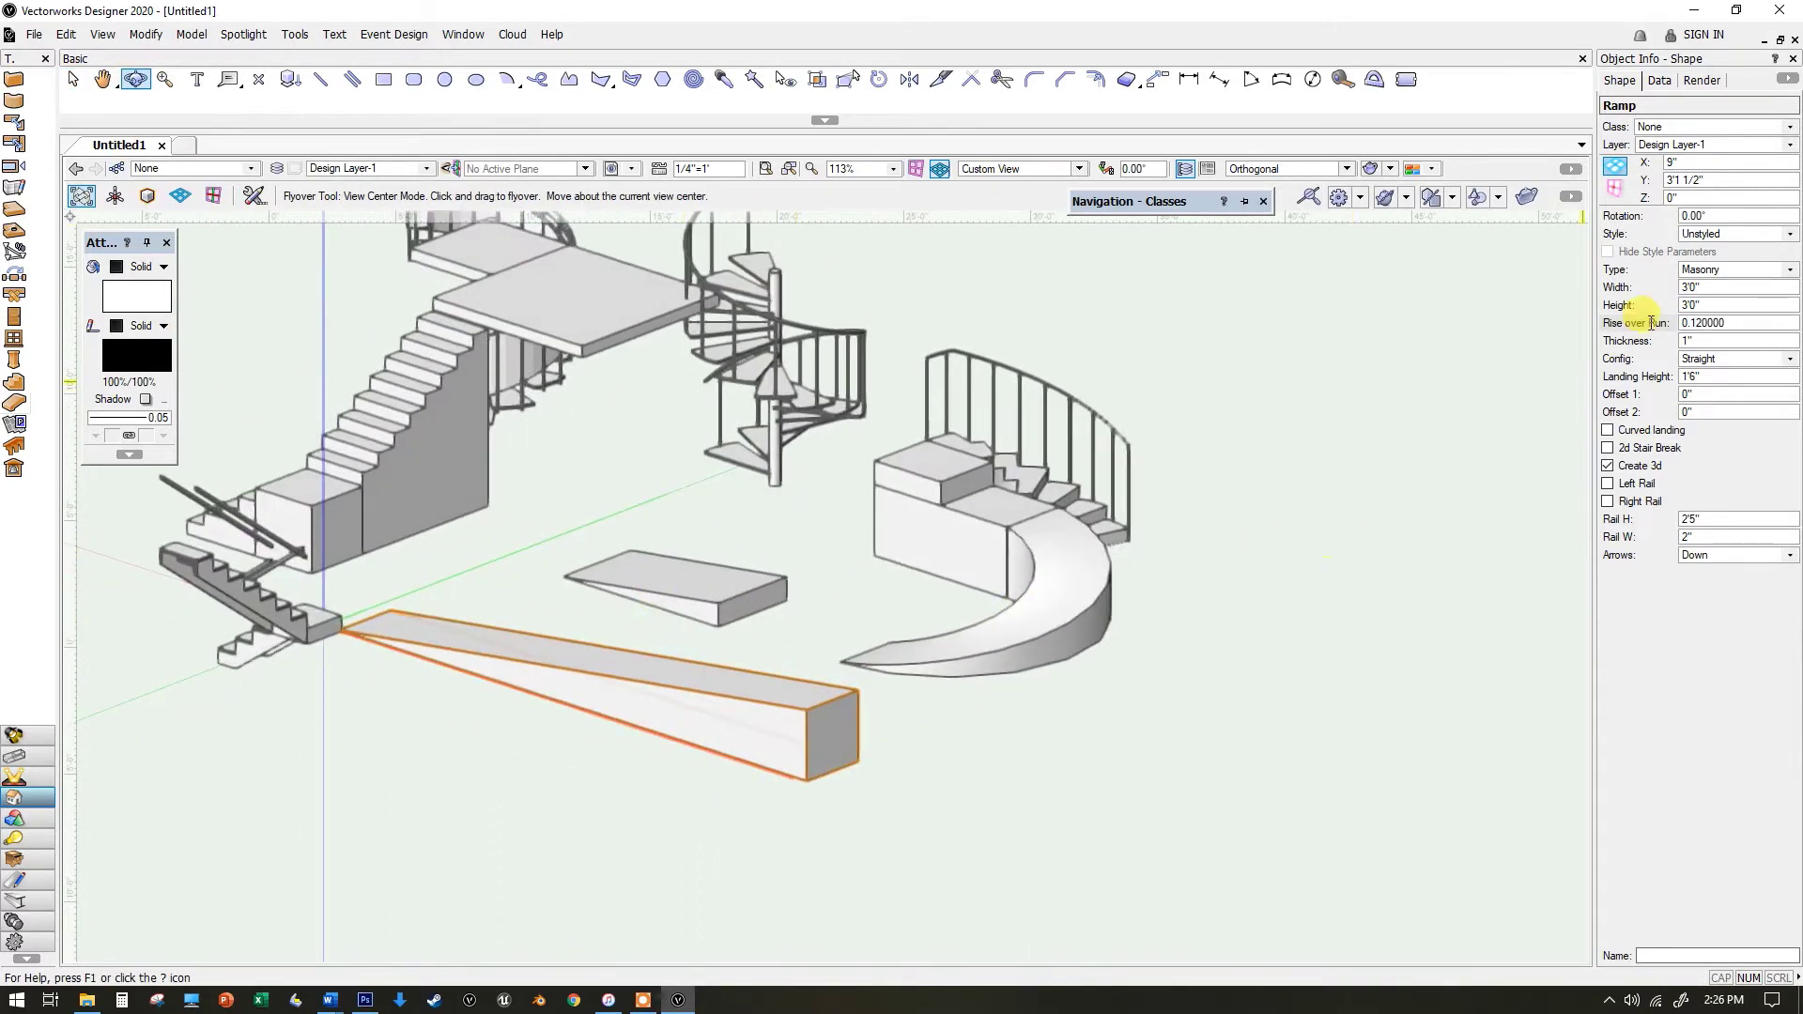
- Set the masonry ramp's configuration to Landing Right and orbit to view the L-shaped result
left_click(1704, 361)
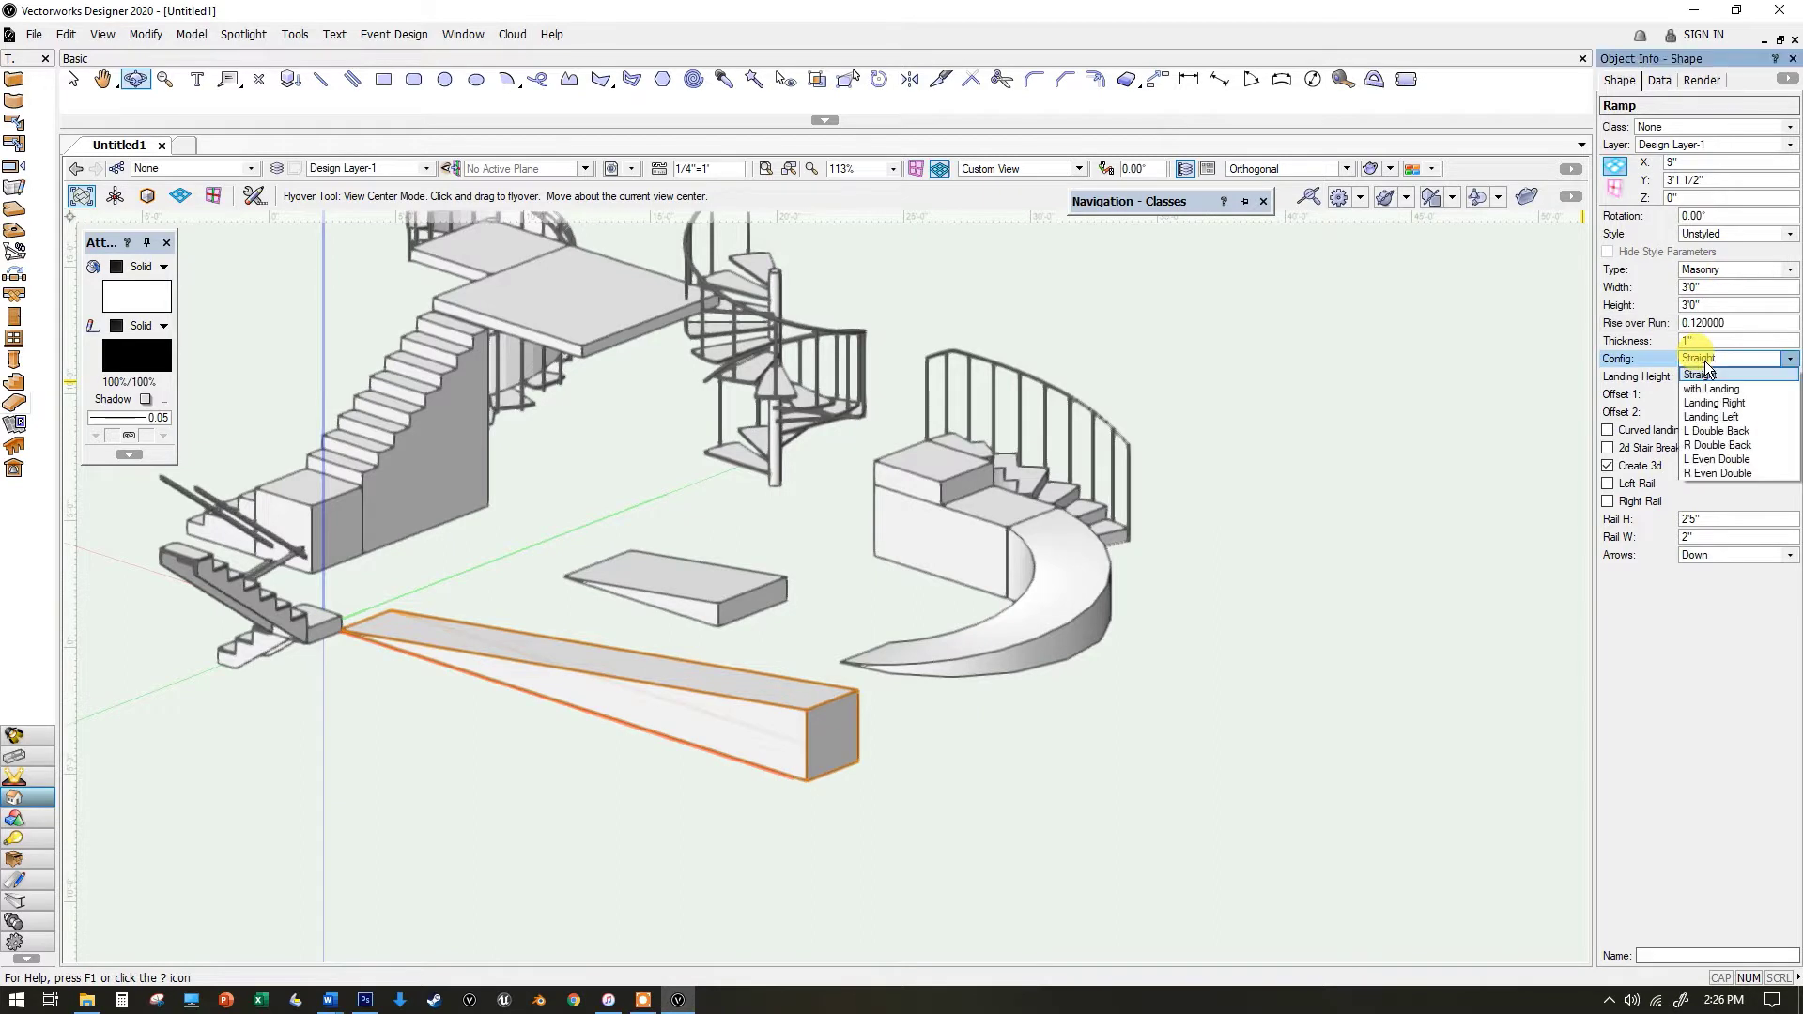
left_click(1753, 399)
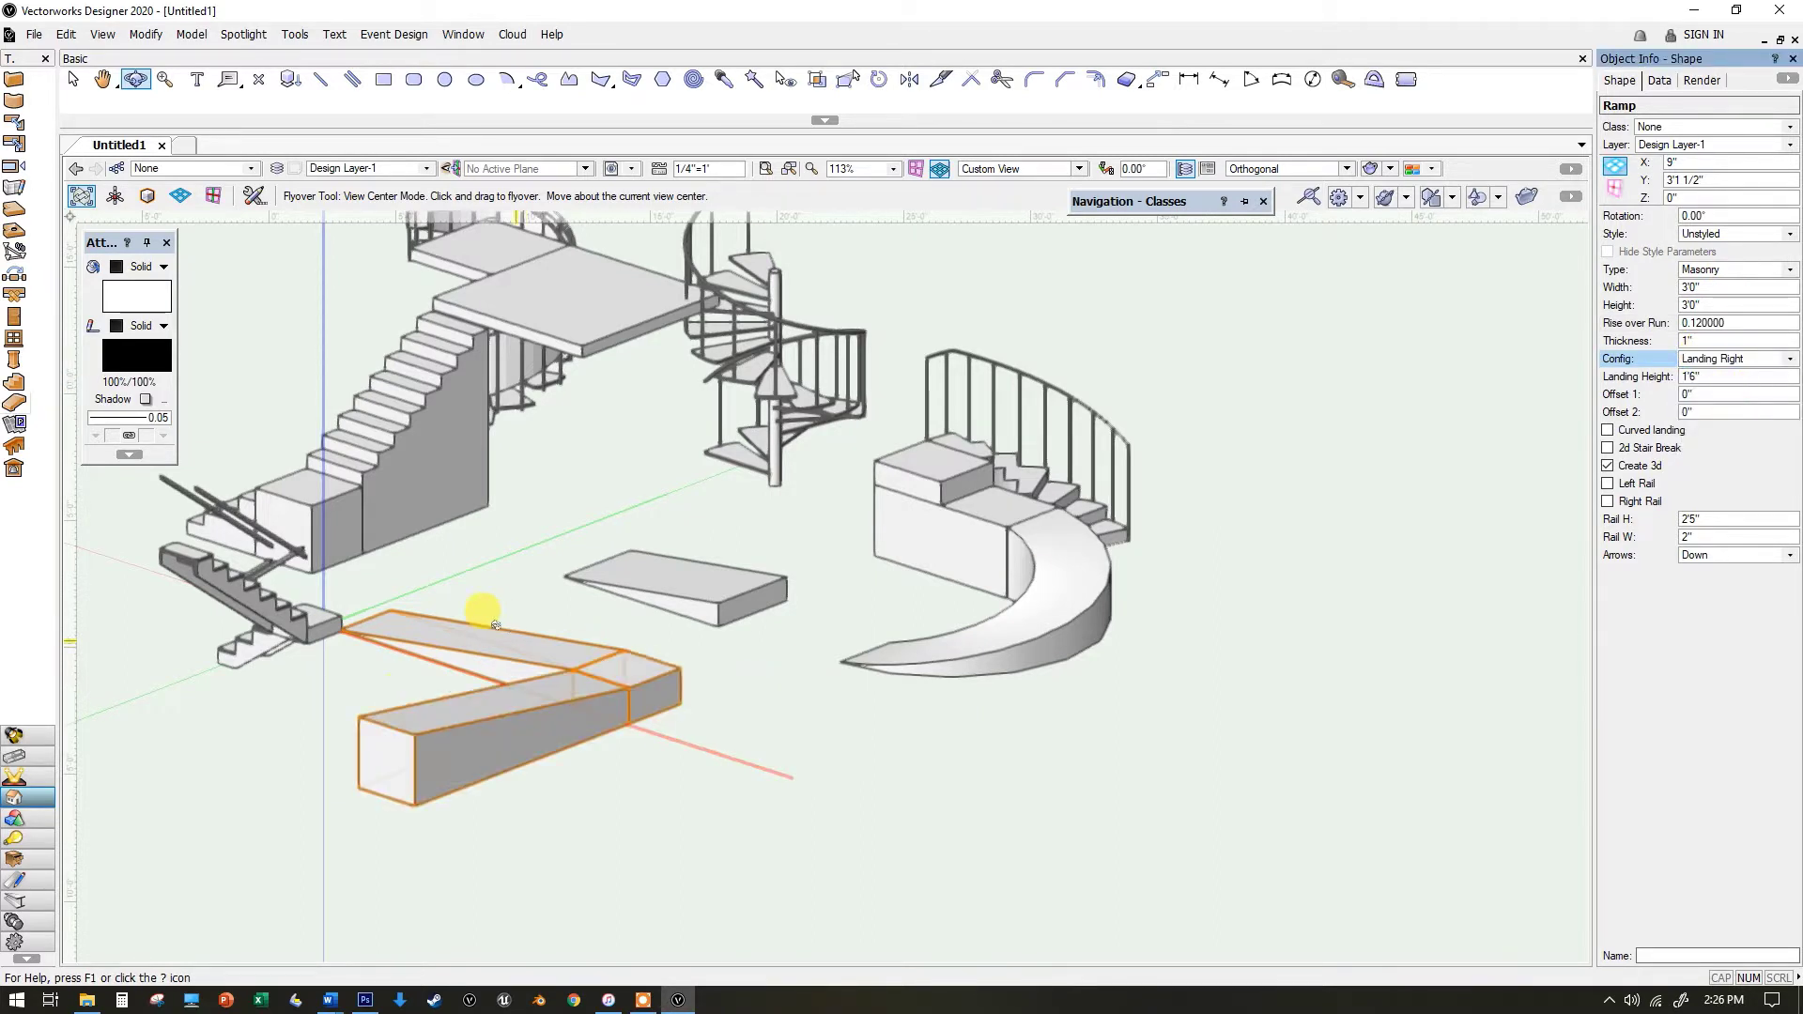
left_click_drag(495, 625, 395, 680)
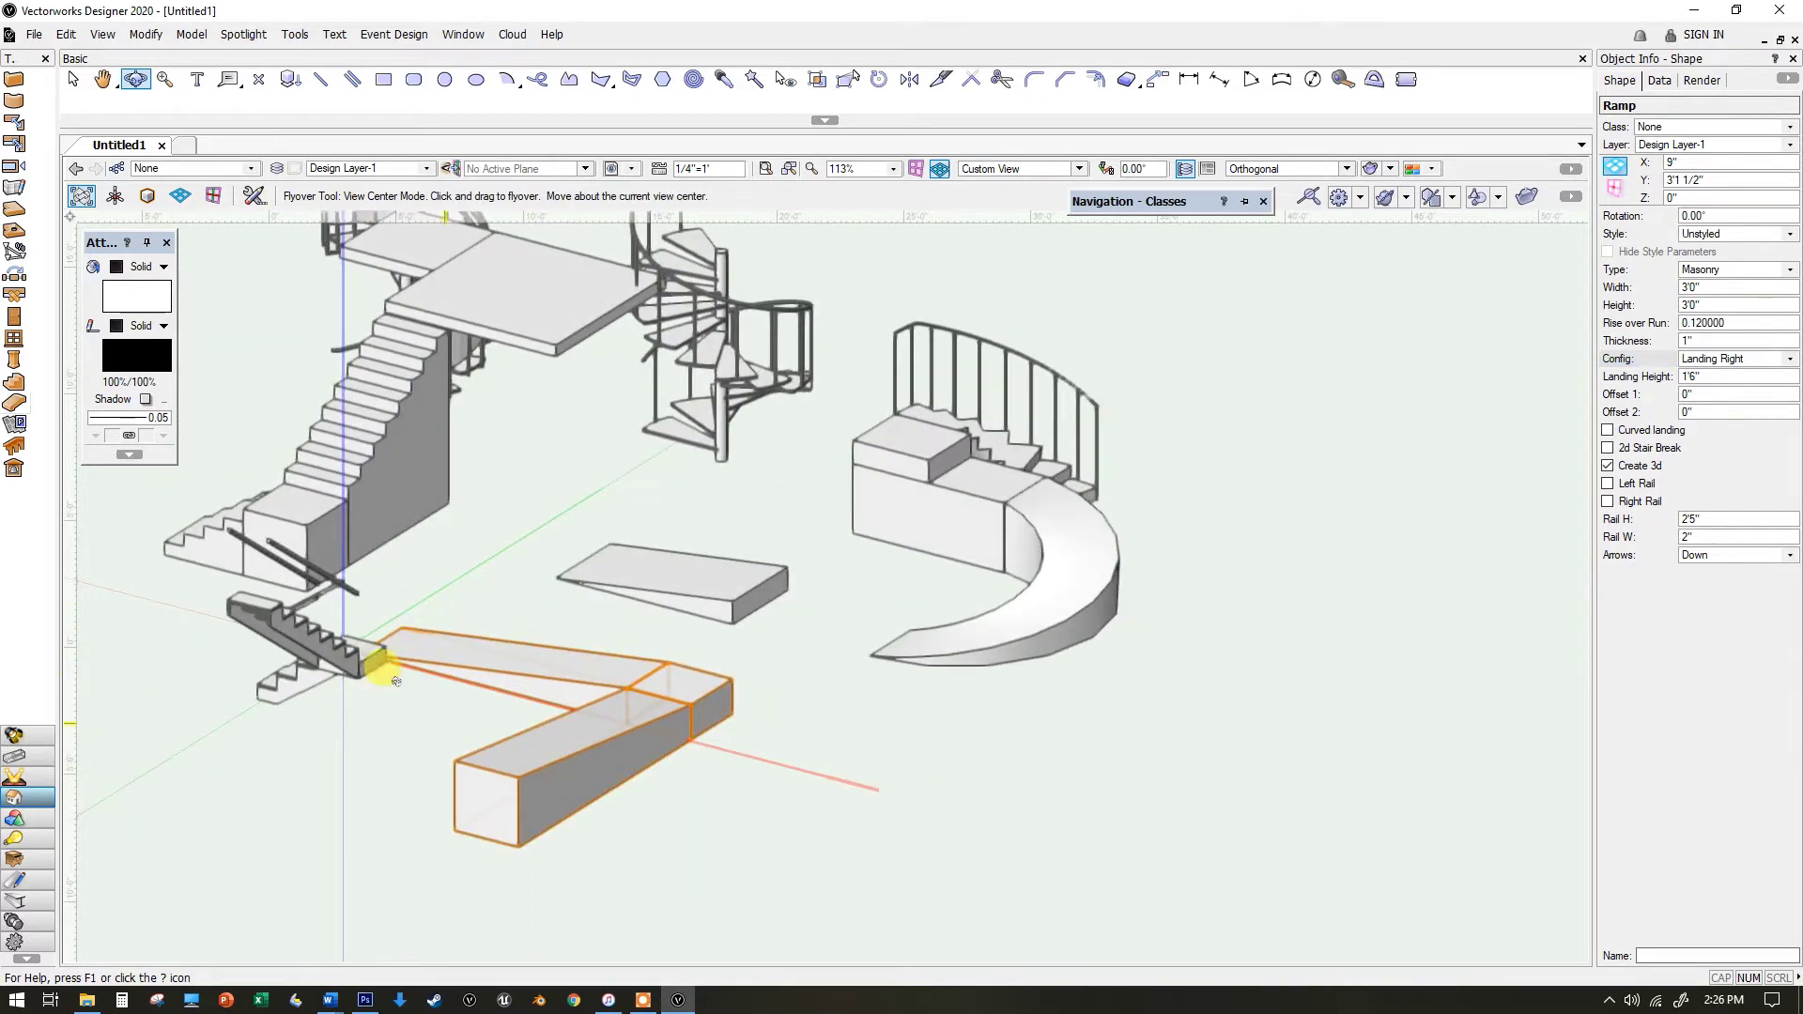
left_click_drag(855, 758, 569, 753)
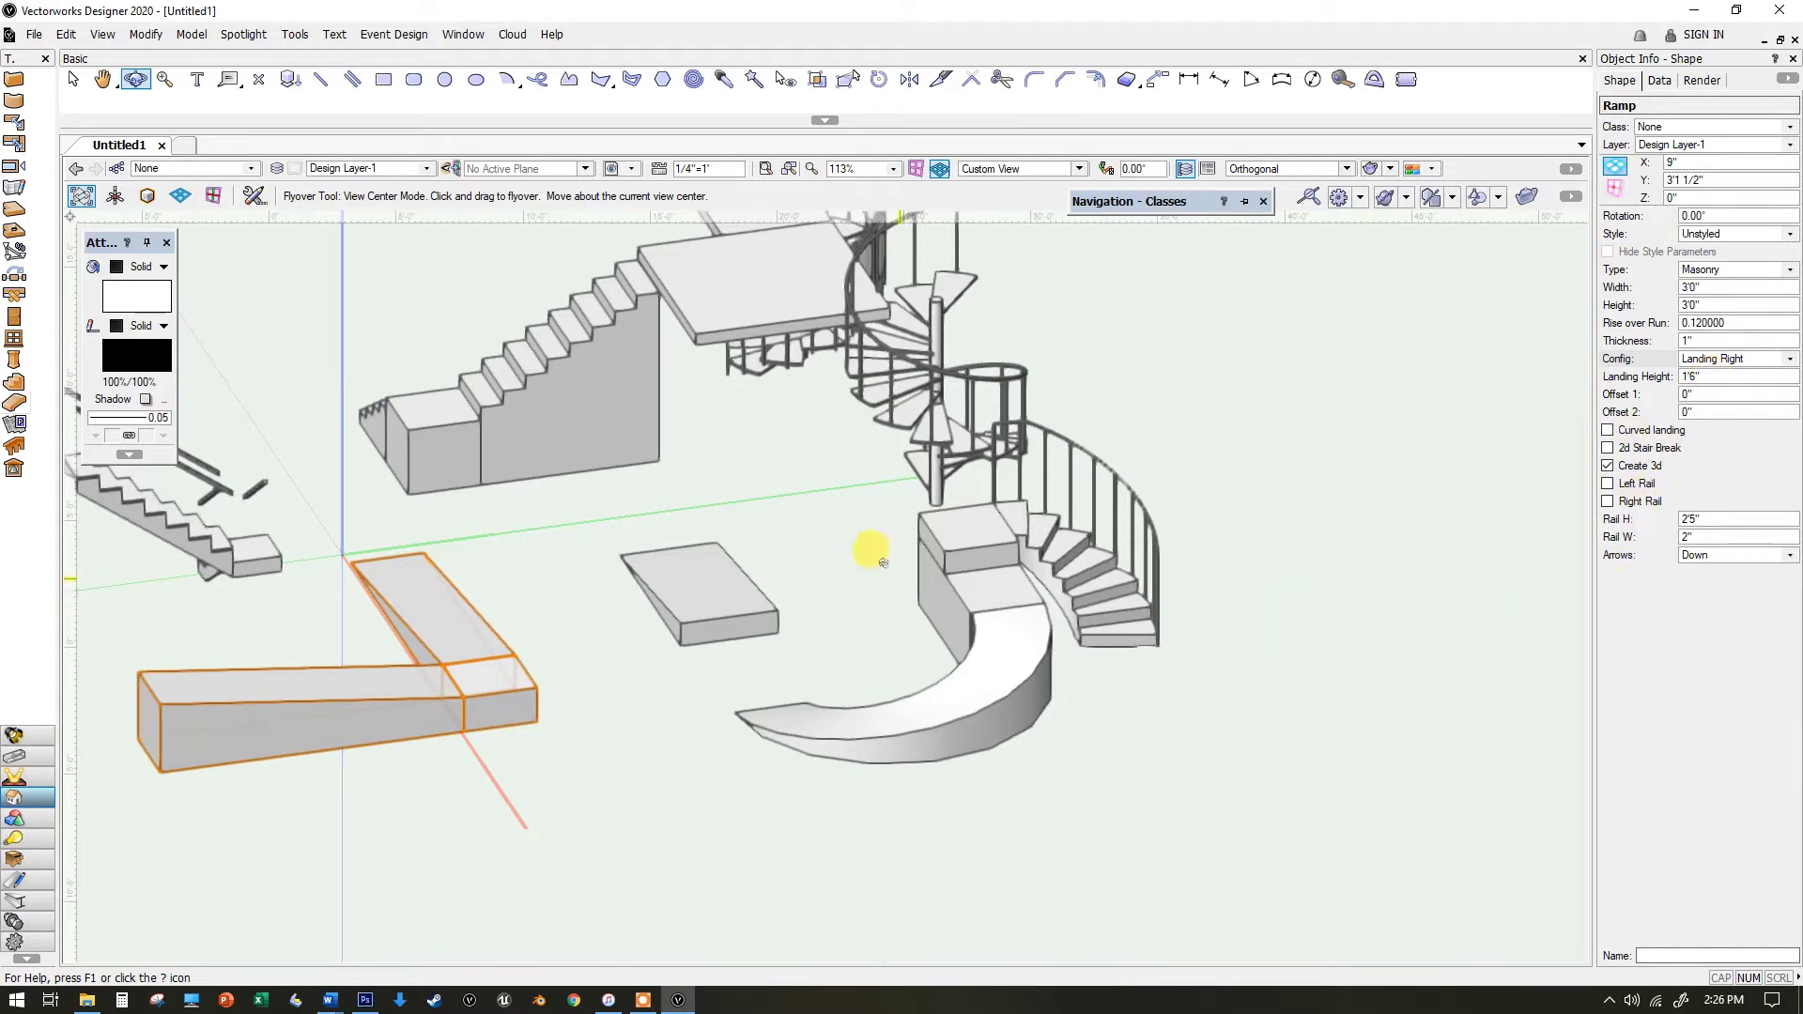
left_click_drag(825, 702, 1200, 629)
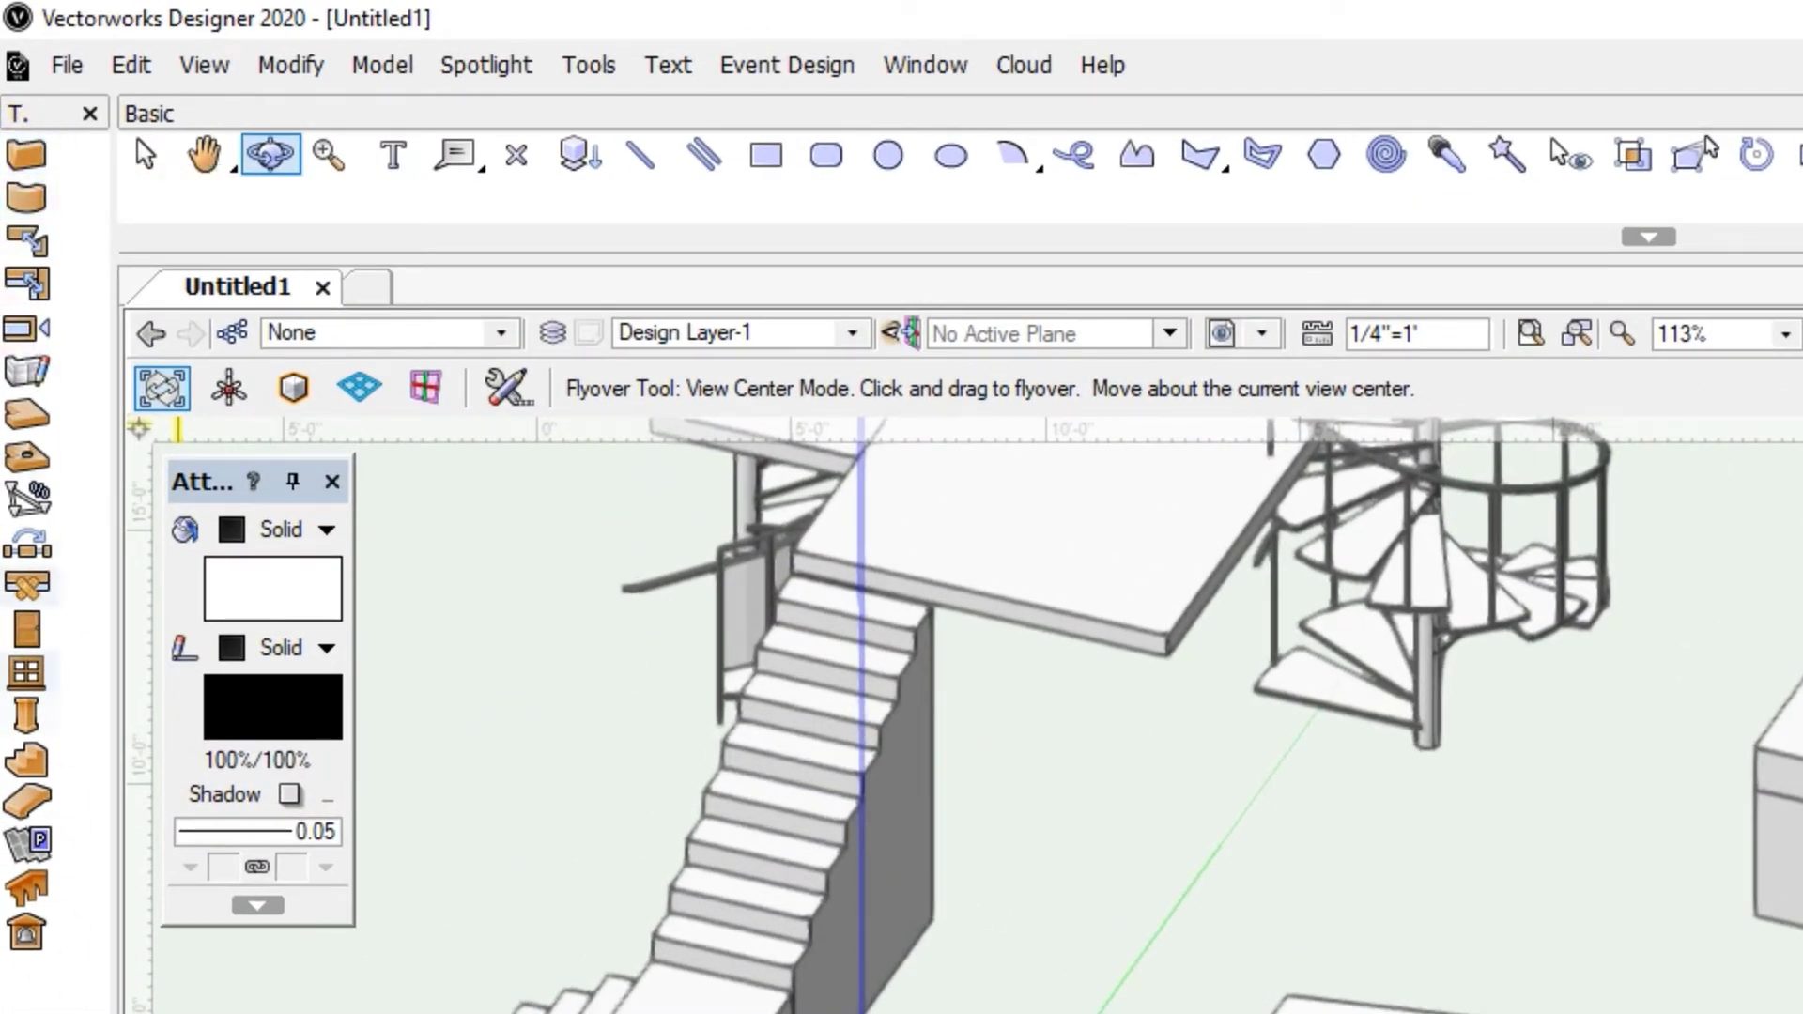
- Draw a three-point round wall arc, 10'0" high and 6" thick, and center it in view
left_click(28, 200)
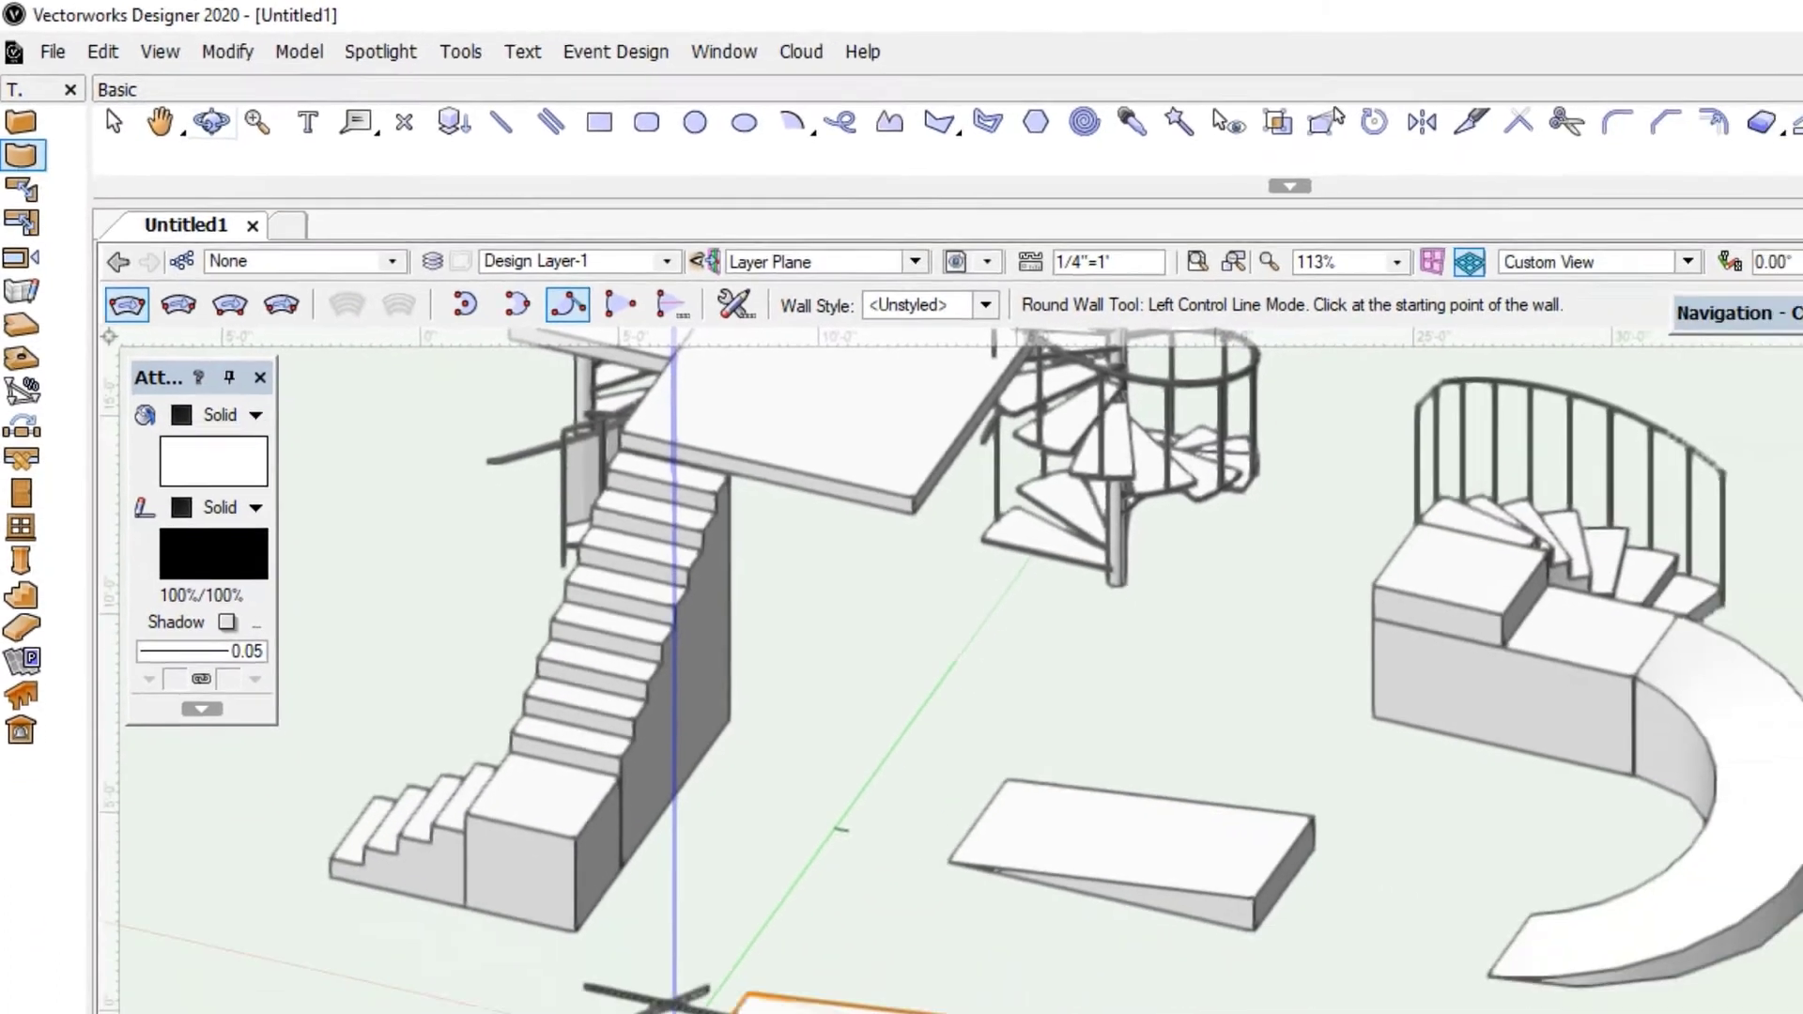
left_click(1258, 750)
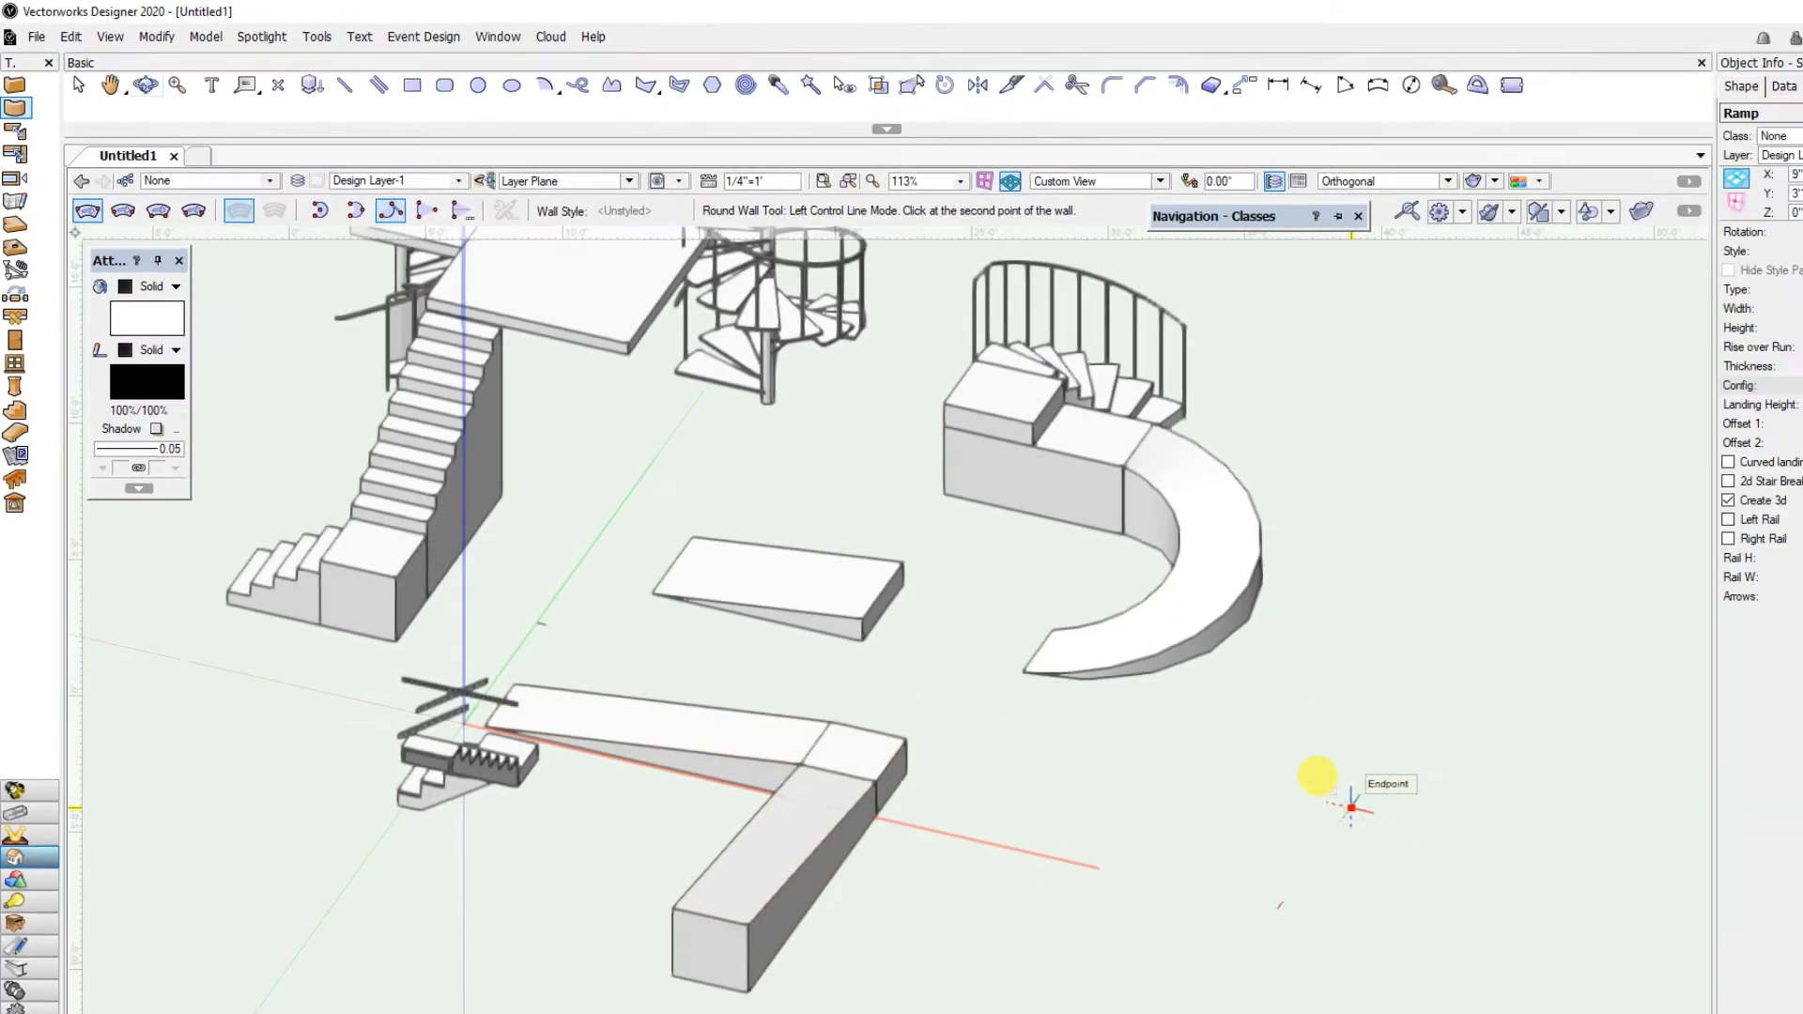
left_click(1379, 525)
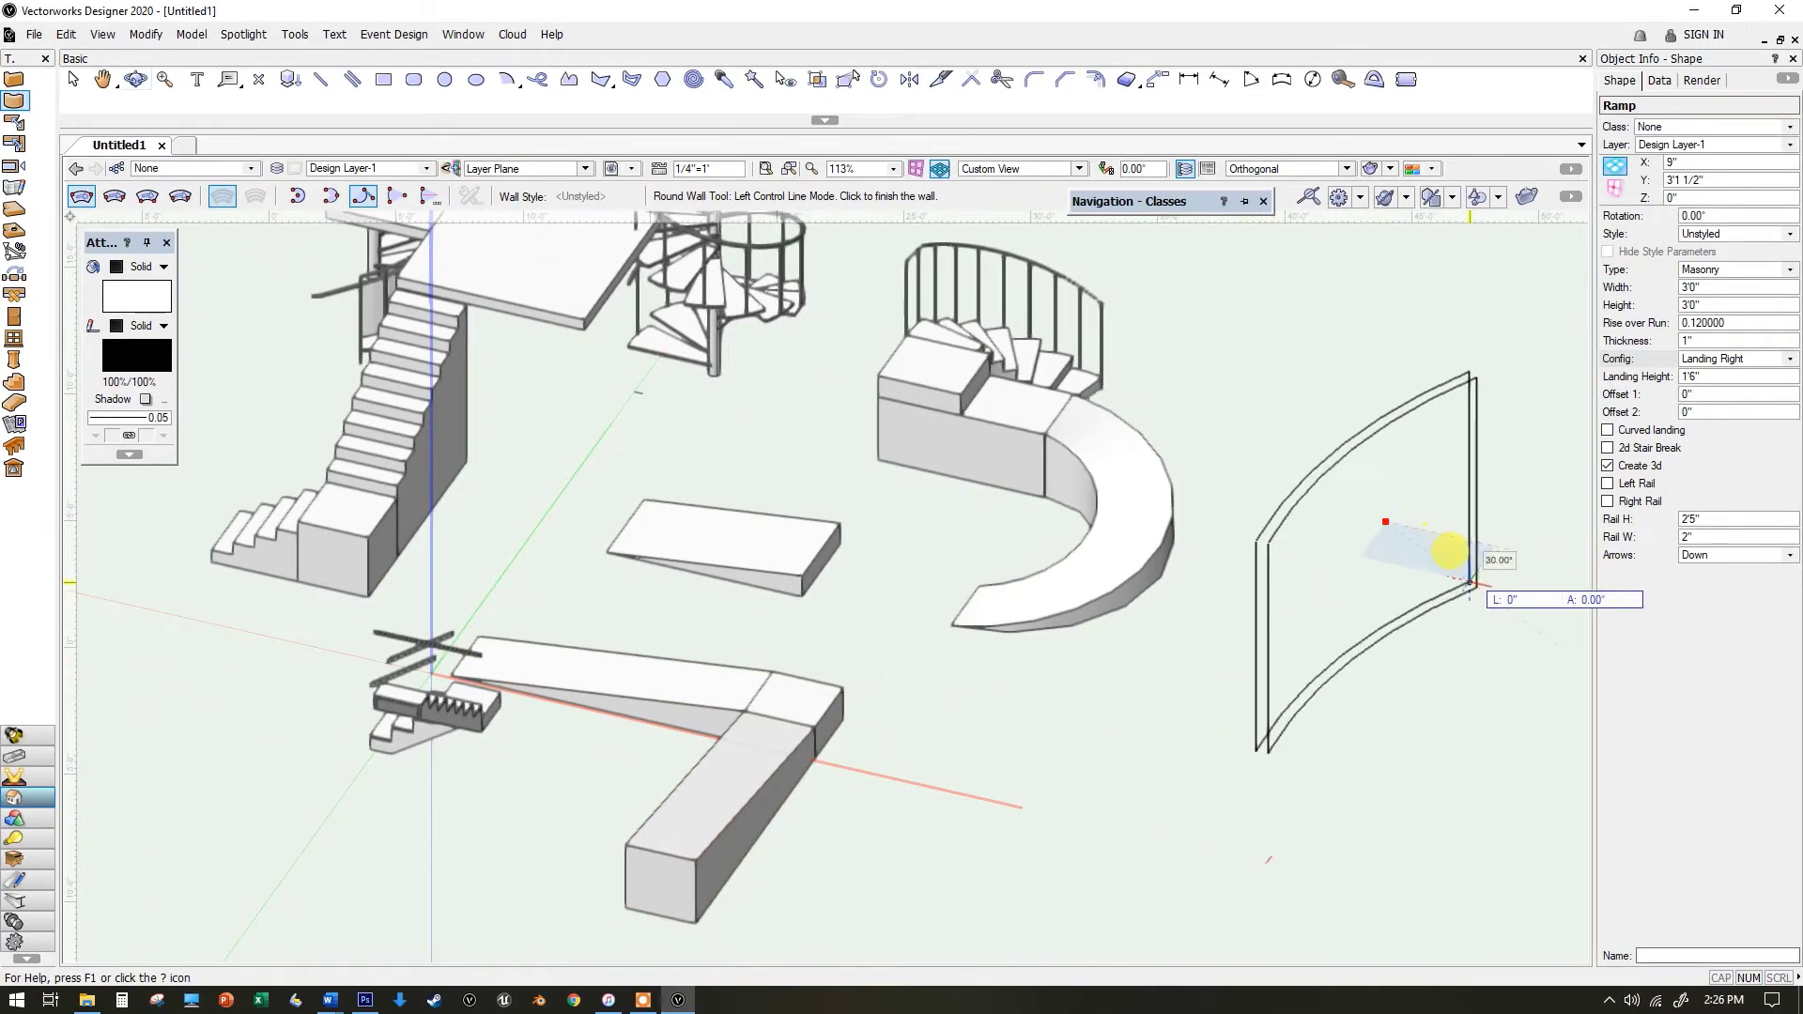
left_click(1507, 750)
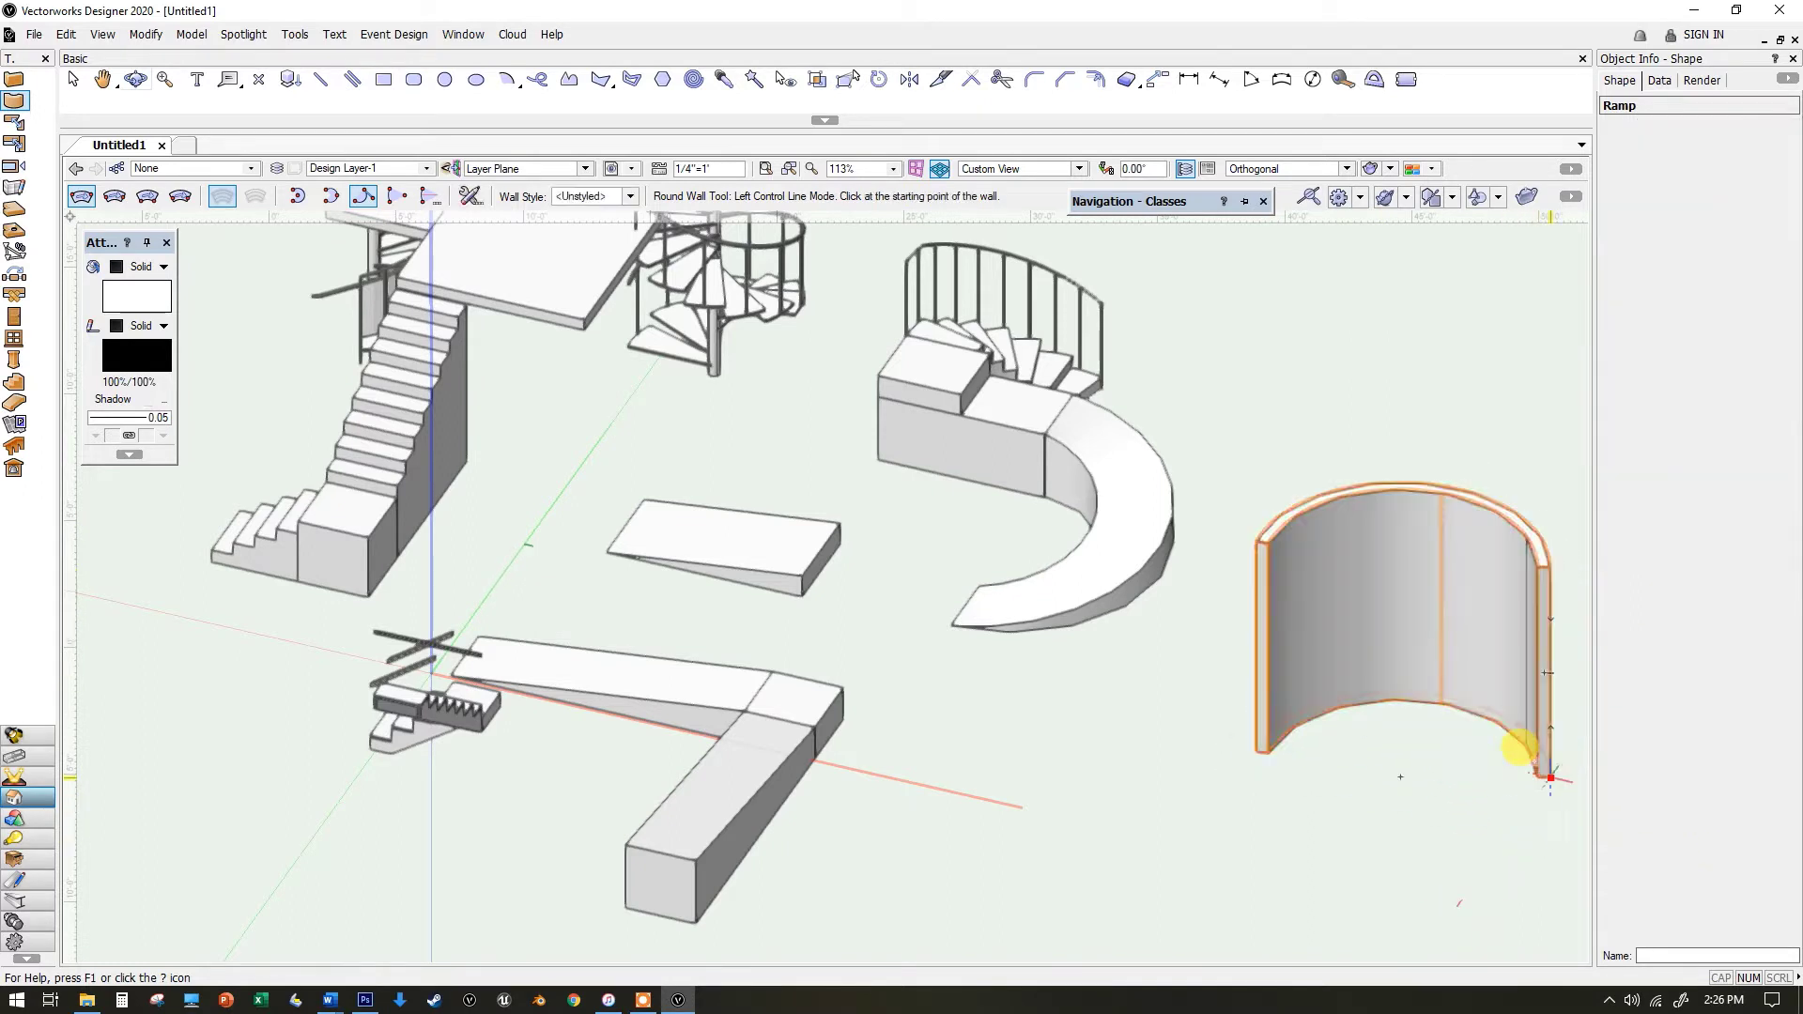
scroll(1320, 574, "up", 2)
middle_click_drag(1308, 575, 752, 515)
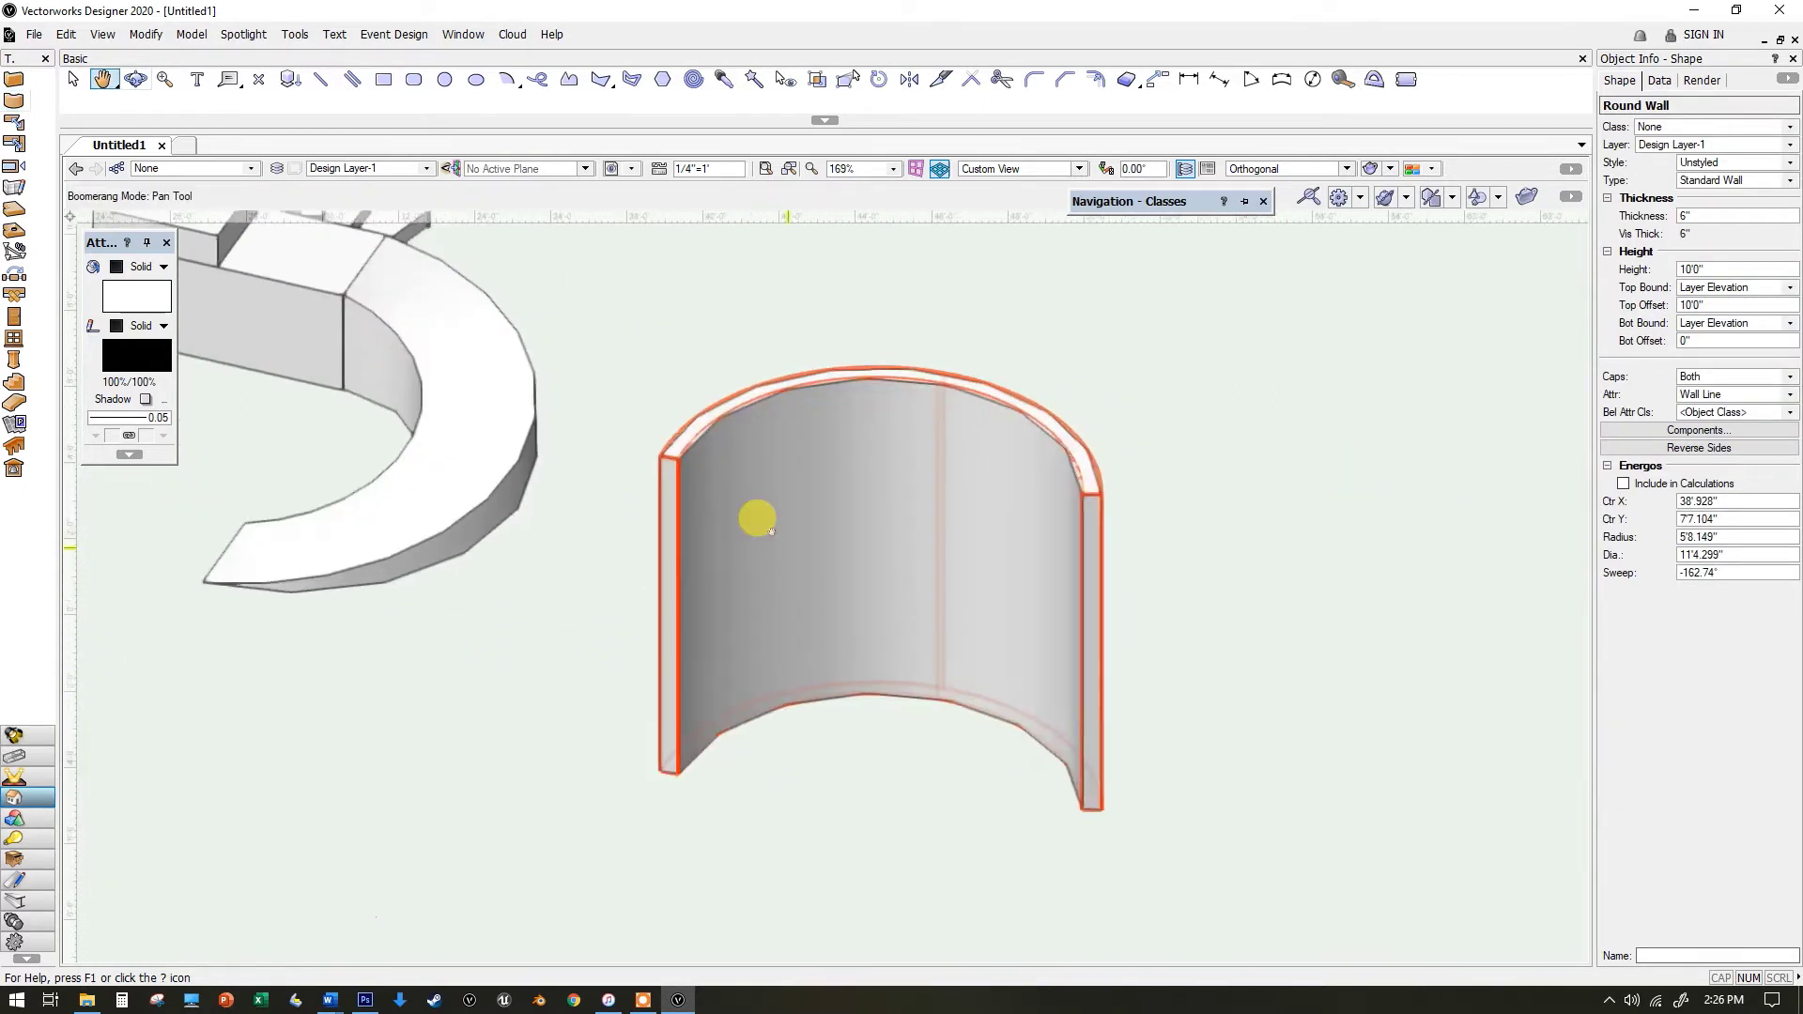
middle_click_drag(1032, 487, 1032, 486)
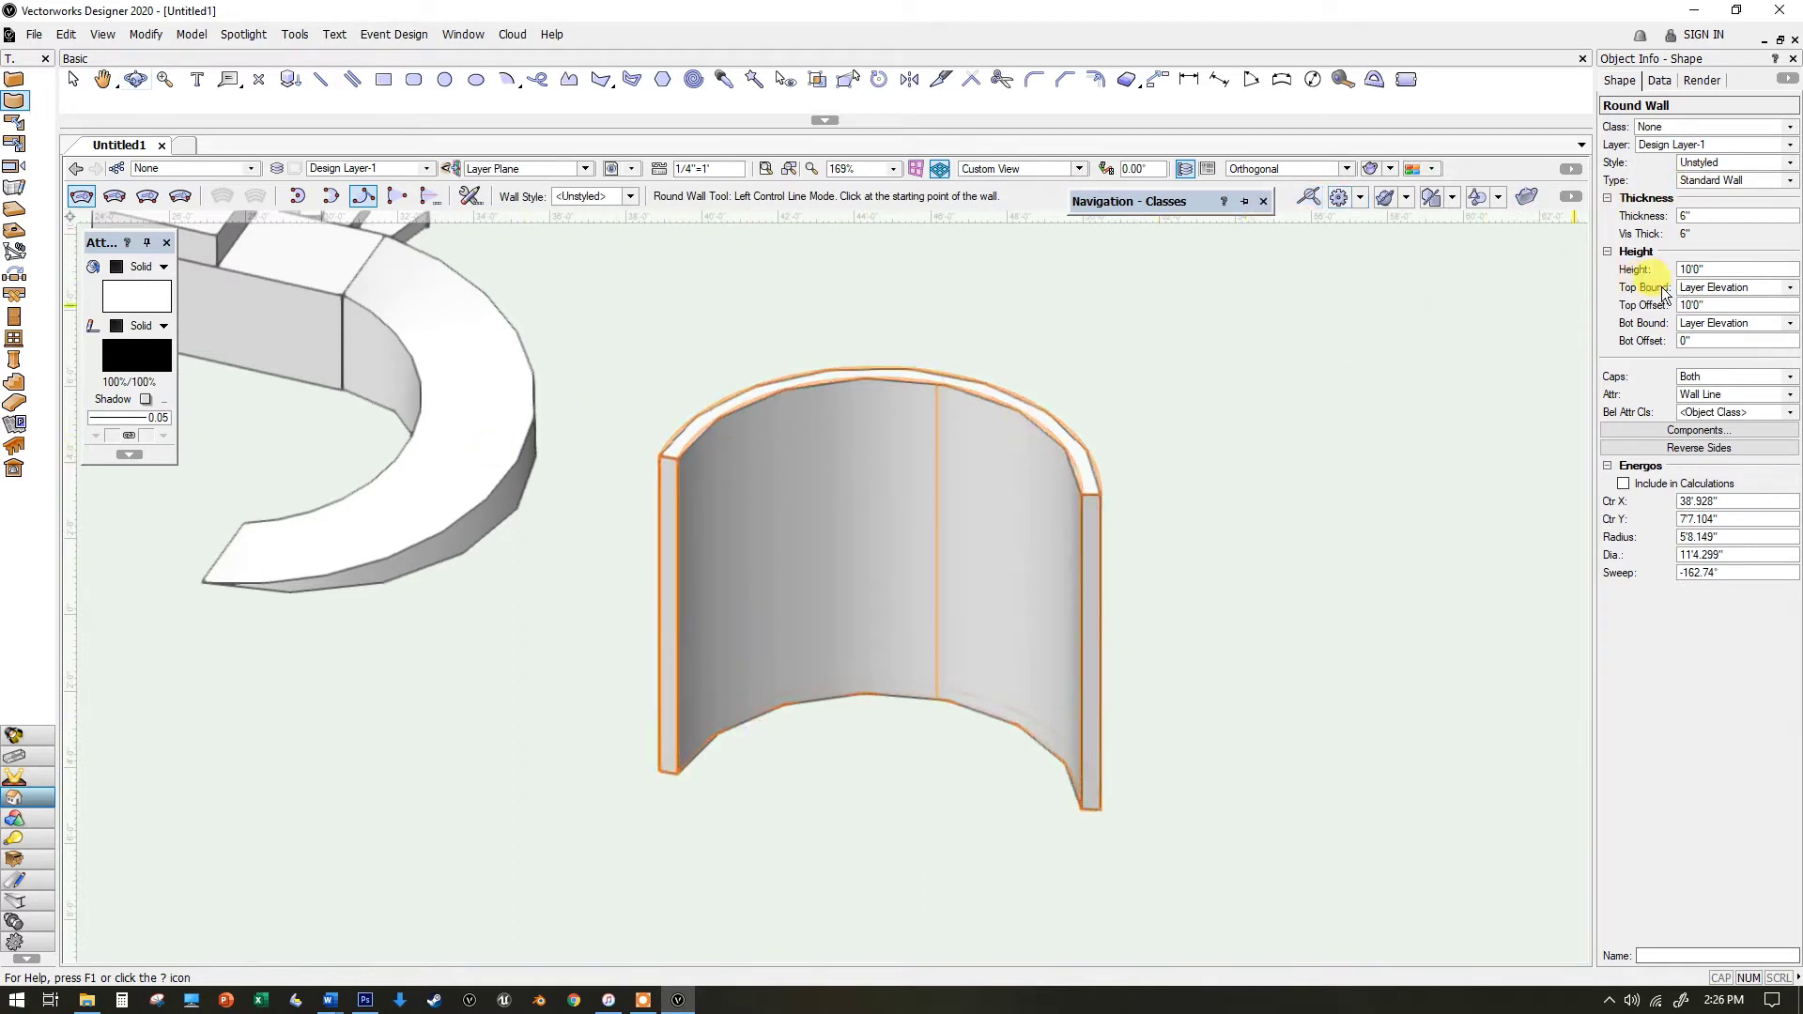
- Set the round wall's Thickness to 36 and Height to 3 in Object Info
left_click(1717, 215)
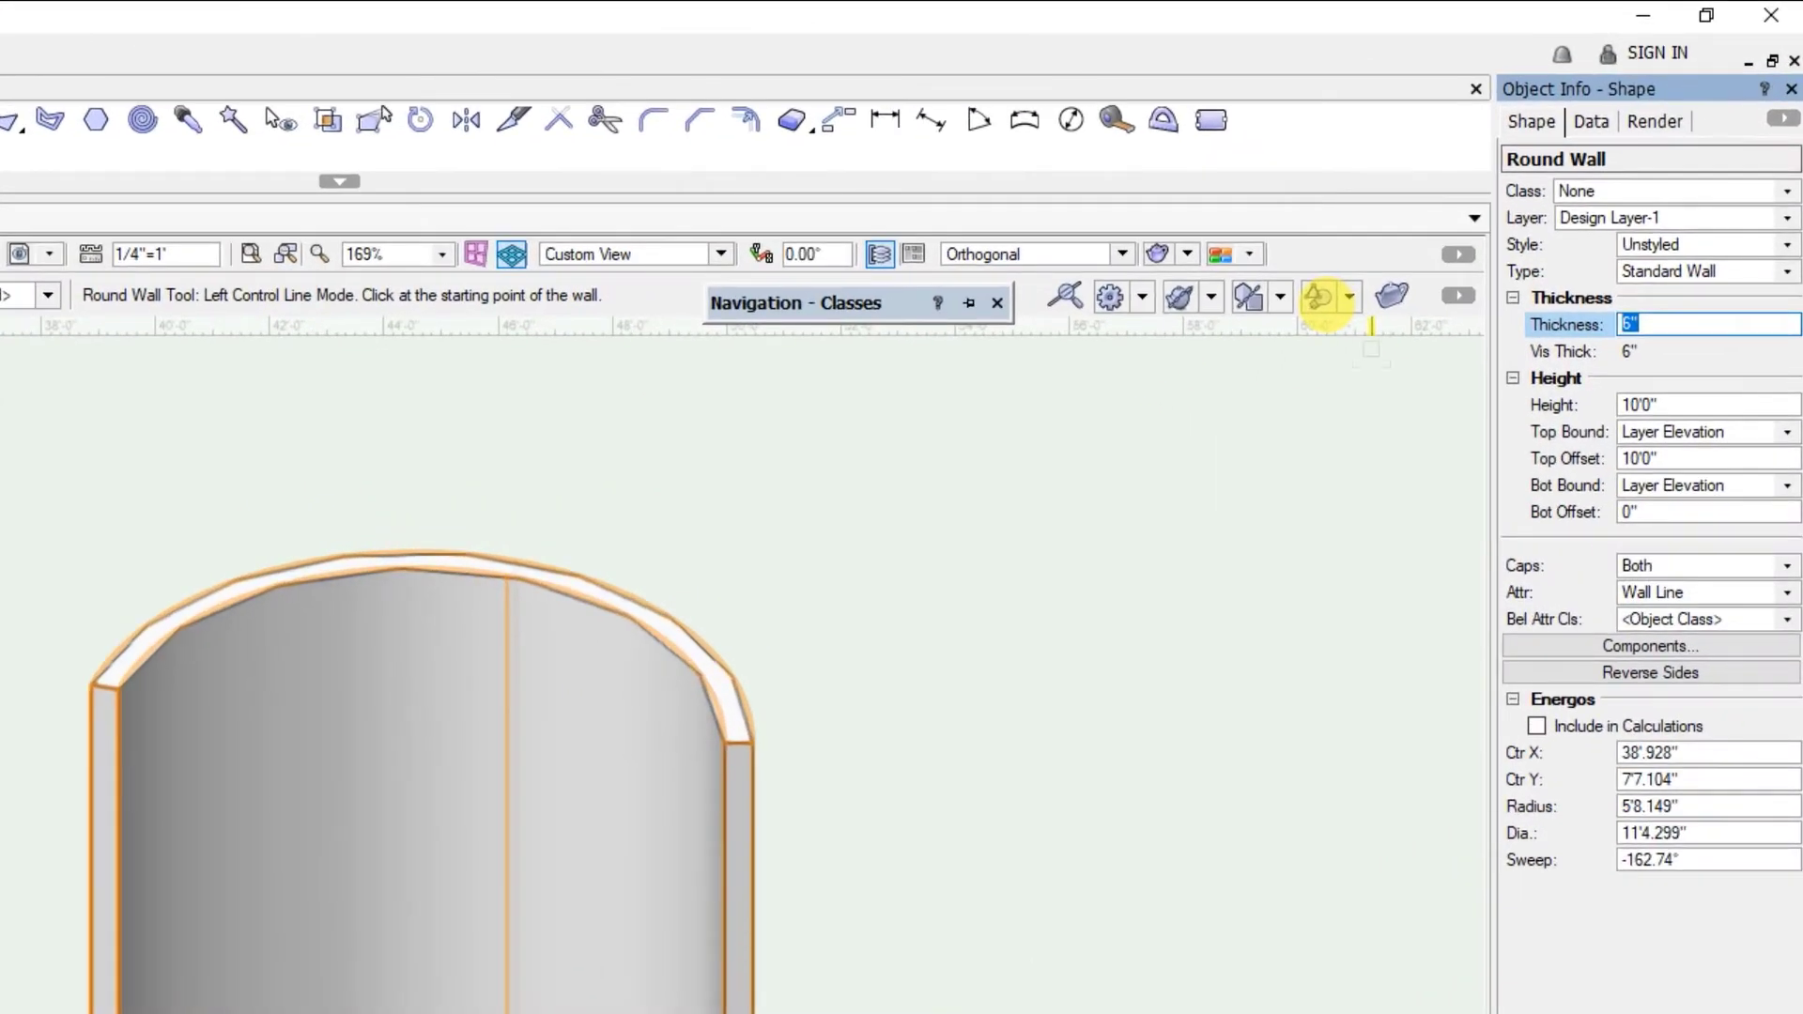
type("36")
key("Tab")
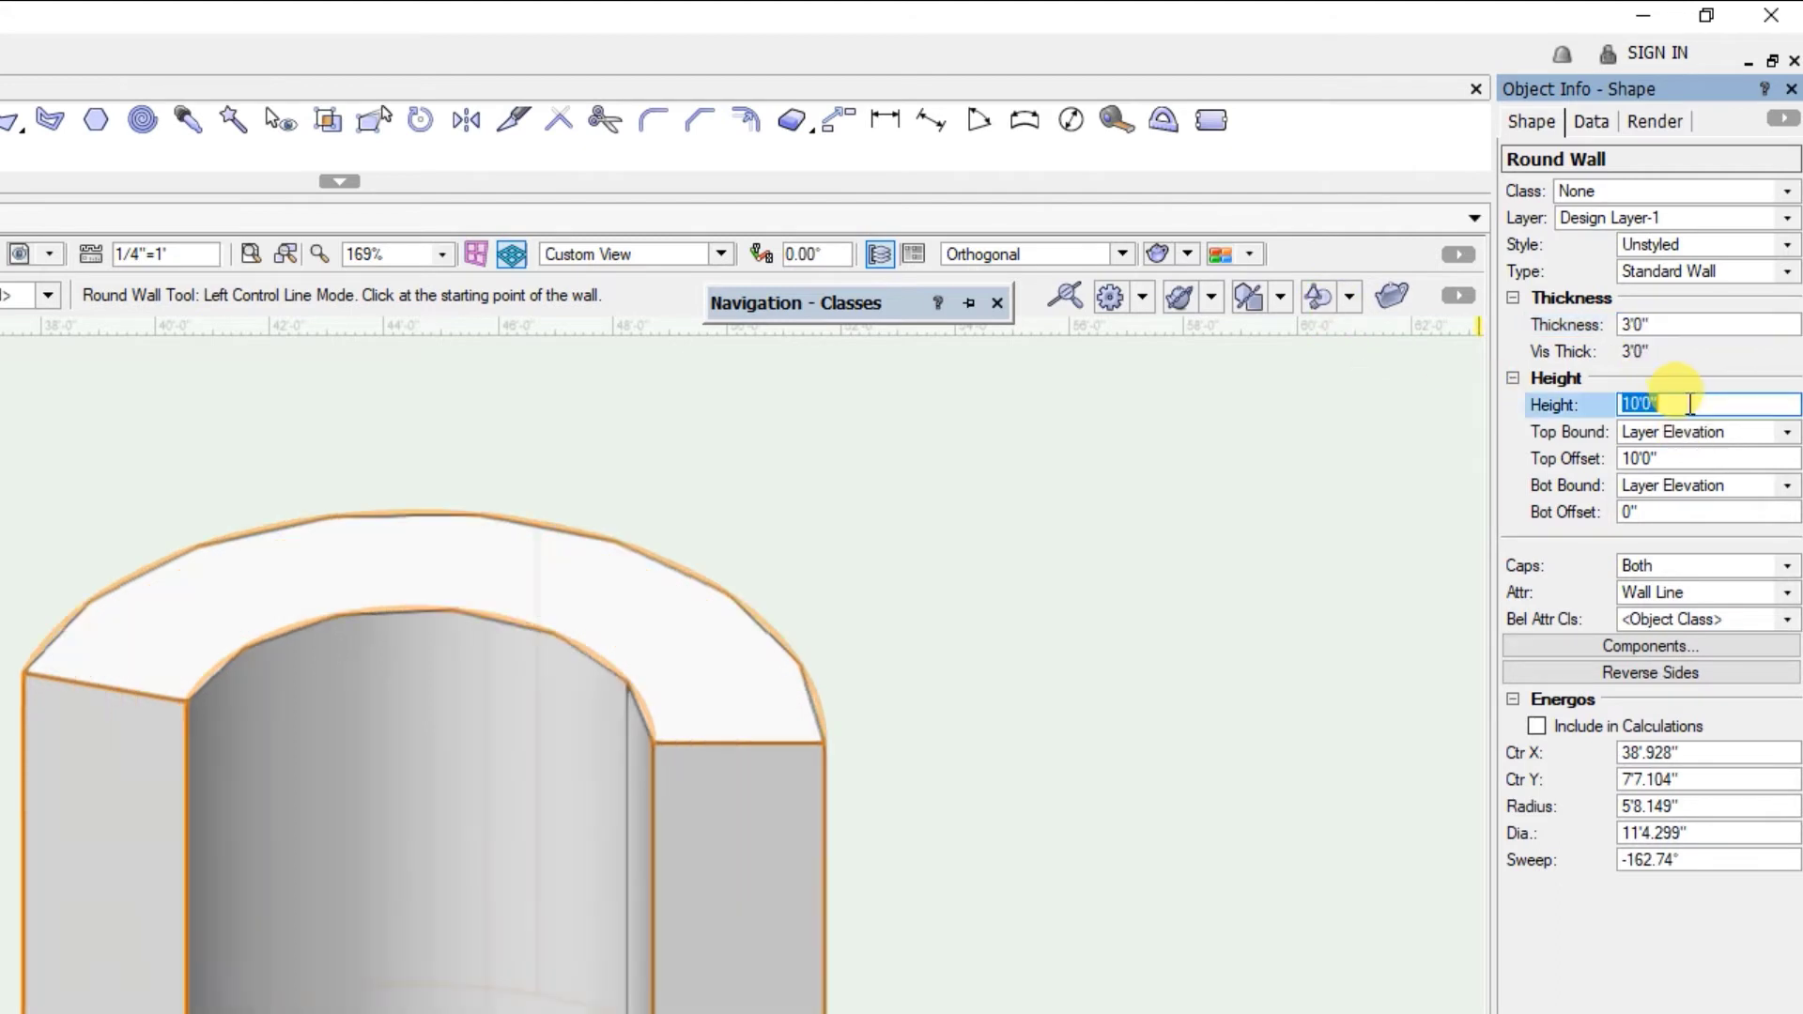
type("36")
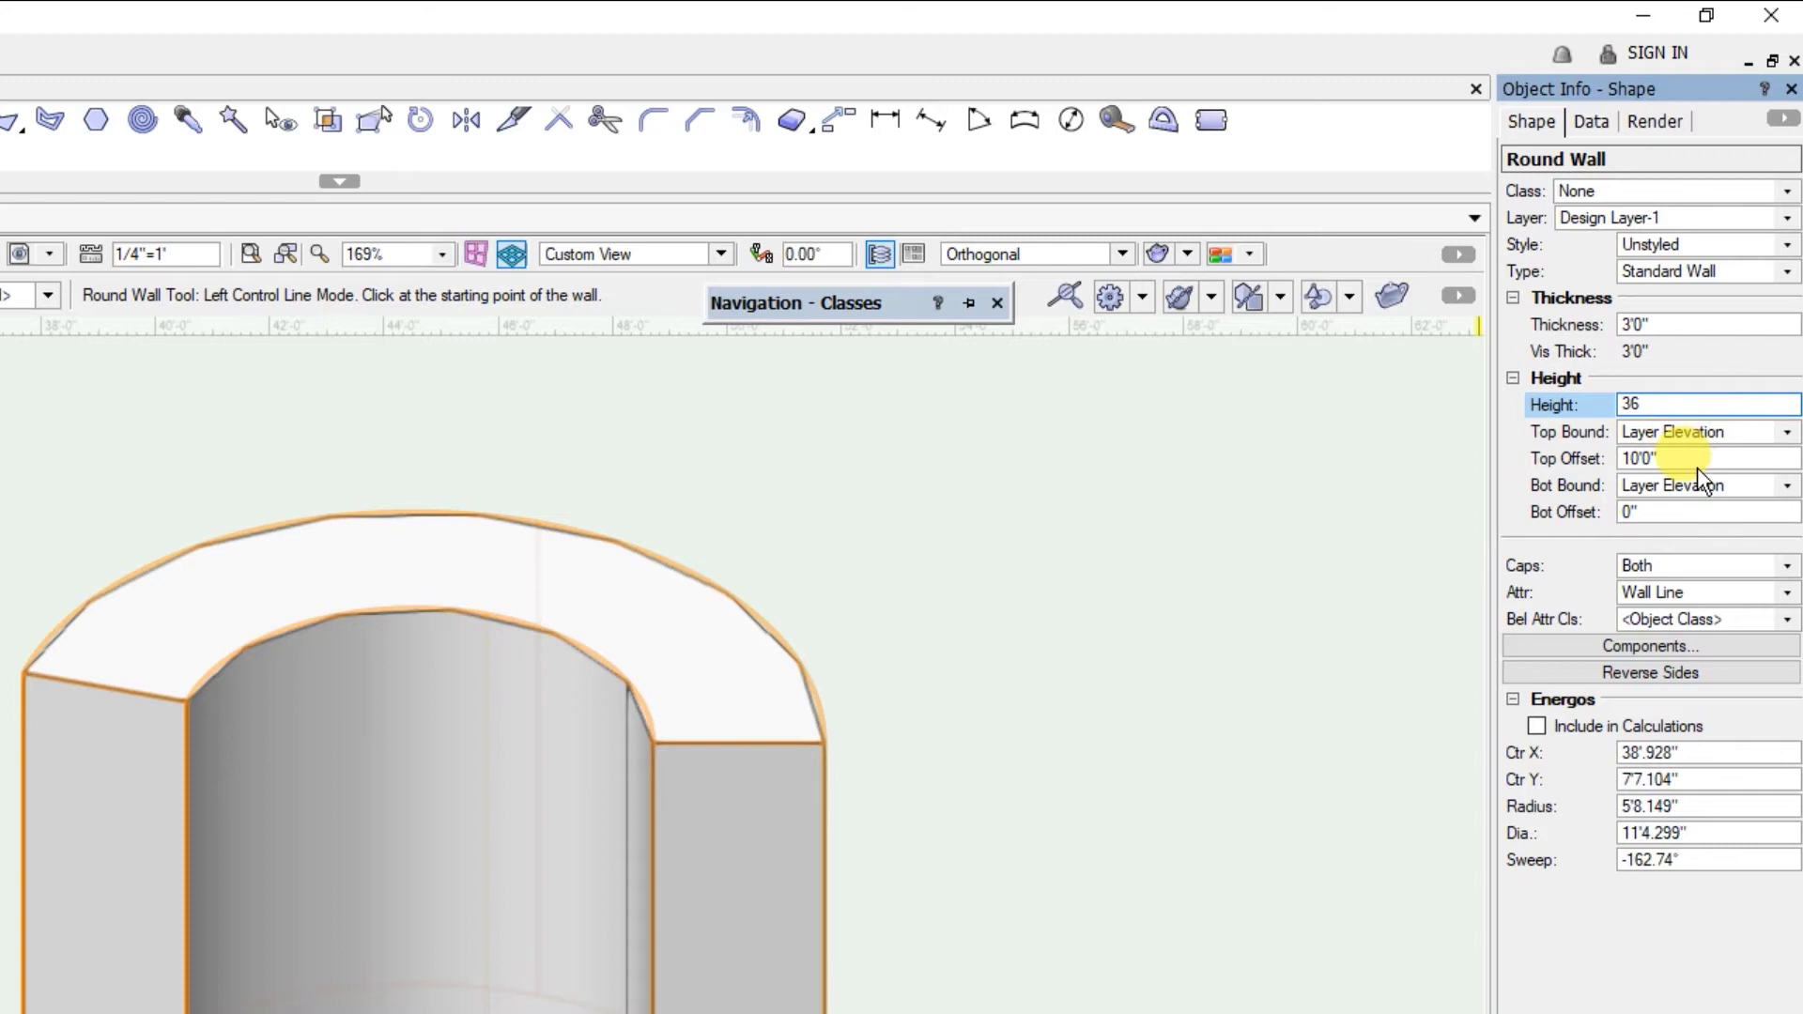
key("Return")
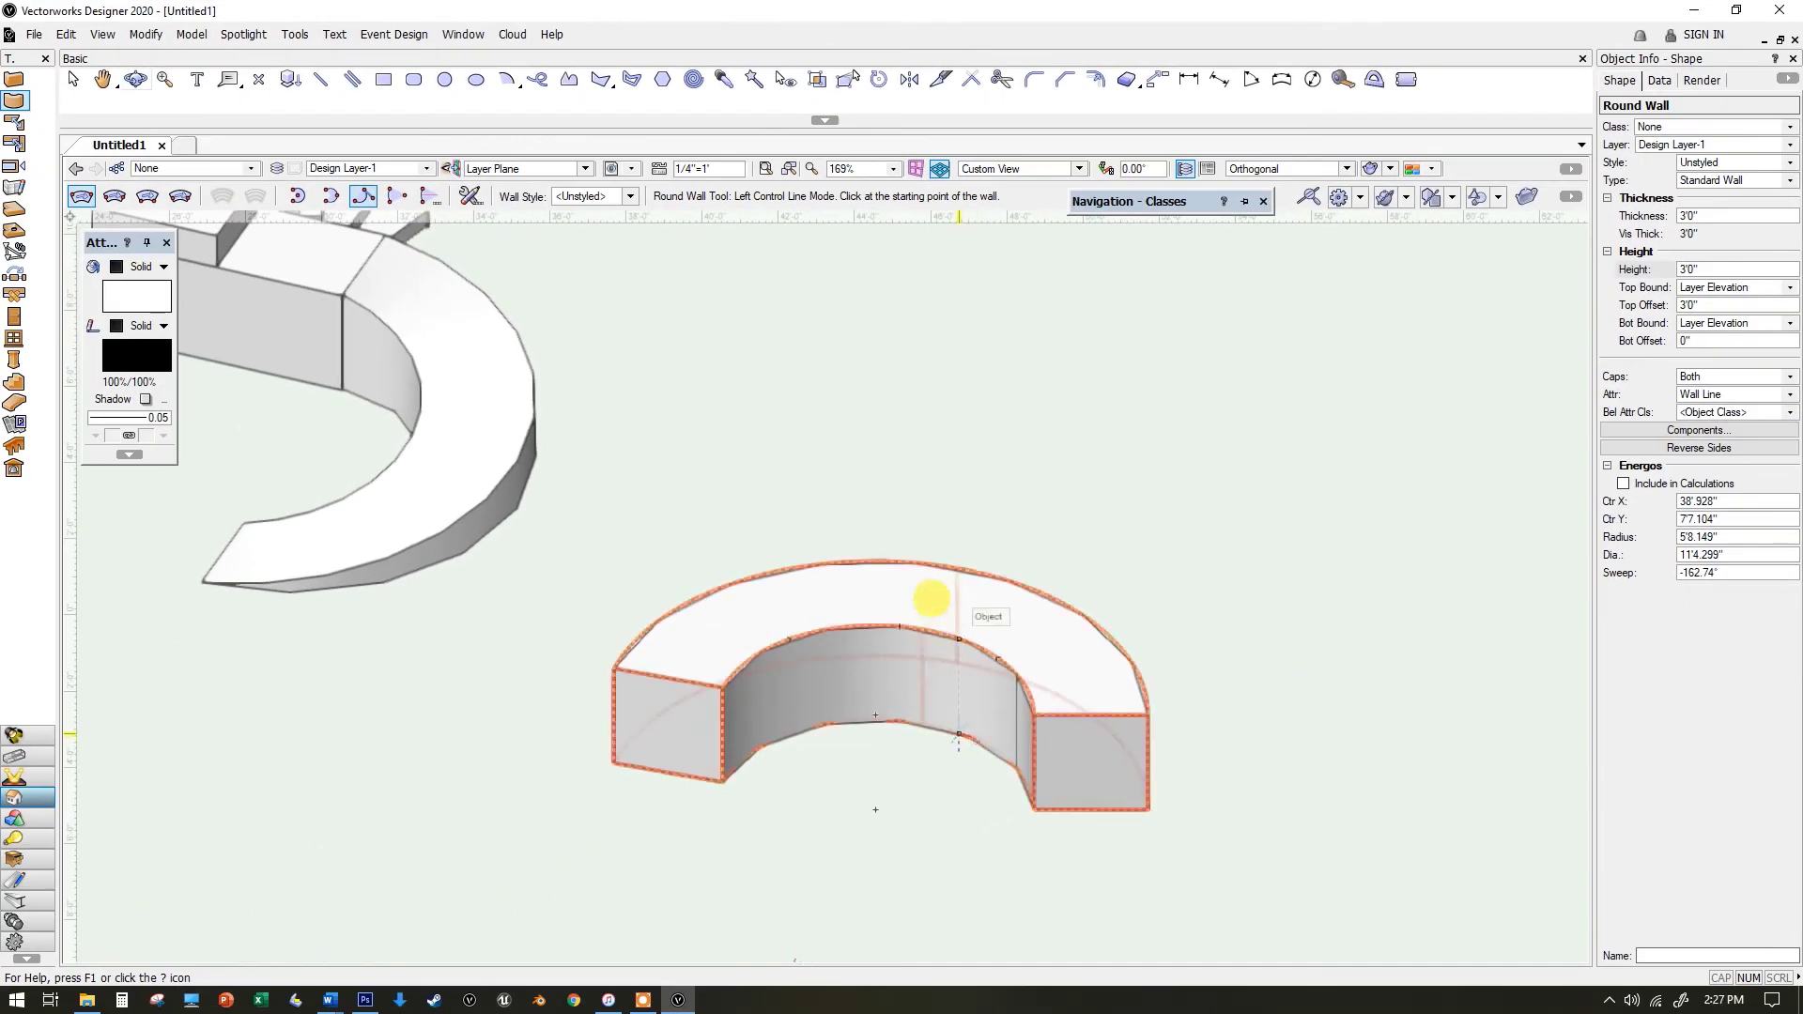
scroll(931, 599, "up", 2)
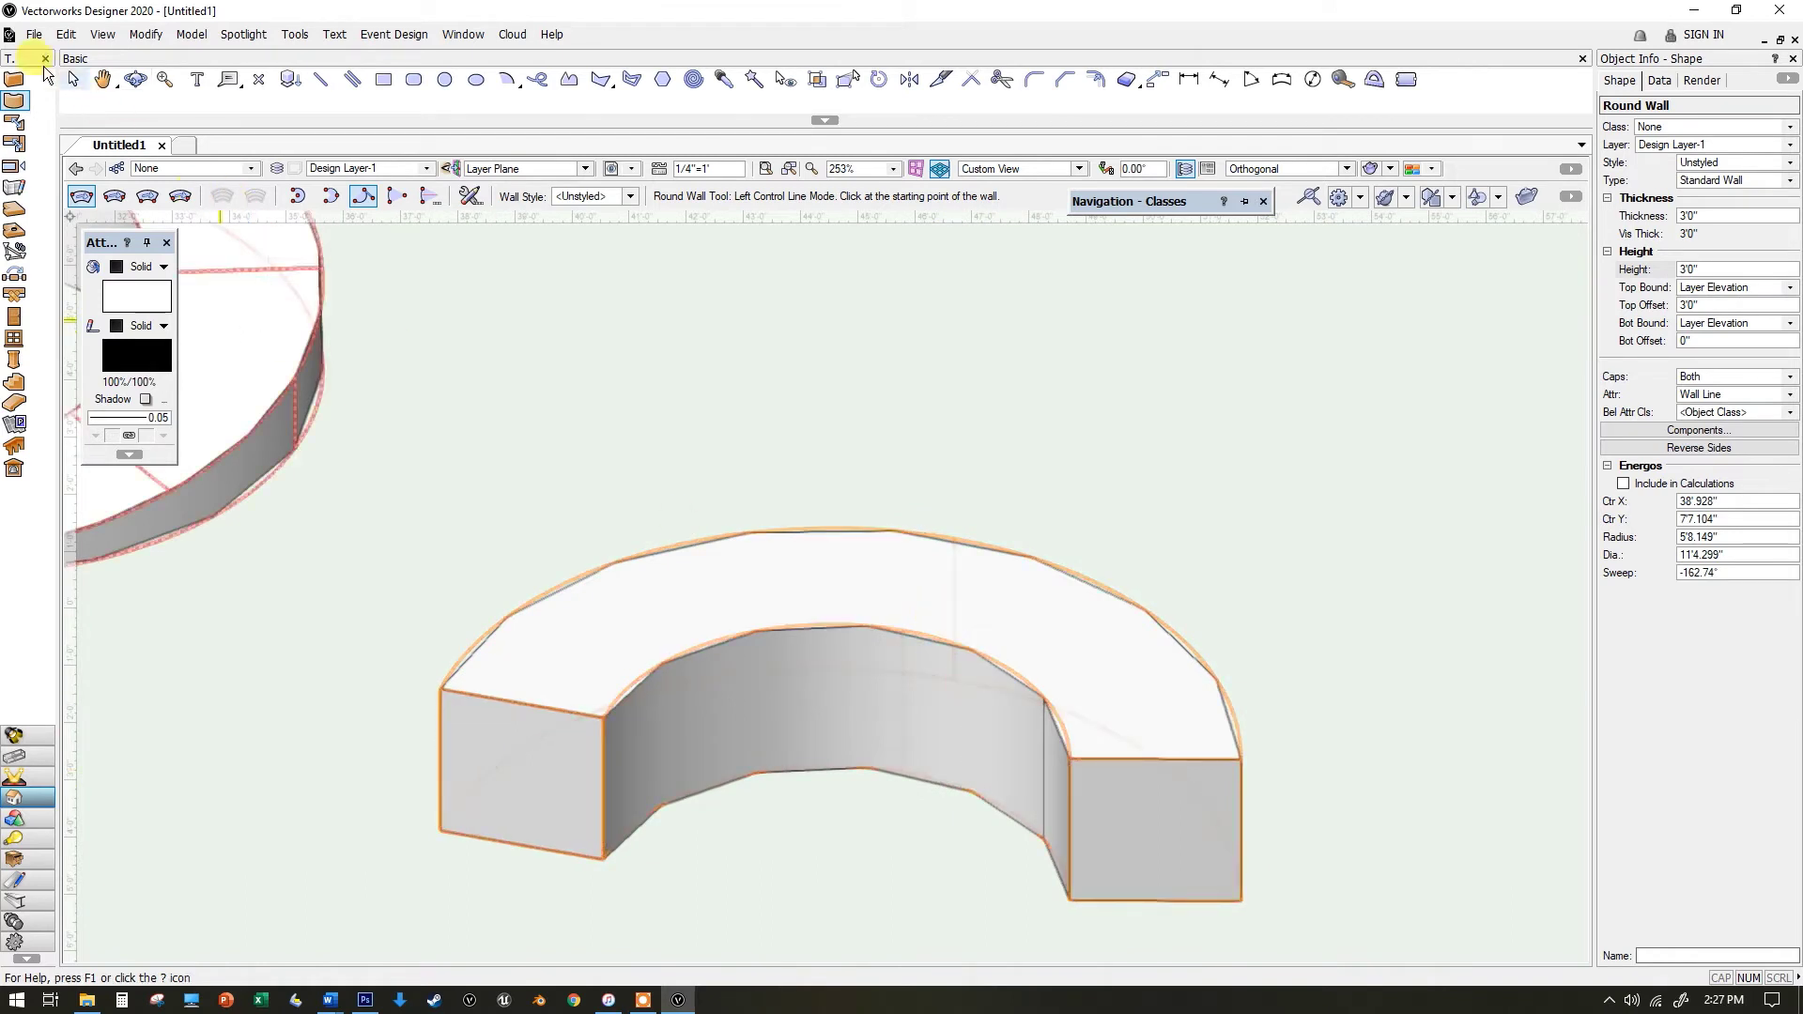
- Reshape the wall in 3D, dropping one end's top handle to zero height
left_click(72, 79)
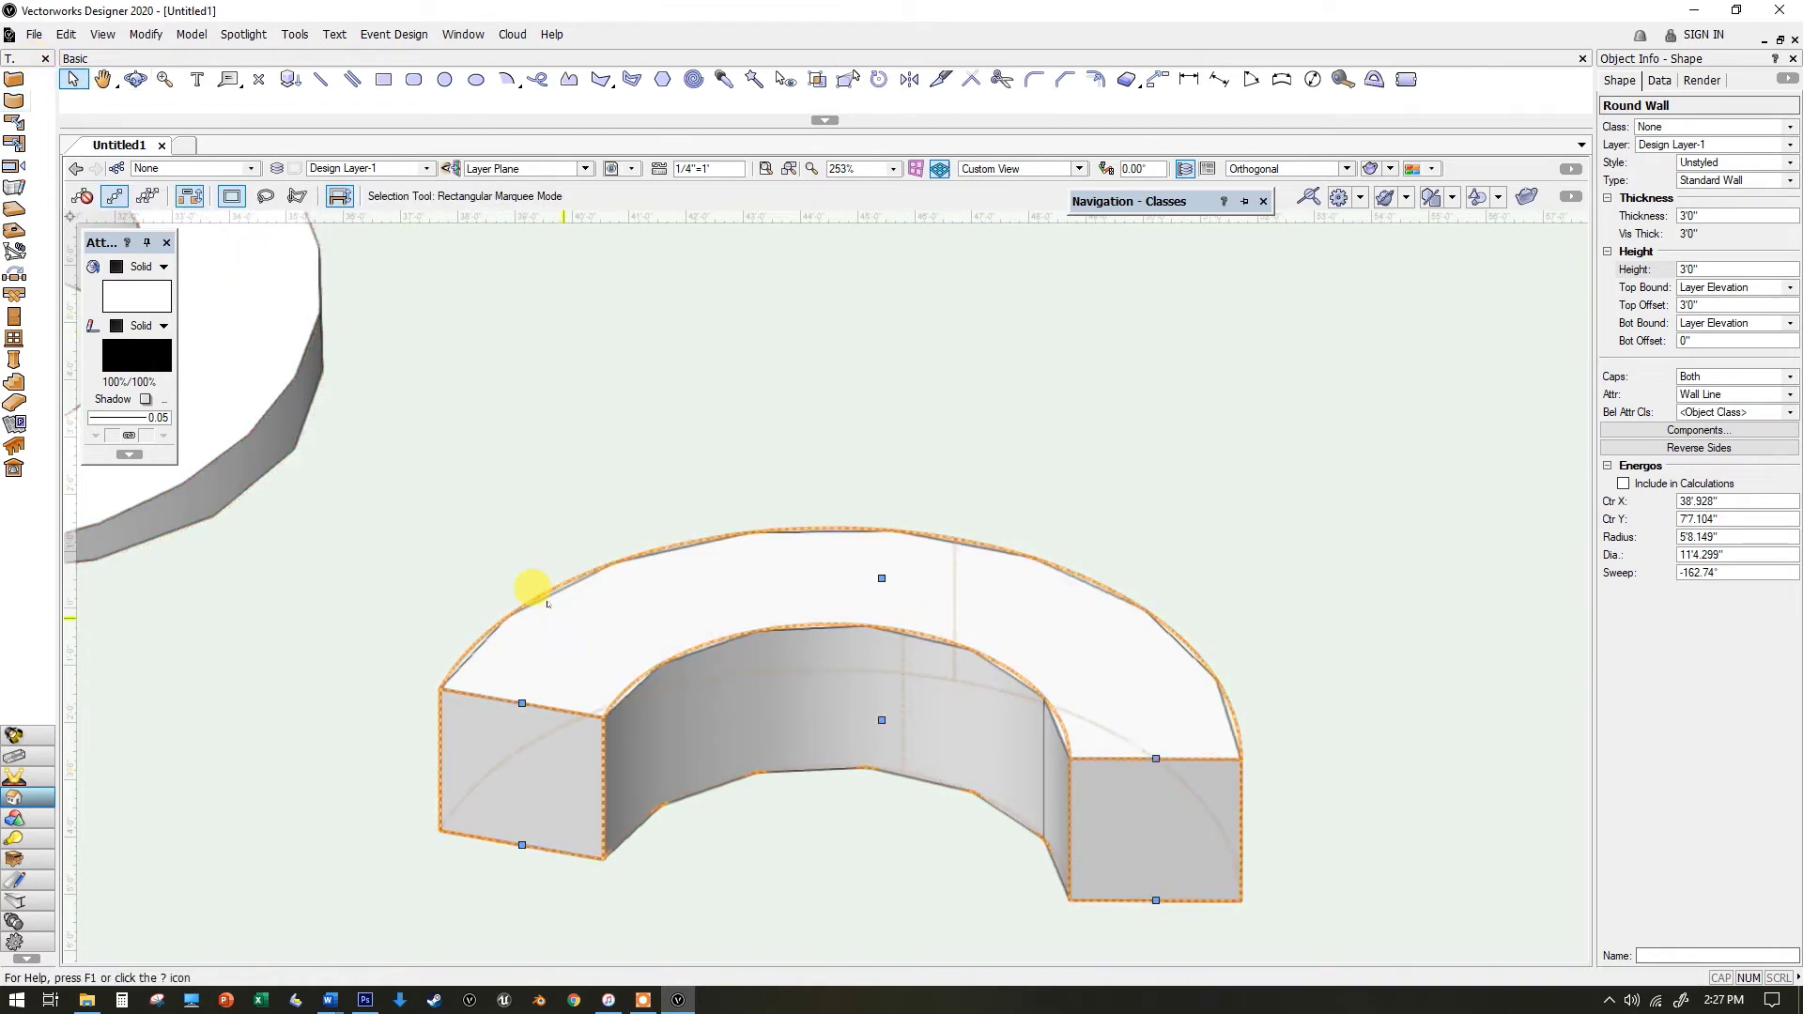
key("shift+r")
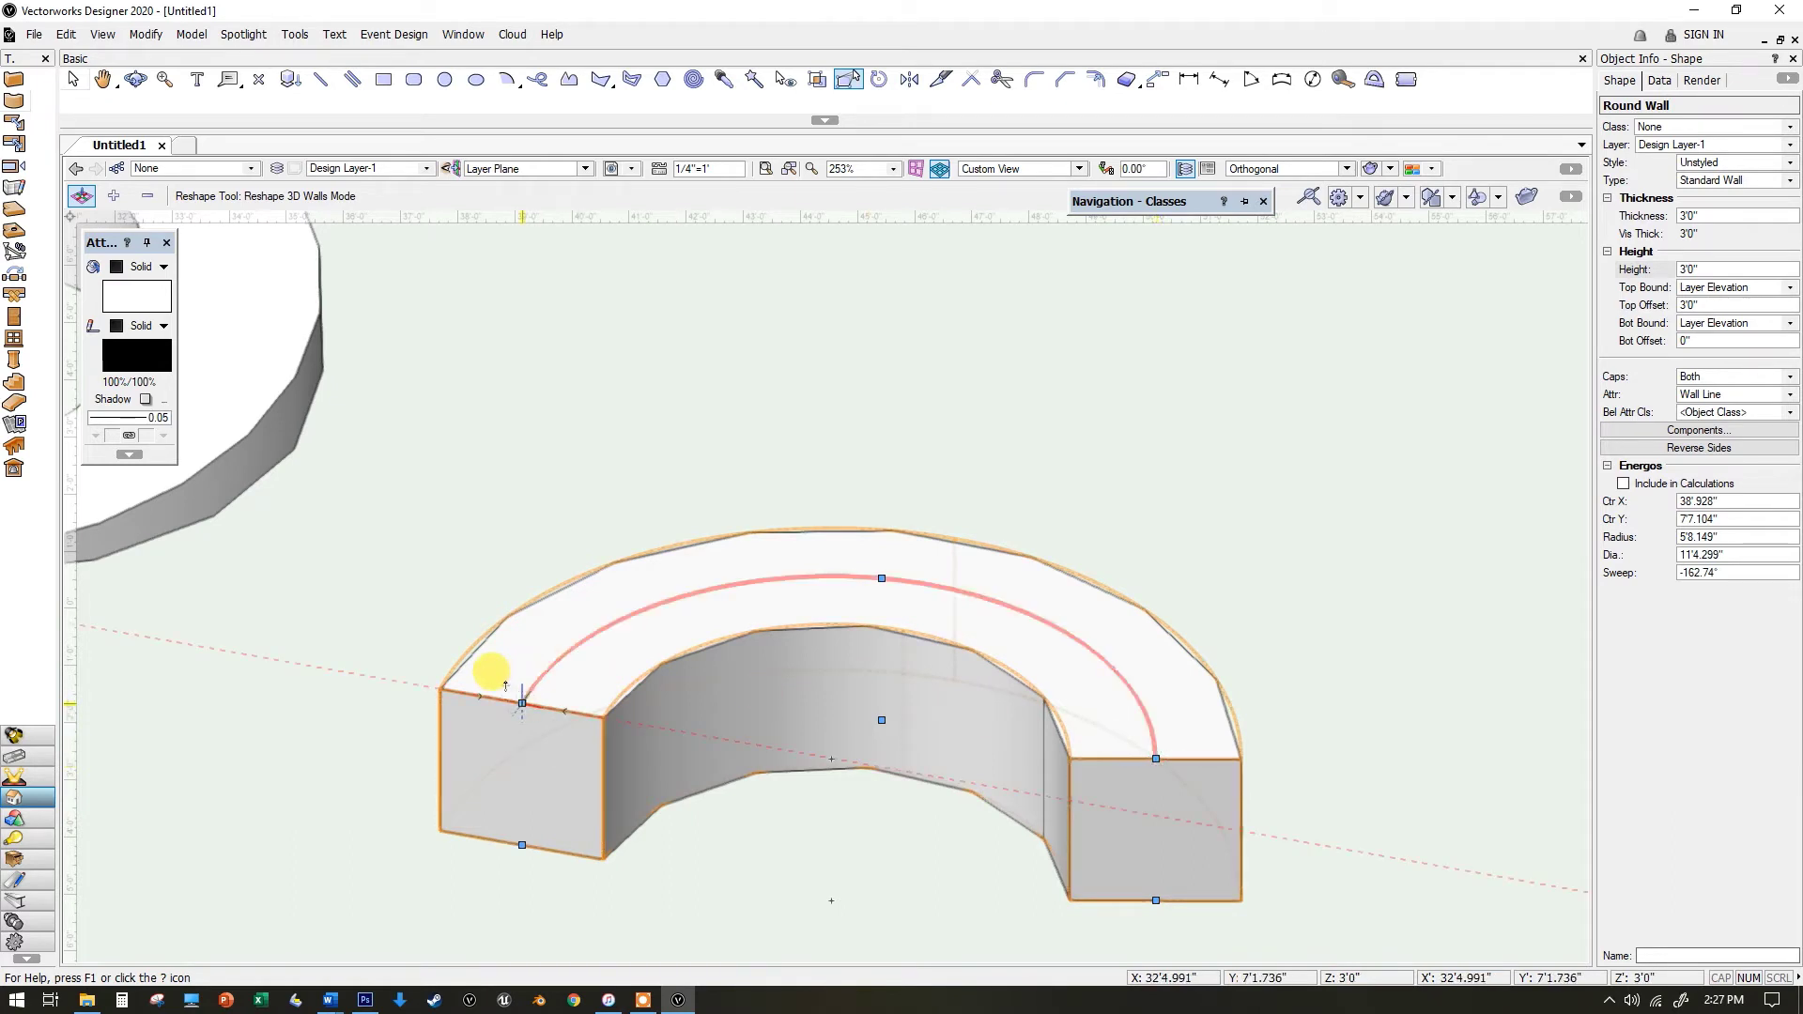
left_click_drag(1155, 758, 1139, 840)
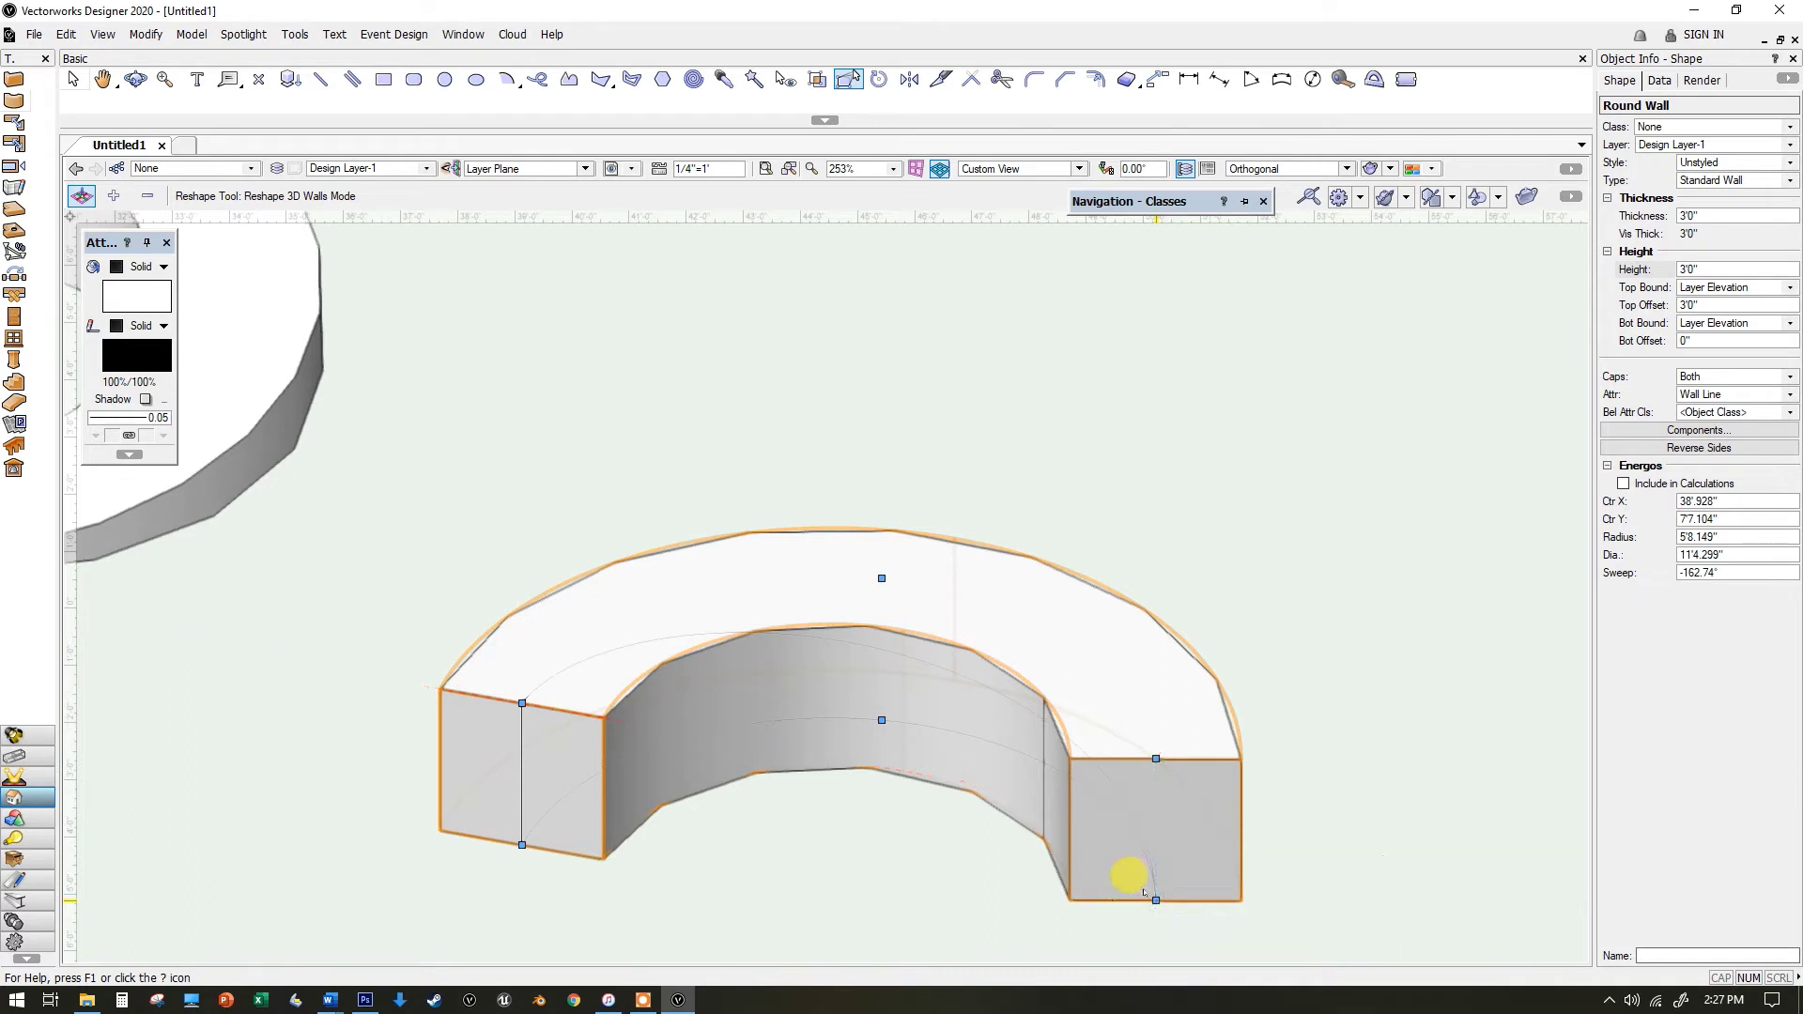
left_click(1155, 897)
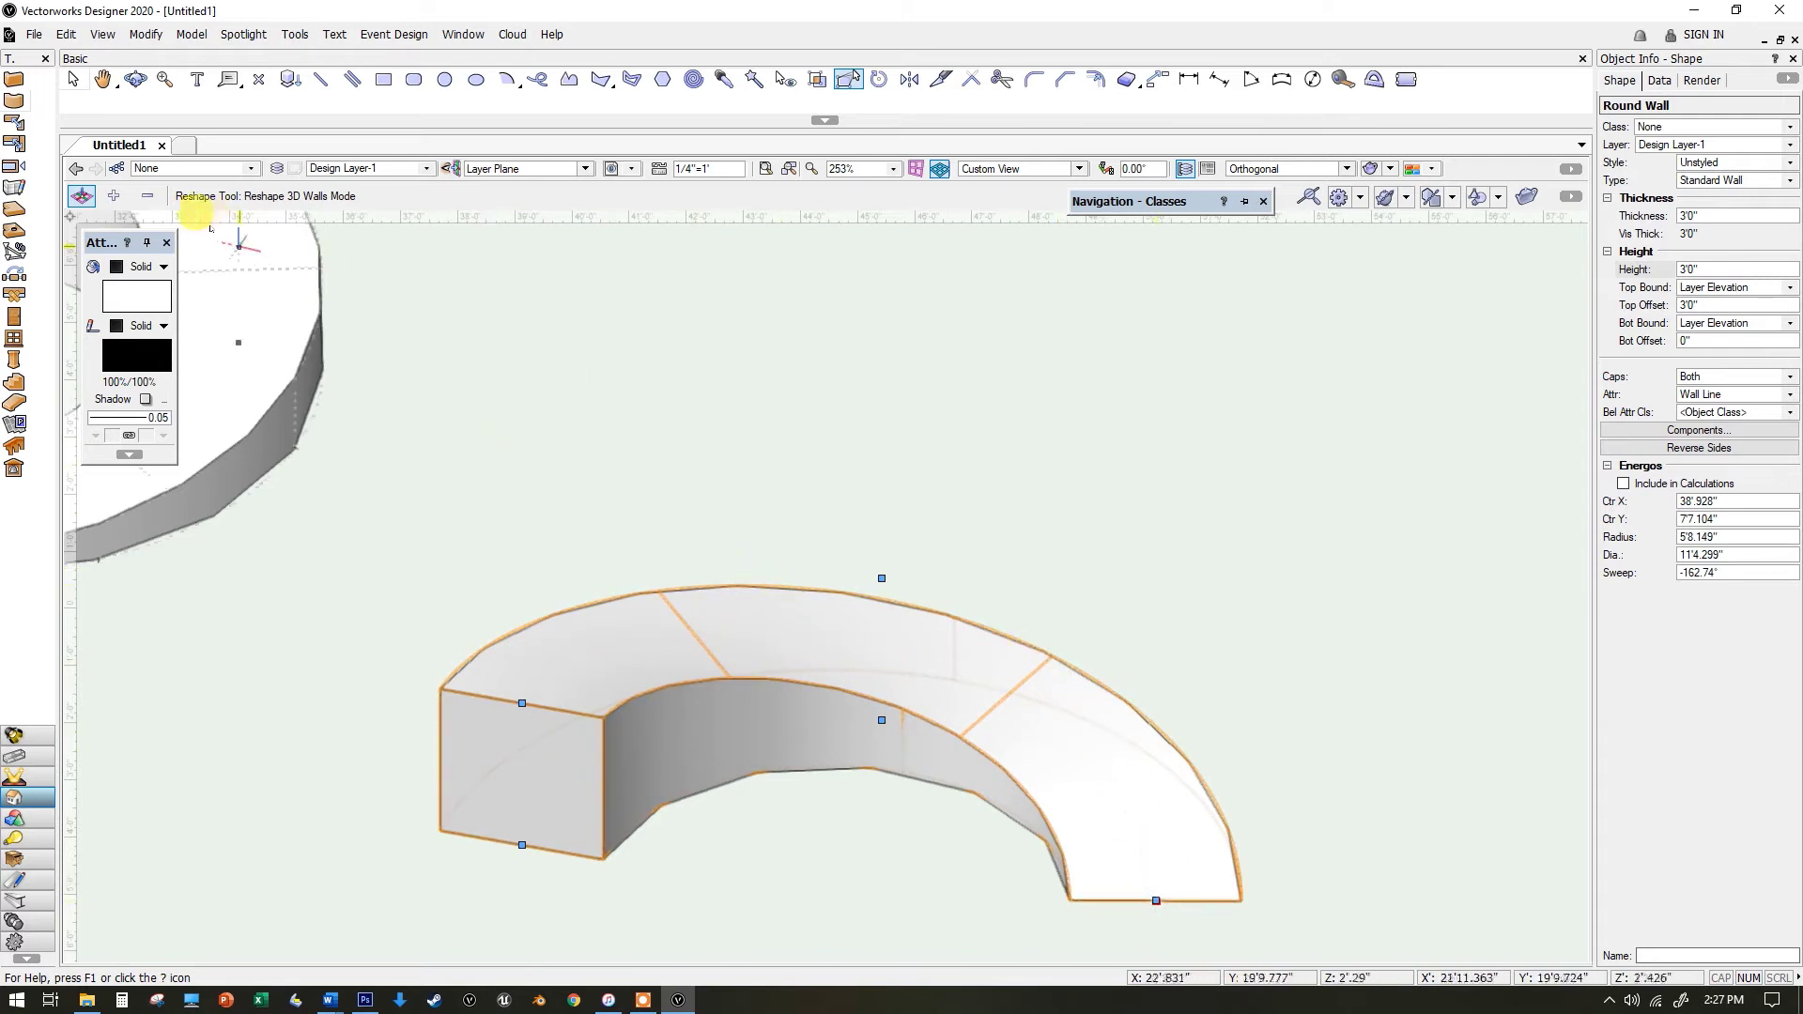
left_click(134, 79)
mouse_move(933, 613)
left_mouse_down()
mouse_move(633, 532)
mouse_move(765, 516)
left_mouse_up()
scroll(755, 578, "down", 3)
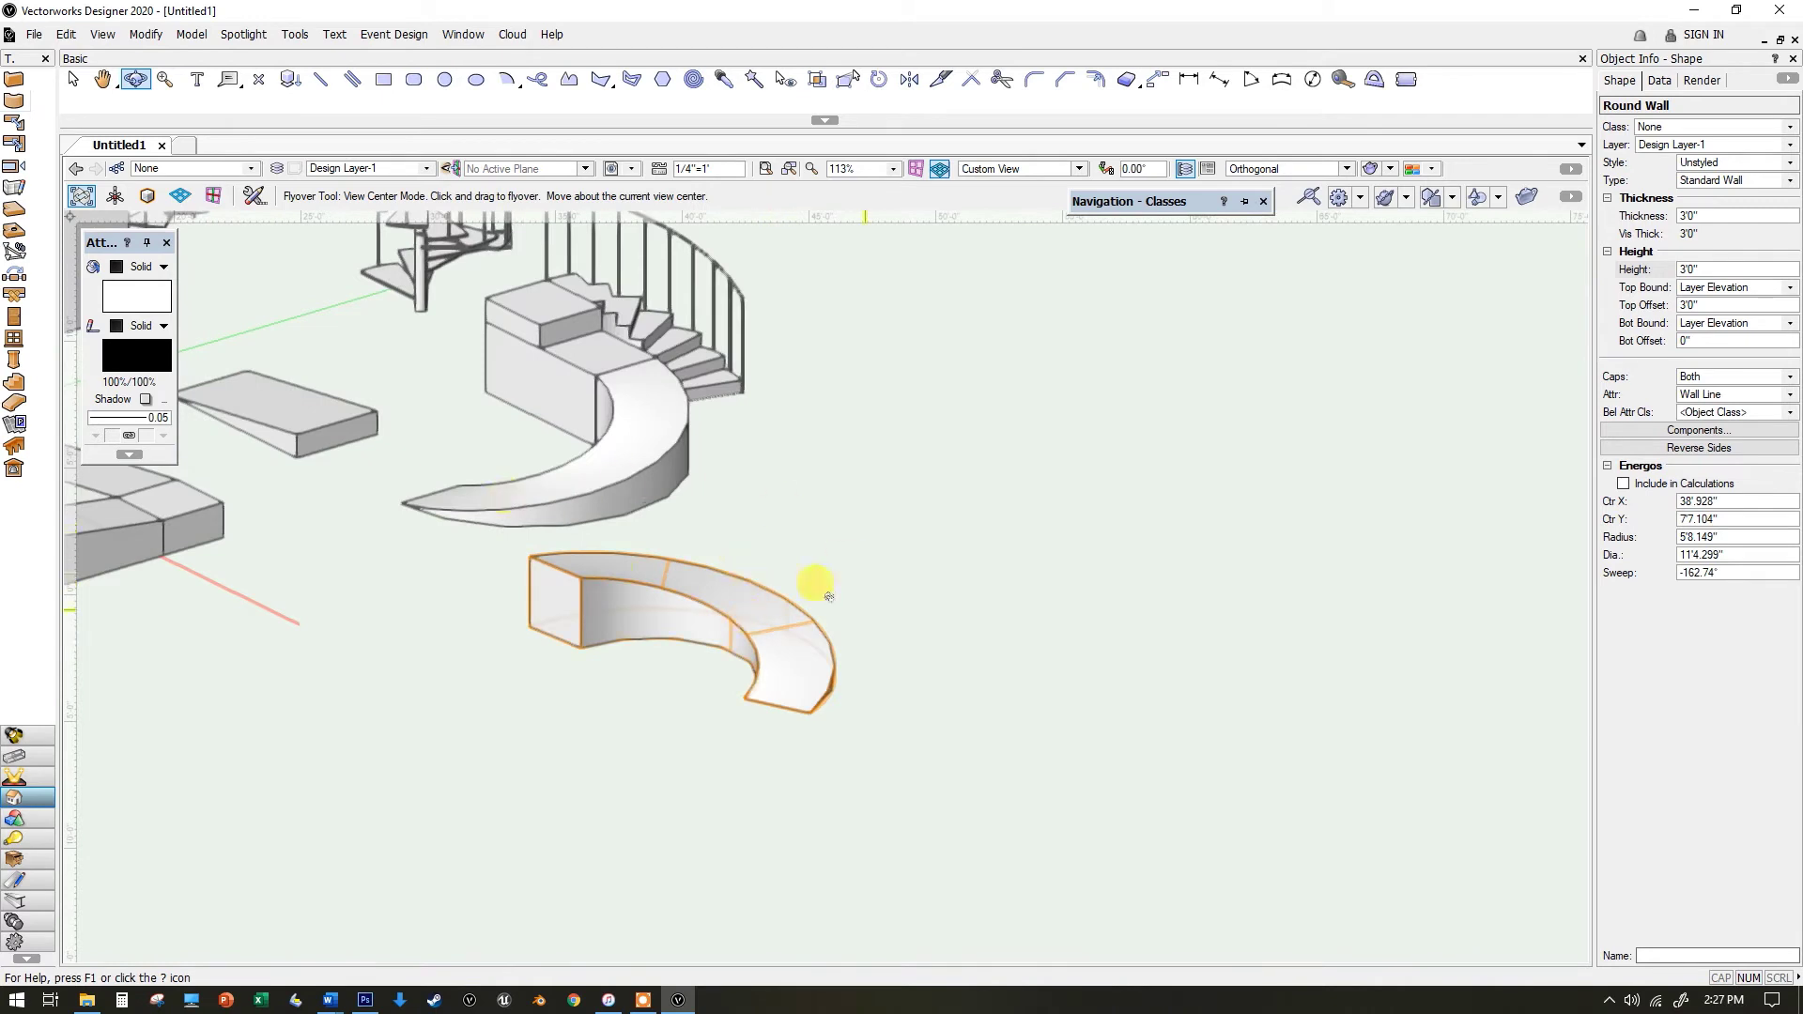
- Change the curved ramp's thickness to 6 and orbit around the stairs and ramps
left_click(1647, 220)
type("6")
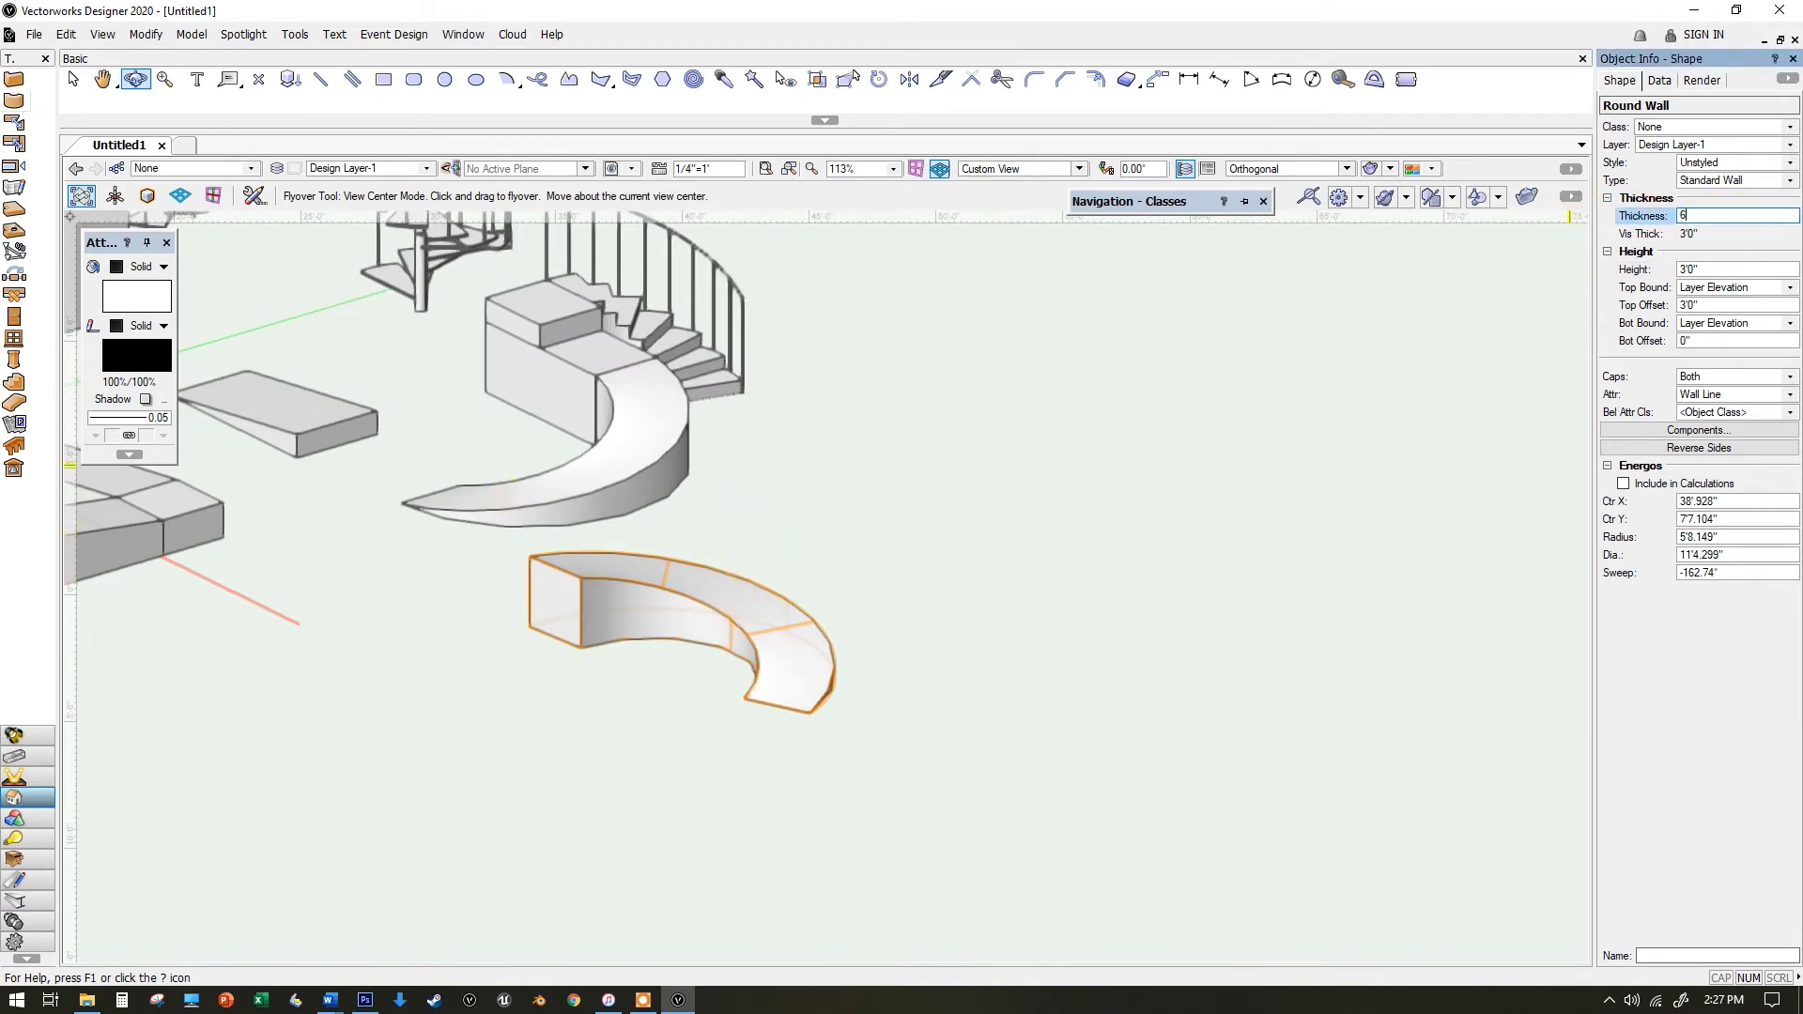
key("Return")
mouse_move(681, 575)
left_mouse_down()
mouse_move(733, 409)
mouse_move(737, 522)
left_mouse_up()
left_click_drag(650, 643, 1117, 767)
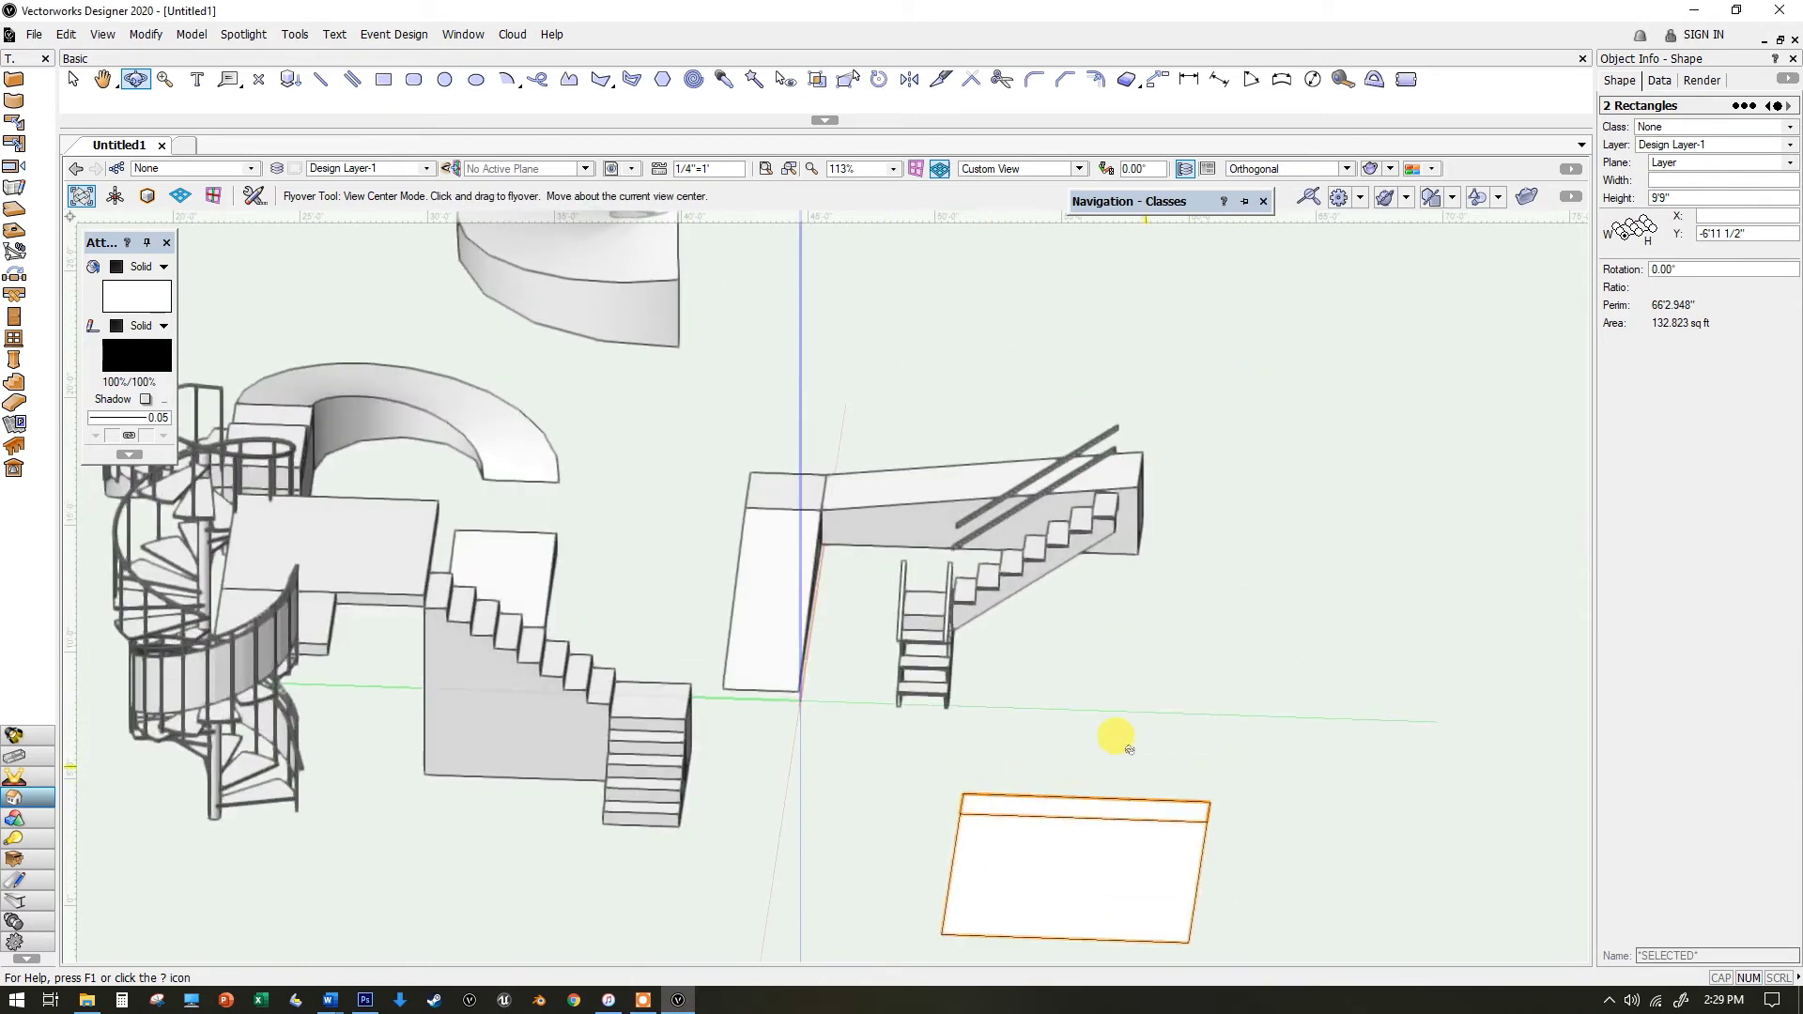
- Zoom and tilt onto the two 11'11" by 9'9" rectangles, then bring up the Model menu
middle_click_drag(1116, 747, 643, 381)
scroll(663, 424, "up", 2)
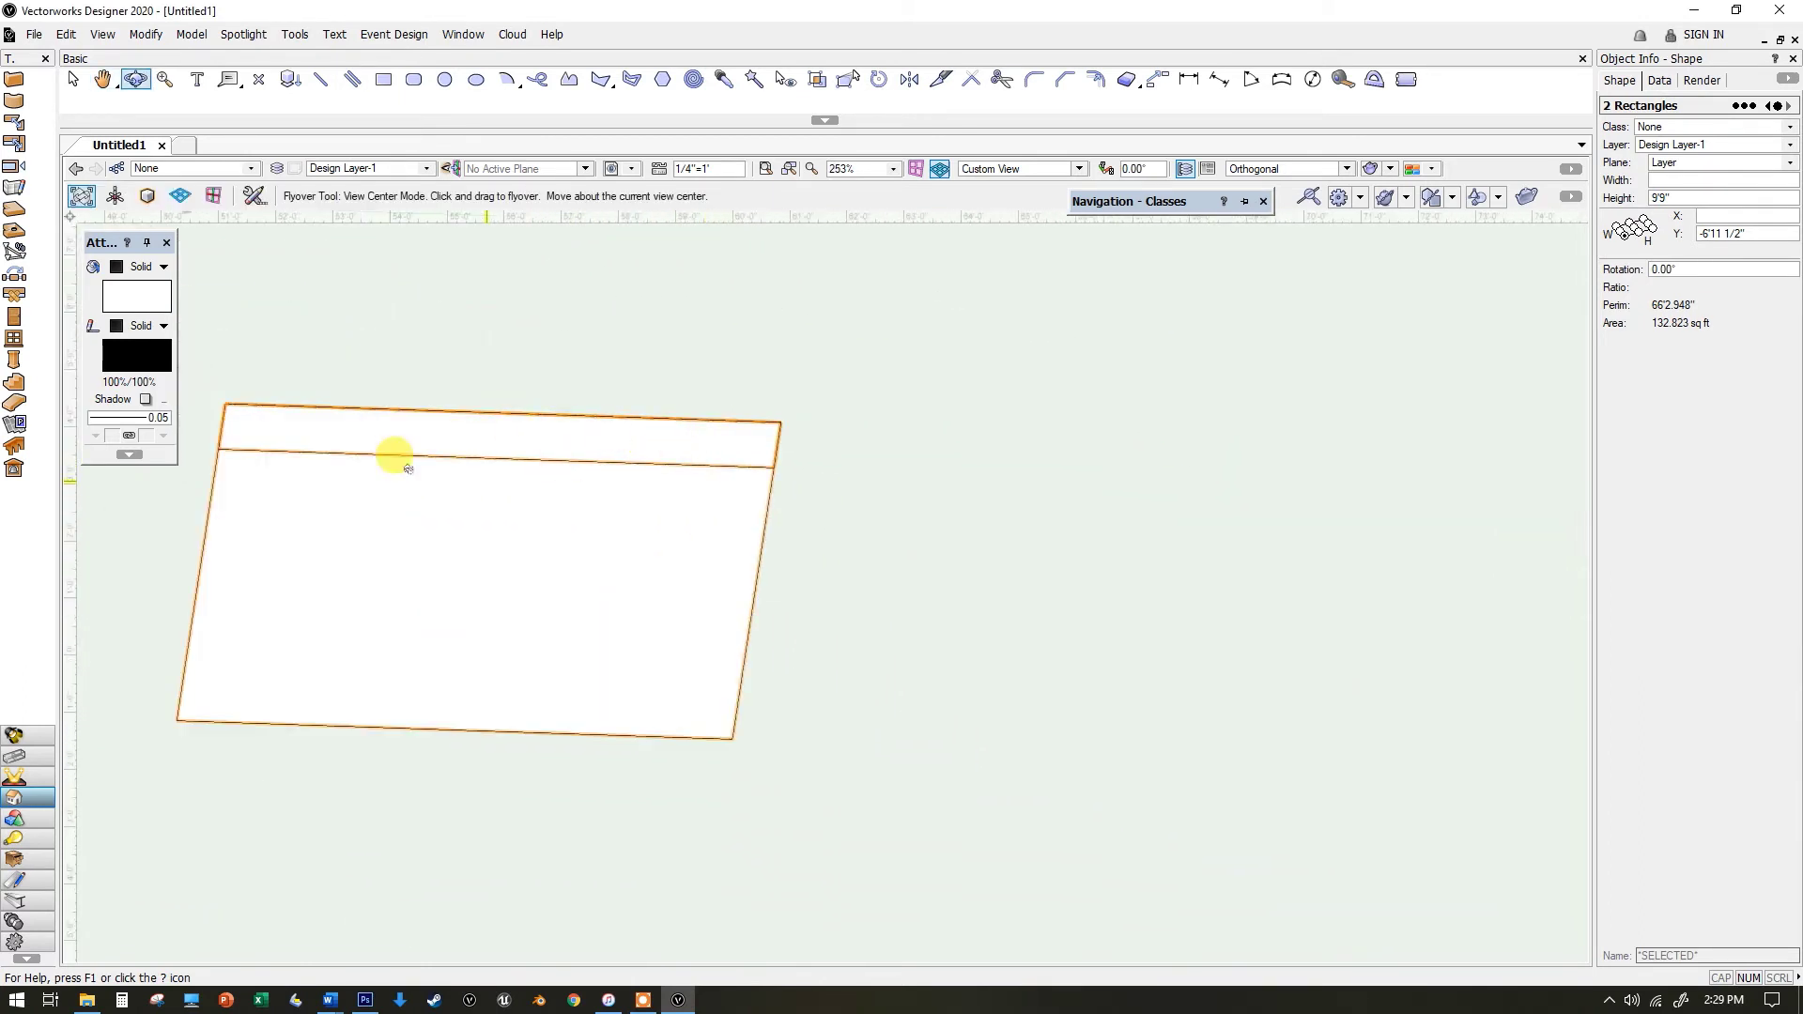
left_click_drag(586, 534, 746, 557)
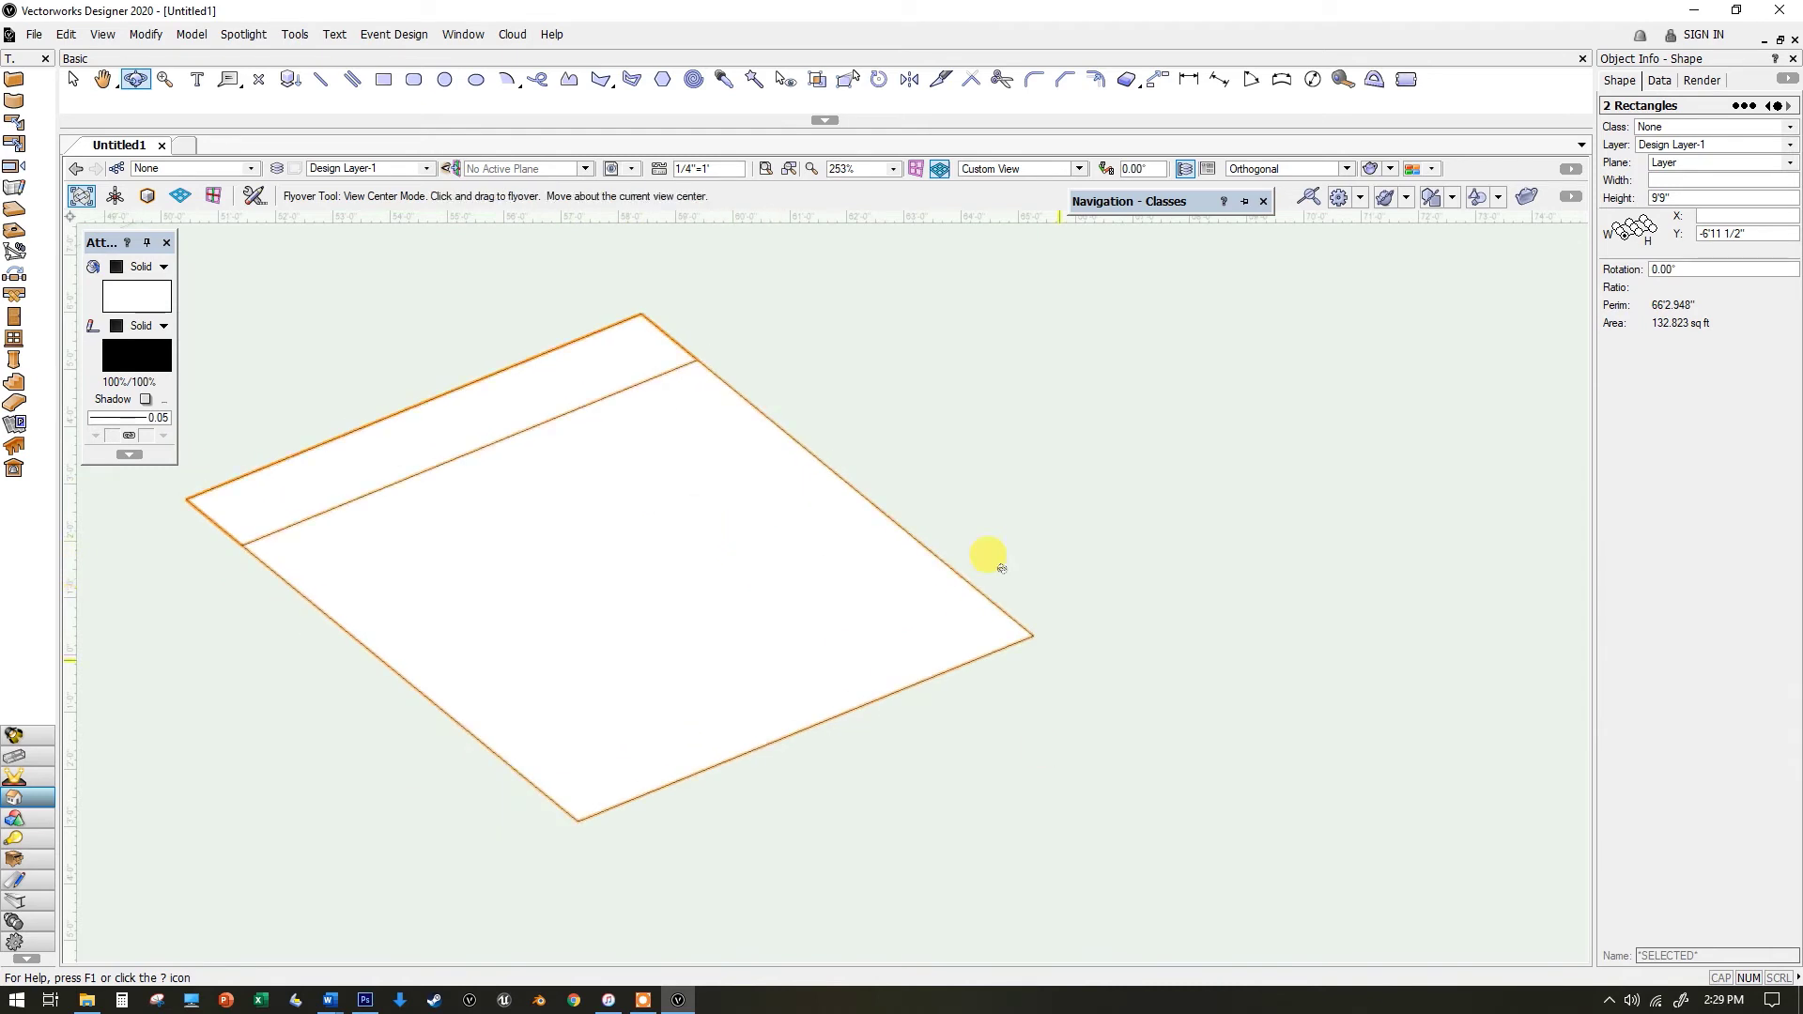
left_click(176, 41)
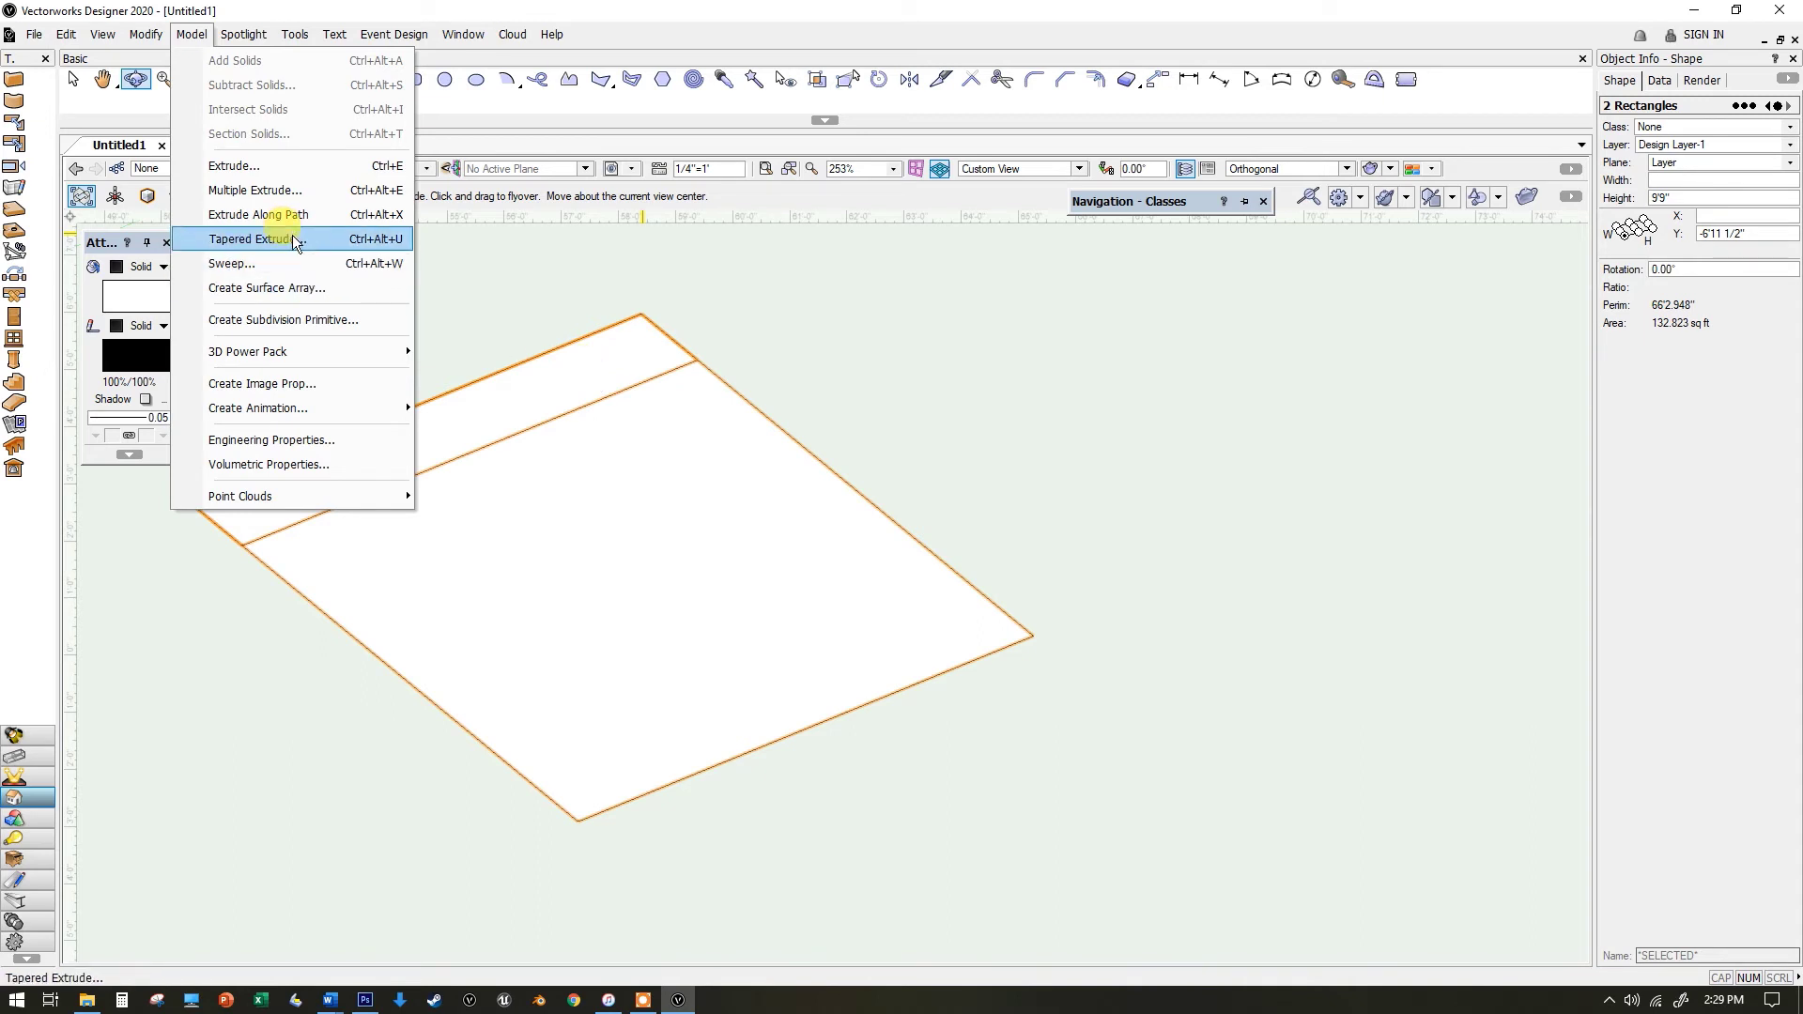
- Multiple-extrude the two rectangles with Extrusion 24, then orbit to review the wedge
left_click(291, 188)
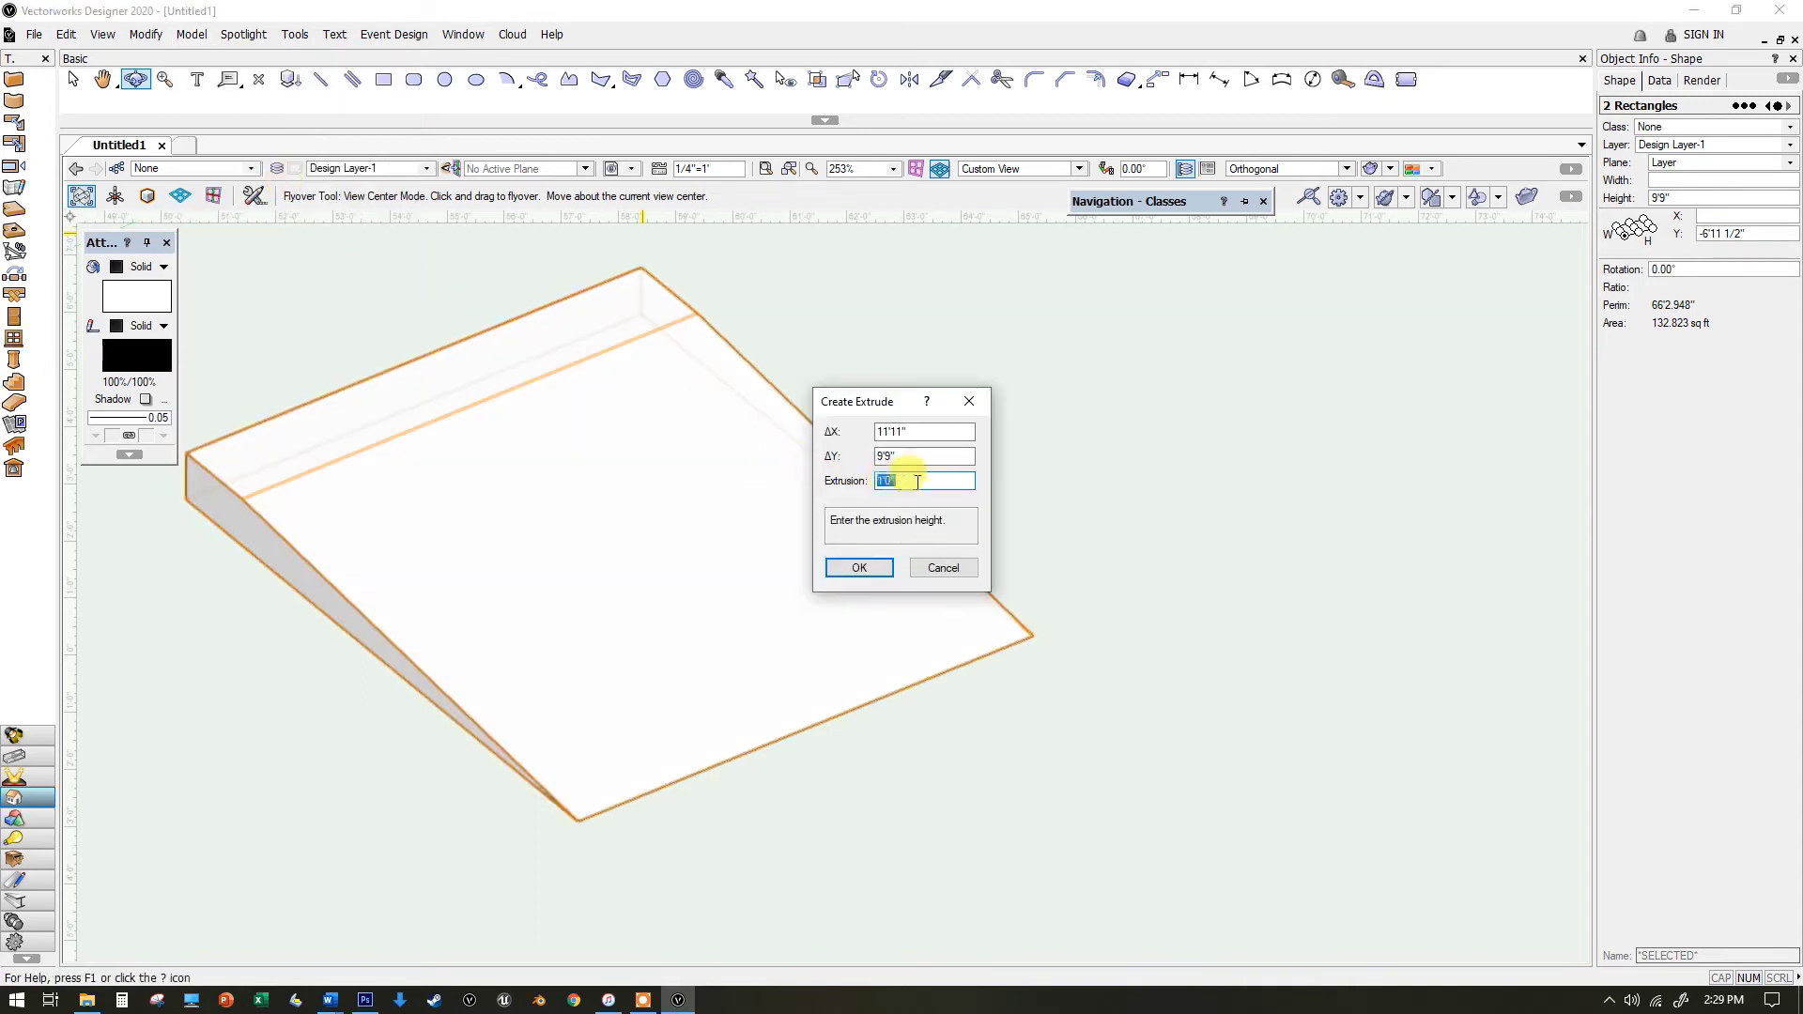
type("24")
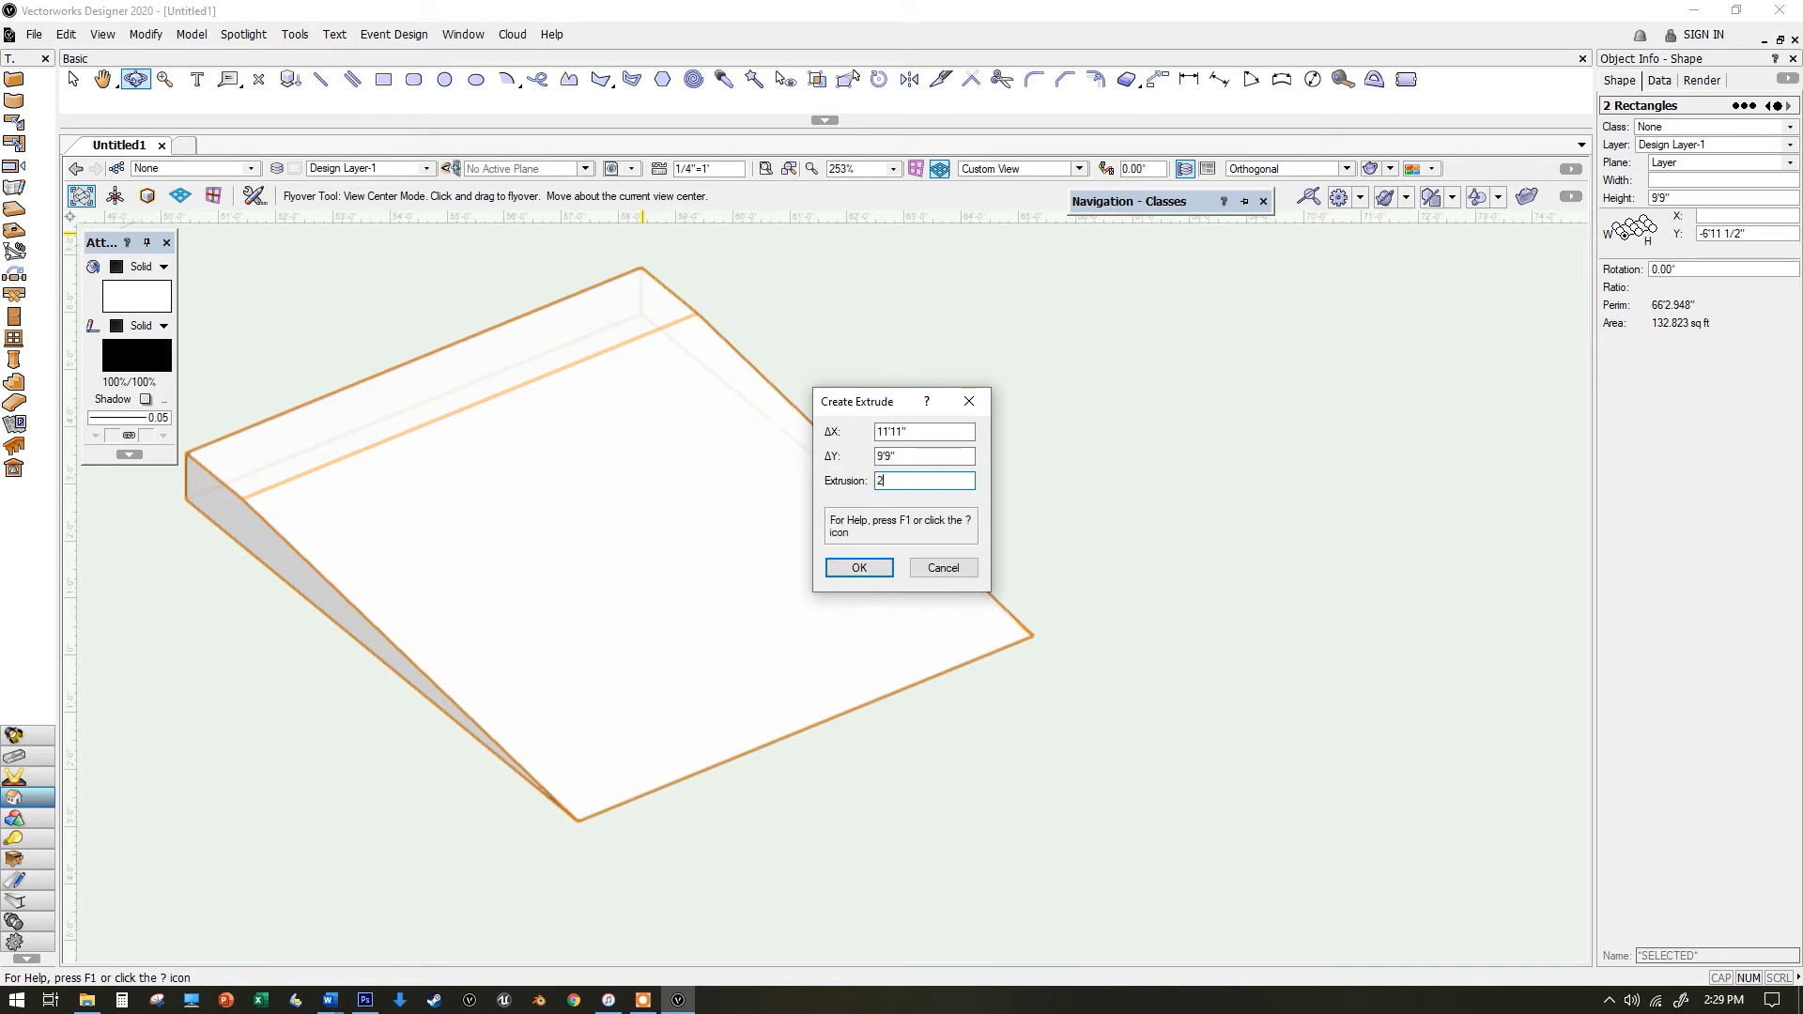
left_click(871, 567)
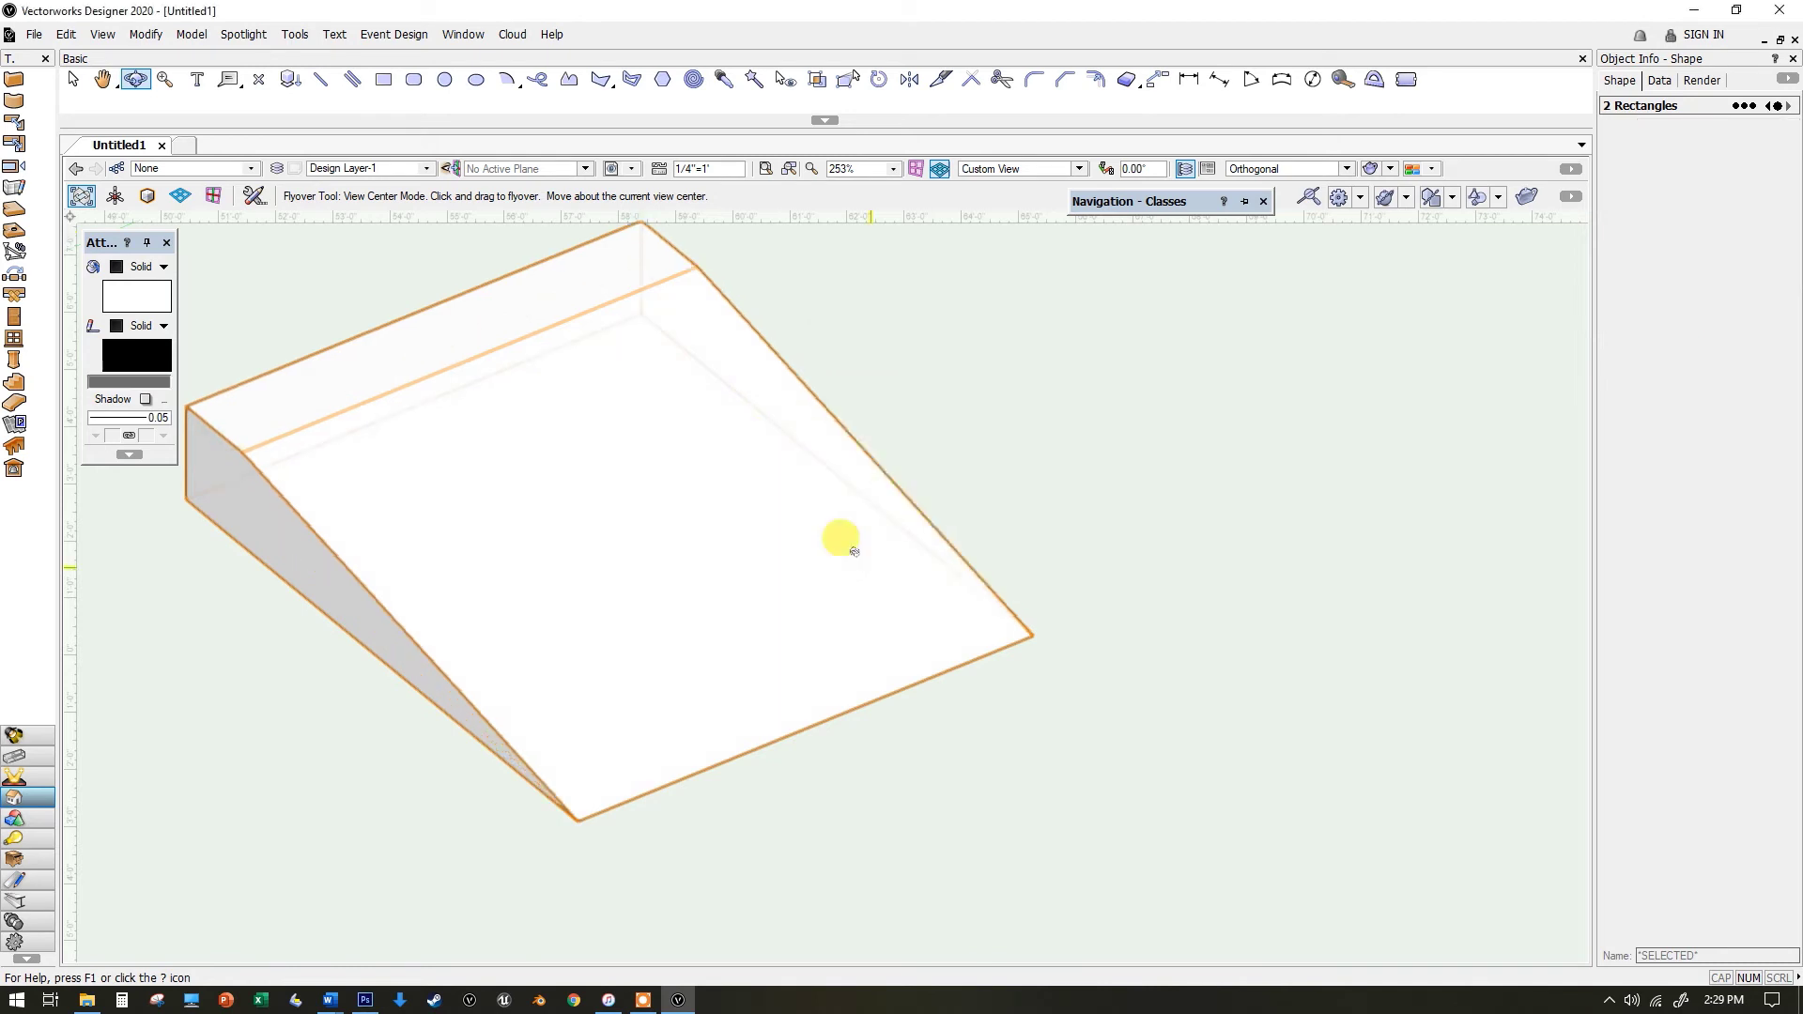
scroll(587, 508, "down", 2)
mouse_move(615, 494)
left_mouse_down()
mouse_move(818, 378)
mouse_move(469, 428)
left_mouse_up()
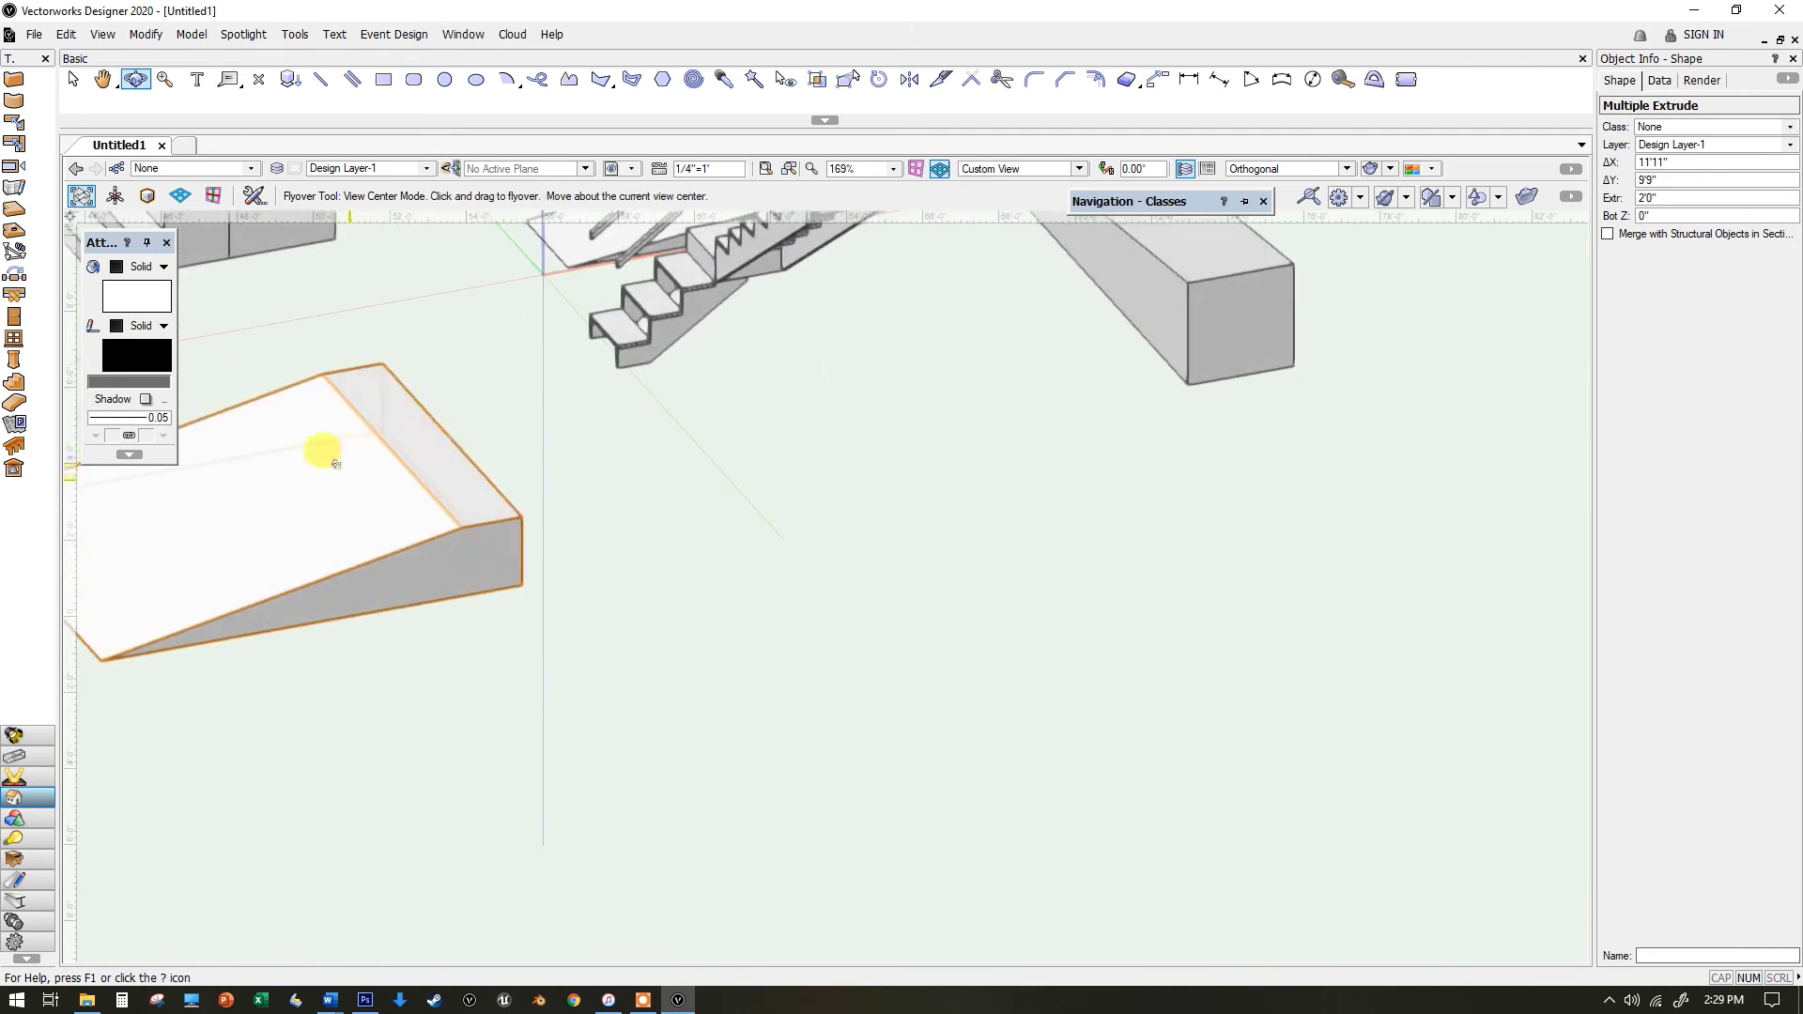
mouse_move(369, 453)
left_mouse_down()
mouse_move(479, 441)
mouse_move(499, 491)
left_mouse_up()
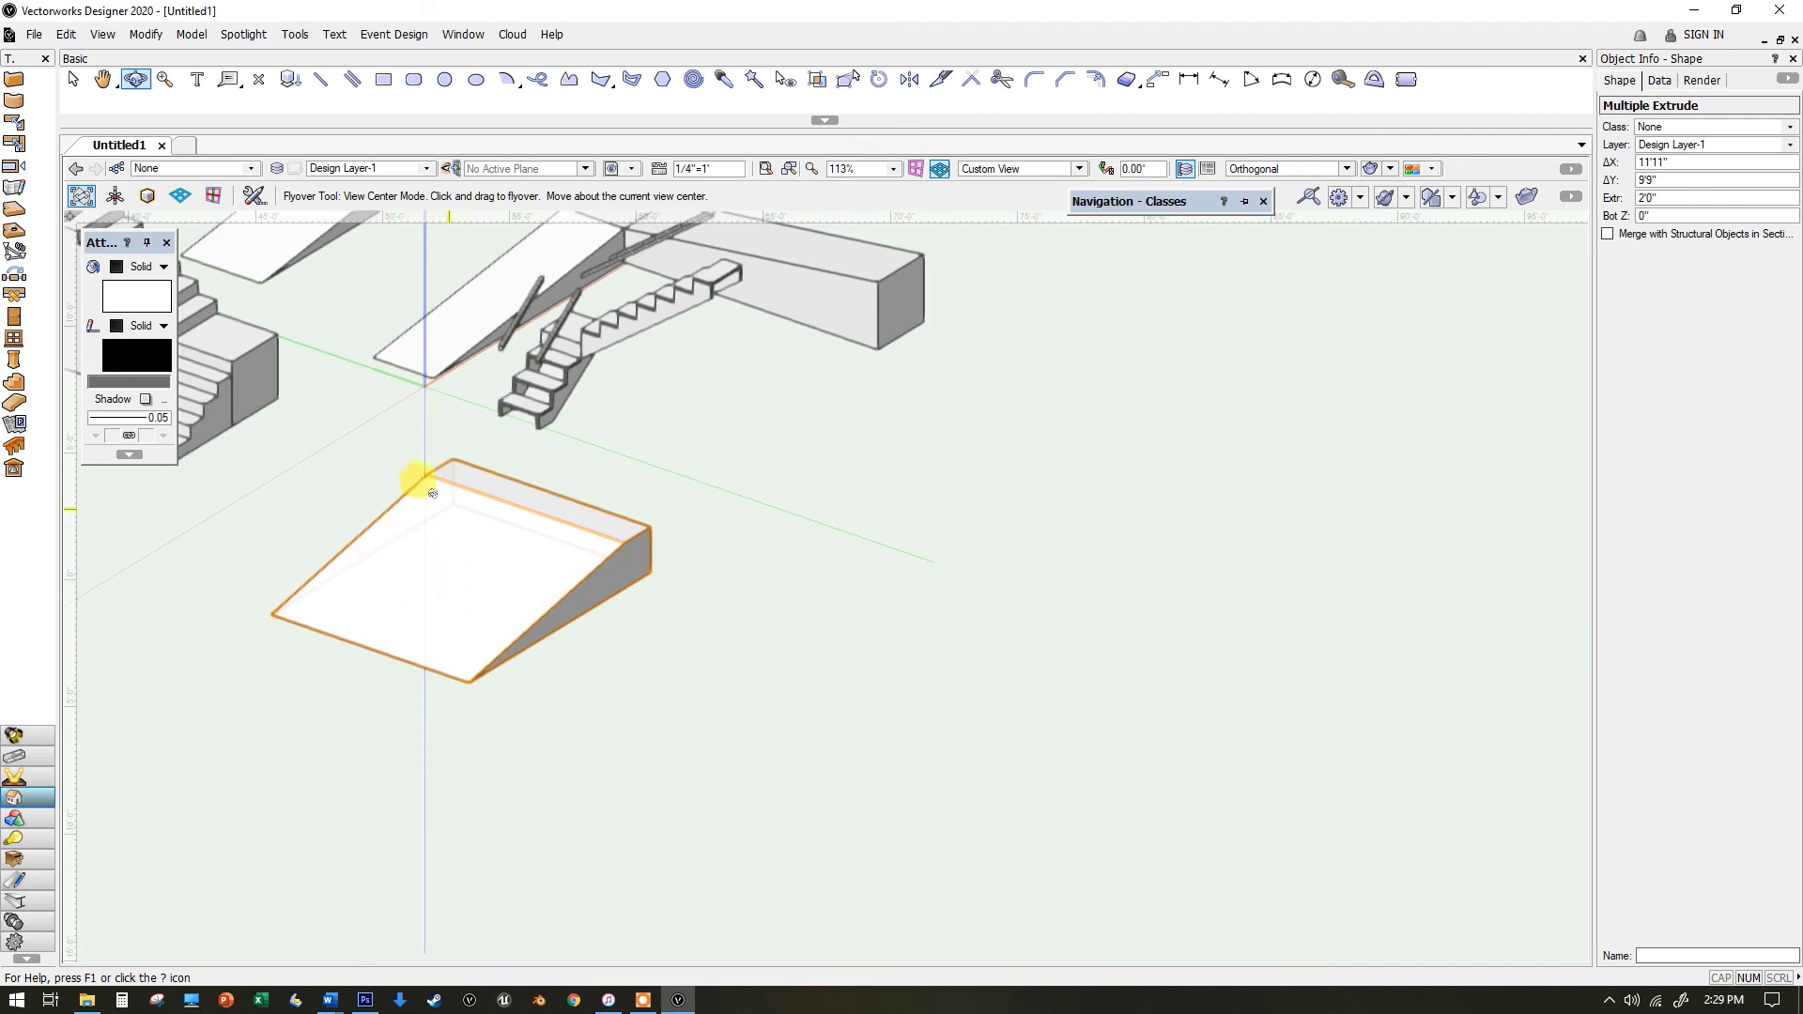
mouse_move(432, 550)
left_mouse_down()
mouse_move(833, 554)
mouse_move(803, 543)
left_mouse_up()
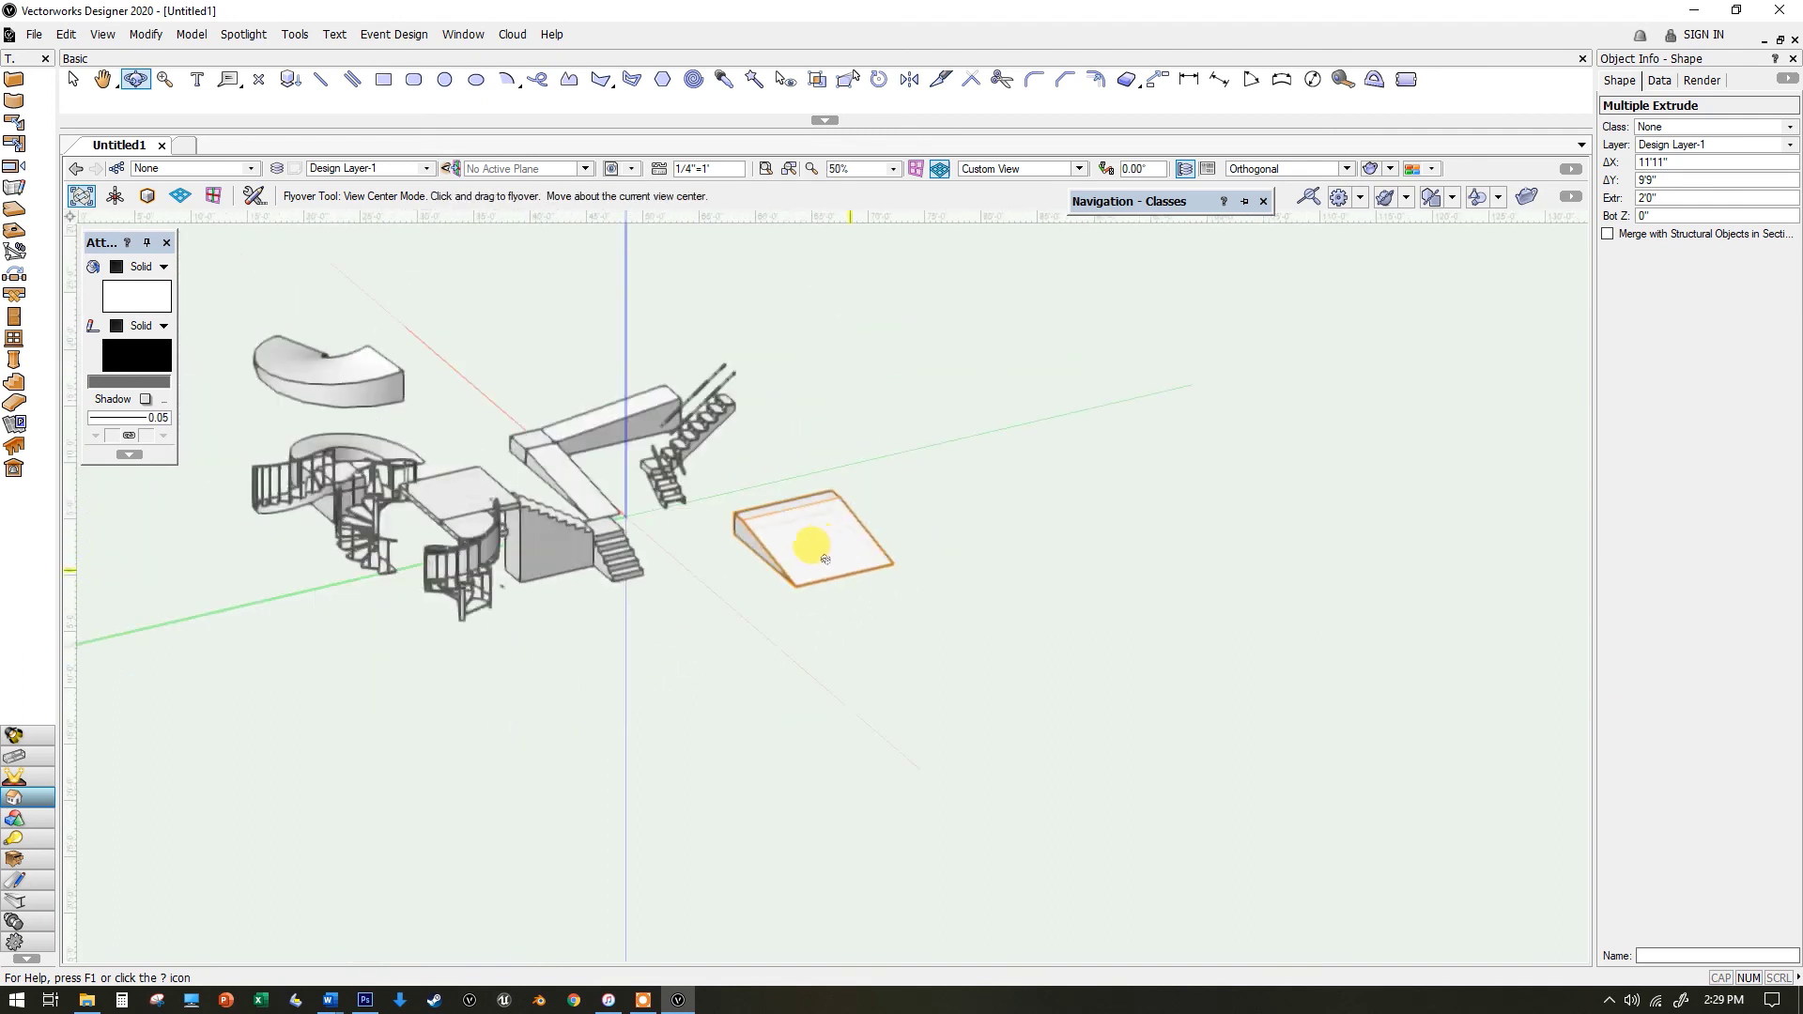
key("ctrl+z")
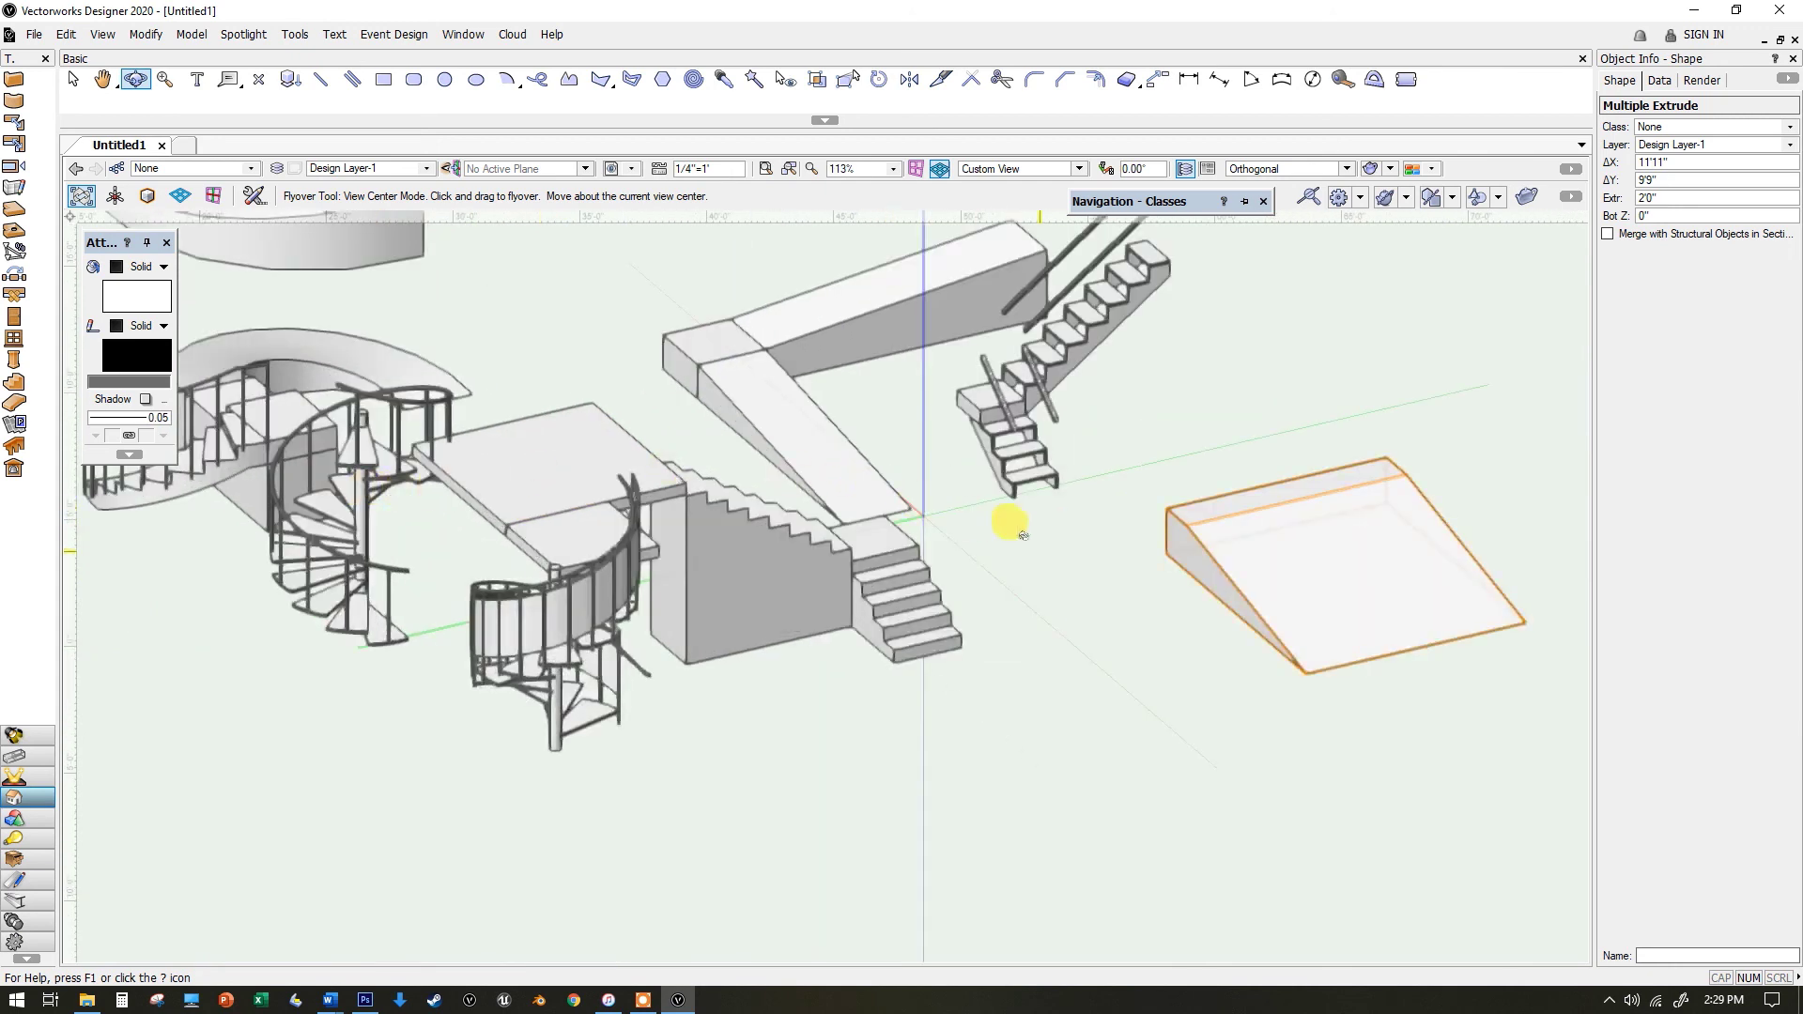
key("ctrl+y")
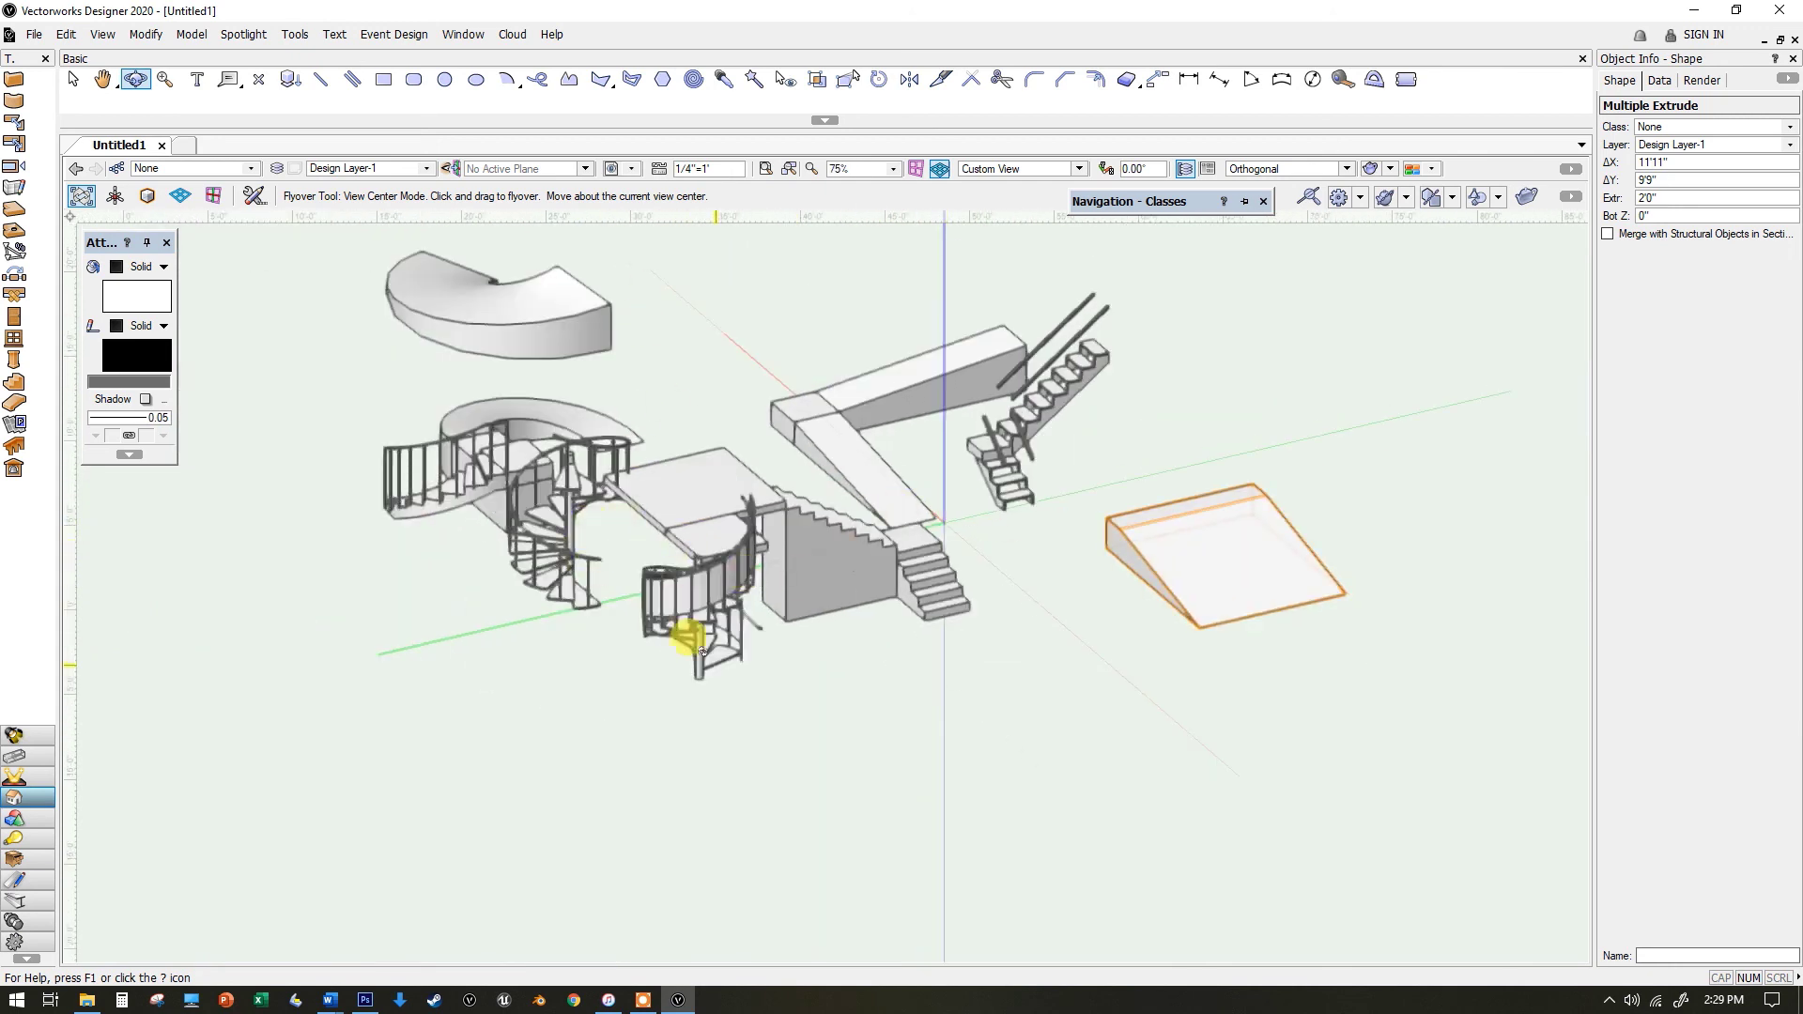